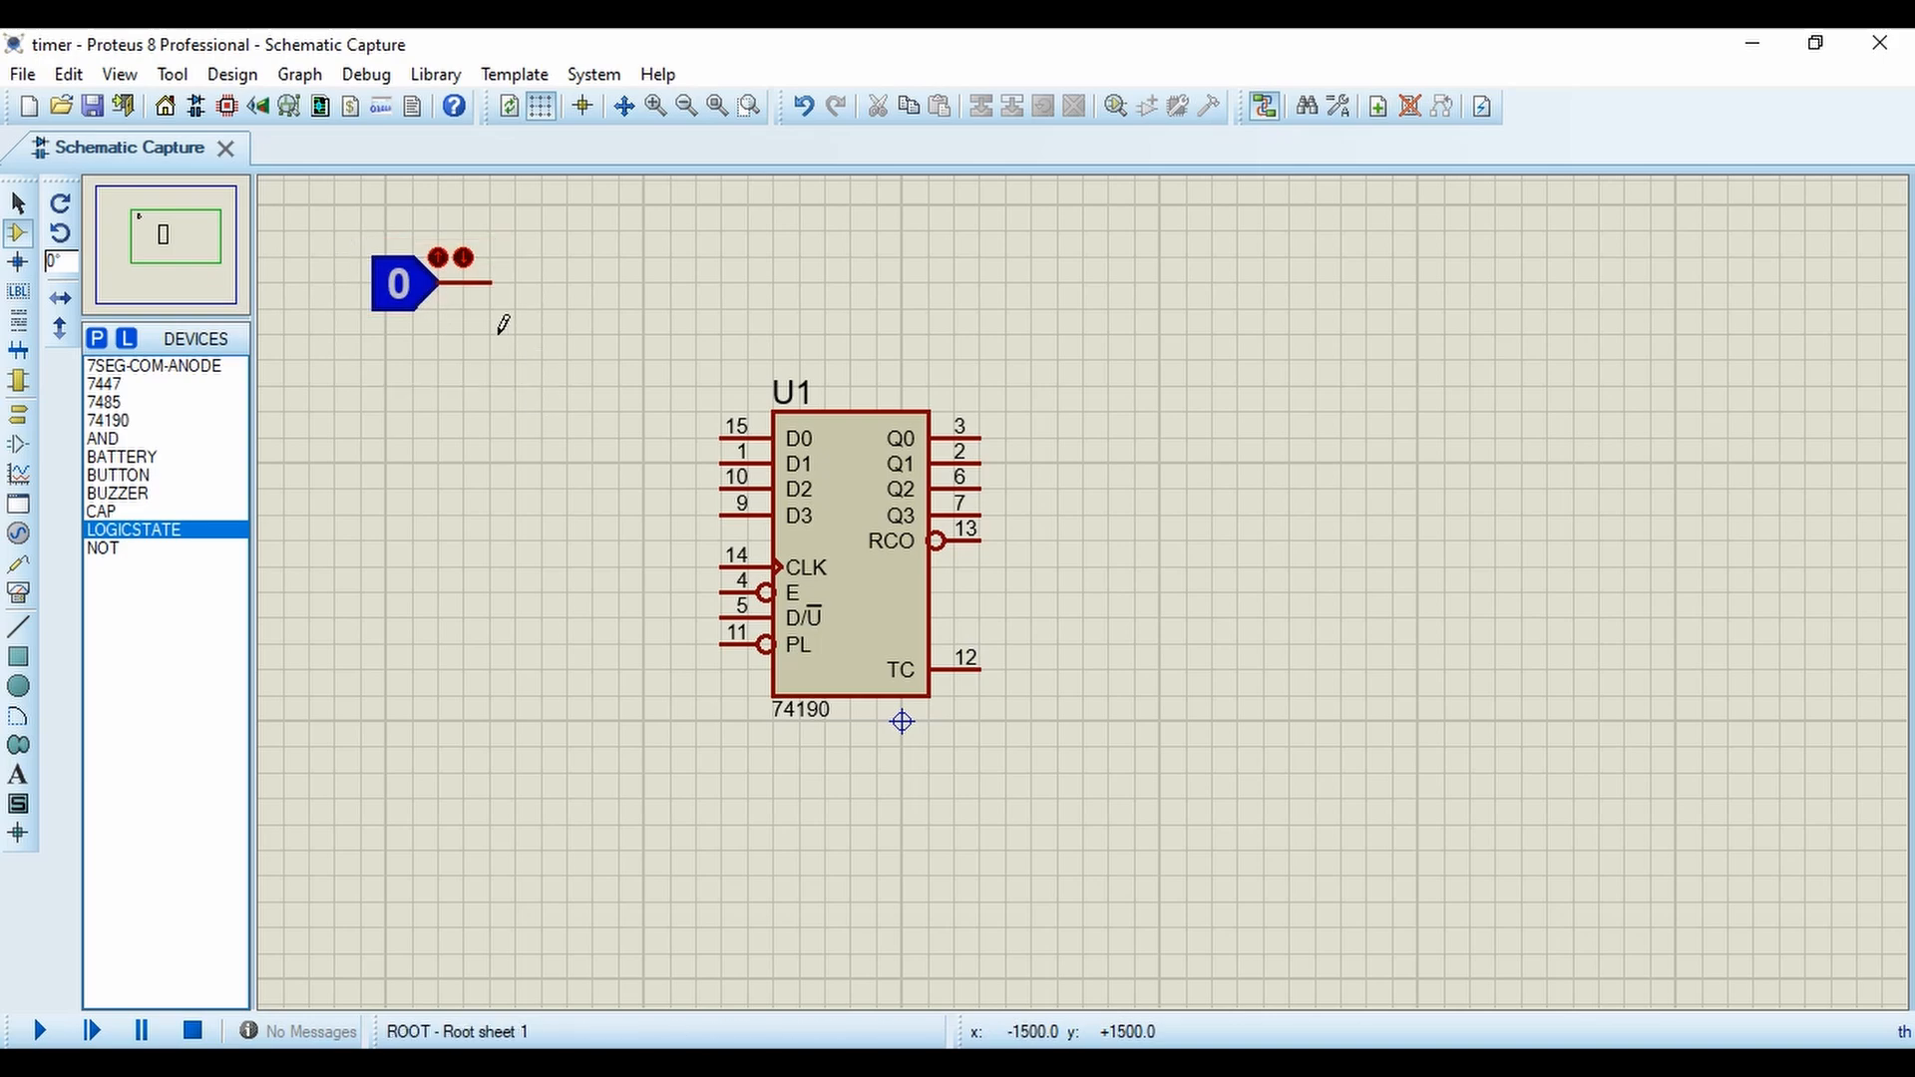
Rotate the logic state clockwise so its pin points down.
right_click(424, 285)
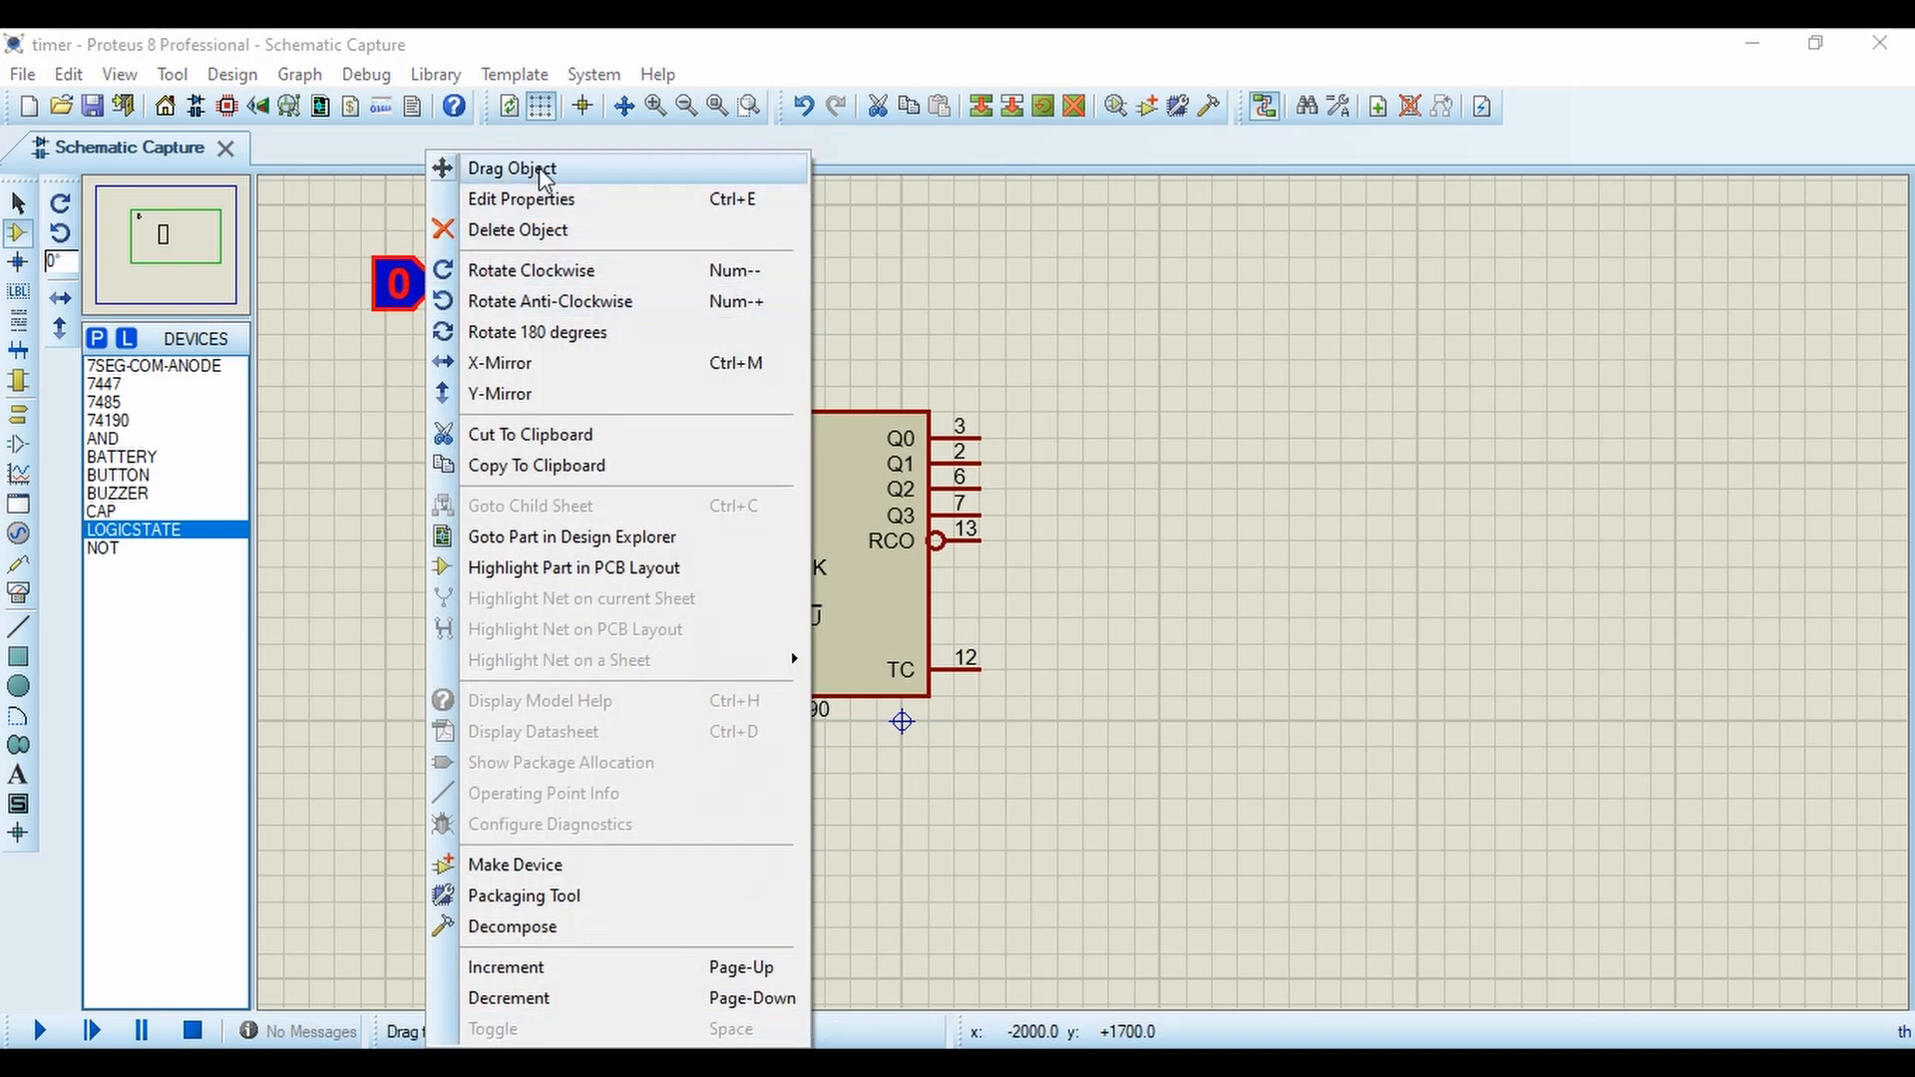
left_click(531, 271)
left_click(487, 263)
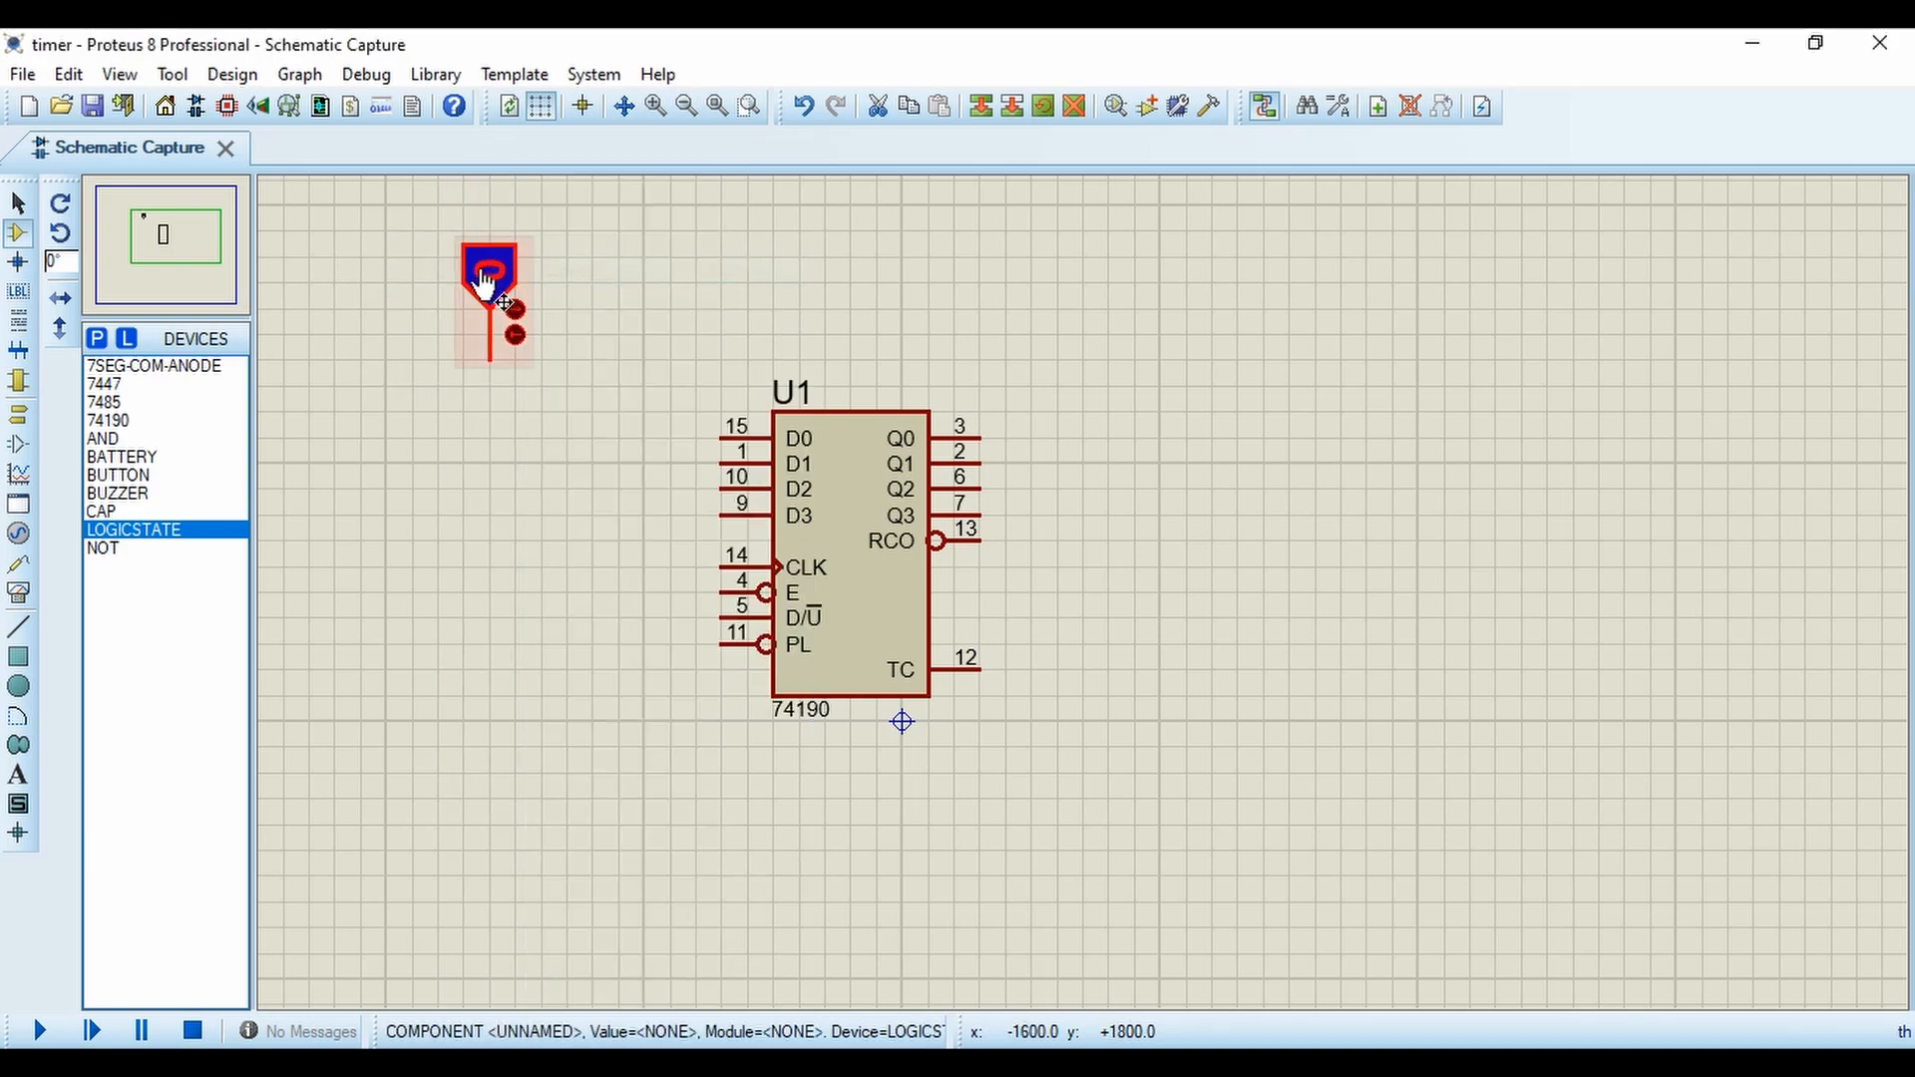
Block-copy the rotated logic state three times side by side to form a row of four, then clear the selection.
mouse_move(438, 206)
left_mouse_down()
mouse_move(561, 357)
mouse_move(566, 411)
left_mouse_up()
right_click(528, 334)
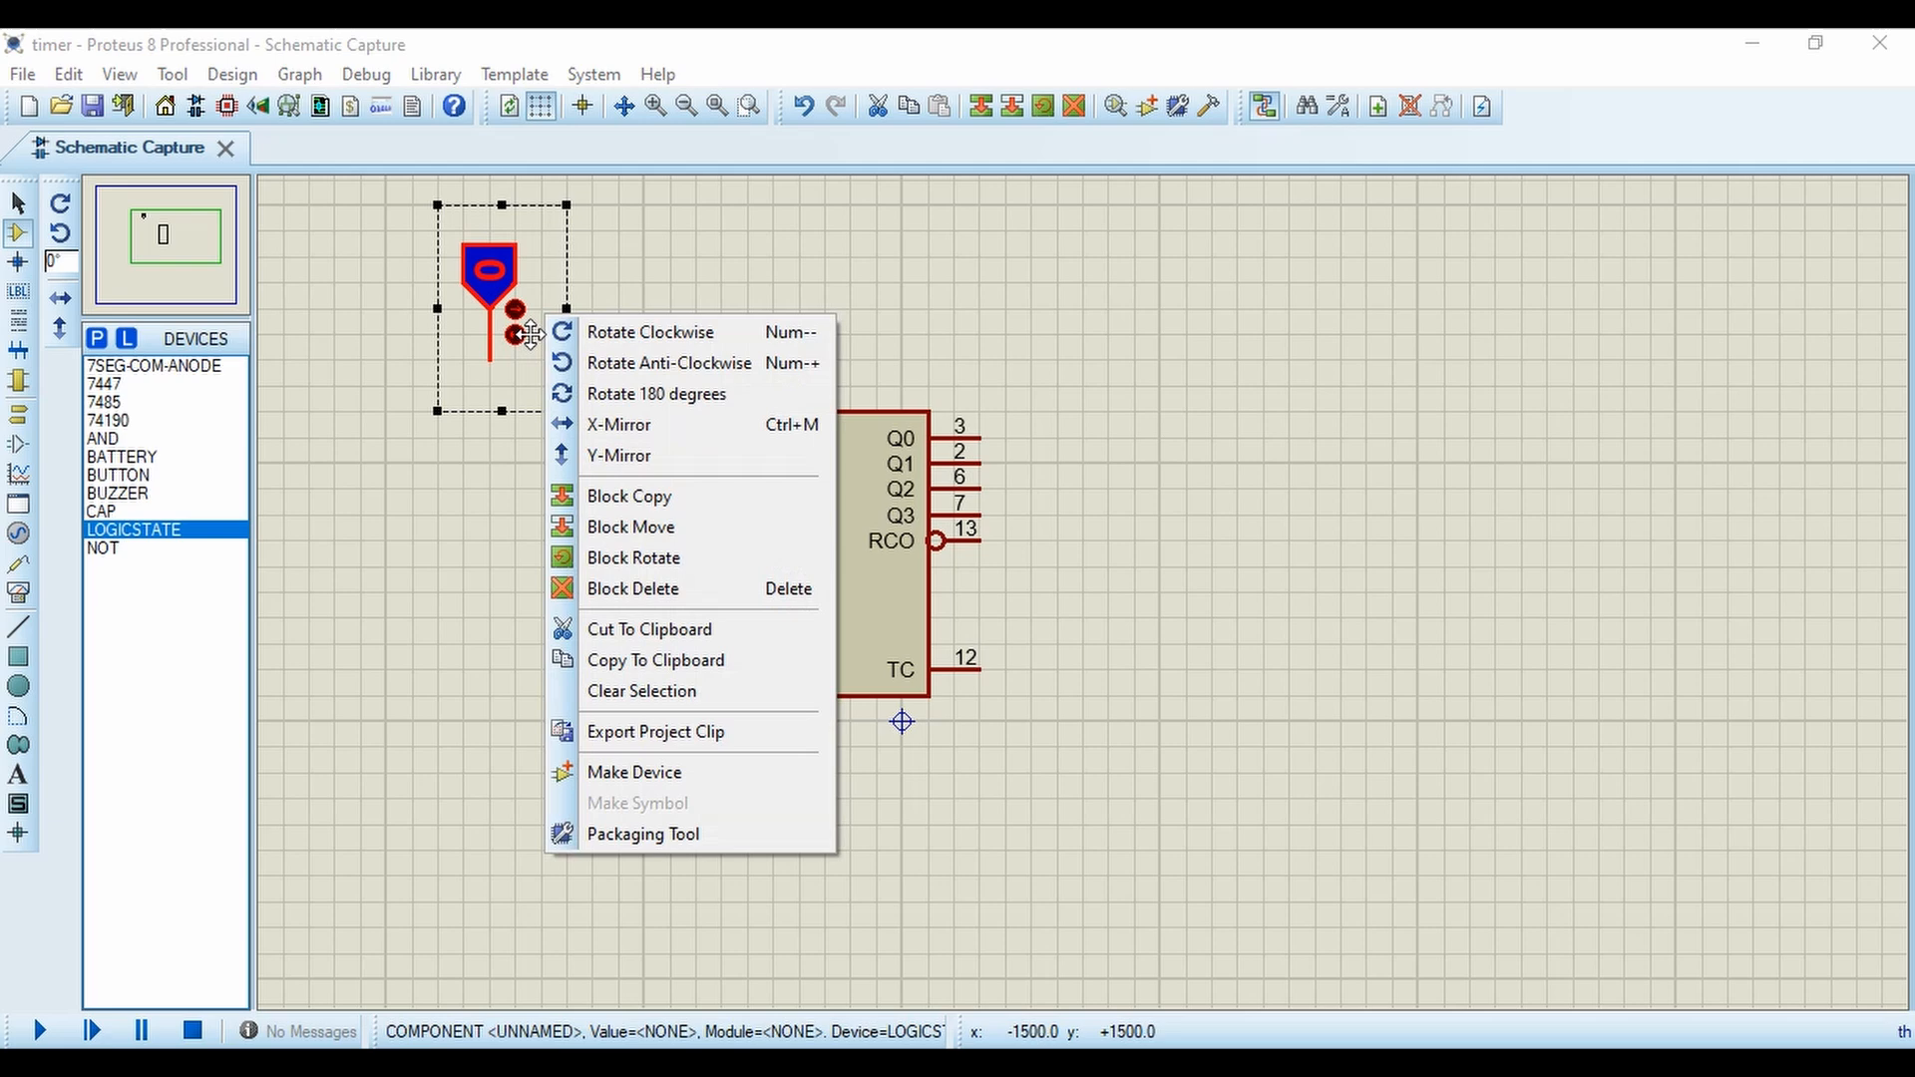
left_click(629, 495)
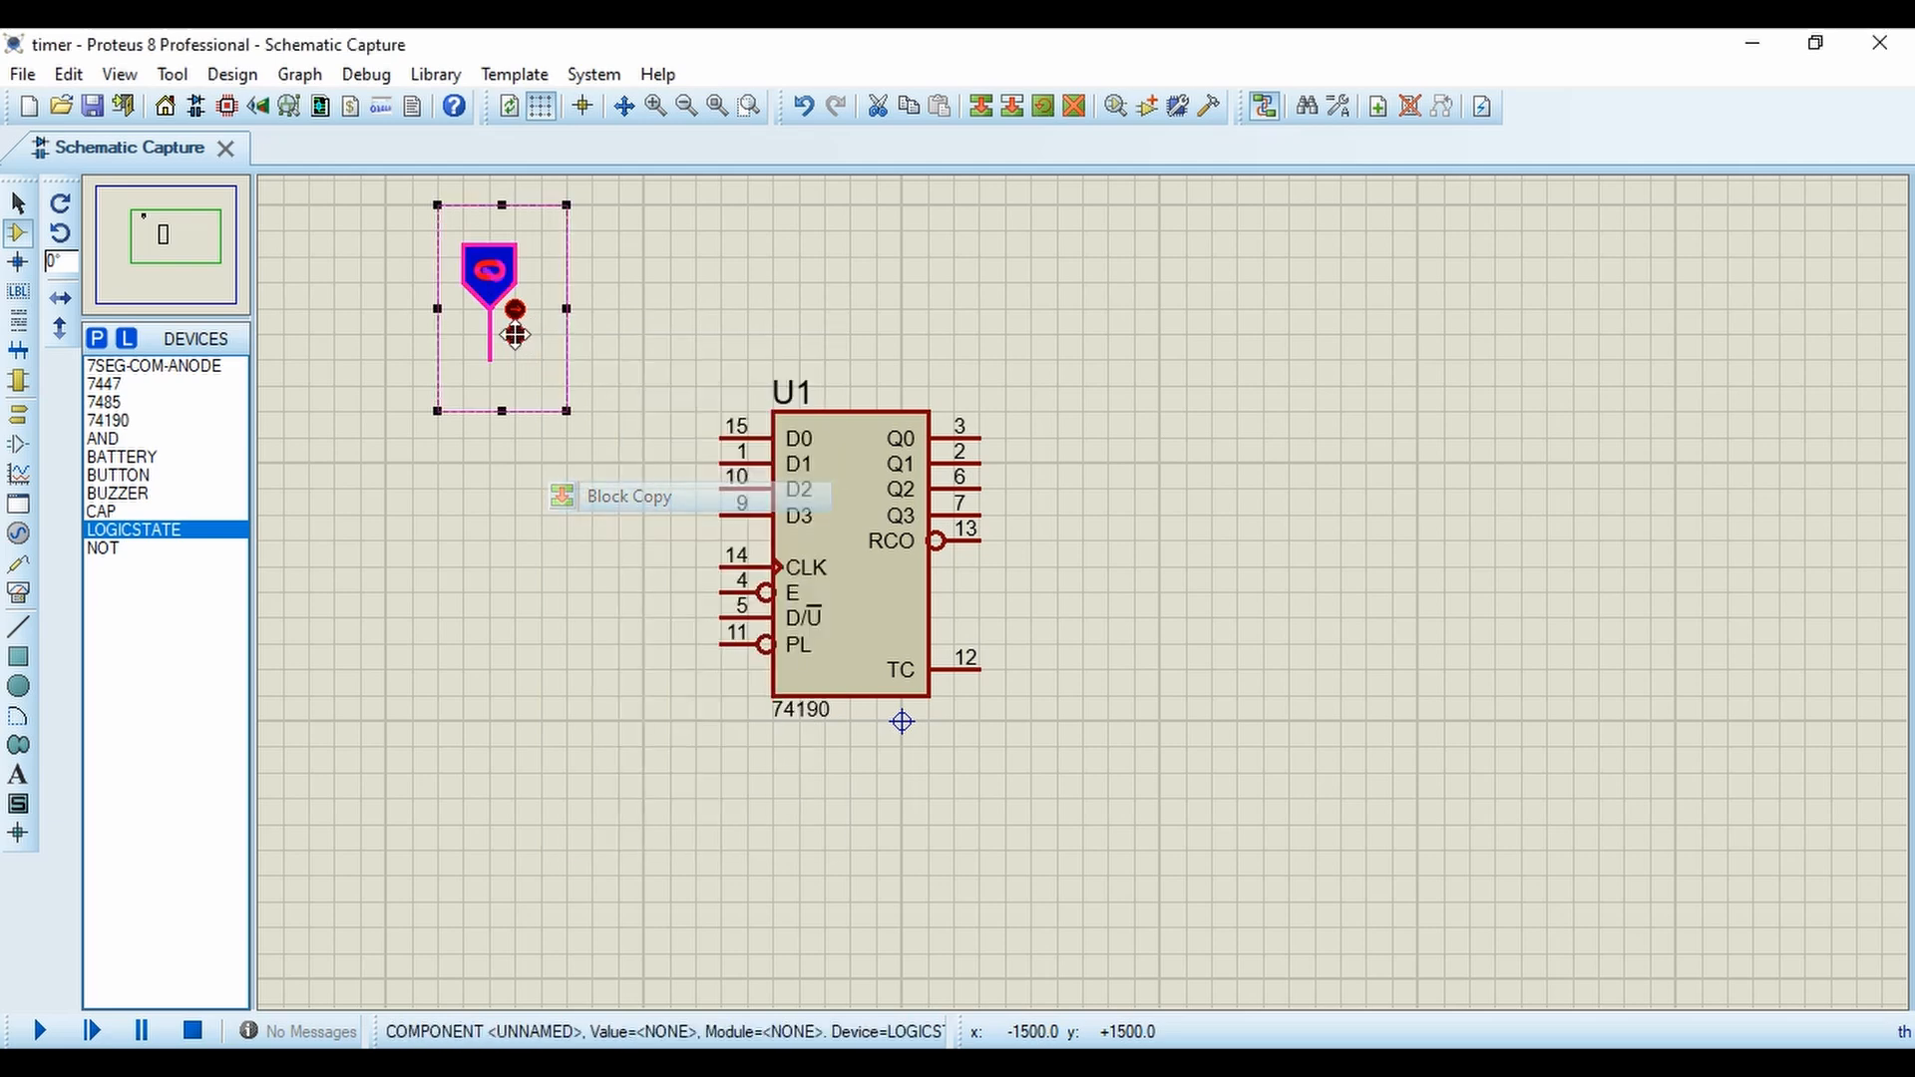
left_click(565, 329)
left_click(616, 330)
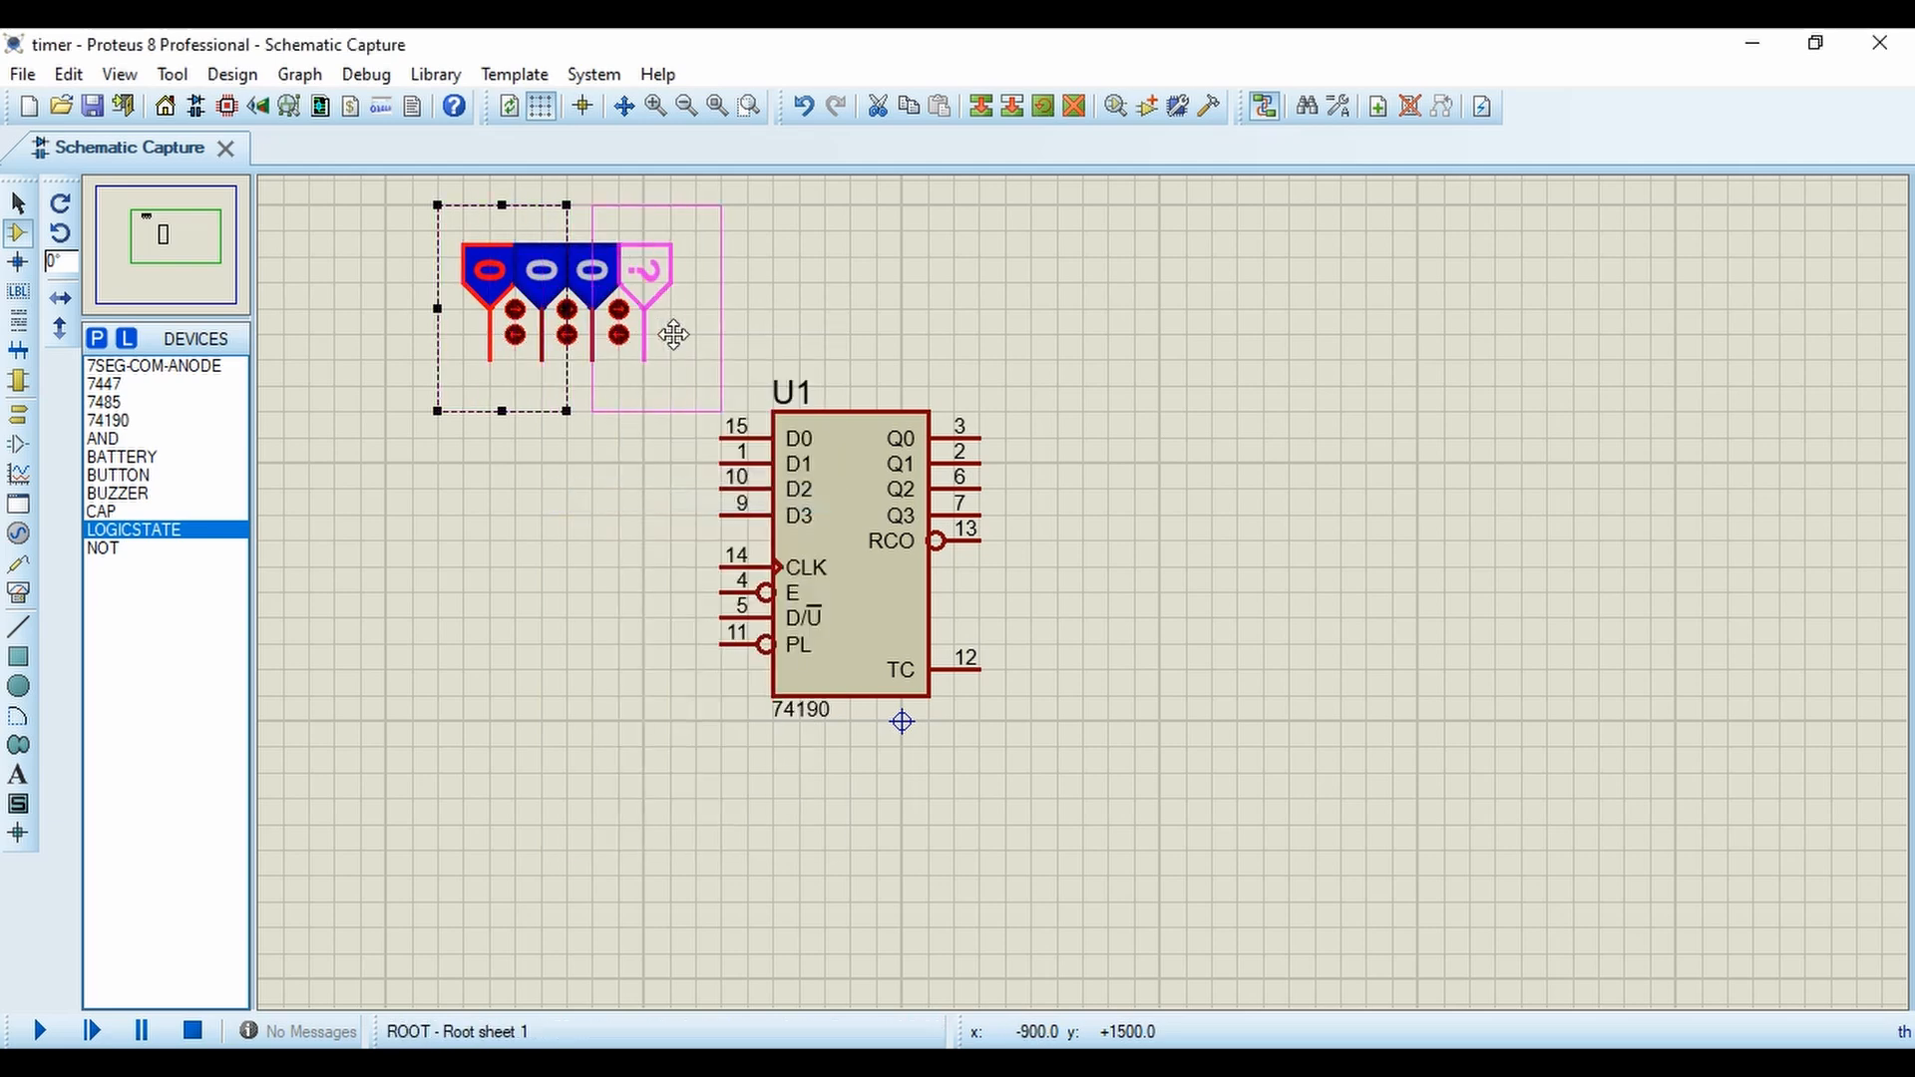
left_click(670, 334)
right_click(950, 289)
left_click(883, 296)
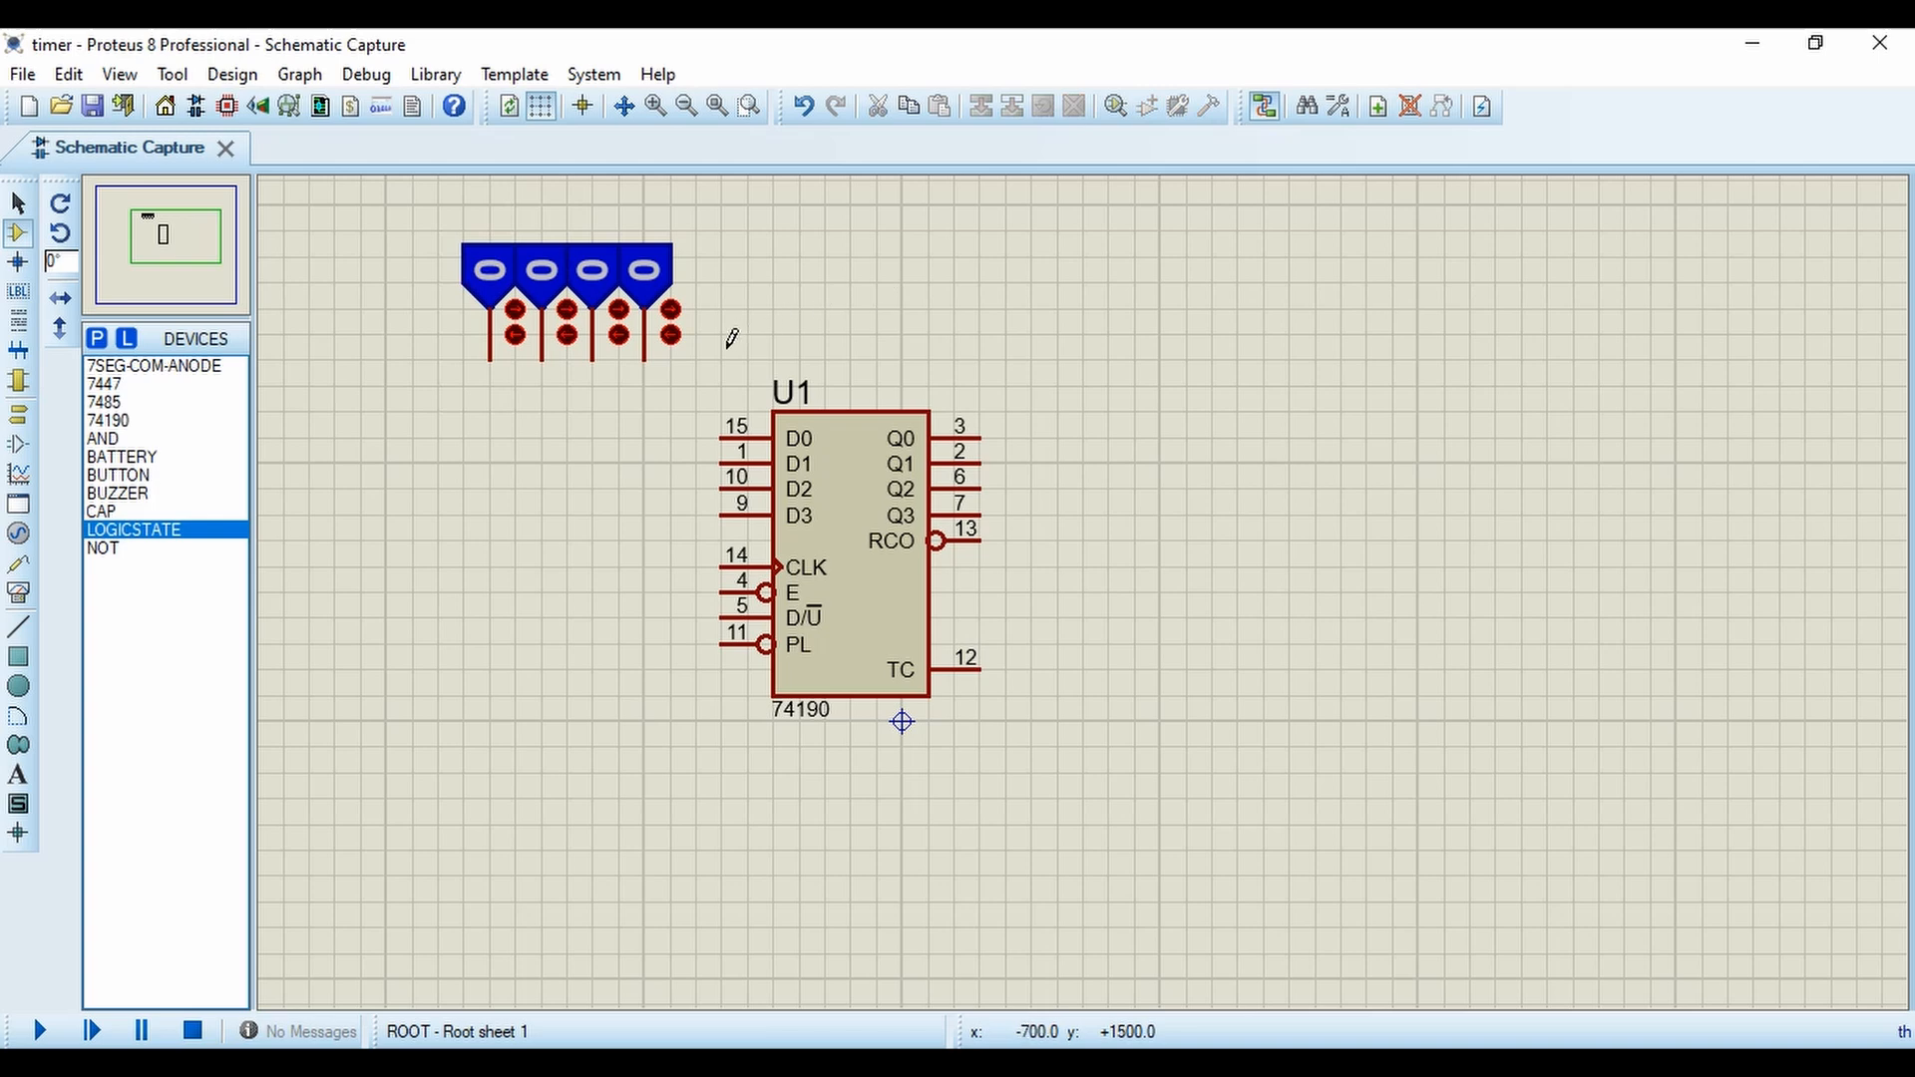
Wire the four logic states to U1's data inputs D0 to D3, with the one nearest U1 going to D0.
left_click(645, 358)
left_click(721, 437)
left_click(593, 357)
left_click(722, 462)
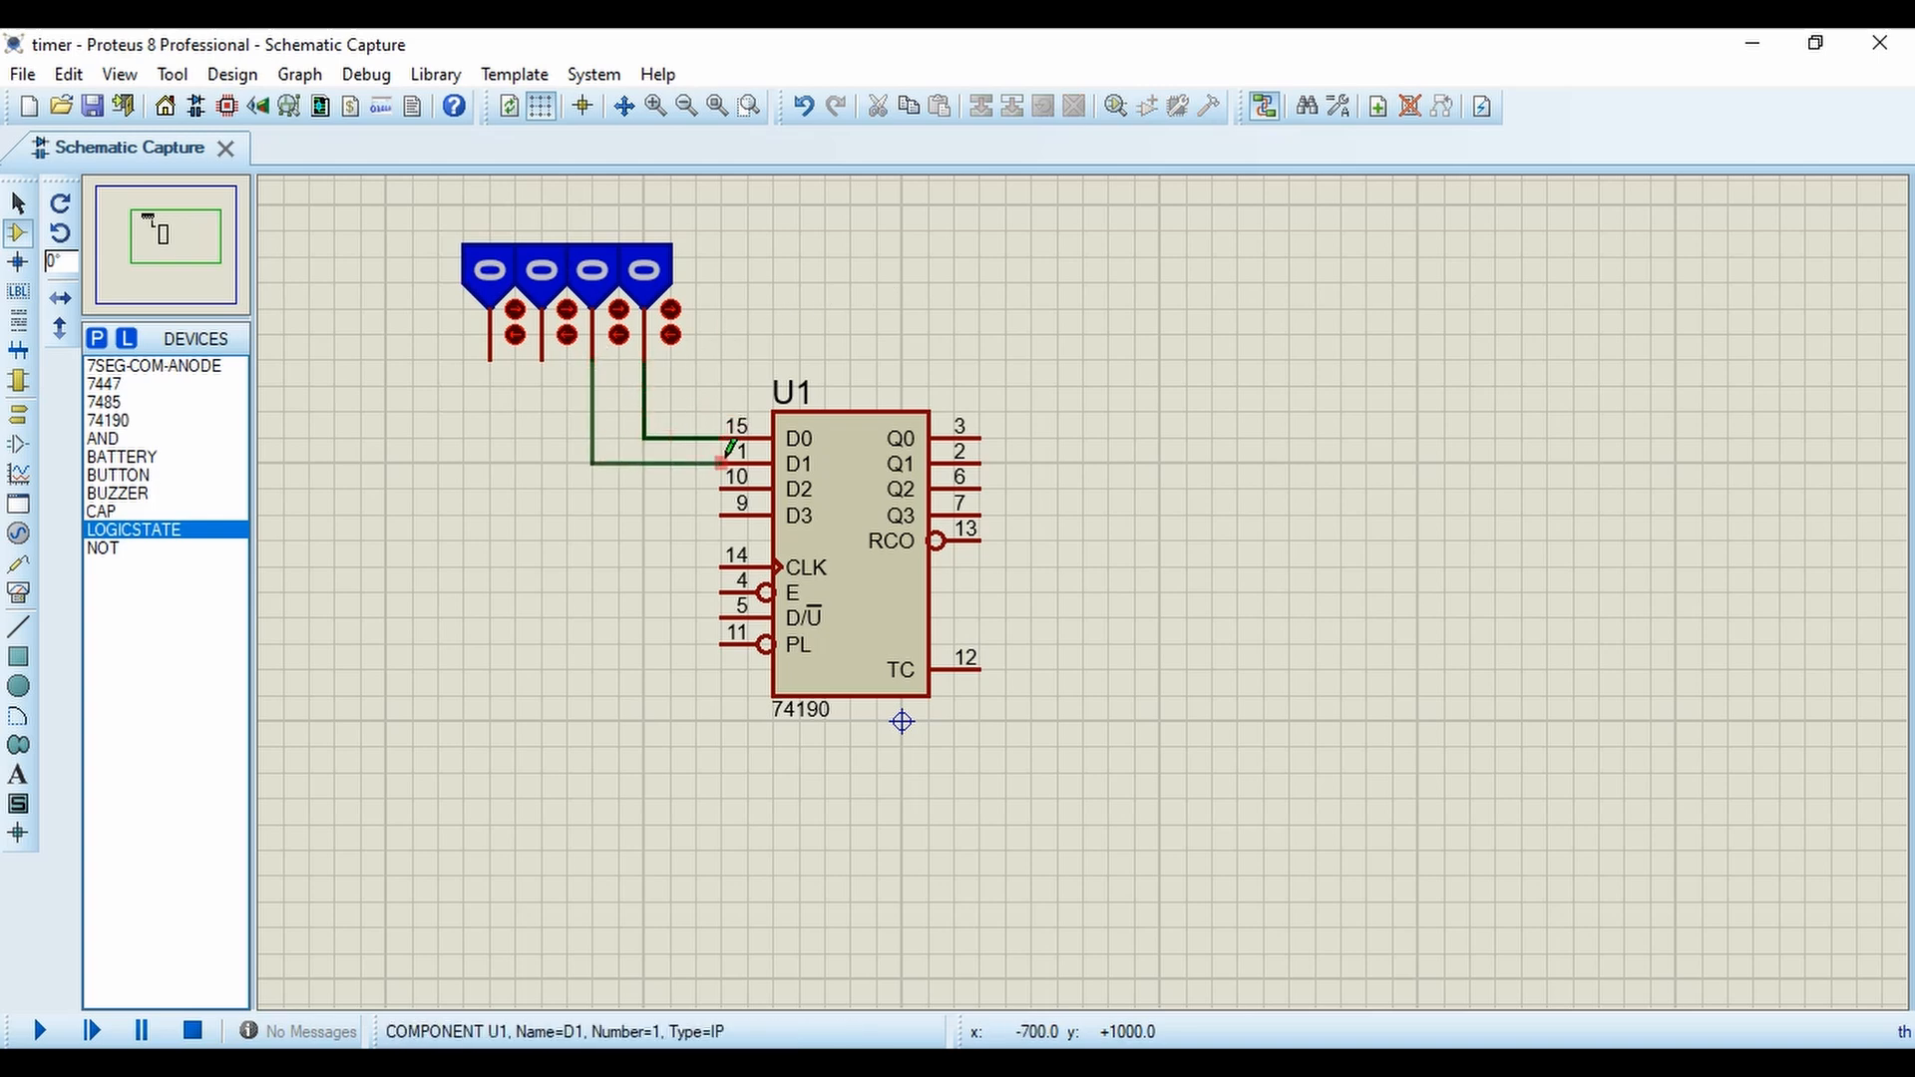
left_click(541, 359)
left_click(722, 488)
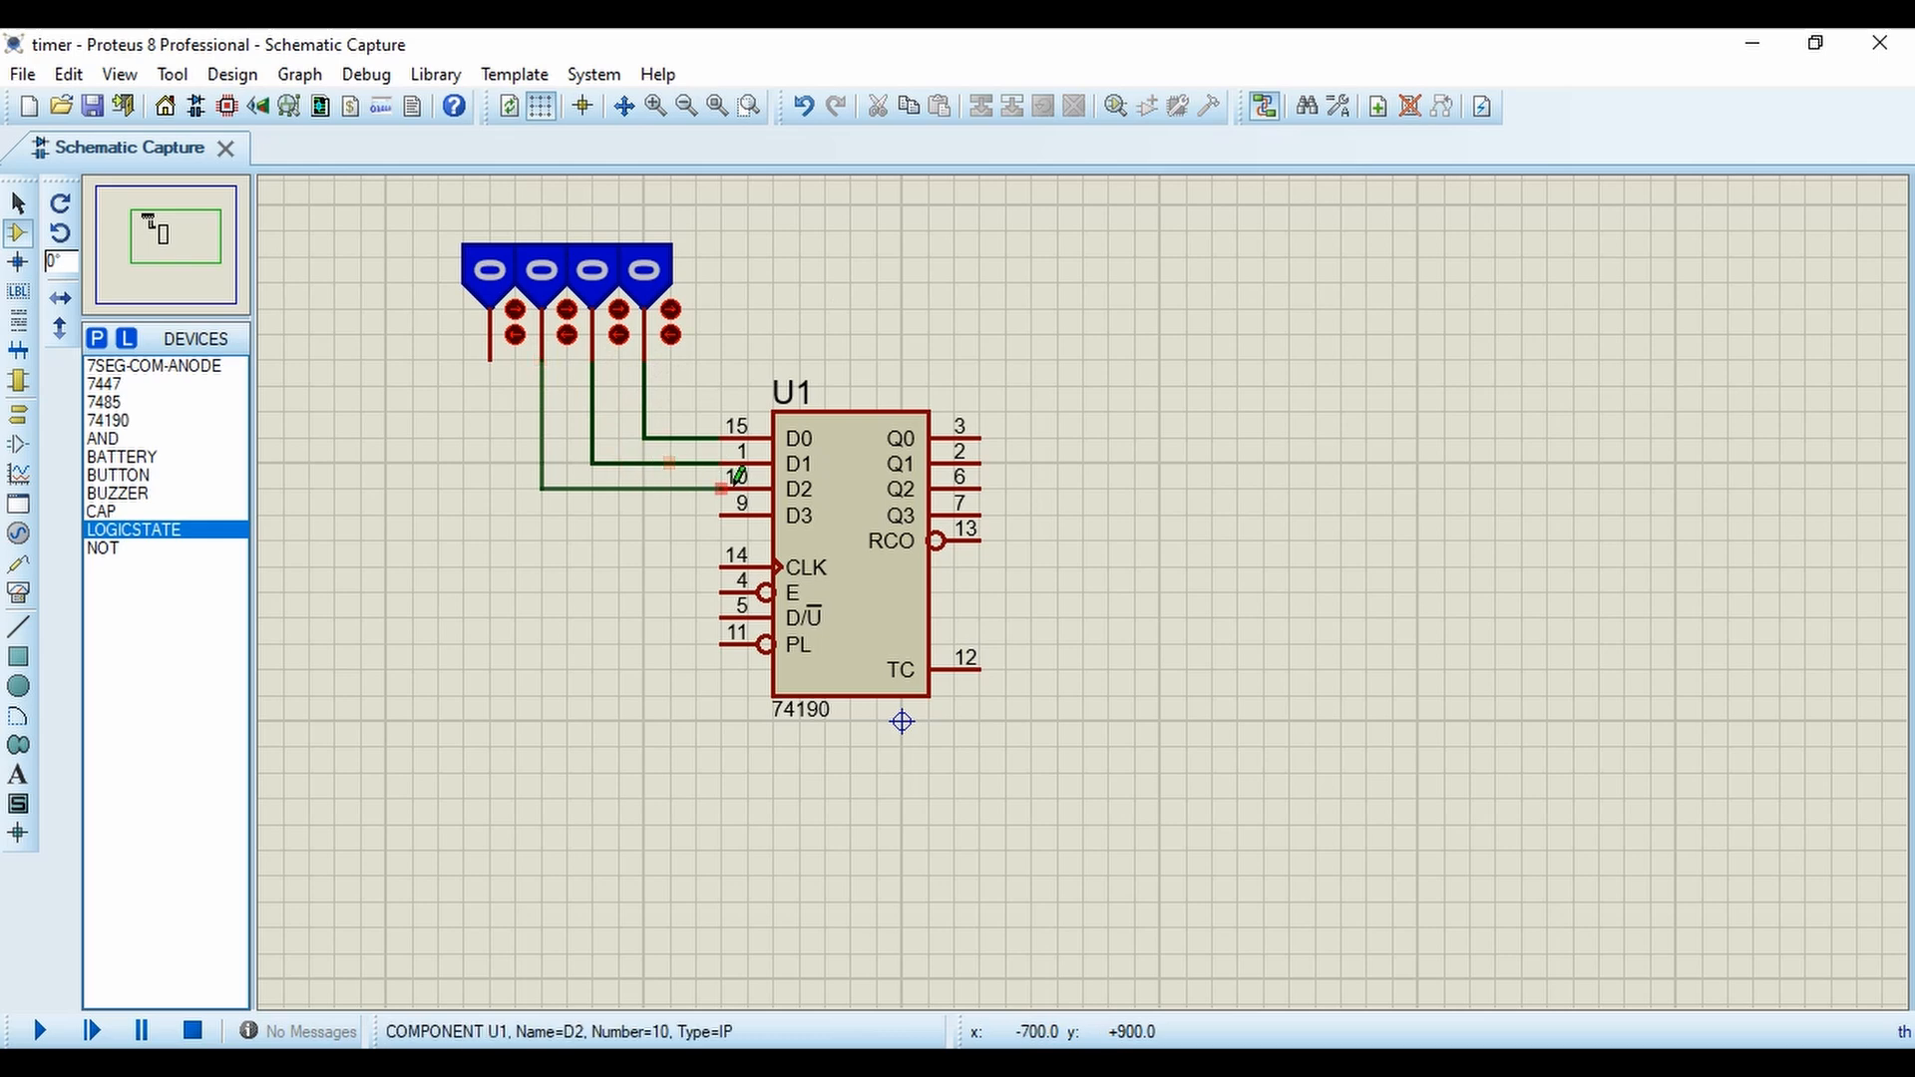
left_click(489, 357)
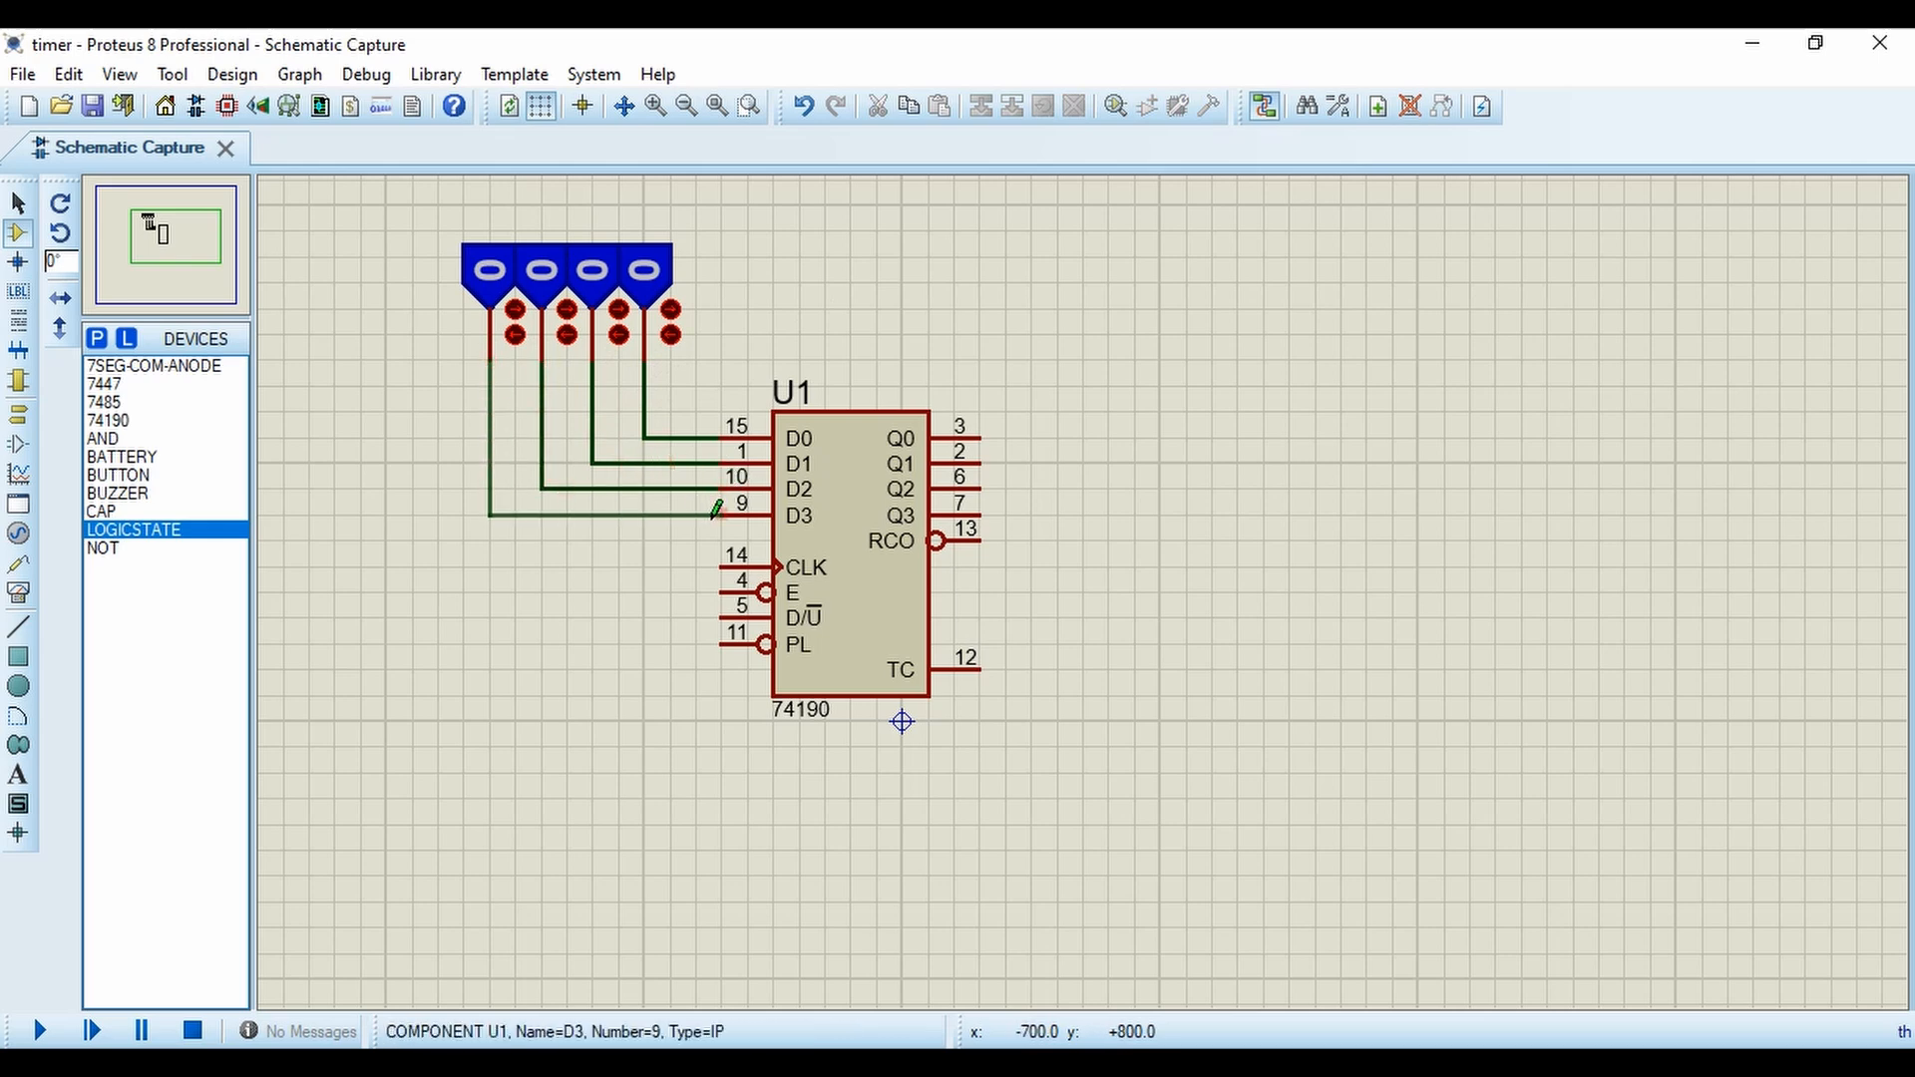
left_click(722, 514)
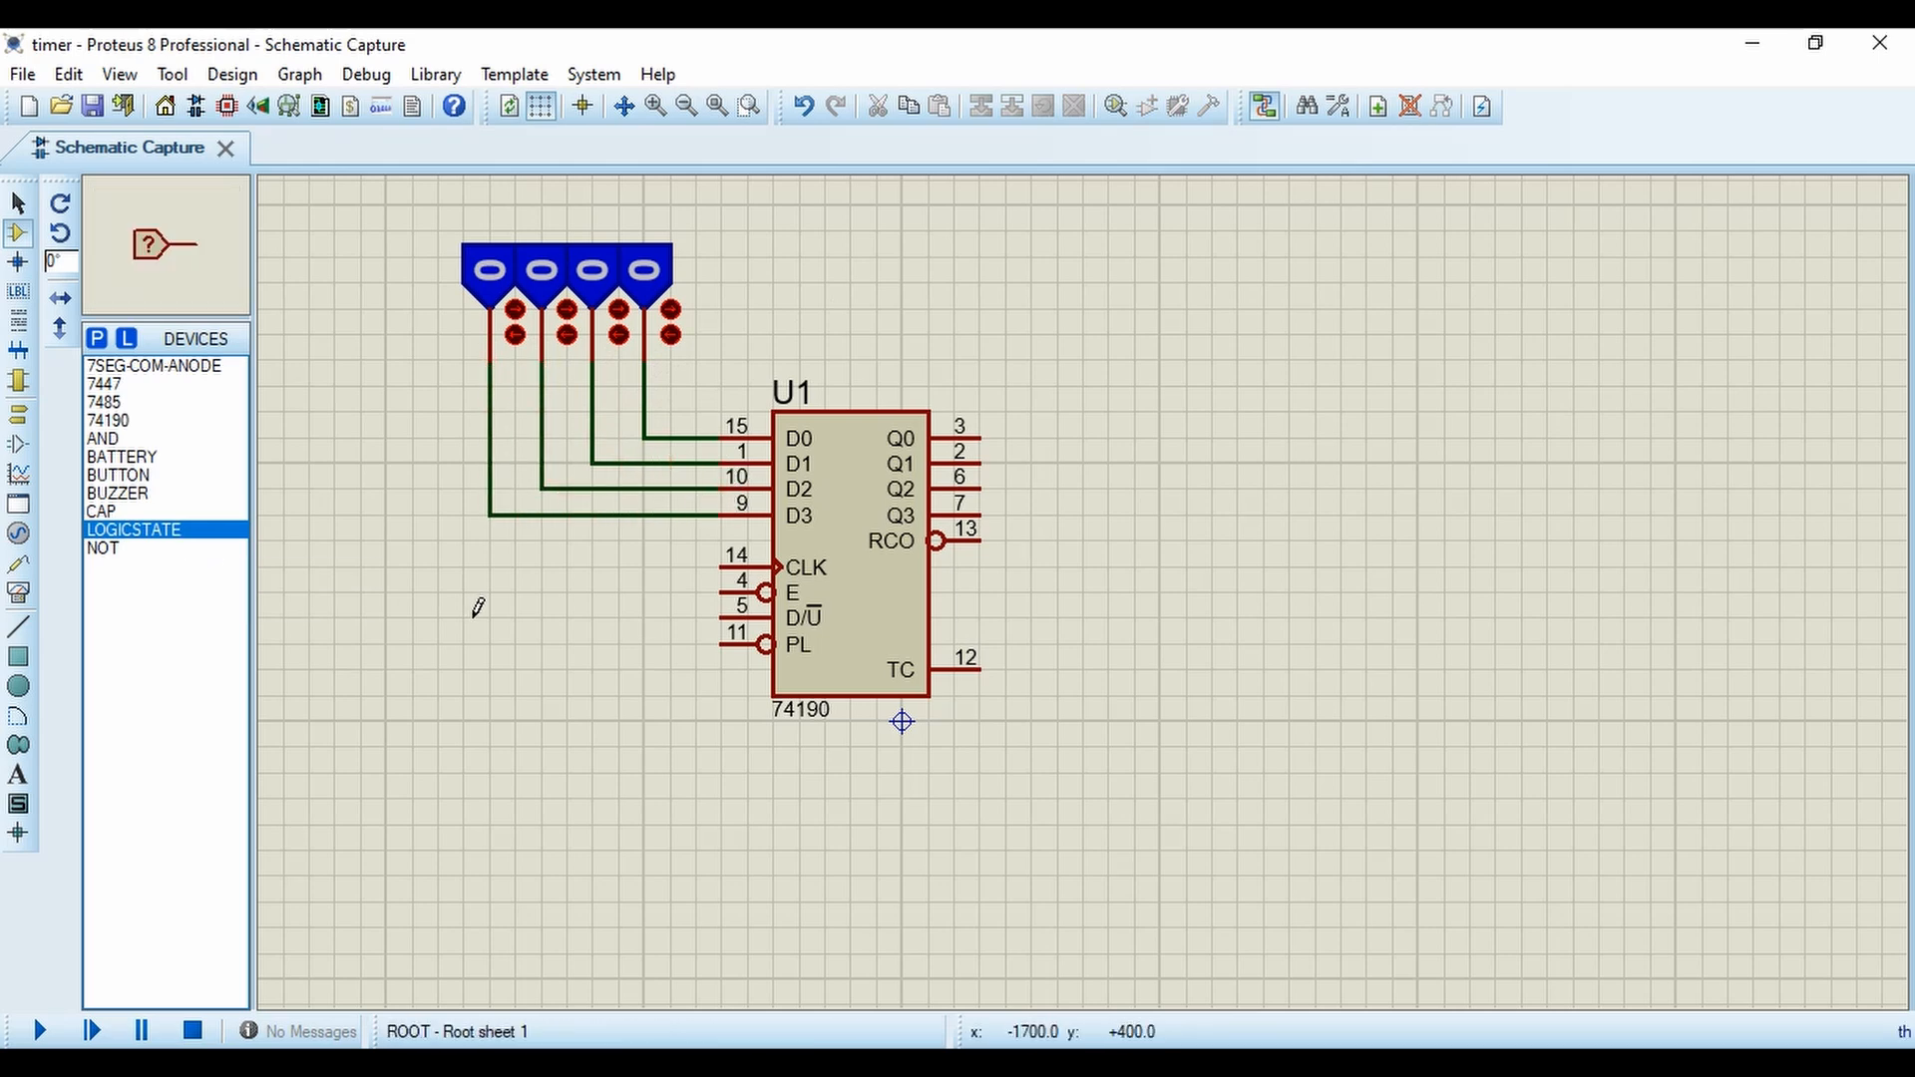
Place another LOGICSTATE beside U1's lower input pins and wire it to the D/U pin.
left_click(409, 618)
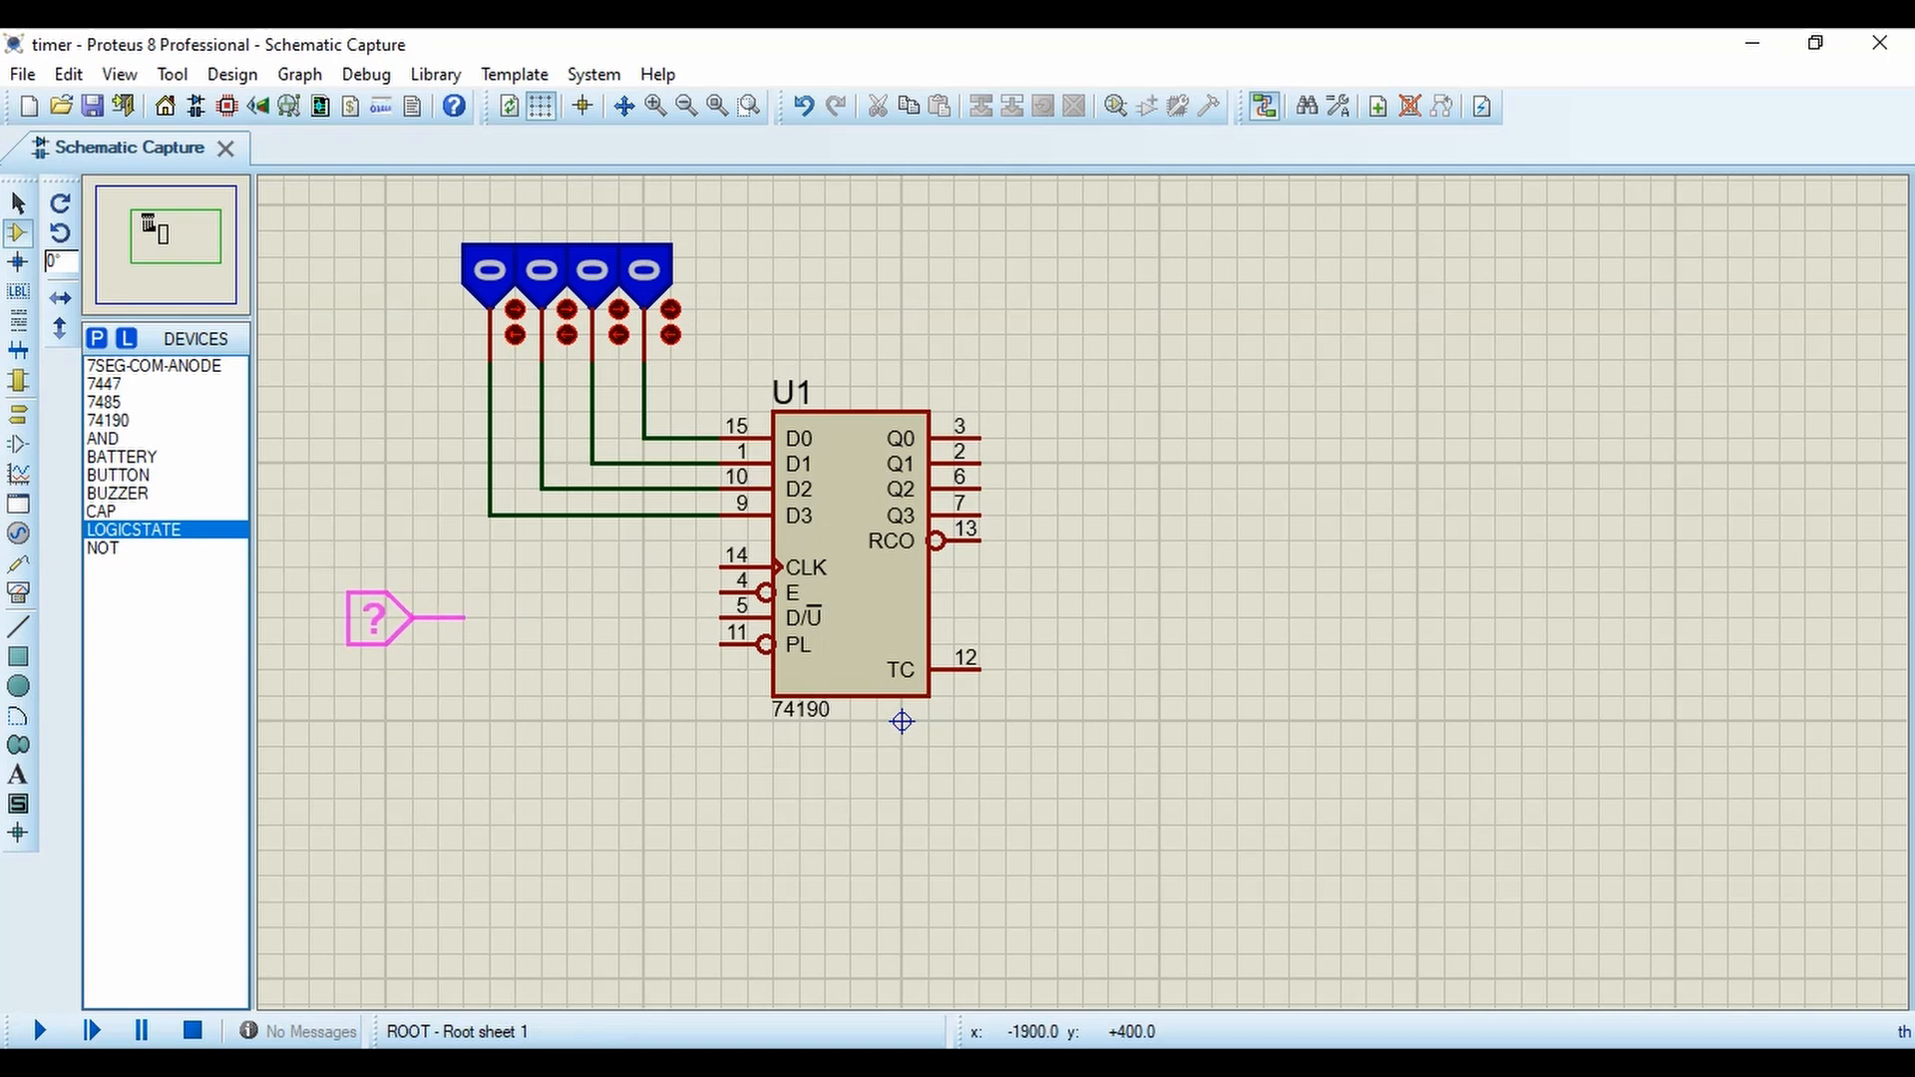
left_click(378, 619)
left_click(465, 618)
left_click(723, 617)
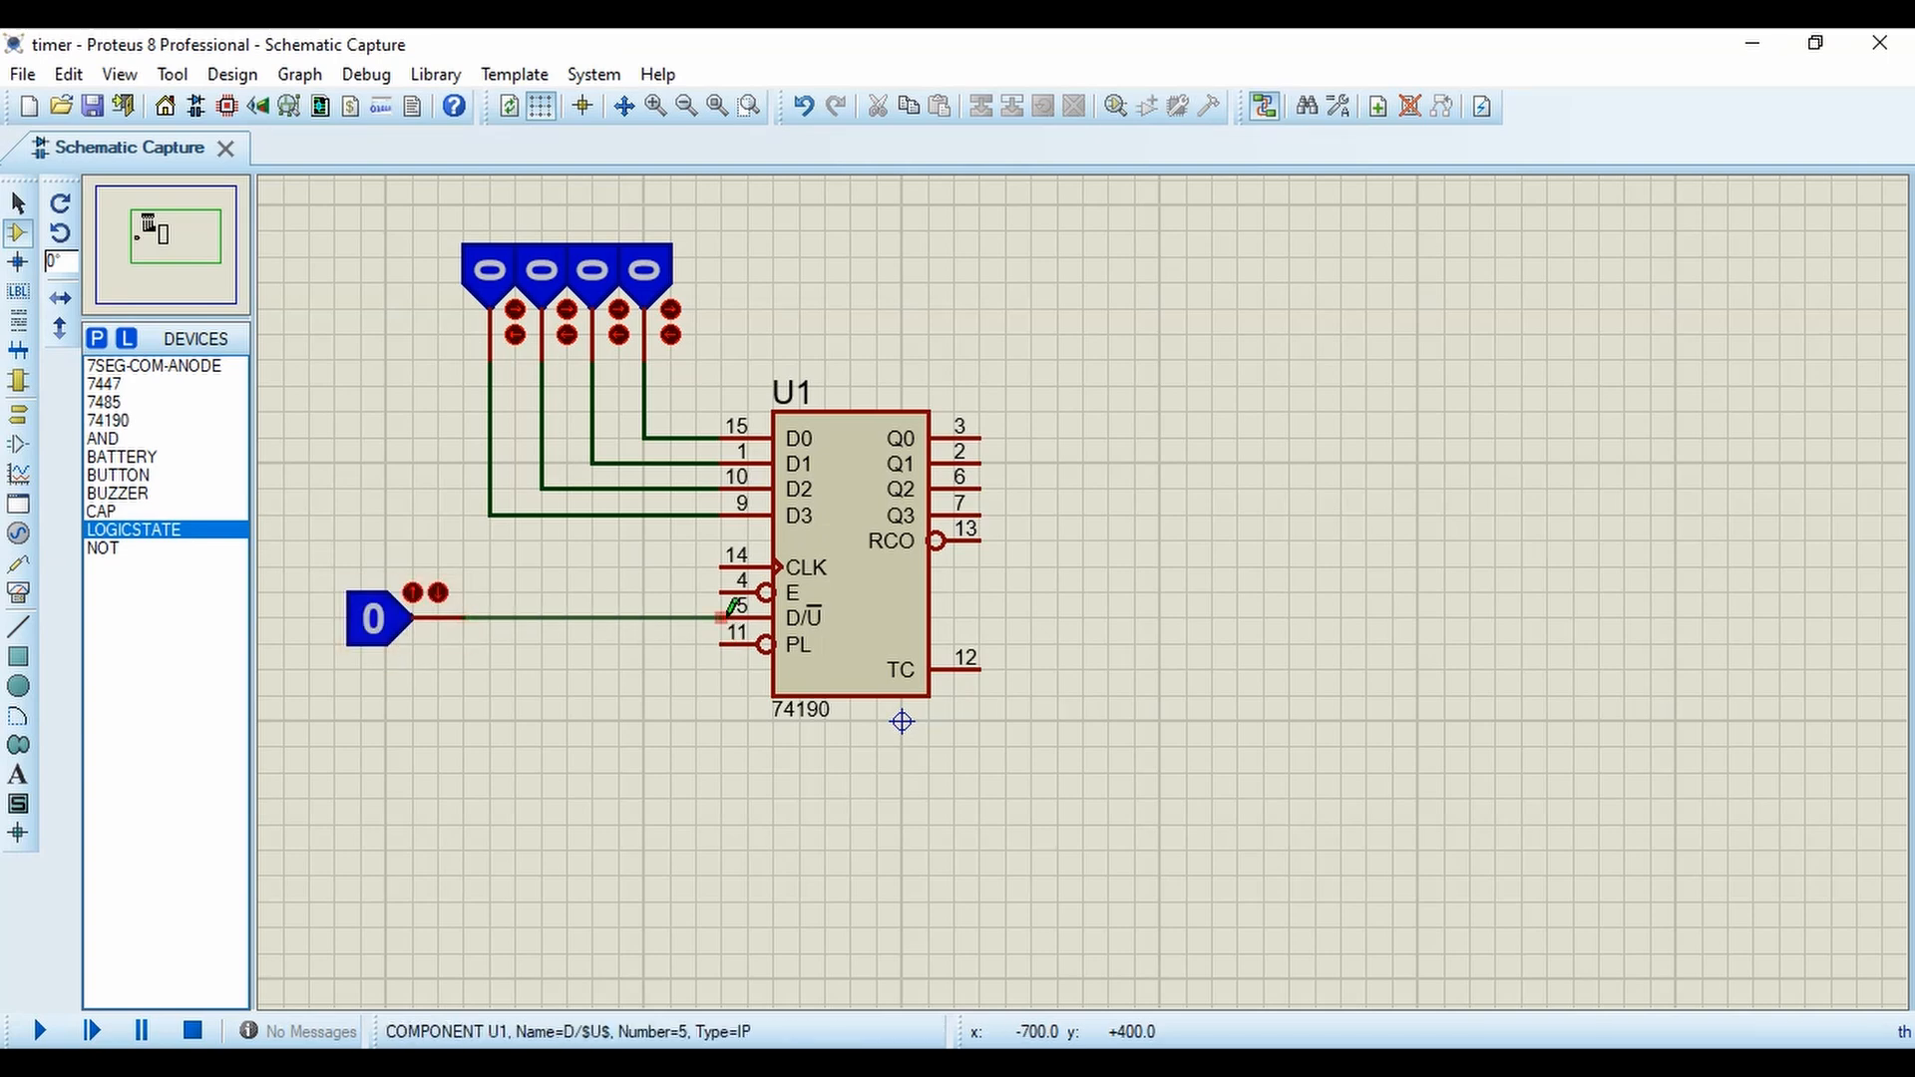
Set the D/U logic state to 1 and move it lower and closer to U1.
left_click(369, 621)
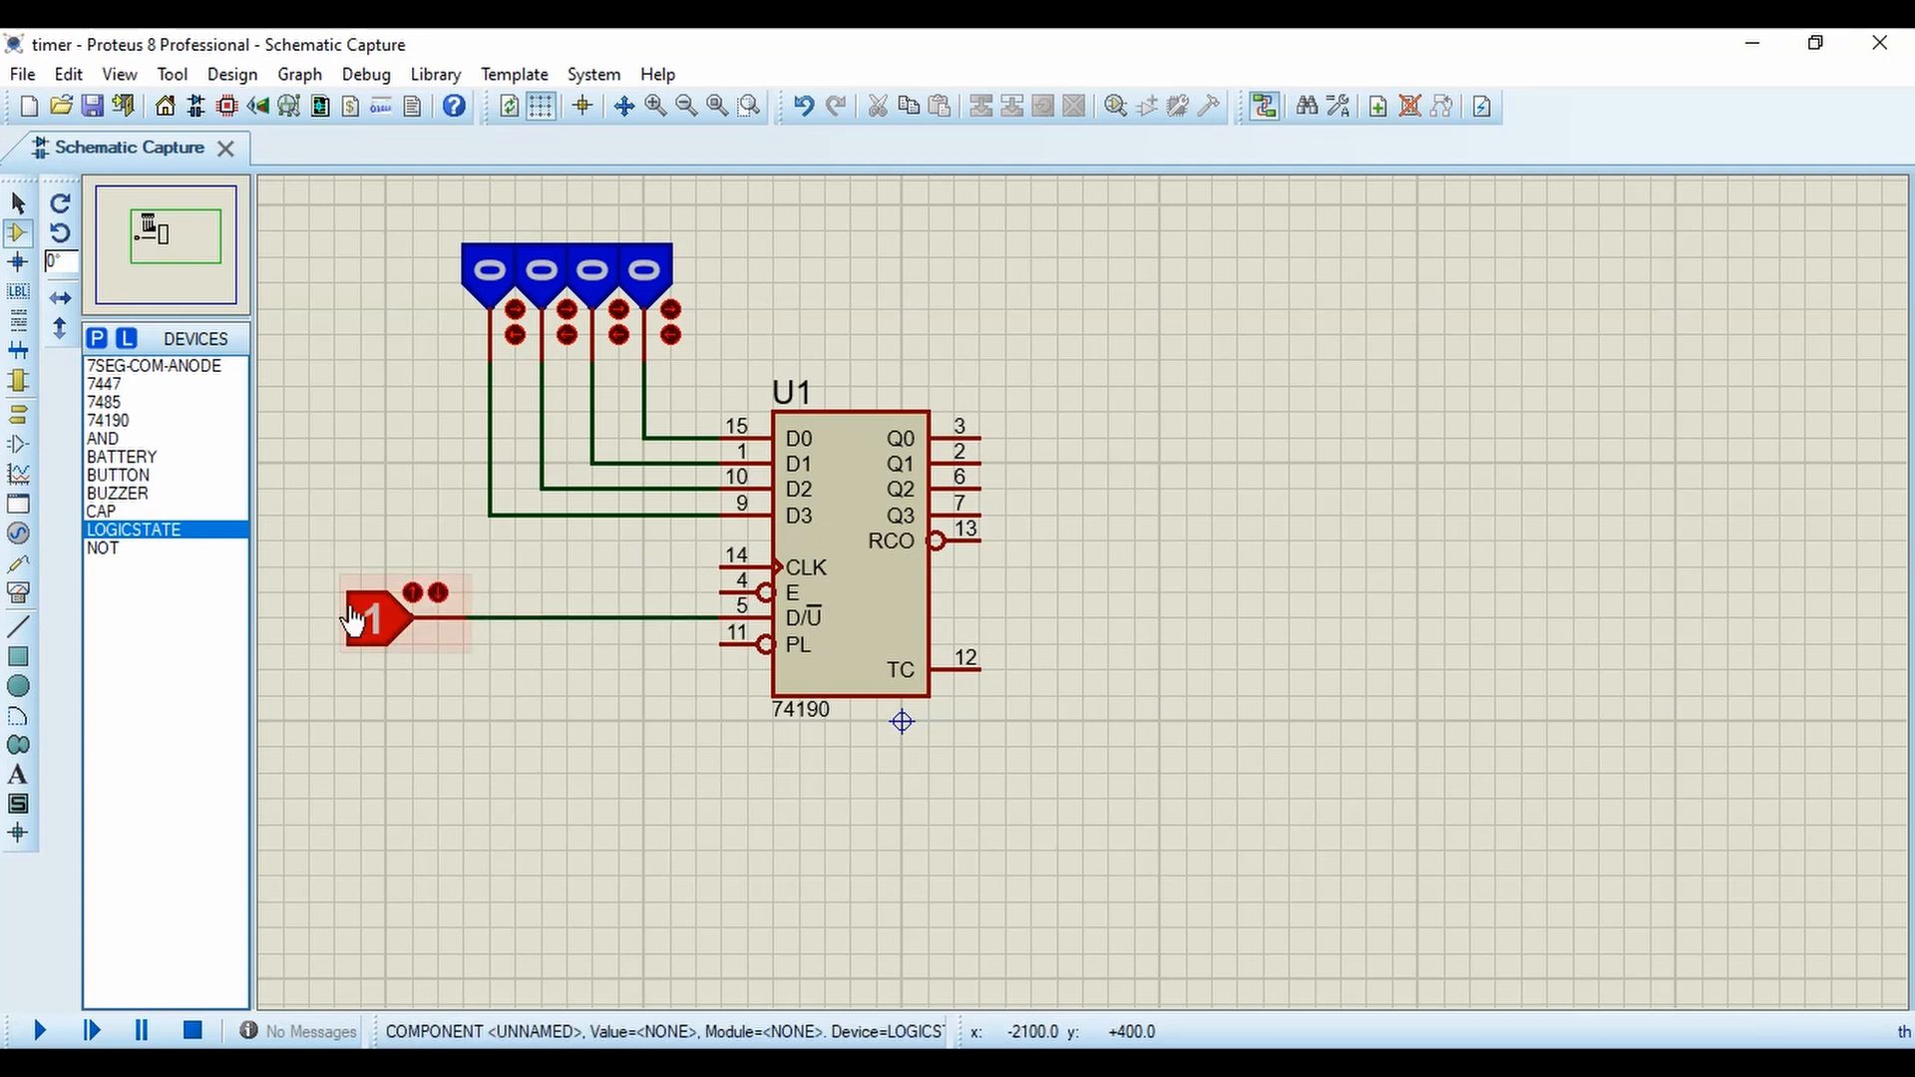
left_click_drag(309, 566, 596, 798)
left_click(768, 780)
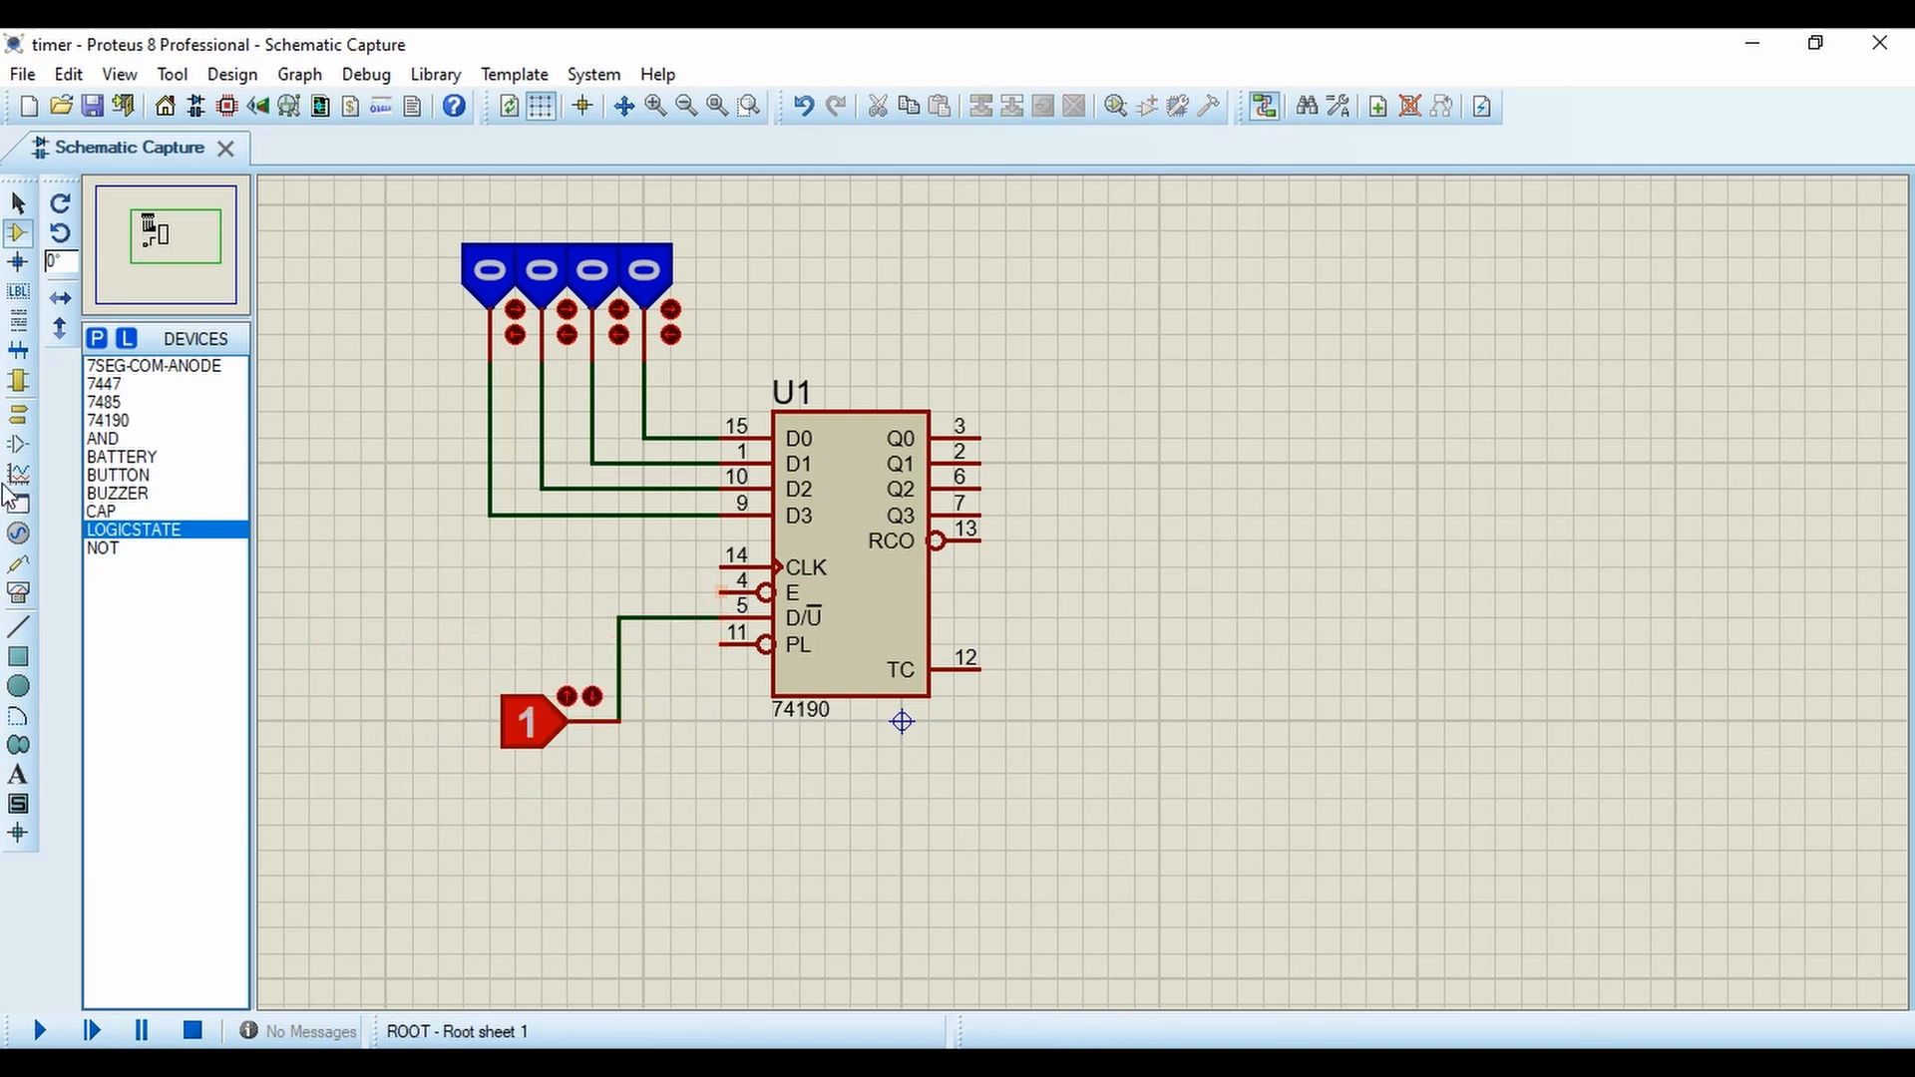
Place a GROUND terminal below U1's input pins and wire it to the E pin.
left_click(18, 414)
left_click(140, 459)
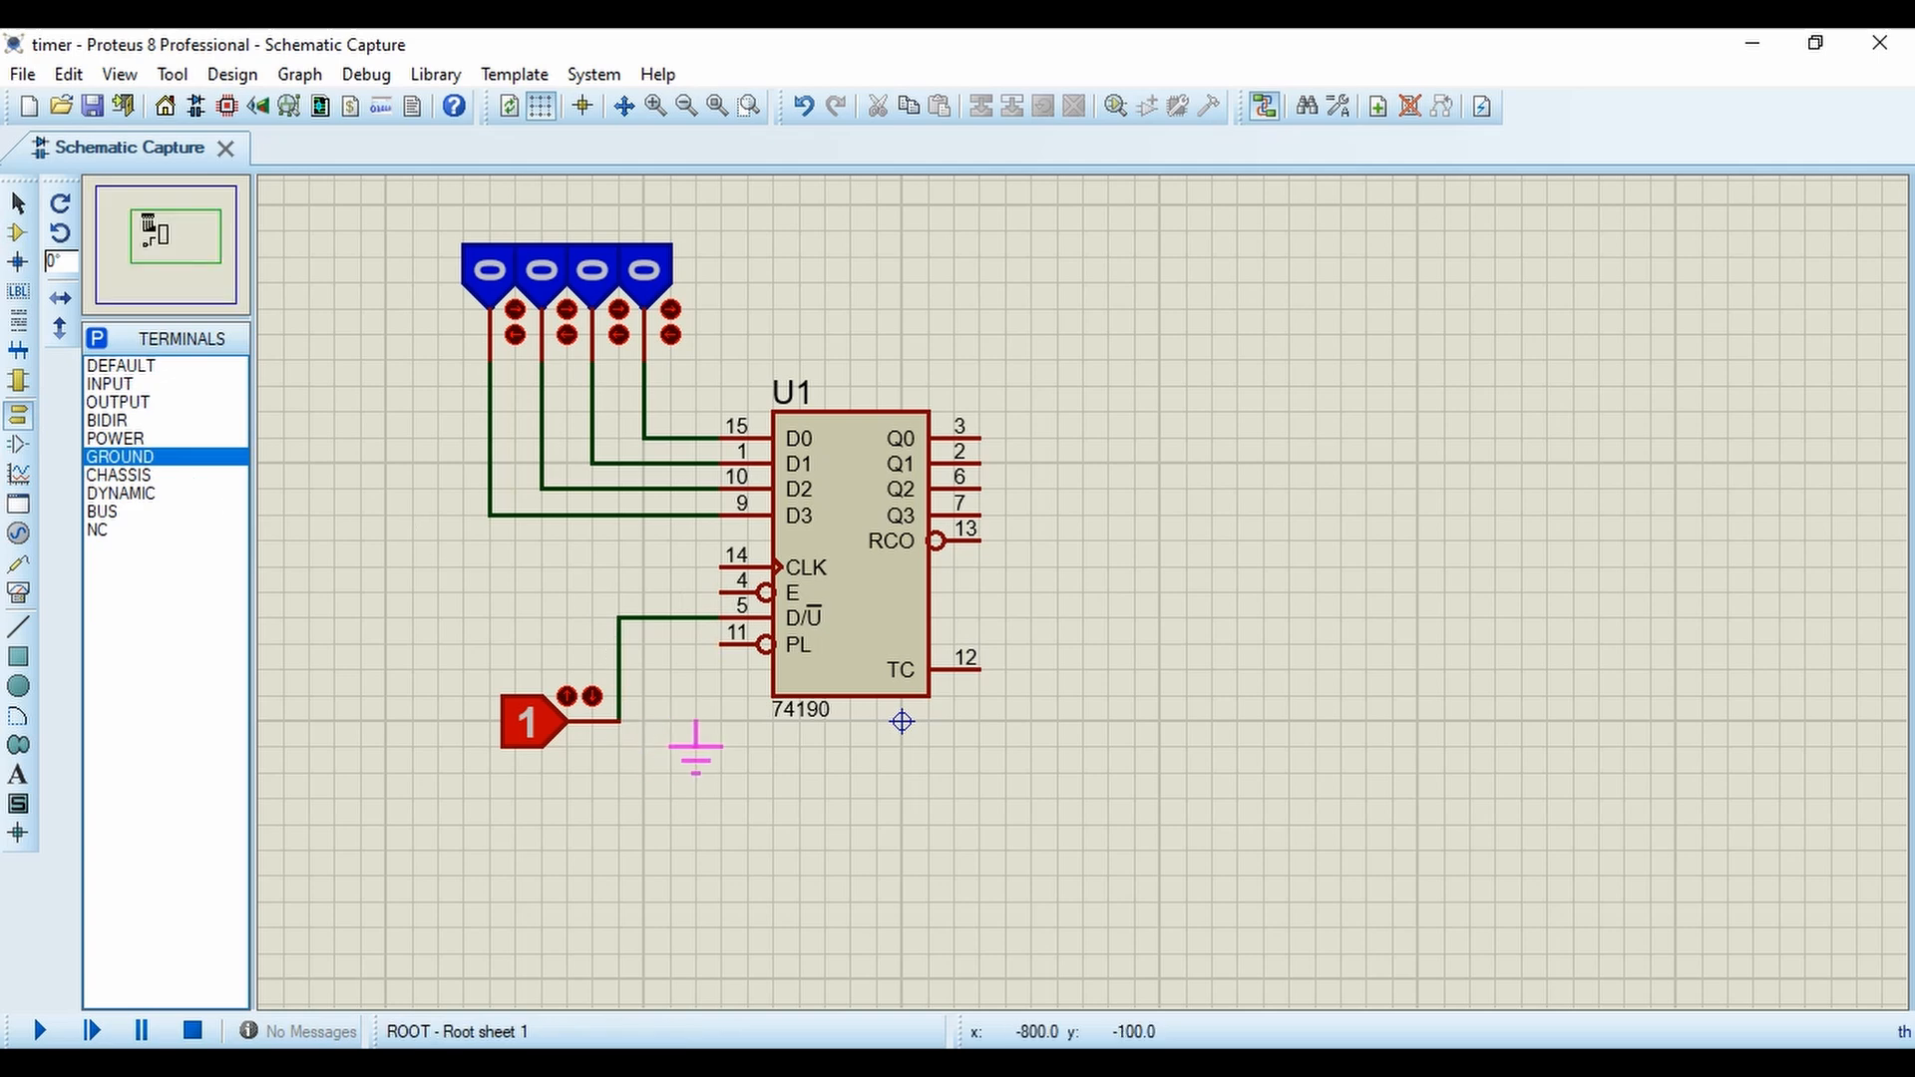
left_click(695, 722)
left_click(695, 719)
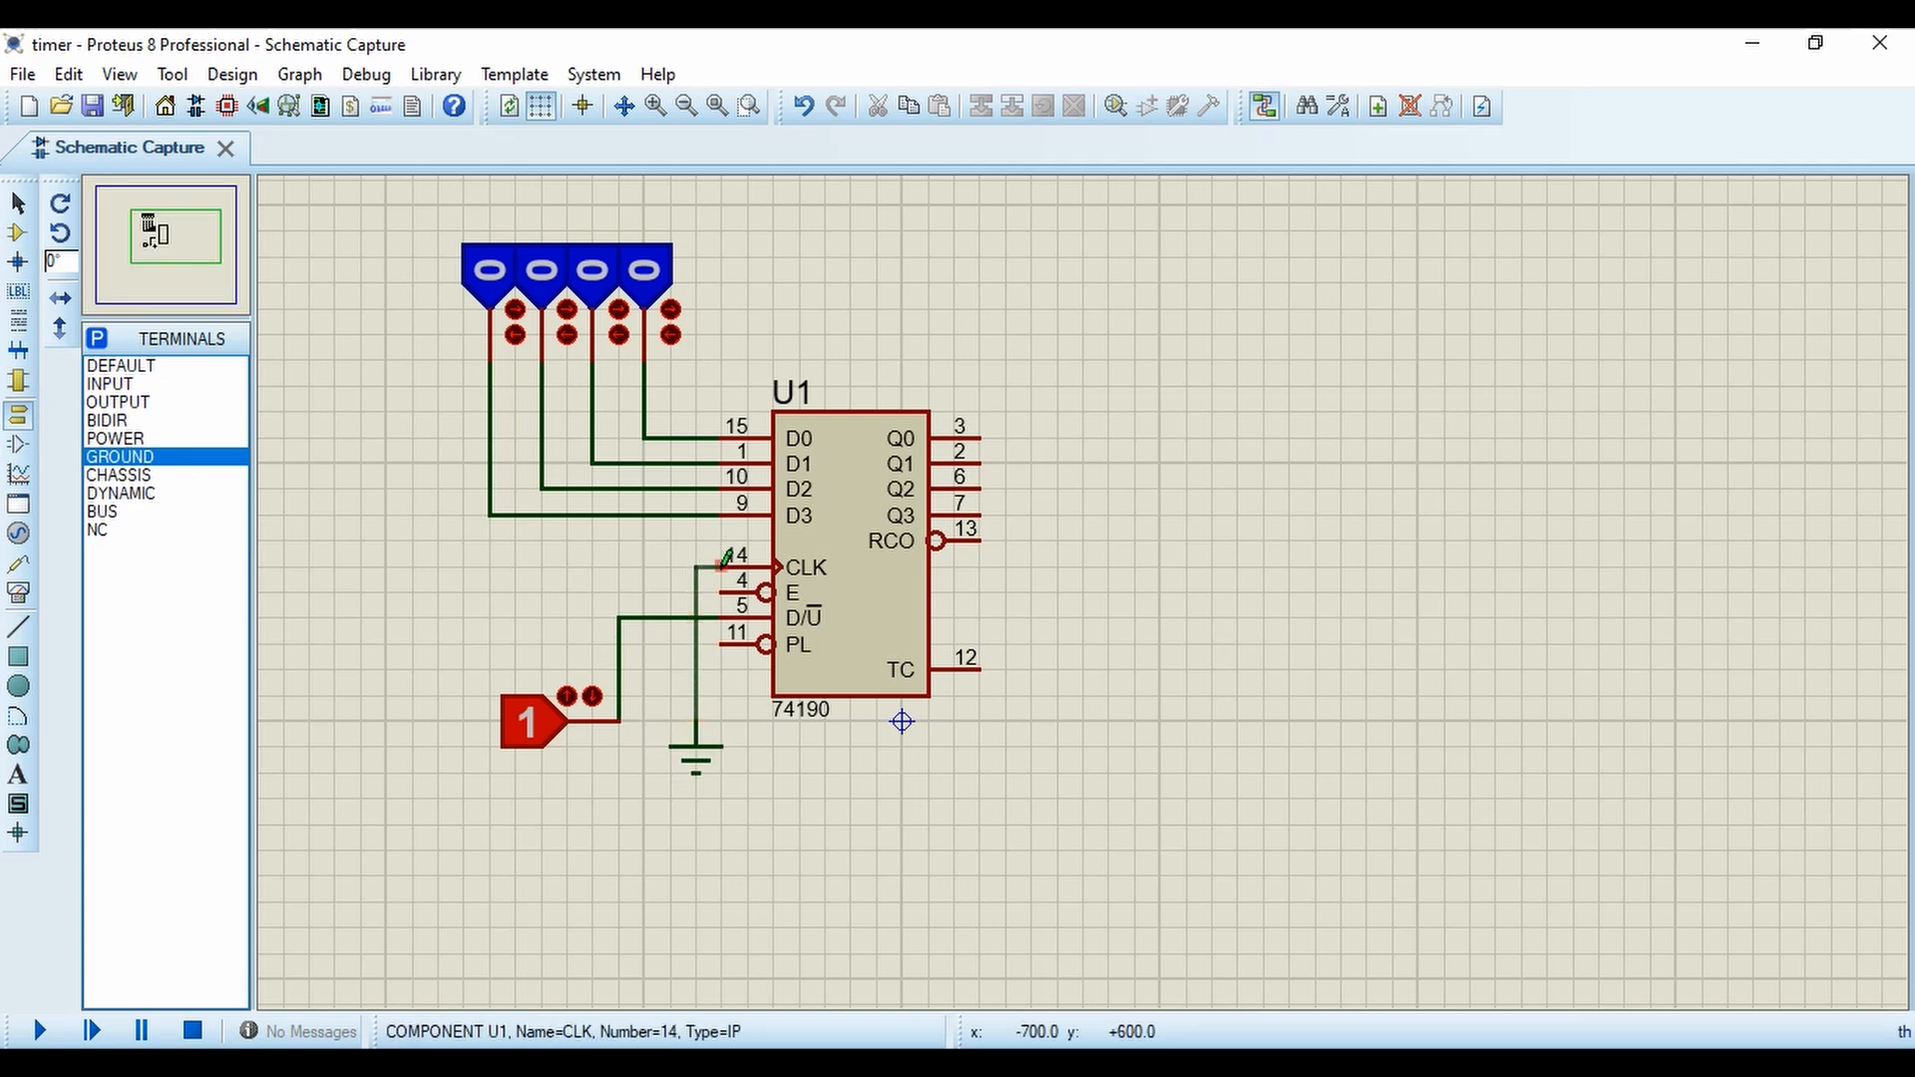
left_click(722, 590)
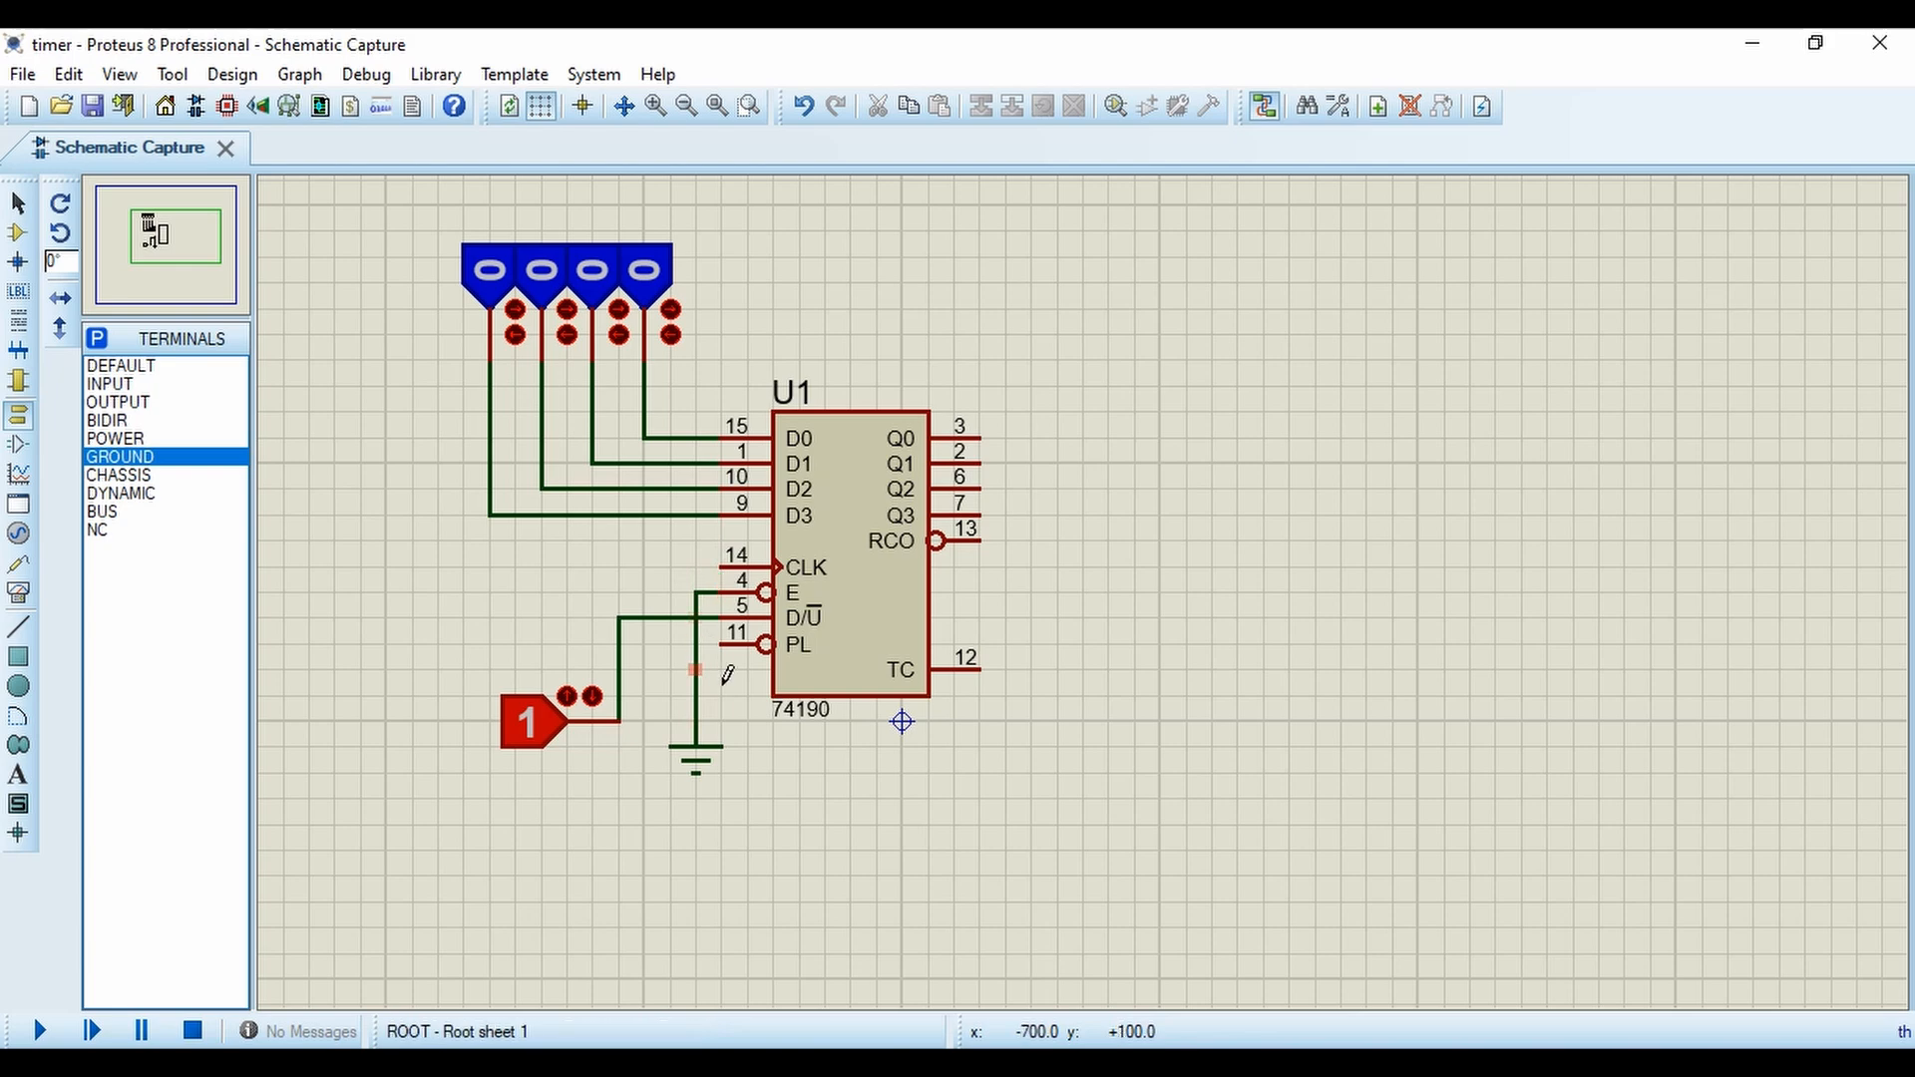
Shift the ground terminal of the E pin one grid square farther from U1.
left_click(701, 756)
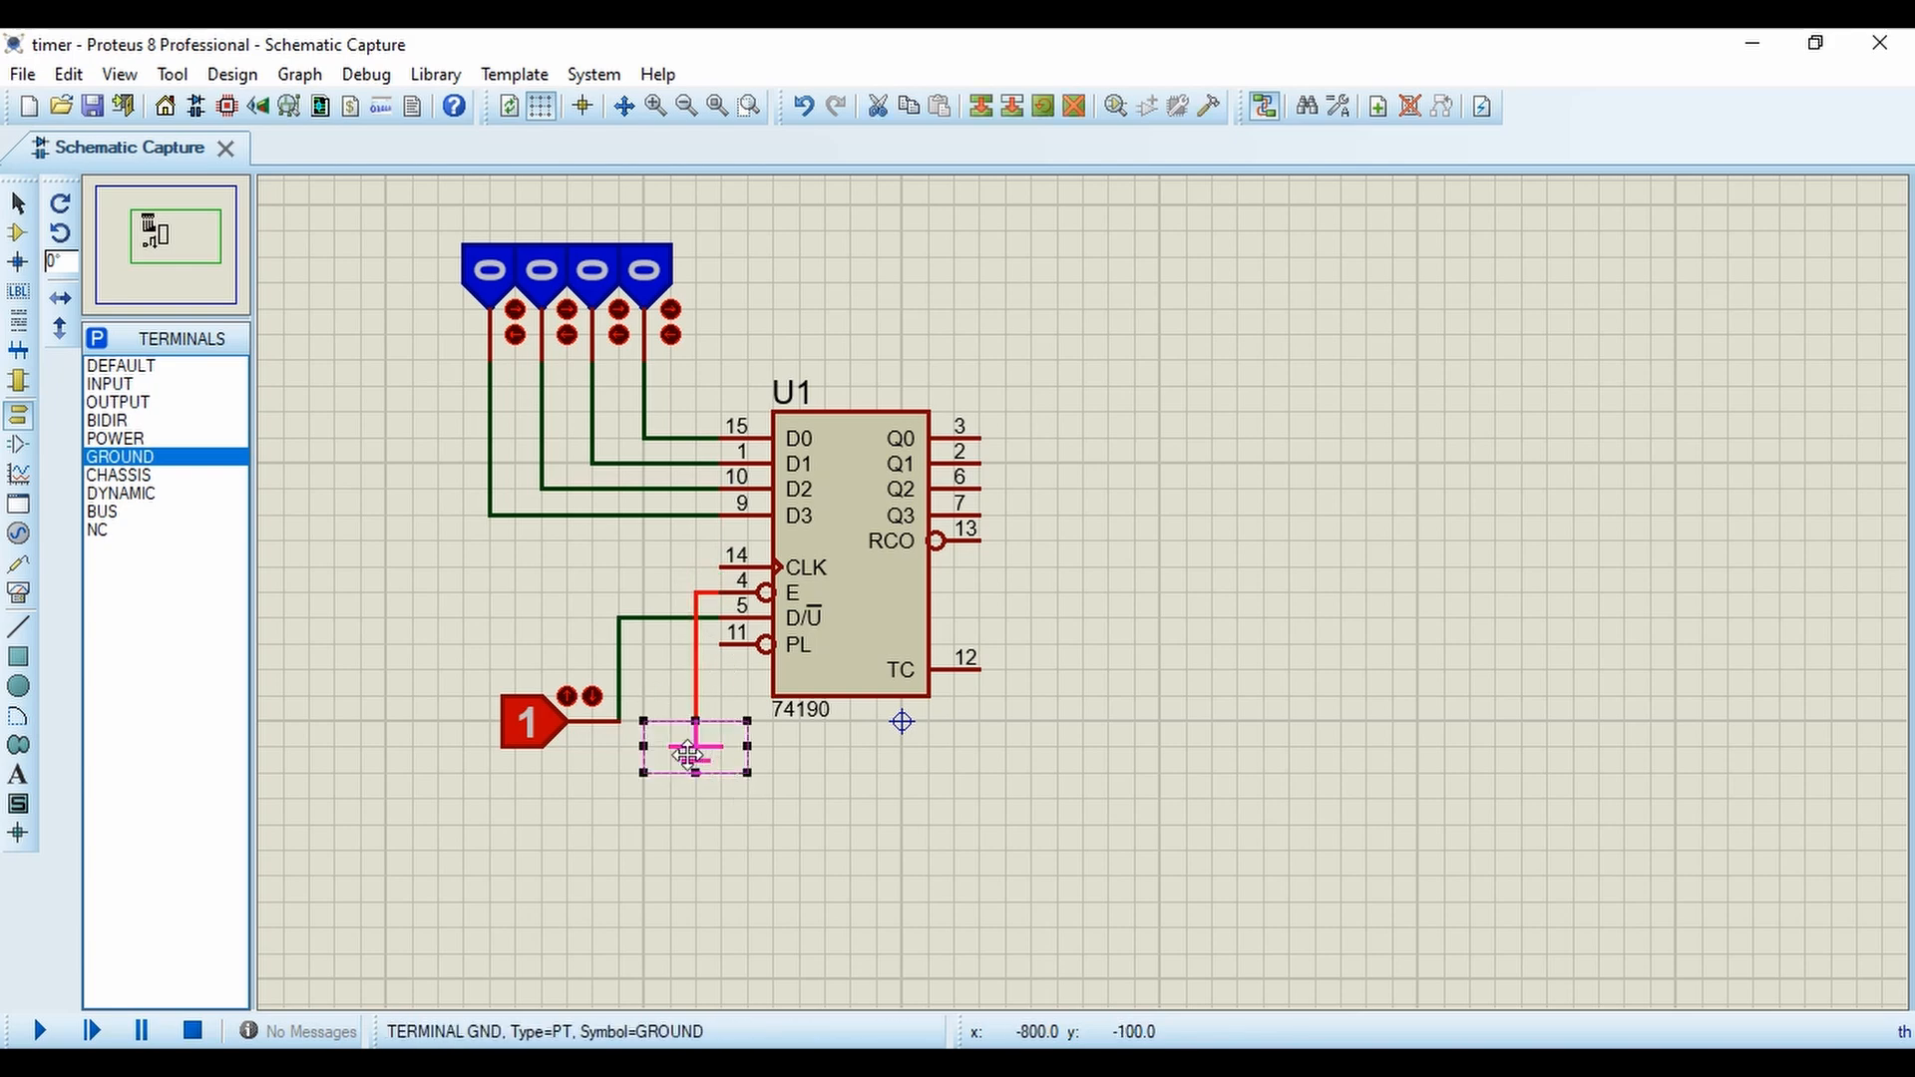
left_click_drag(688, 755, 664, 779)
left_click(714, 829)
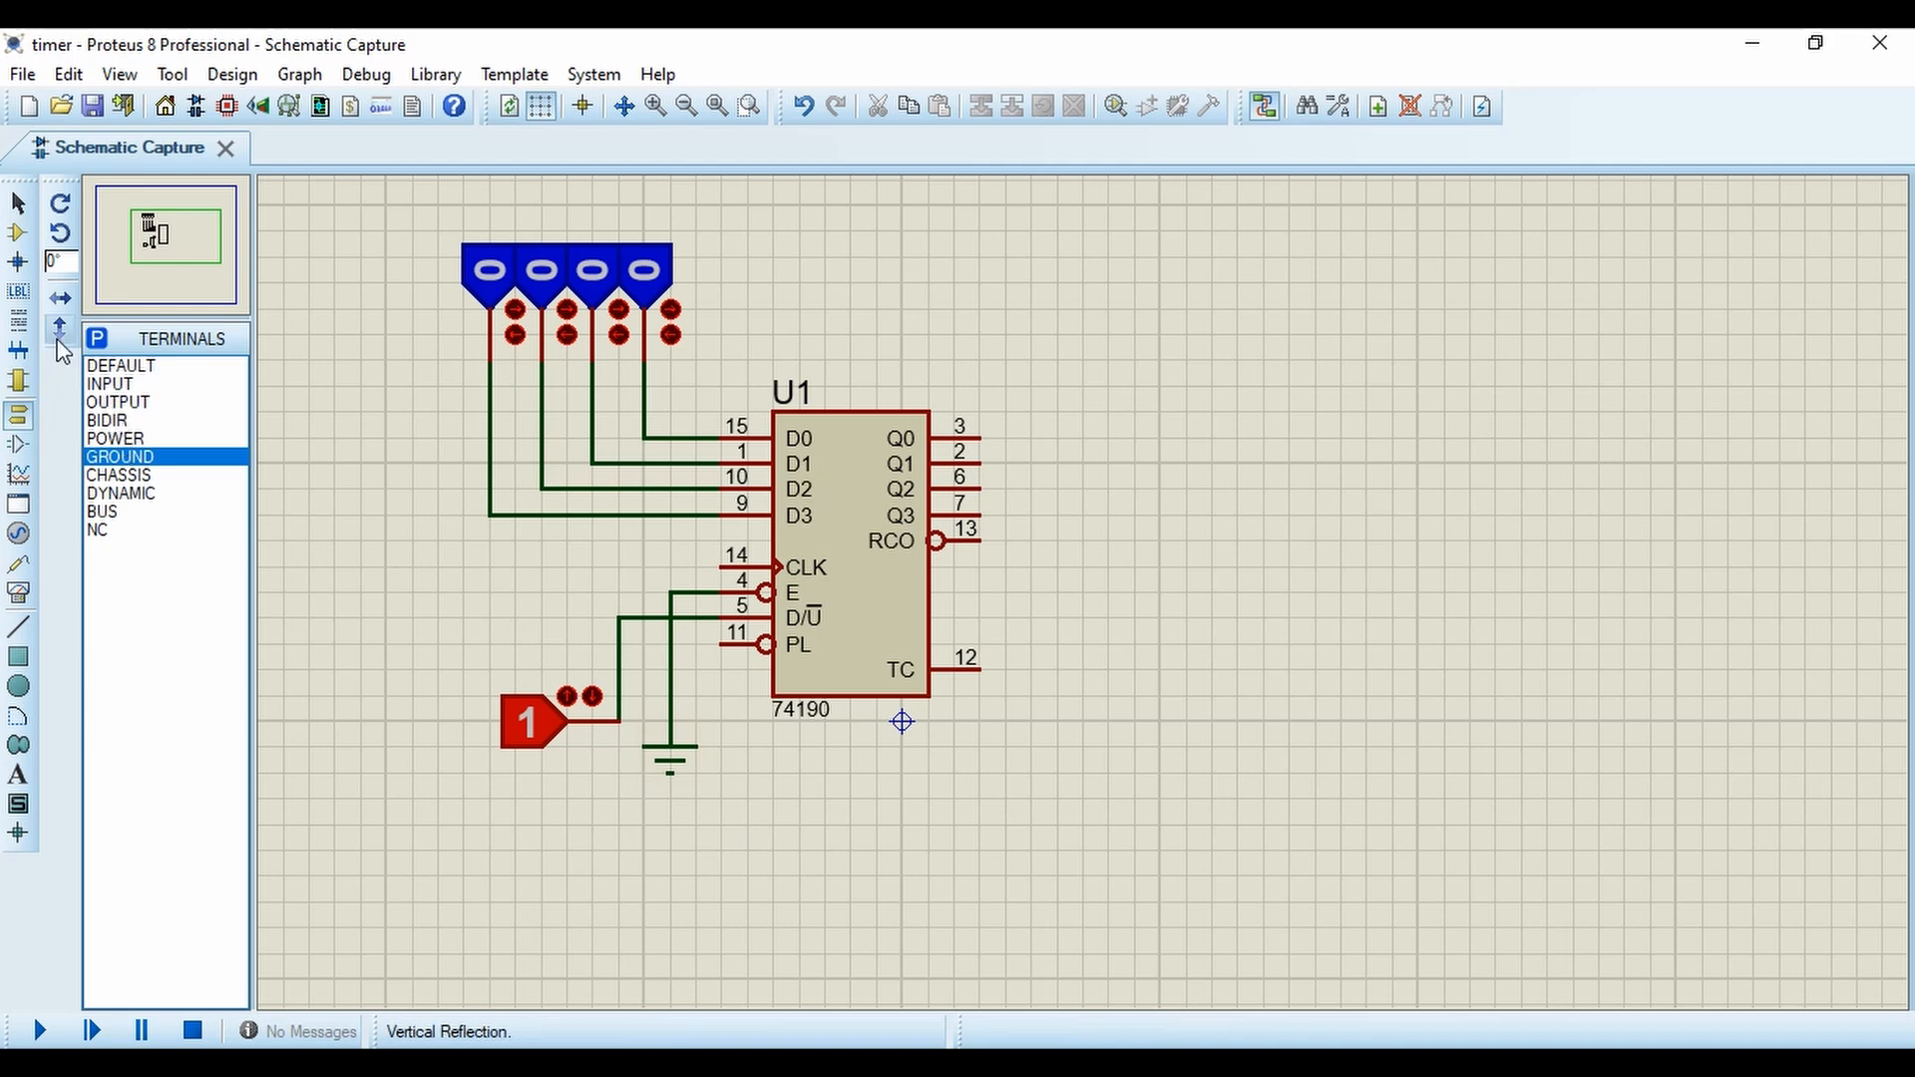
Place a BUTTON to the left of the logic states, level with the PL pin, and wire it to U1's PL input.
left_click(17, 232)
left_click(120, 475)
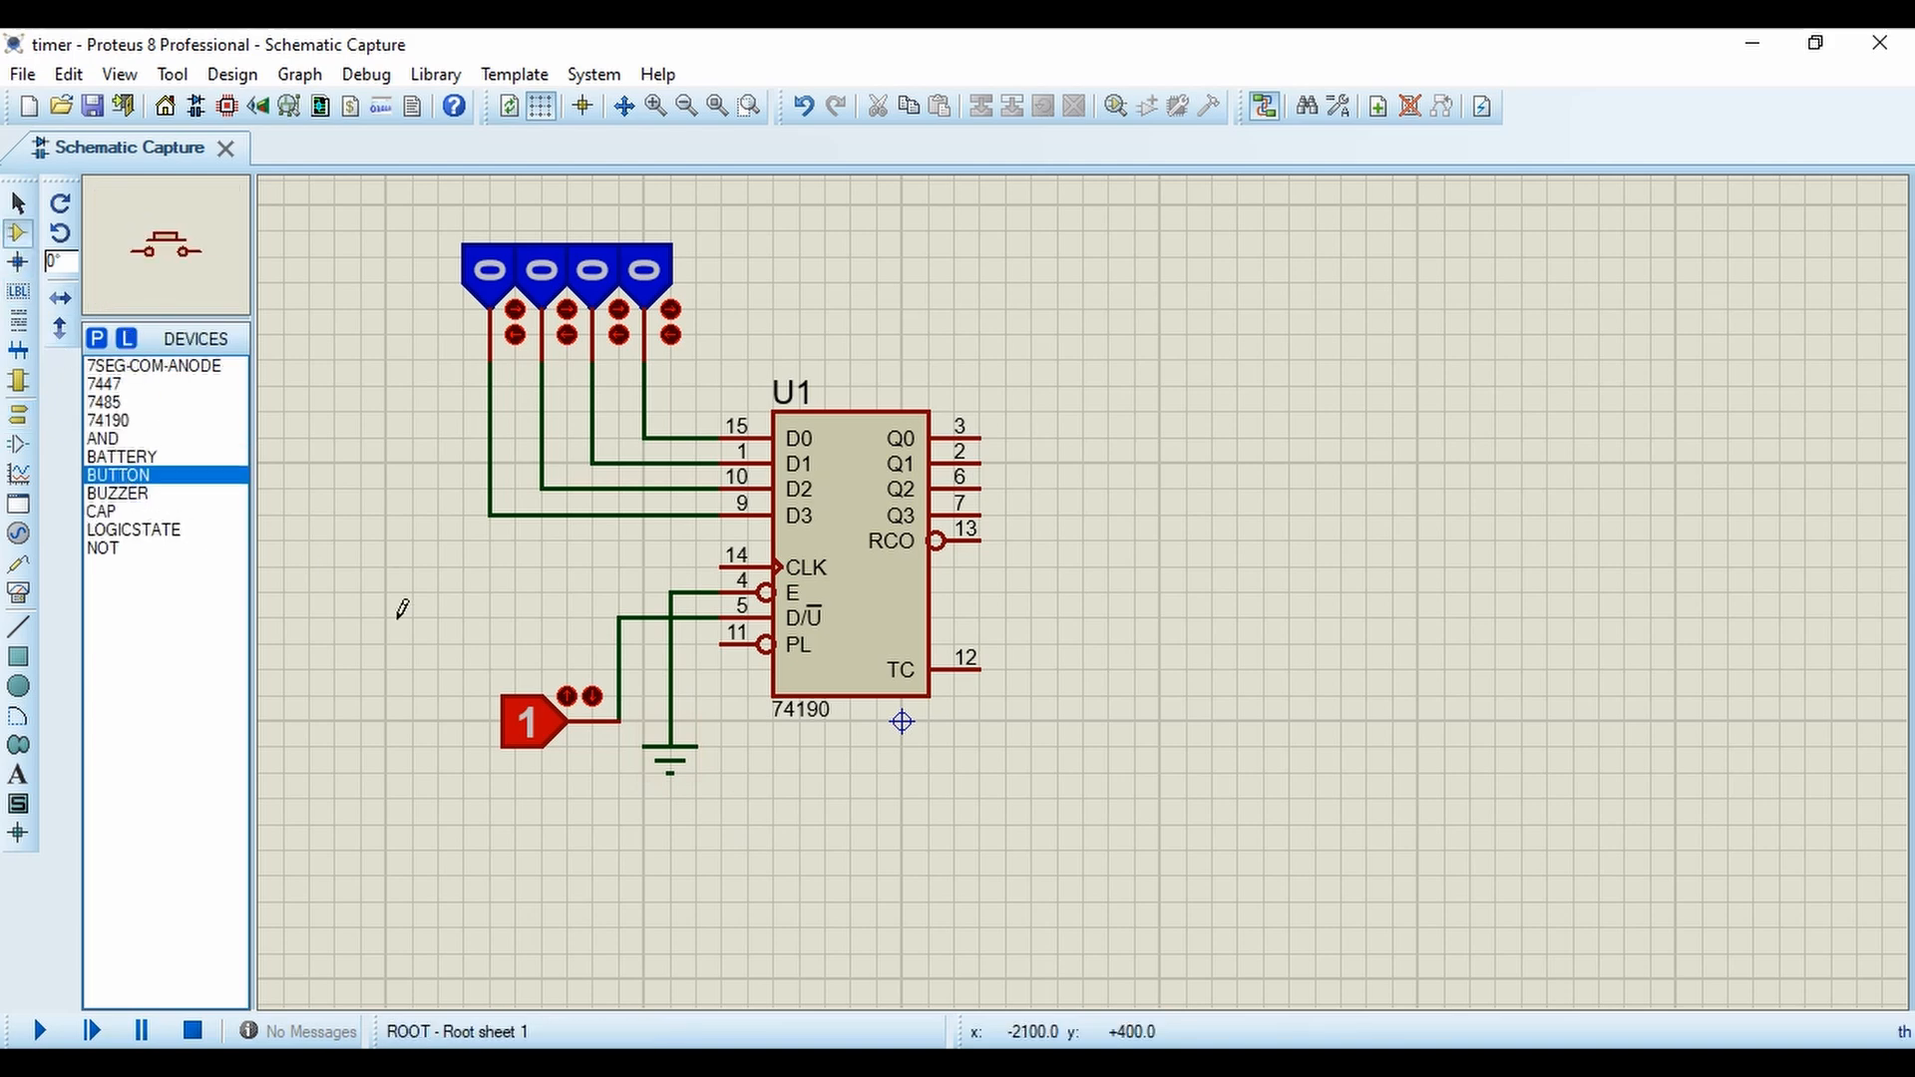
left_click(429, 604)
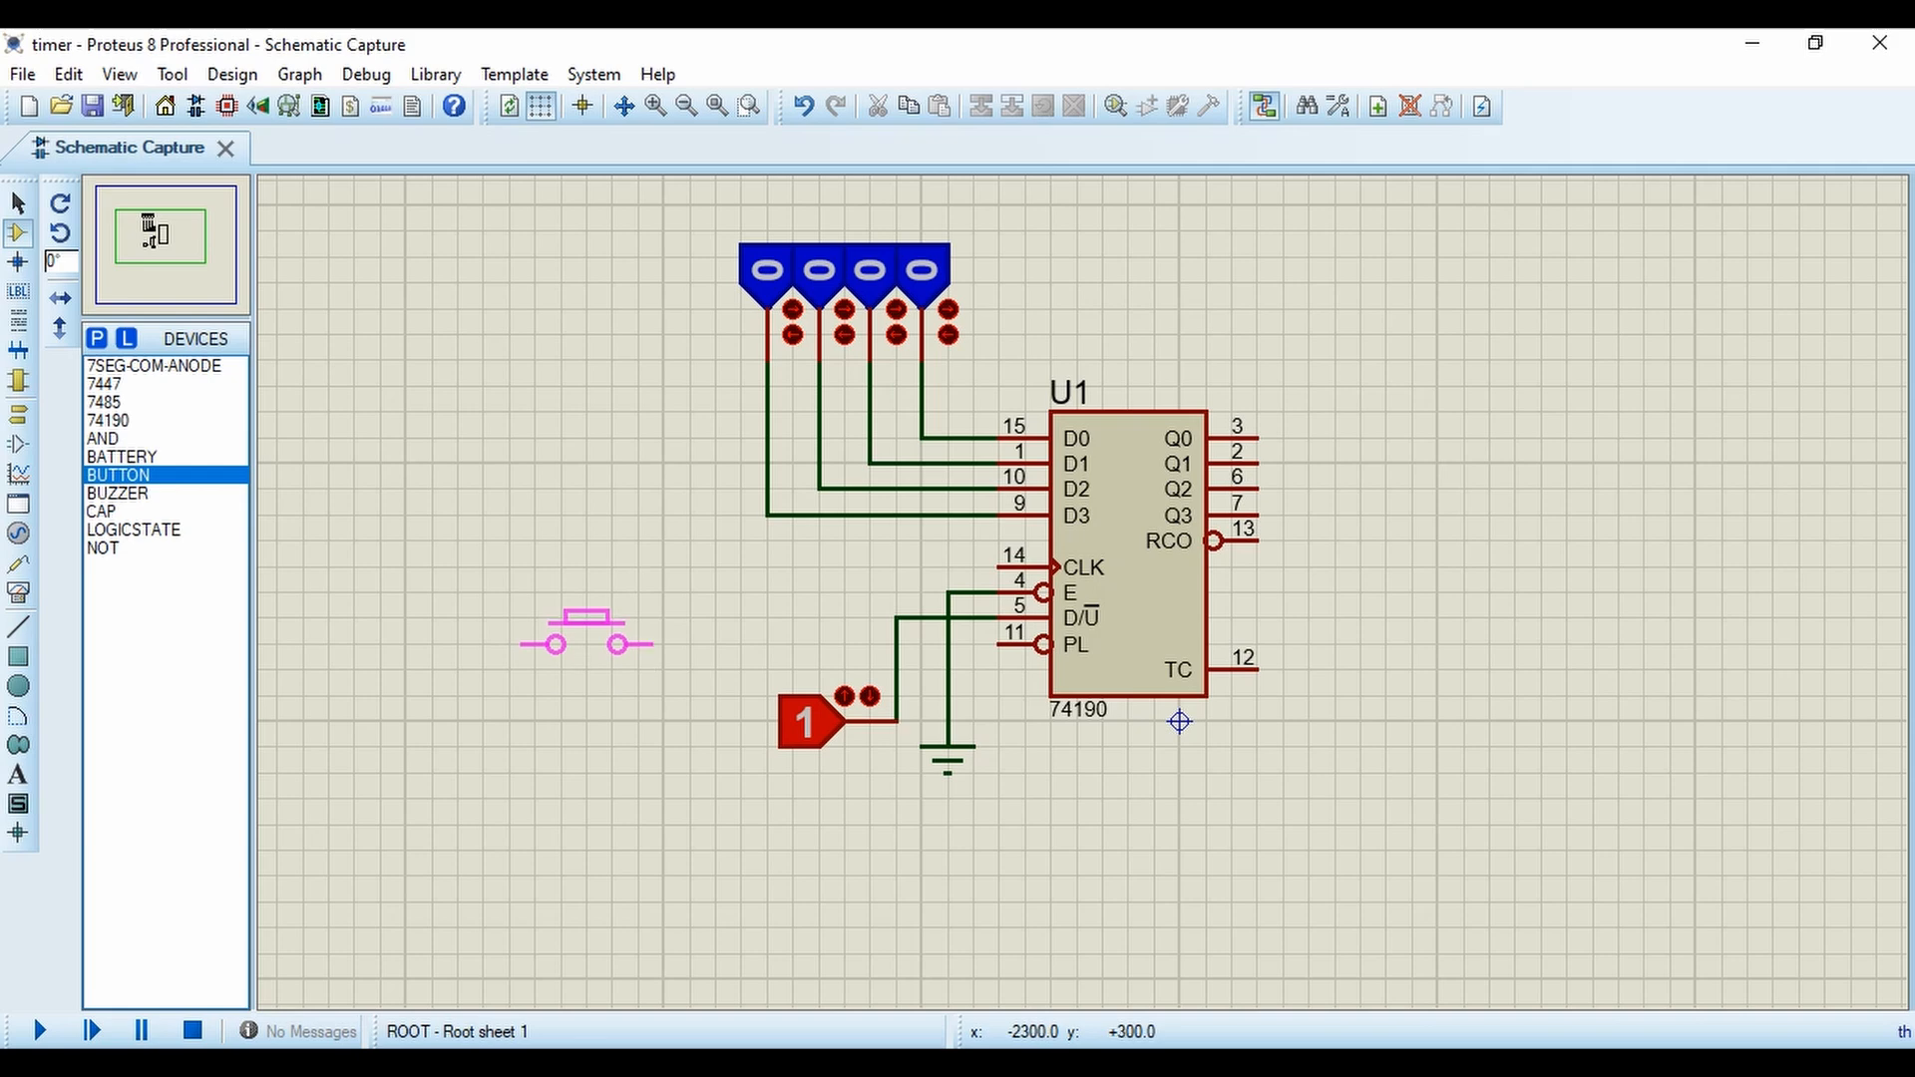
left_click(587, 628)
left_click(650, 643)
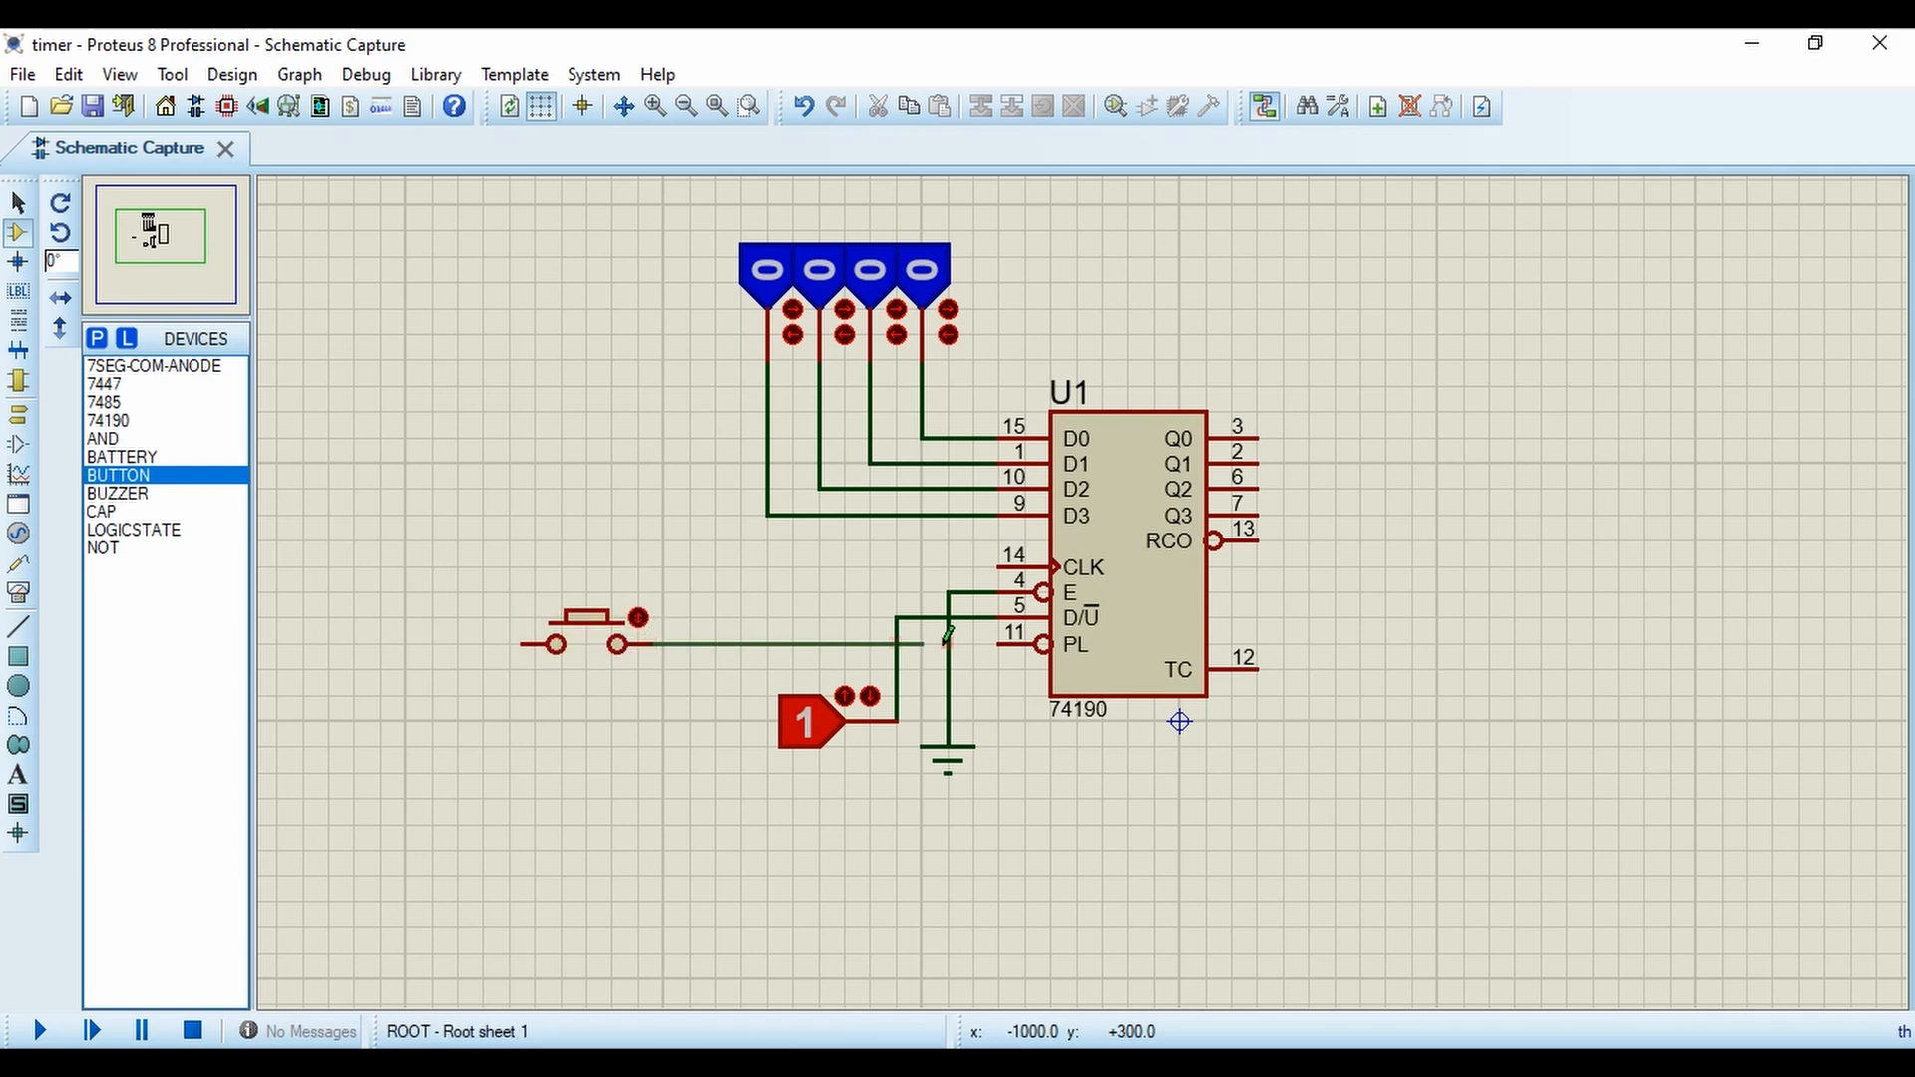
left_click(999, 645)
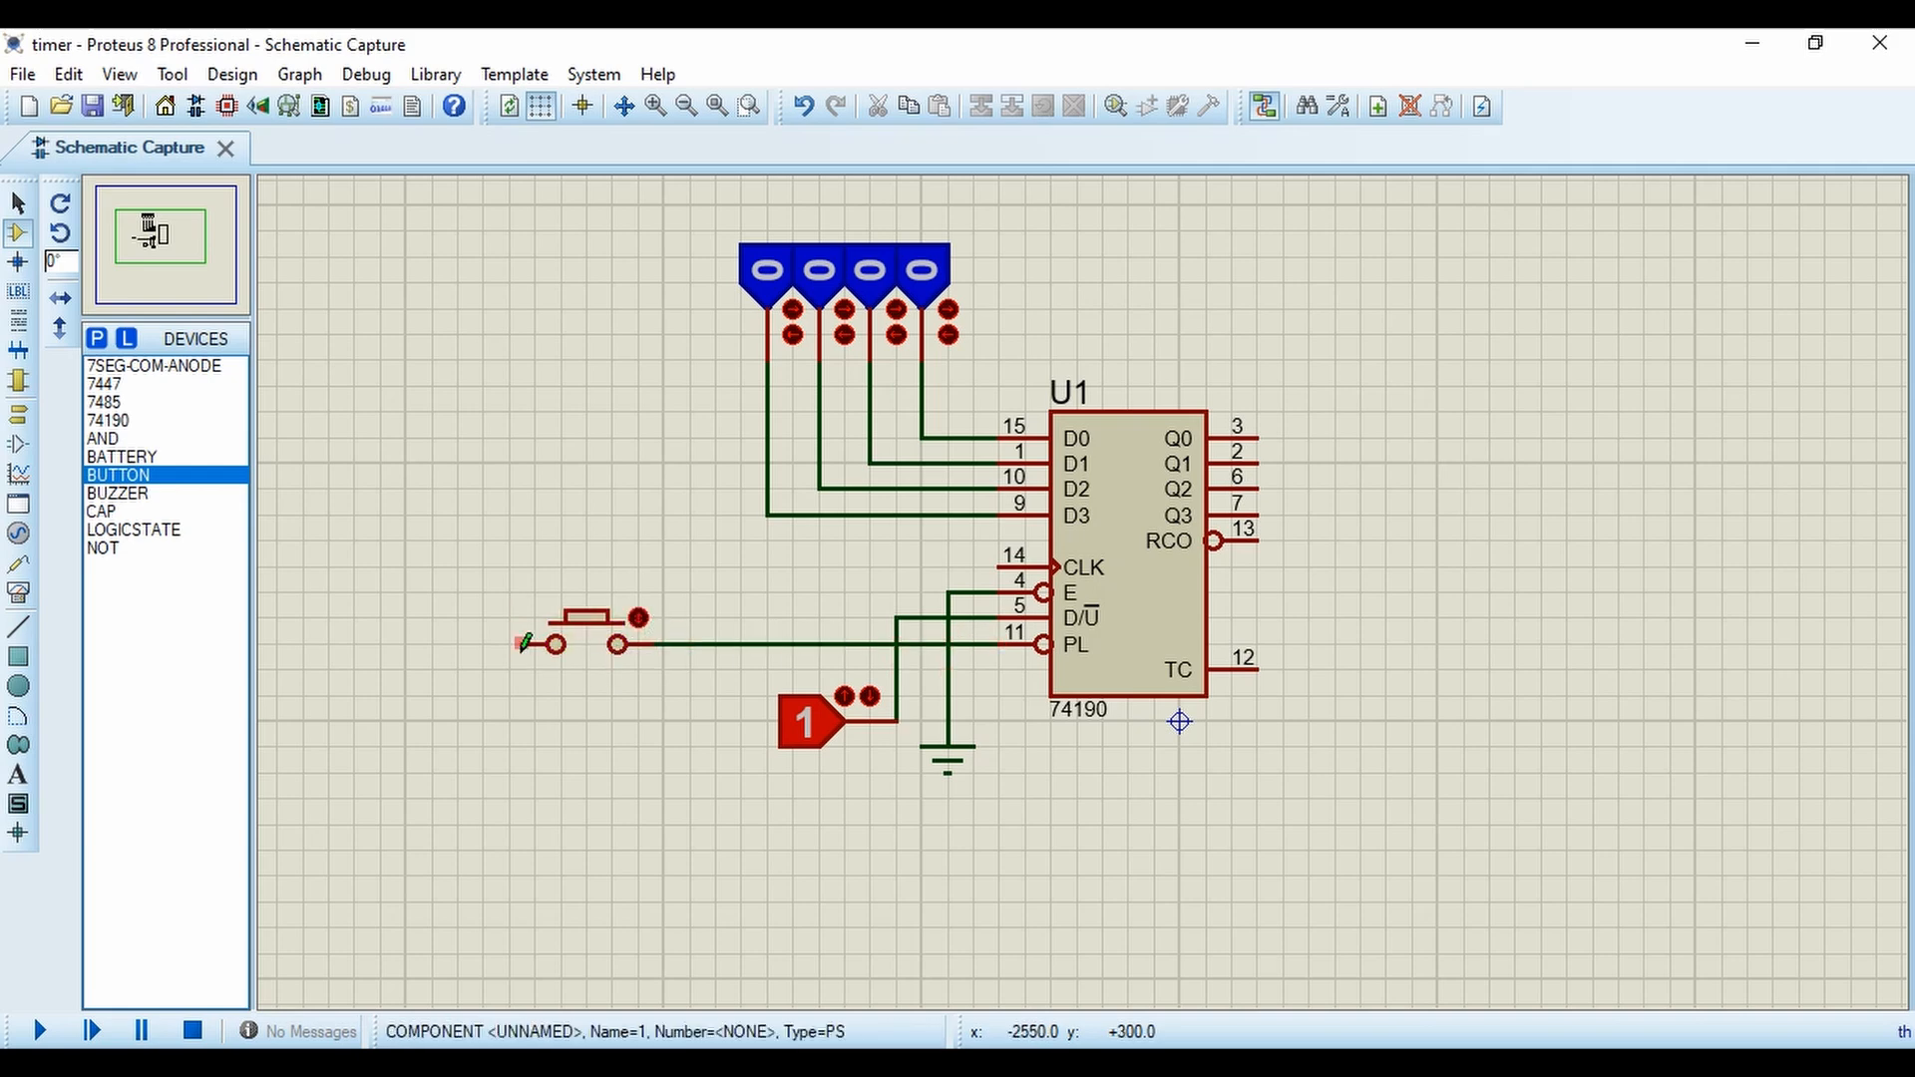
Place a GROUND terminal at the button's free end and connect it to the button.
left_click(18, 414)
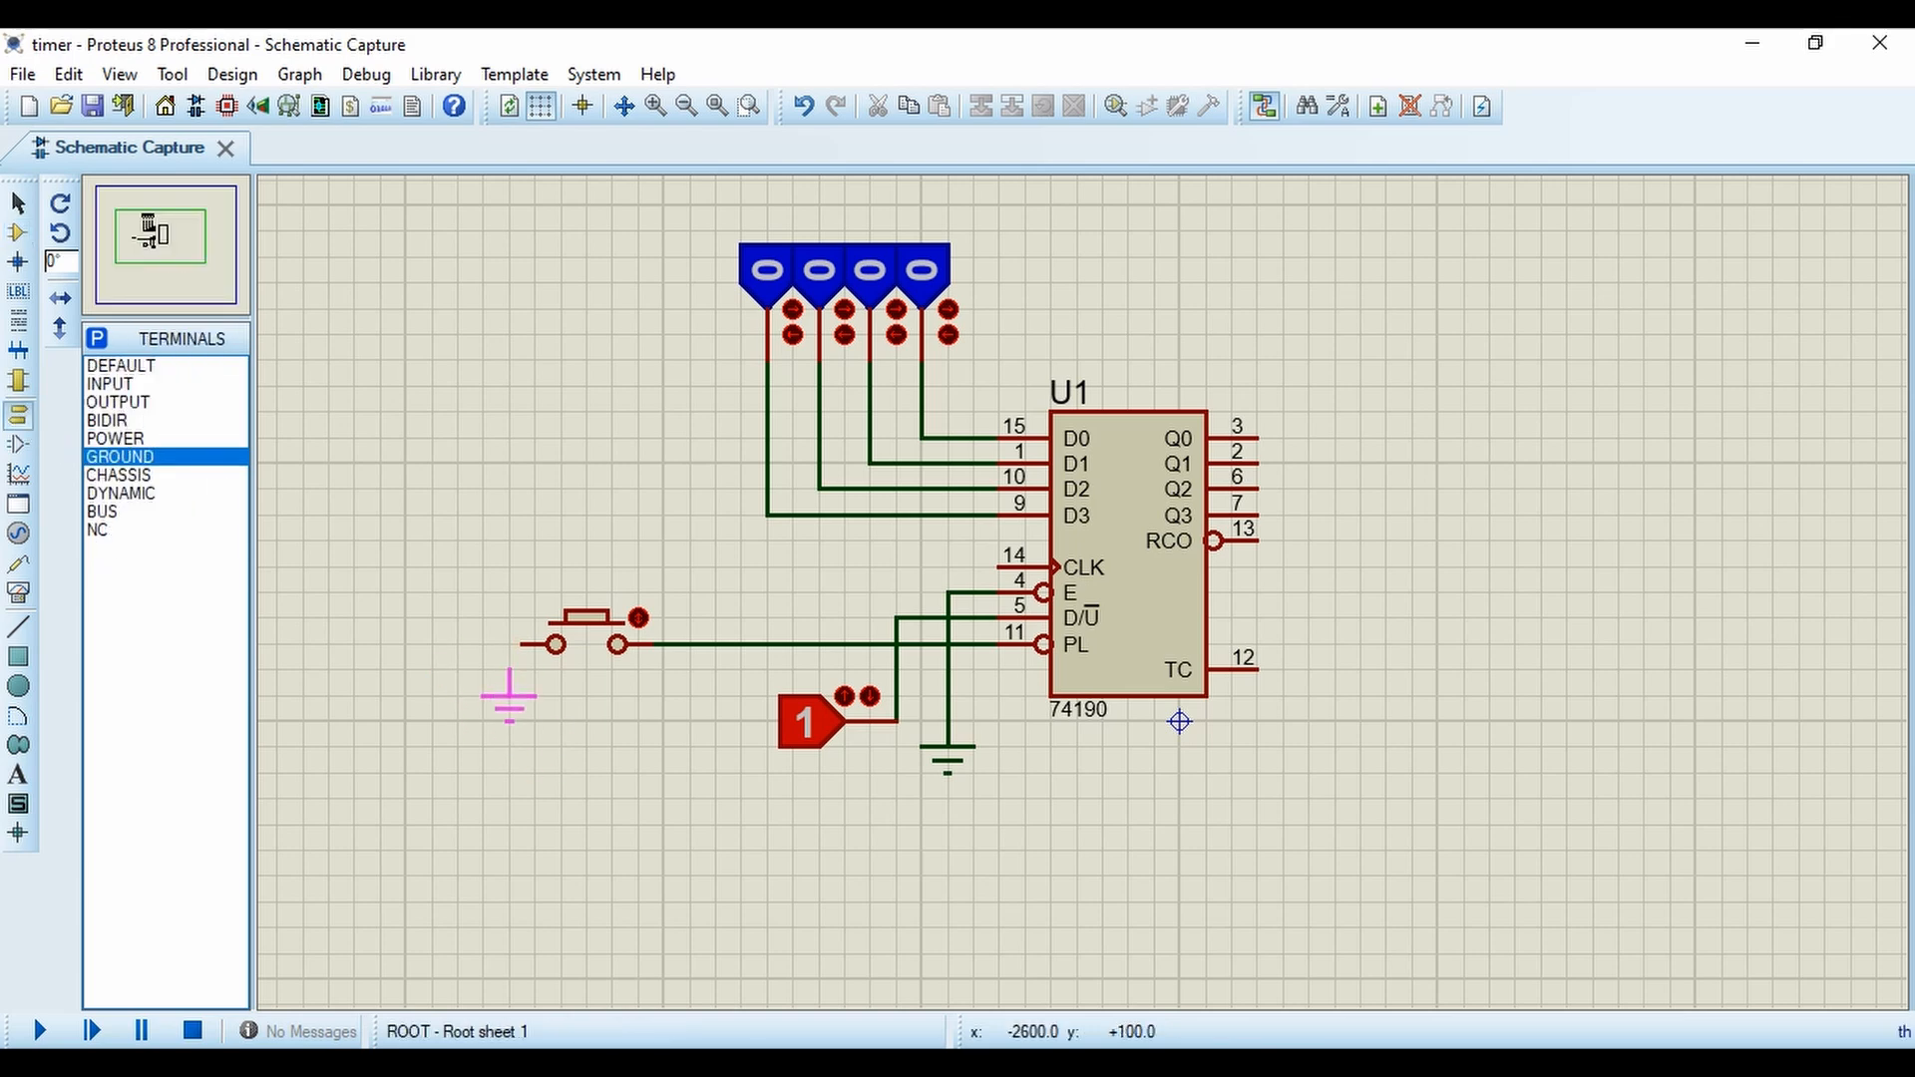
left_click(509, 644)
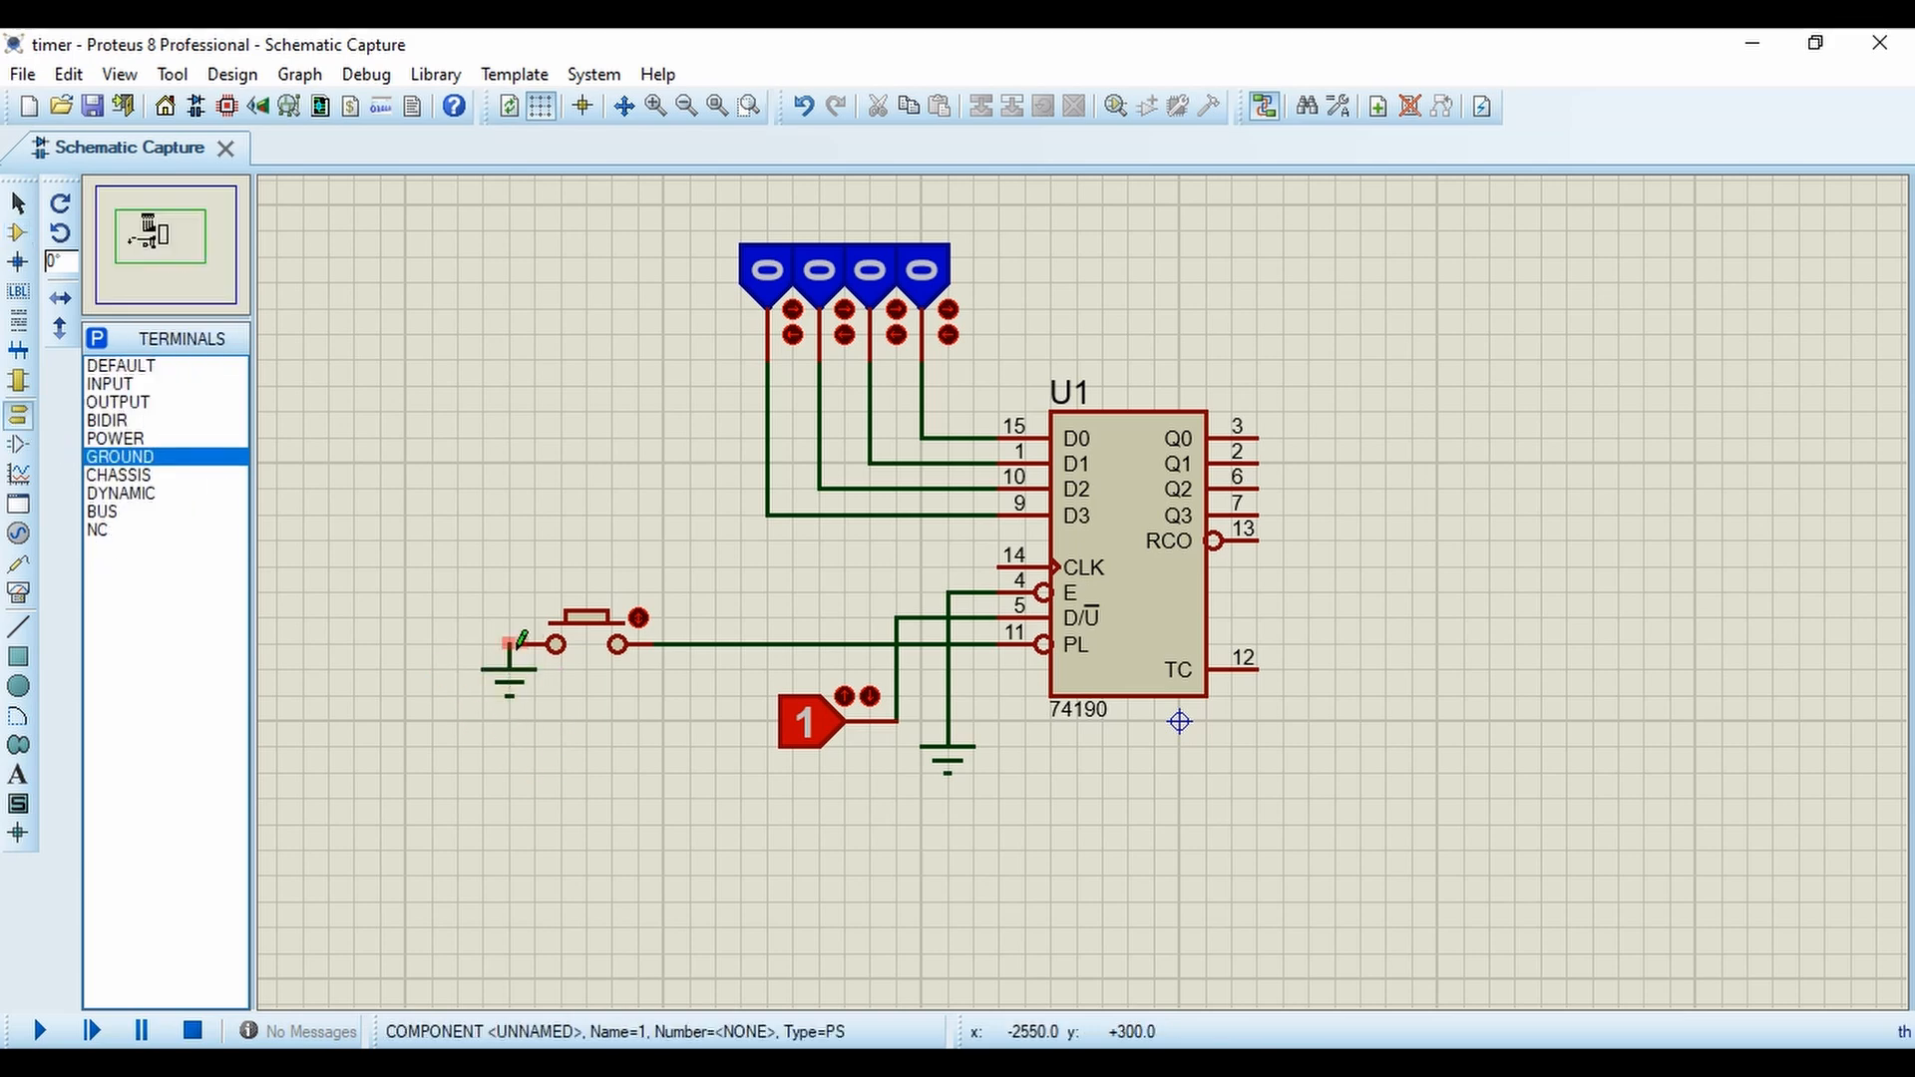
left_click(511, 642)
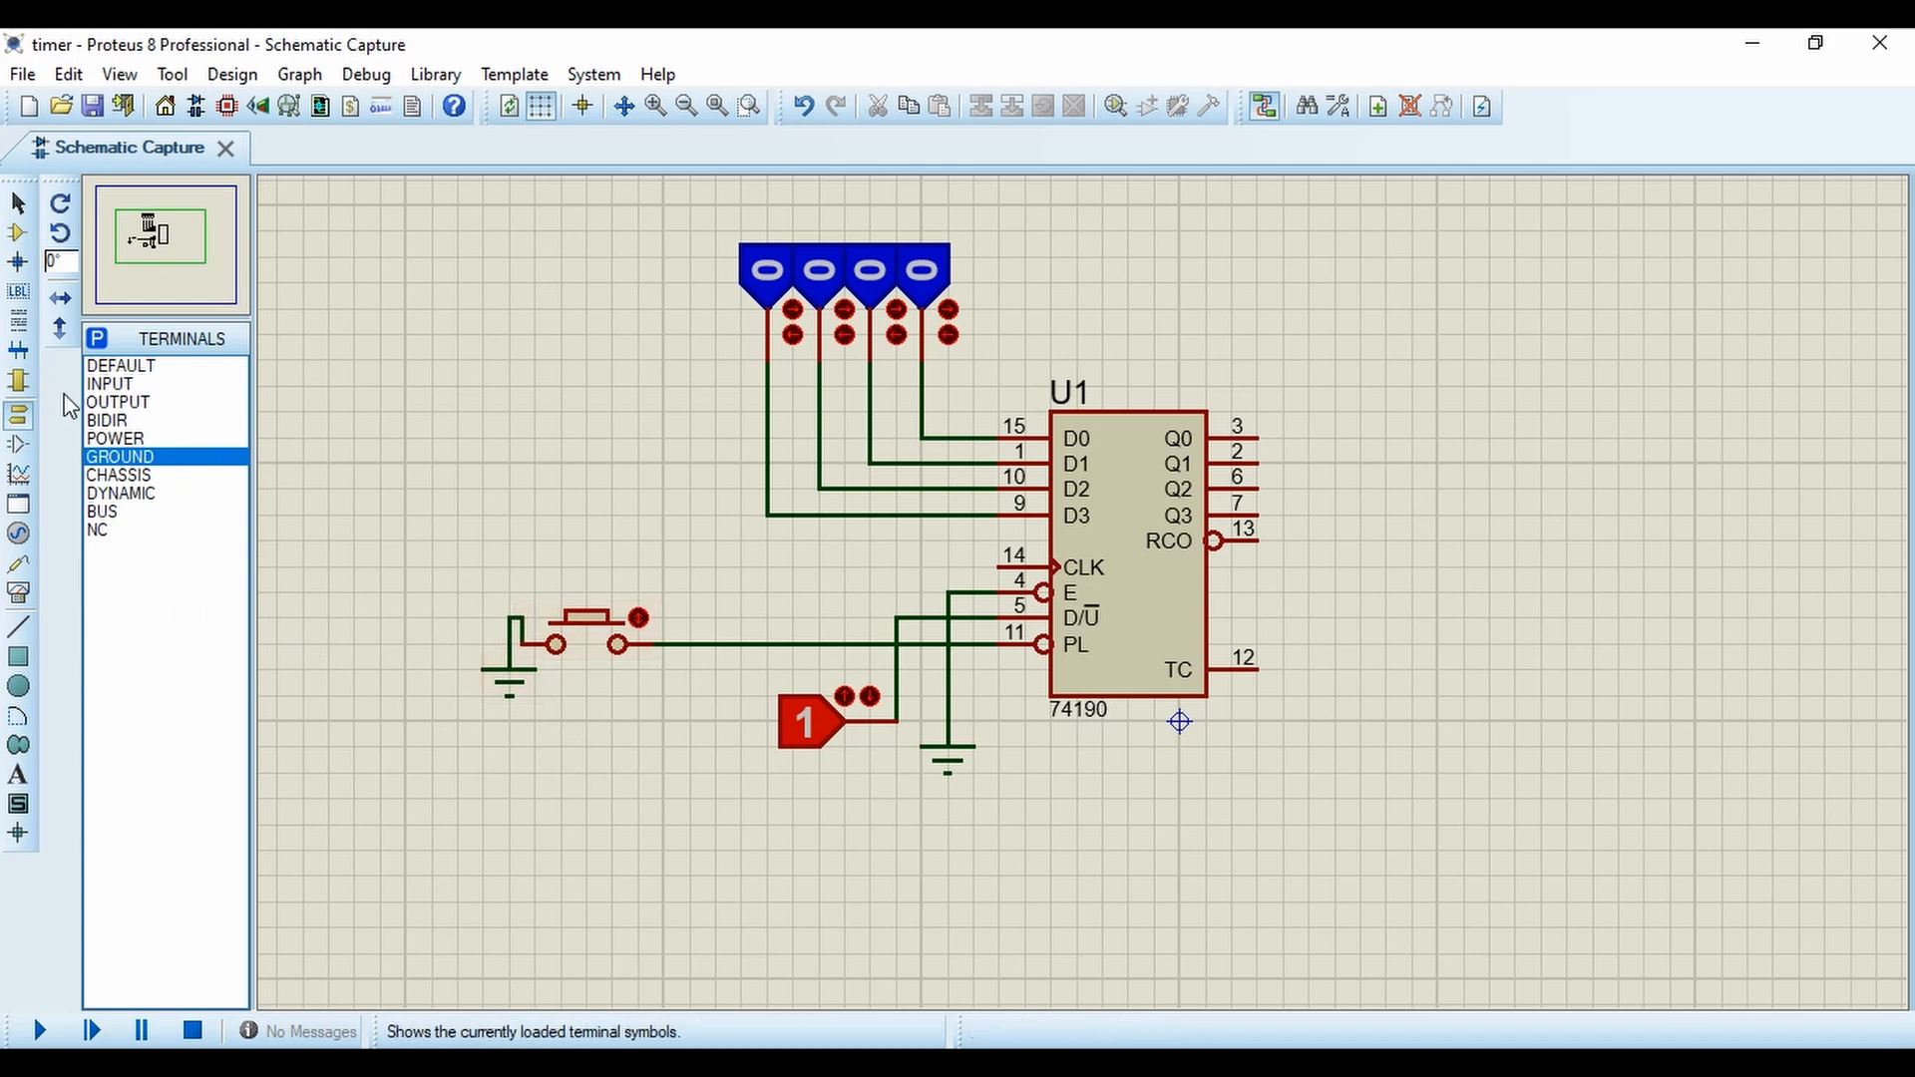
Place a 7485 comparator to the right of U1 and align its B0 to B3 pins with U1's Q0 to Q3 outputs.
left_click(18, 233)
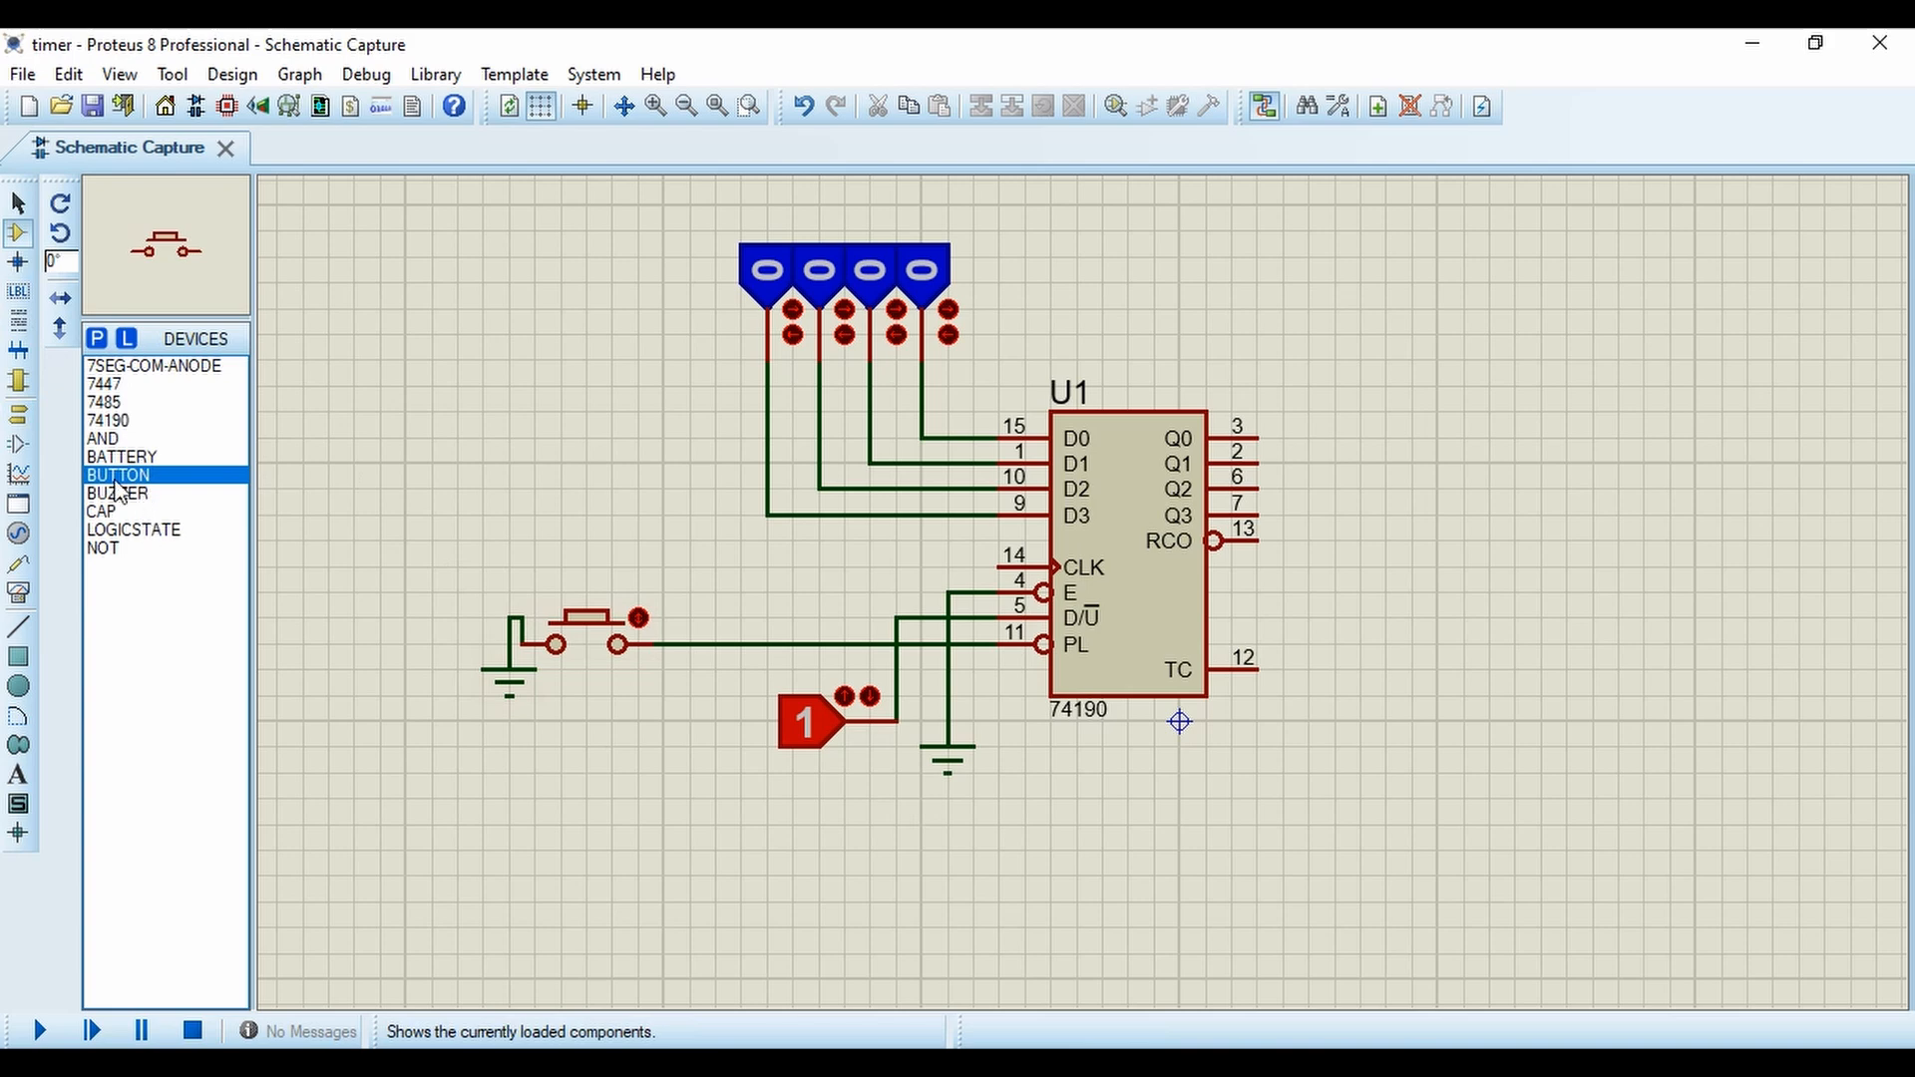
left_click(112, 403)
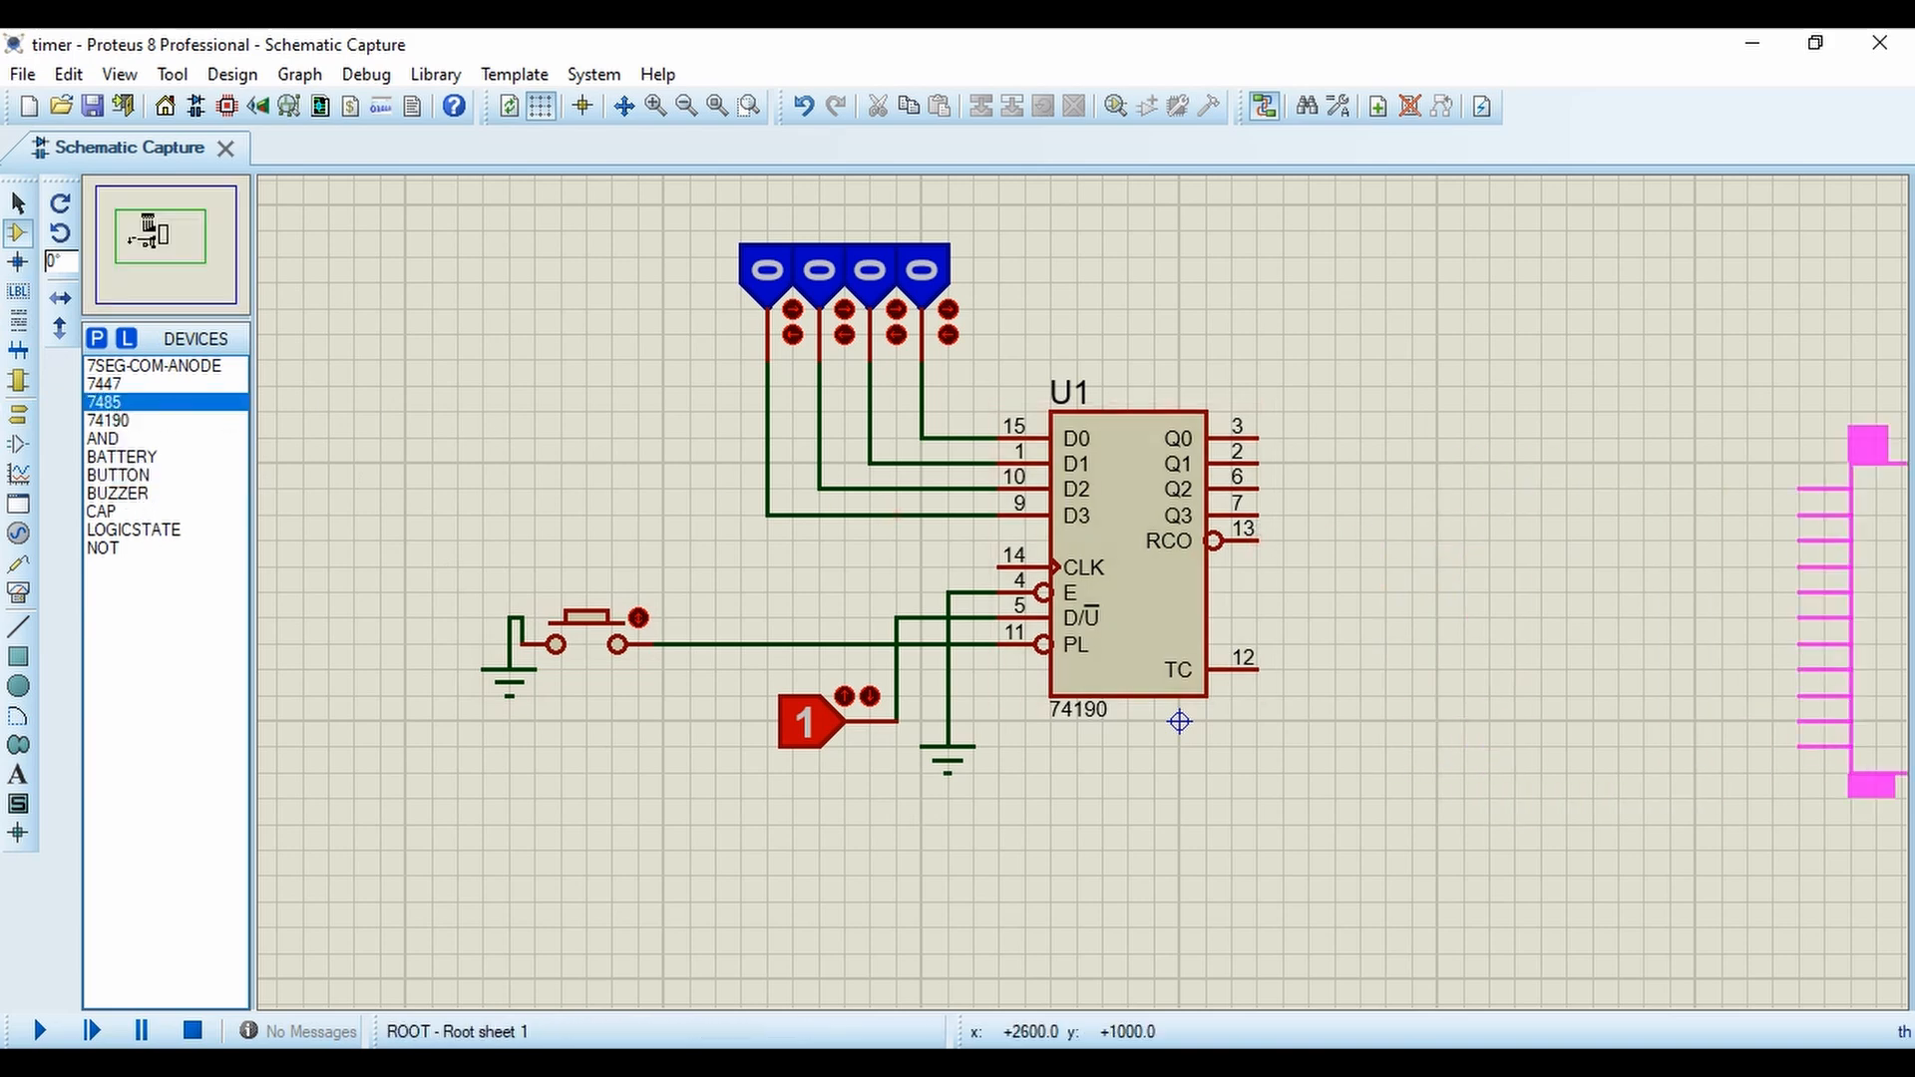
left_click(1317, 414)
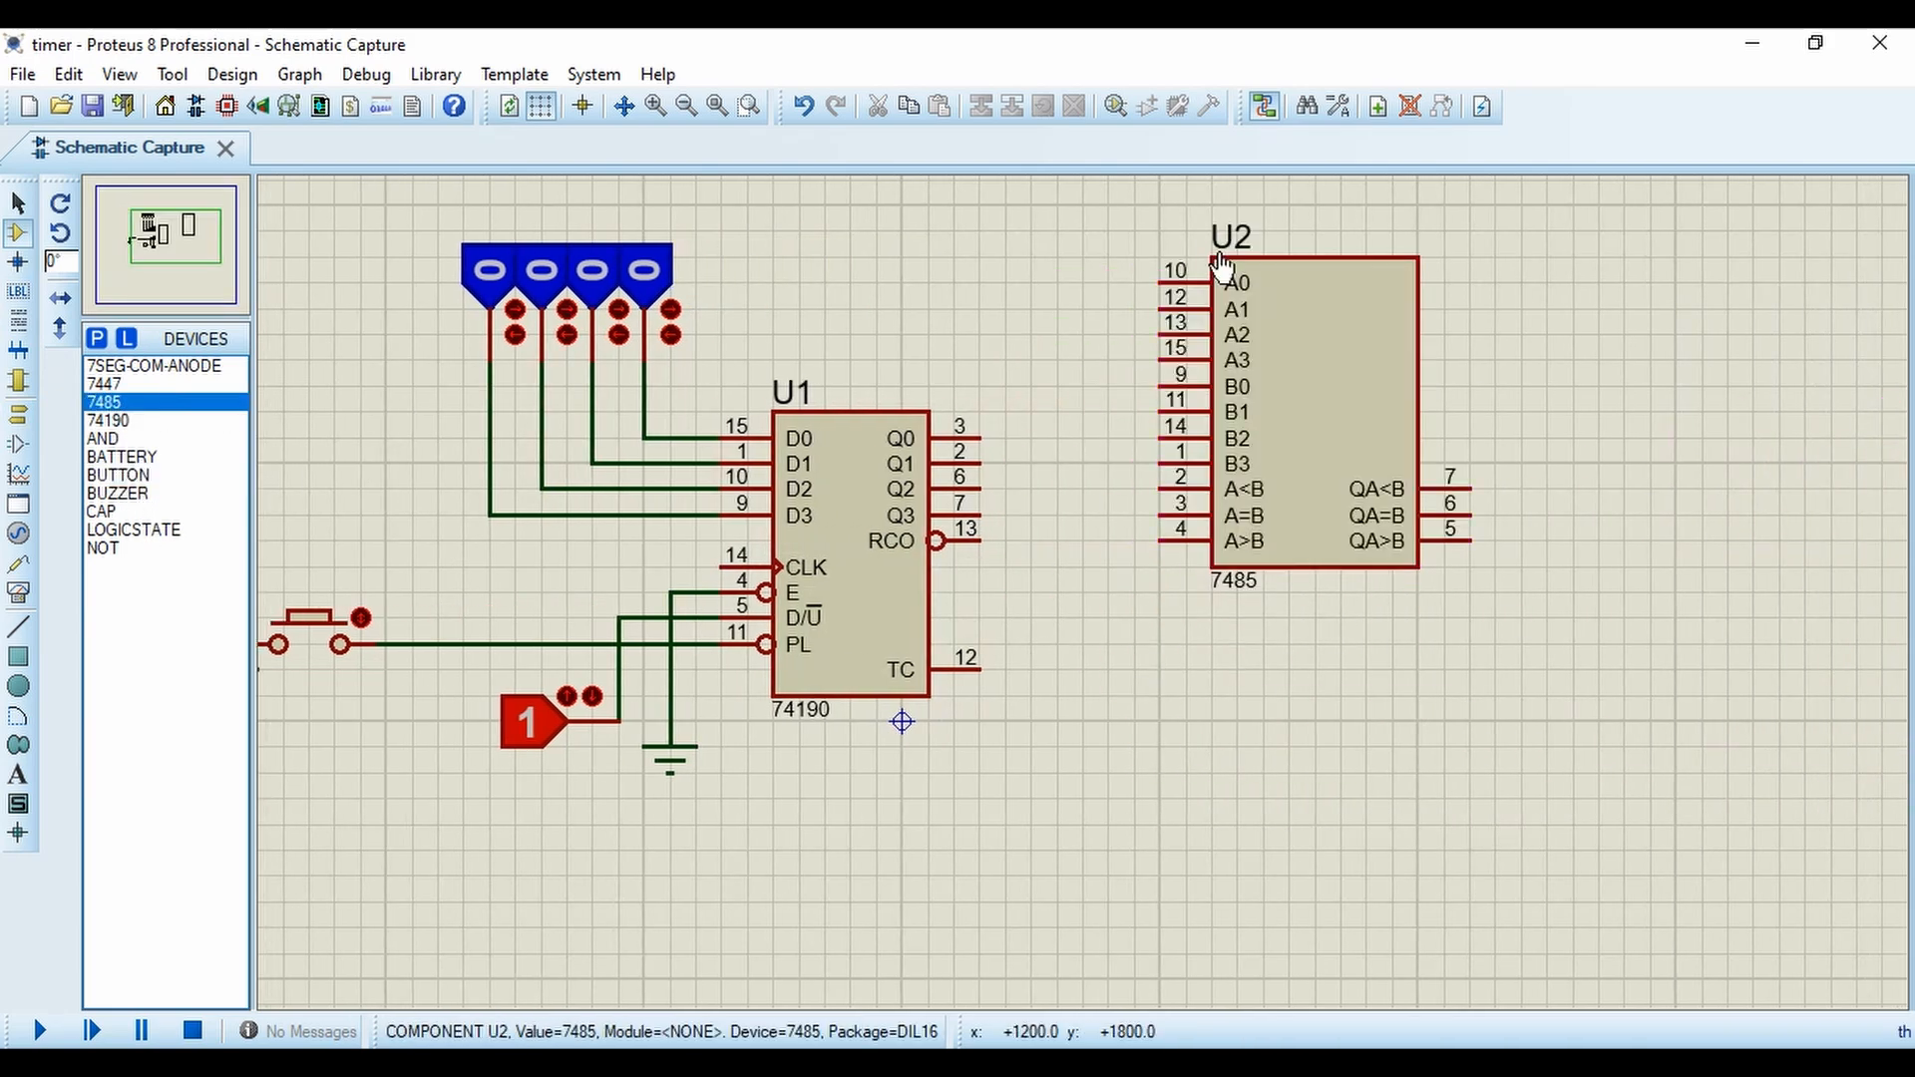
left_click_drag(1338, 477, 1340, 502)
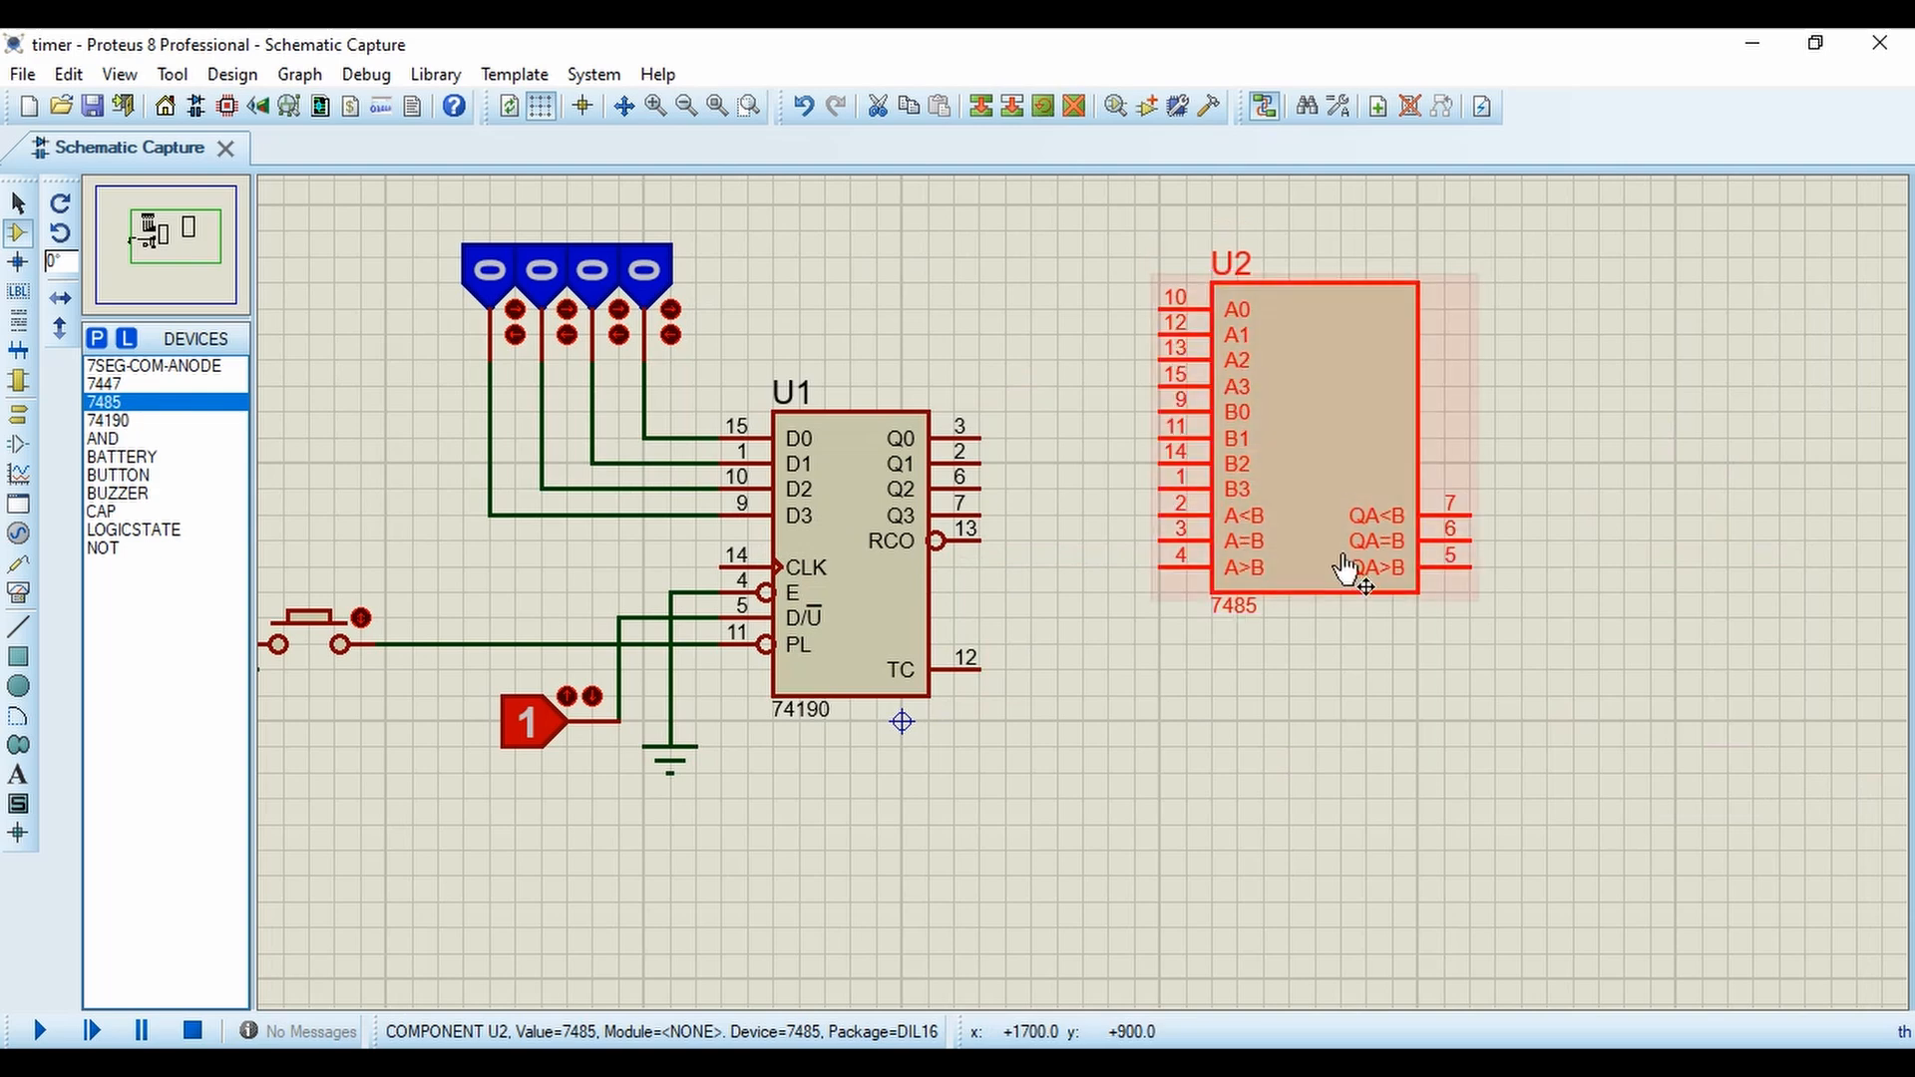
left_click(1329, 485)
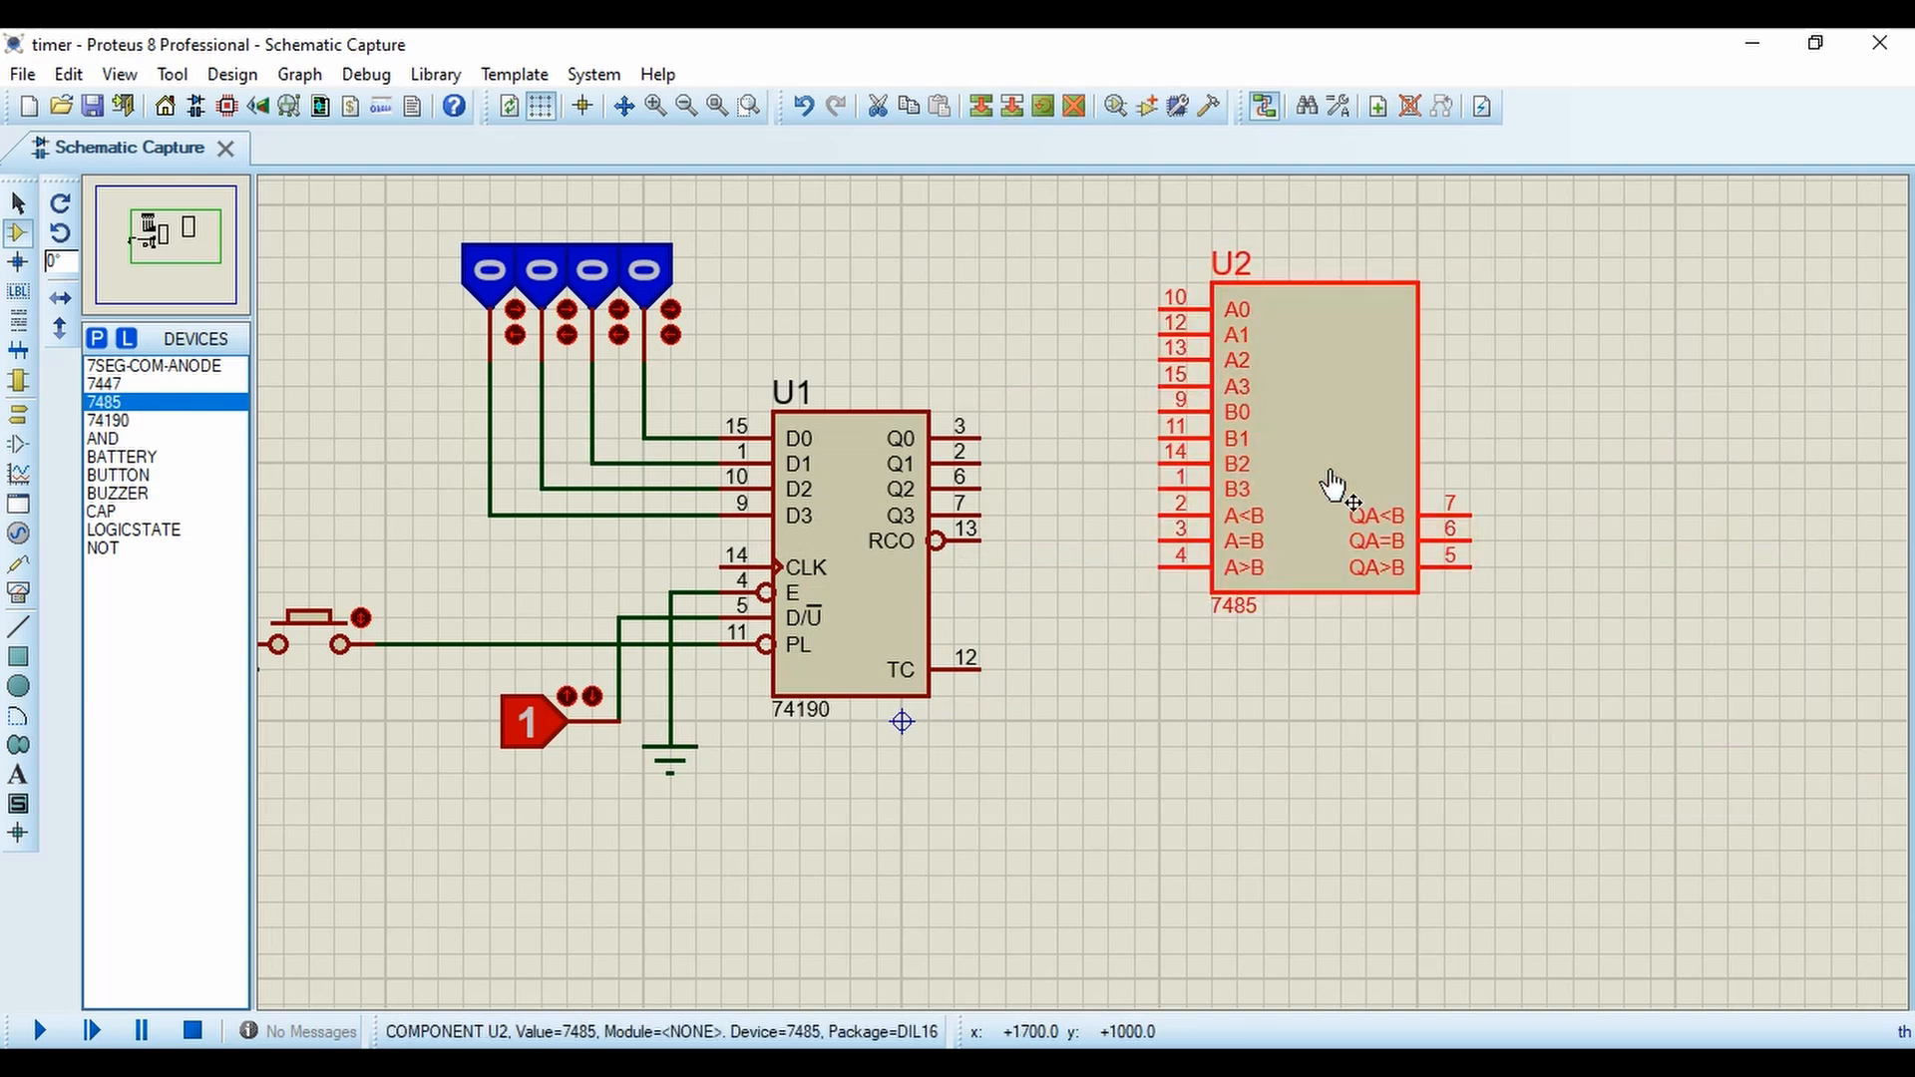
left_click_drag(1326, 534, 1353, 559)
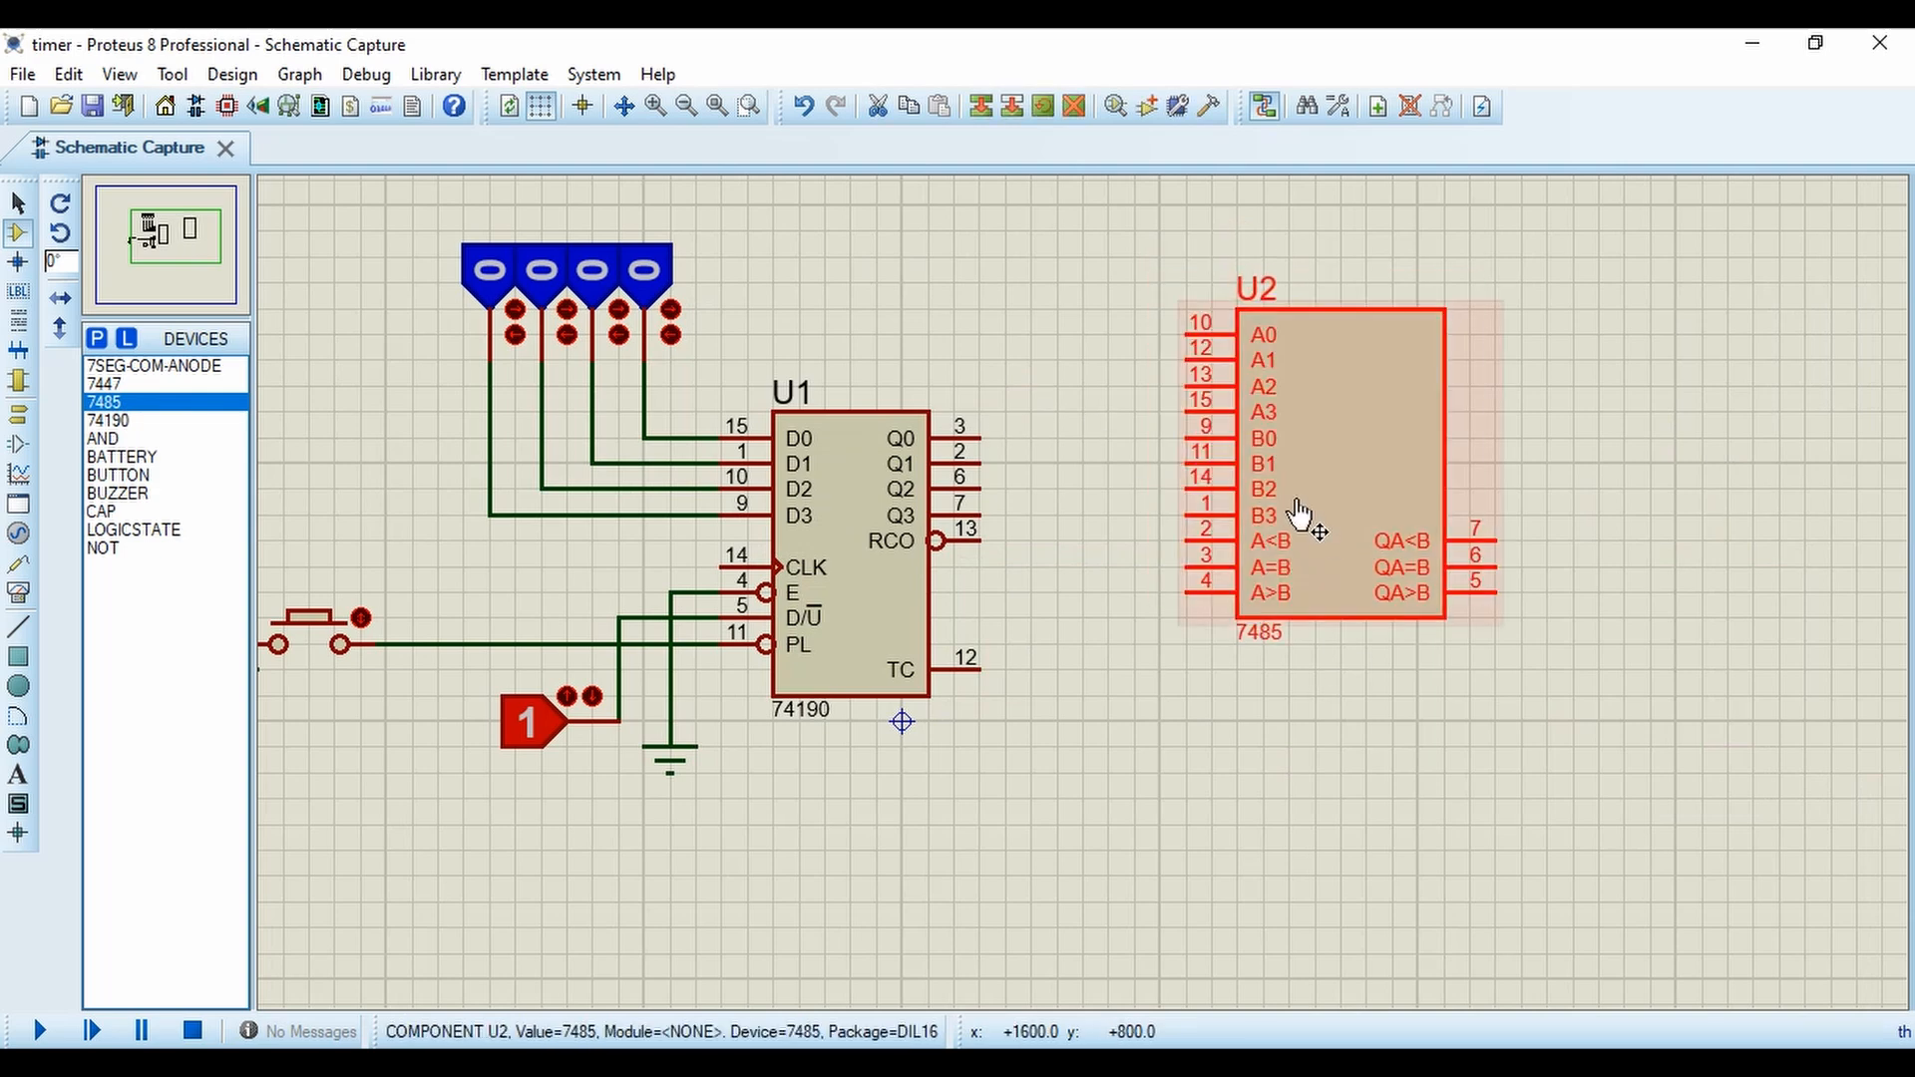
Wire U1's Q0, Q1, Q2 and Q3 outputs to U2's B0, B1, B2 and B3 inputs respectively.
left_click(1185, 438)
left_click(980, 432)
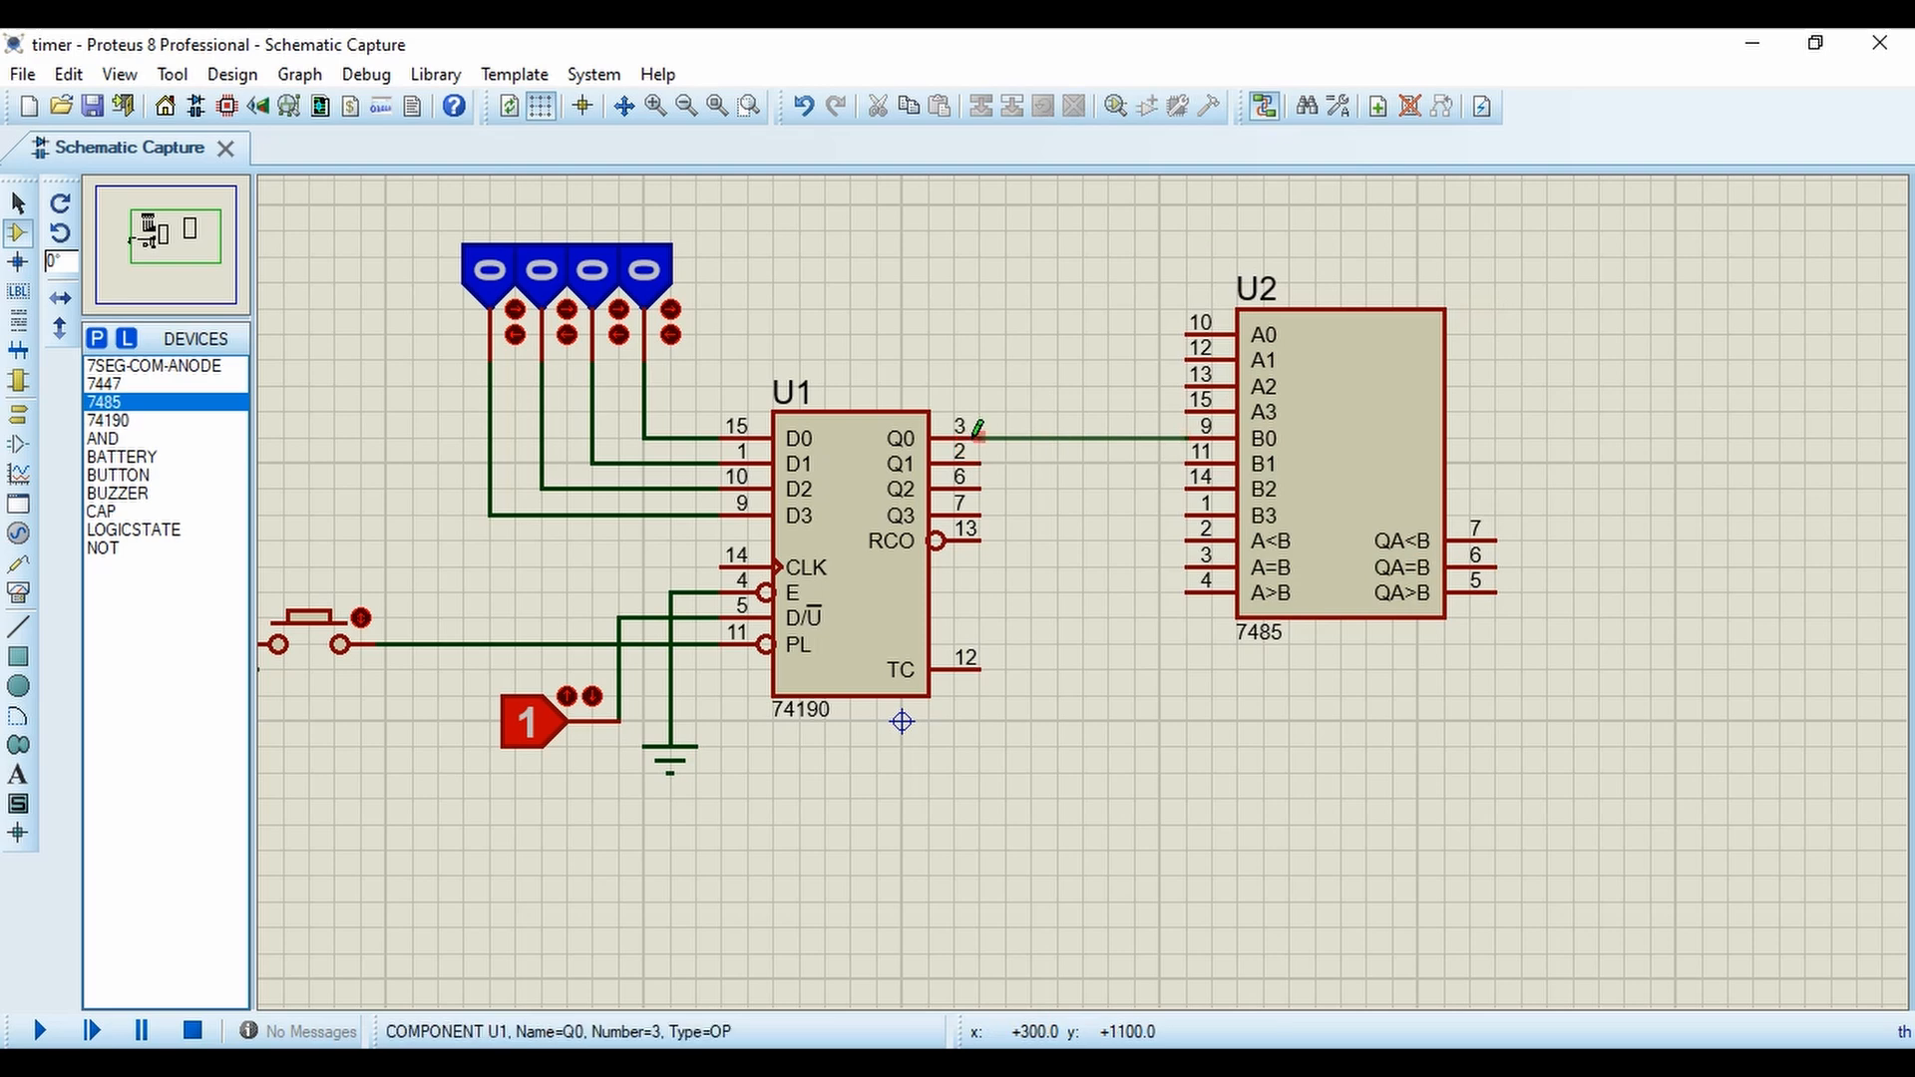
left_click(982, 462)
left_click(1189, 464)
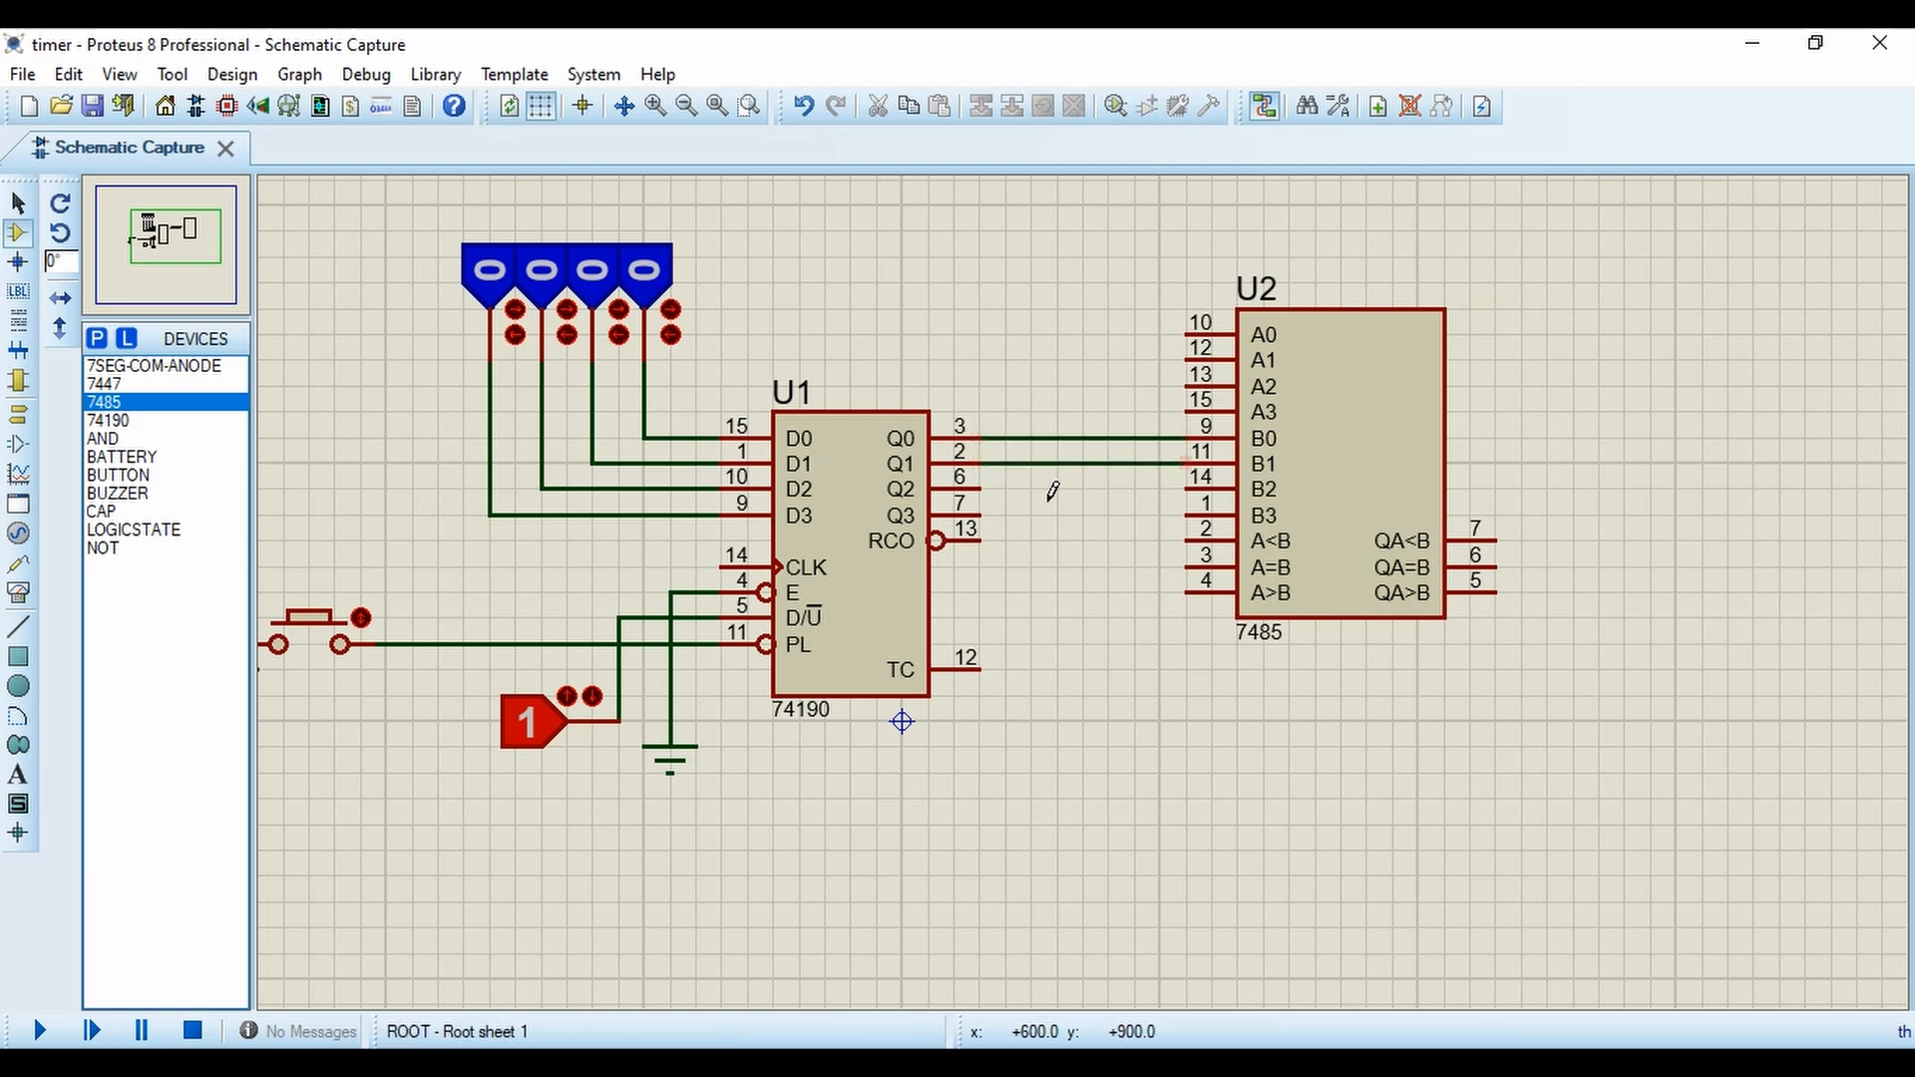
left_click(981, 488)
left_click(1187, 488)
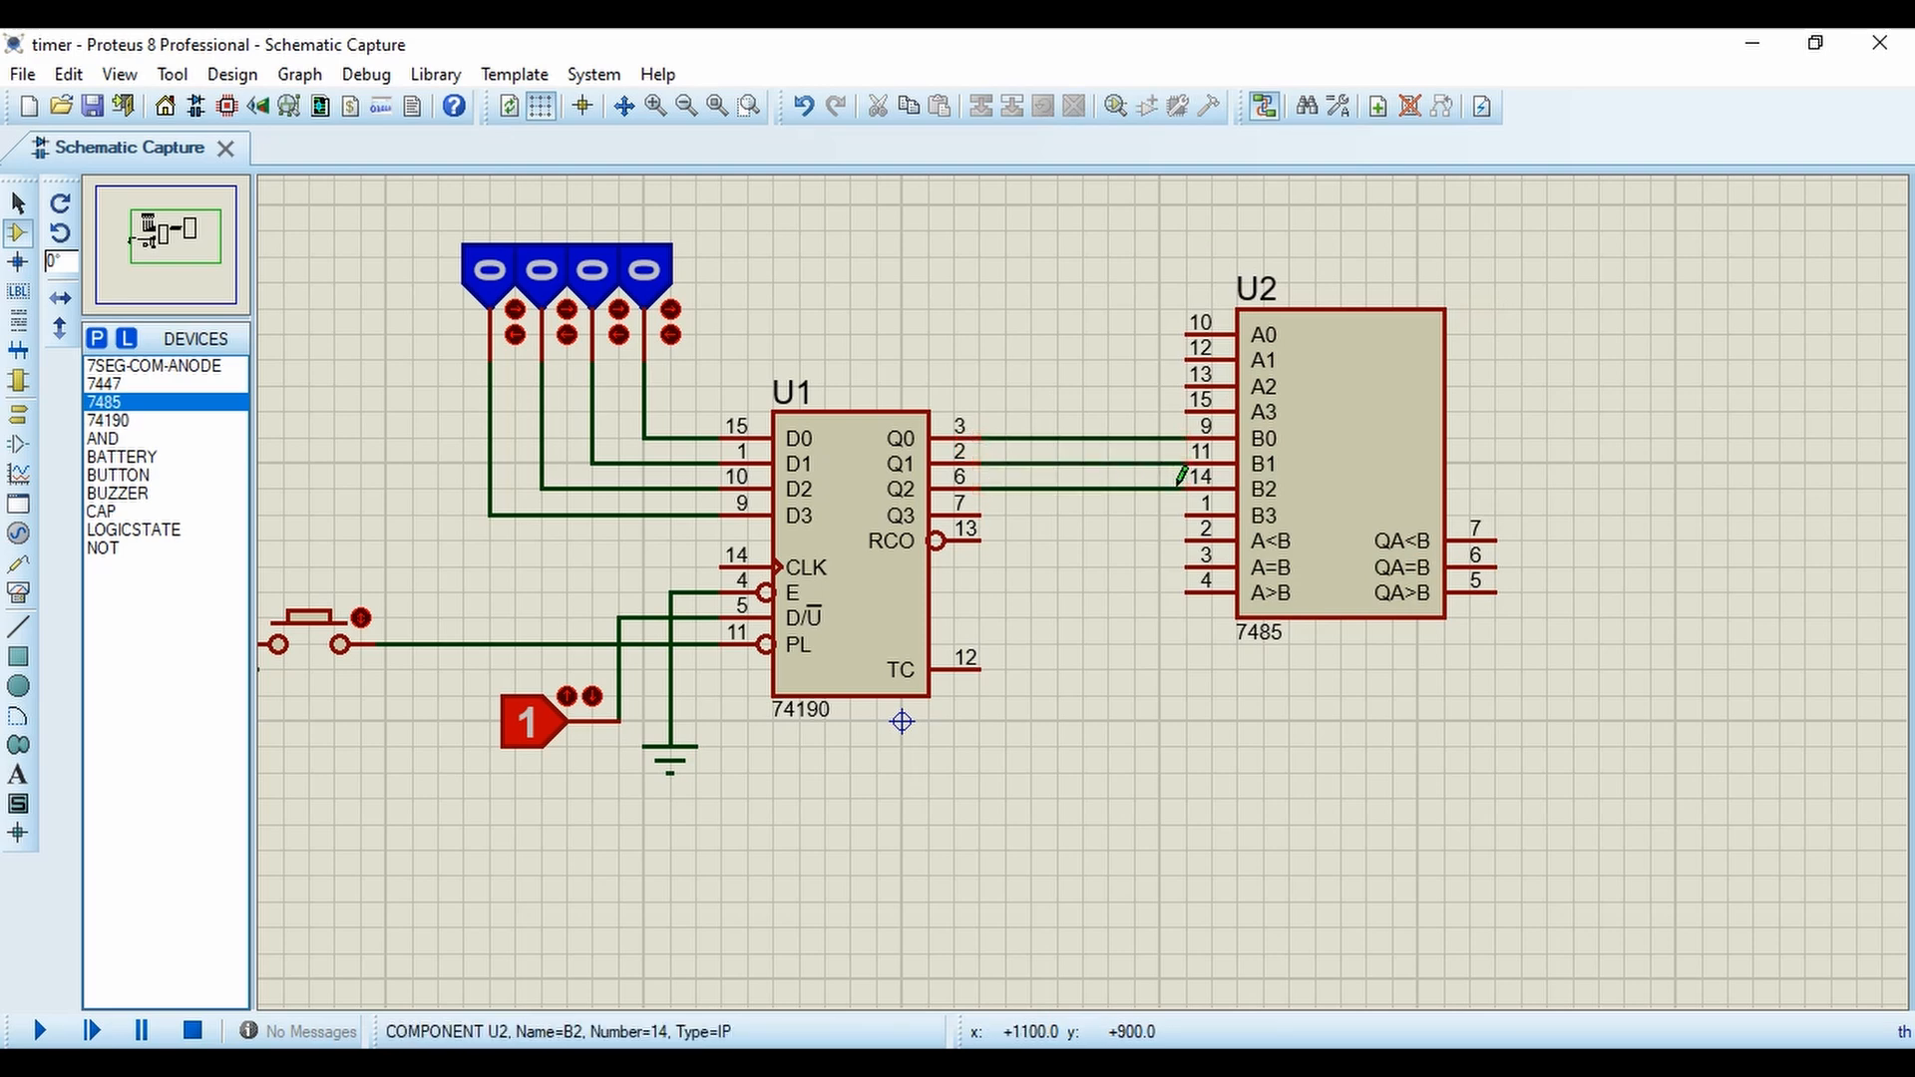
left_click(981, 513)
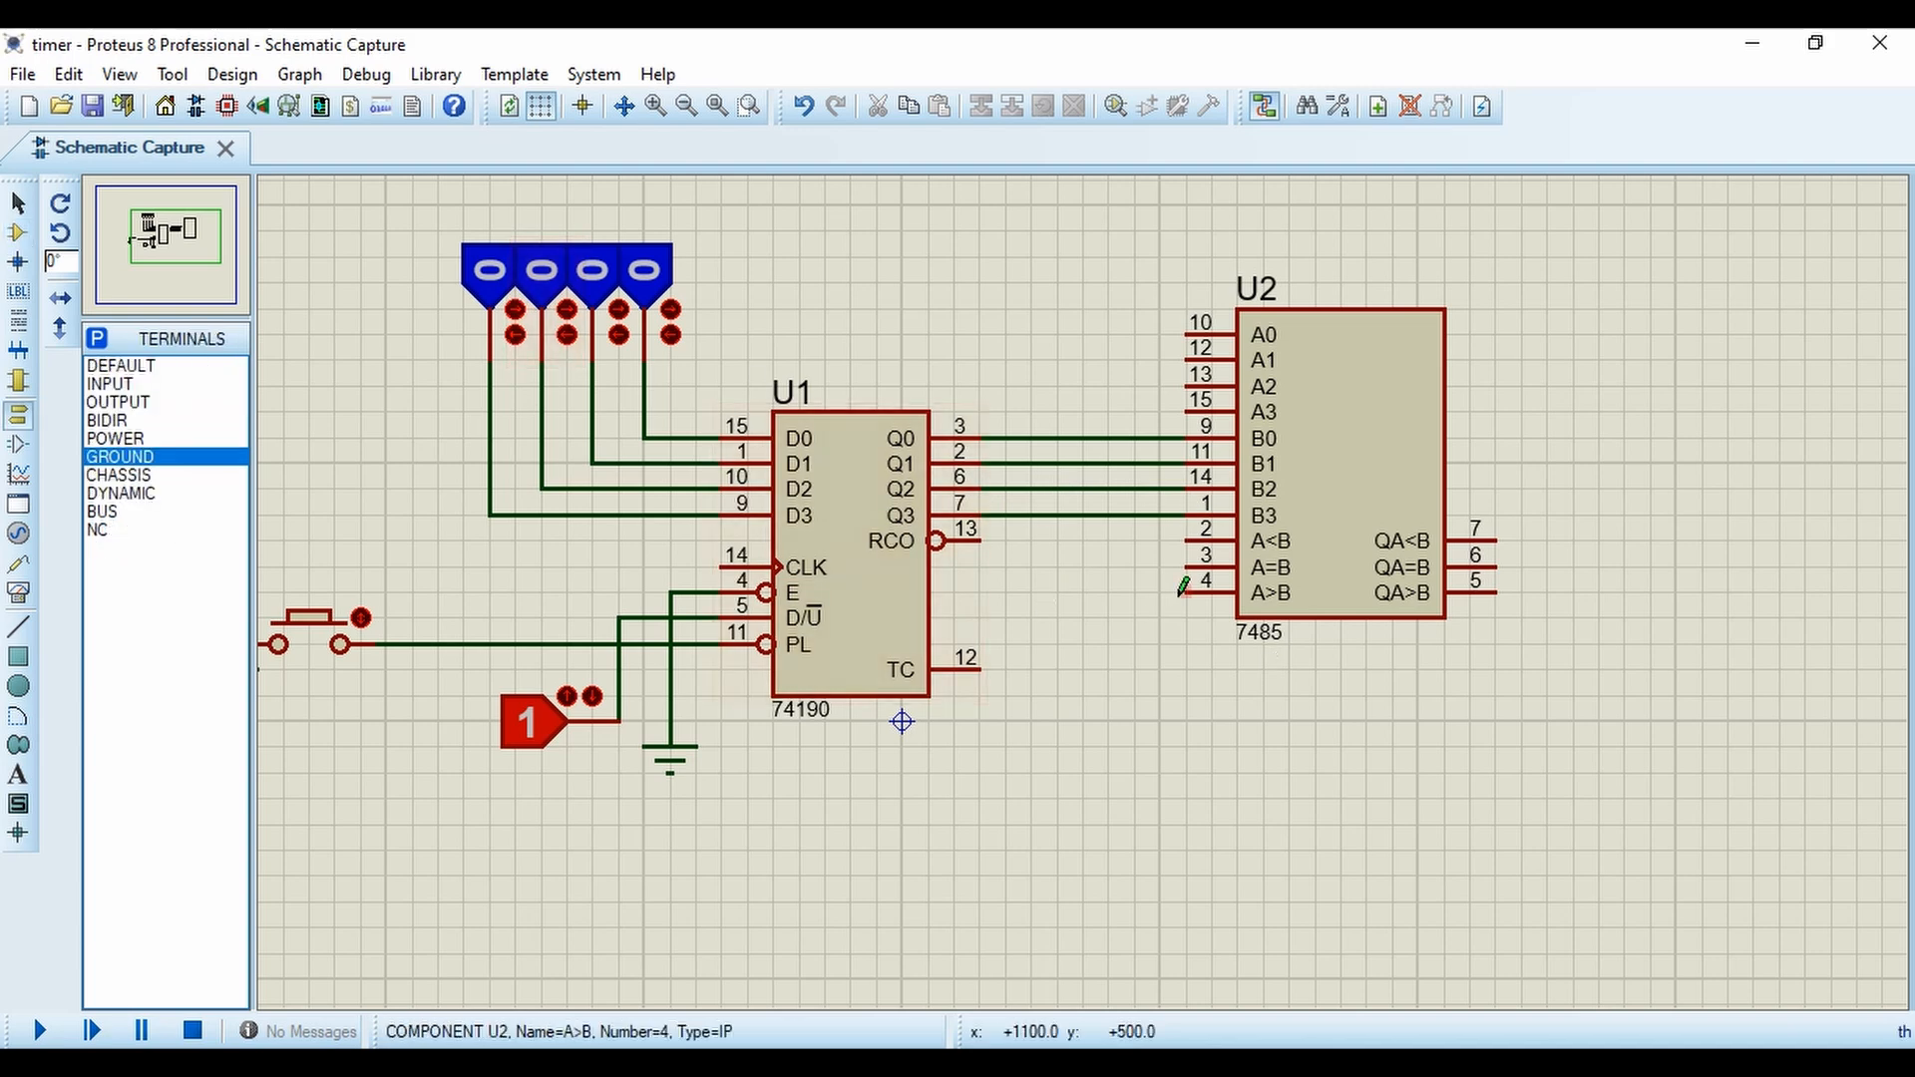
Tie U2's A<B and A>B inputs together and connect them to a GROUND terminal placed just below them.
left_click(1184, 592)
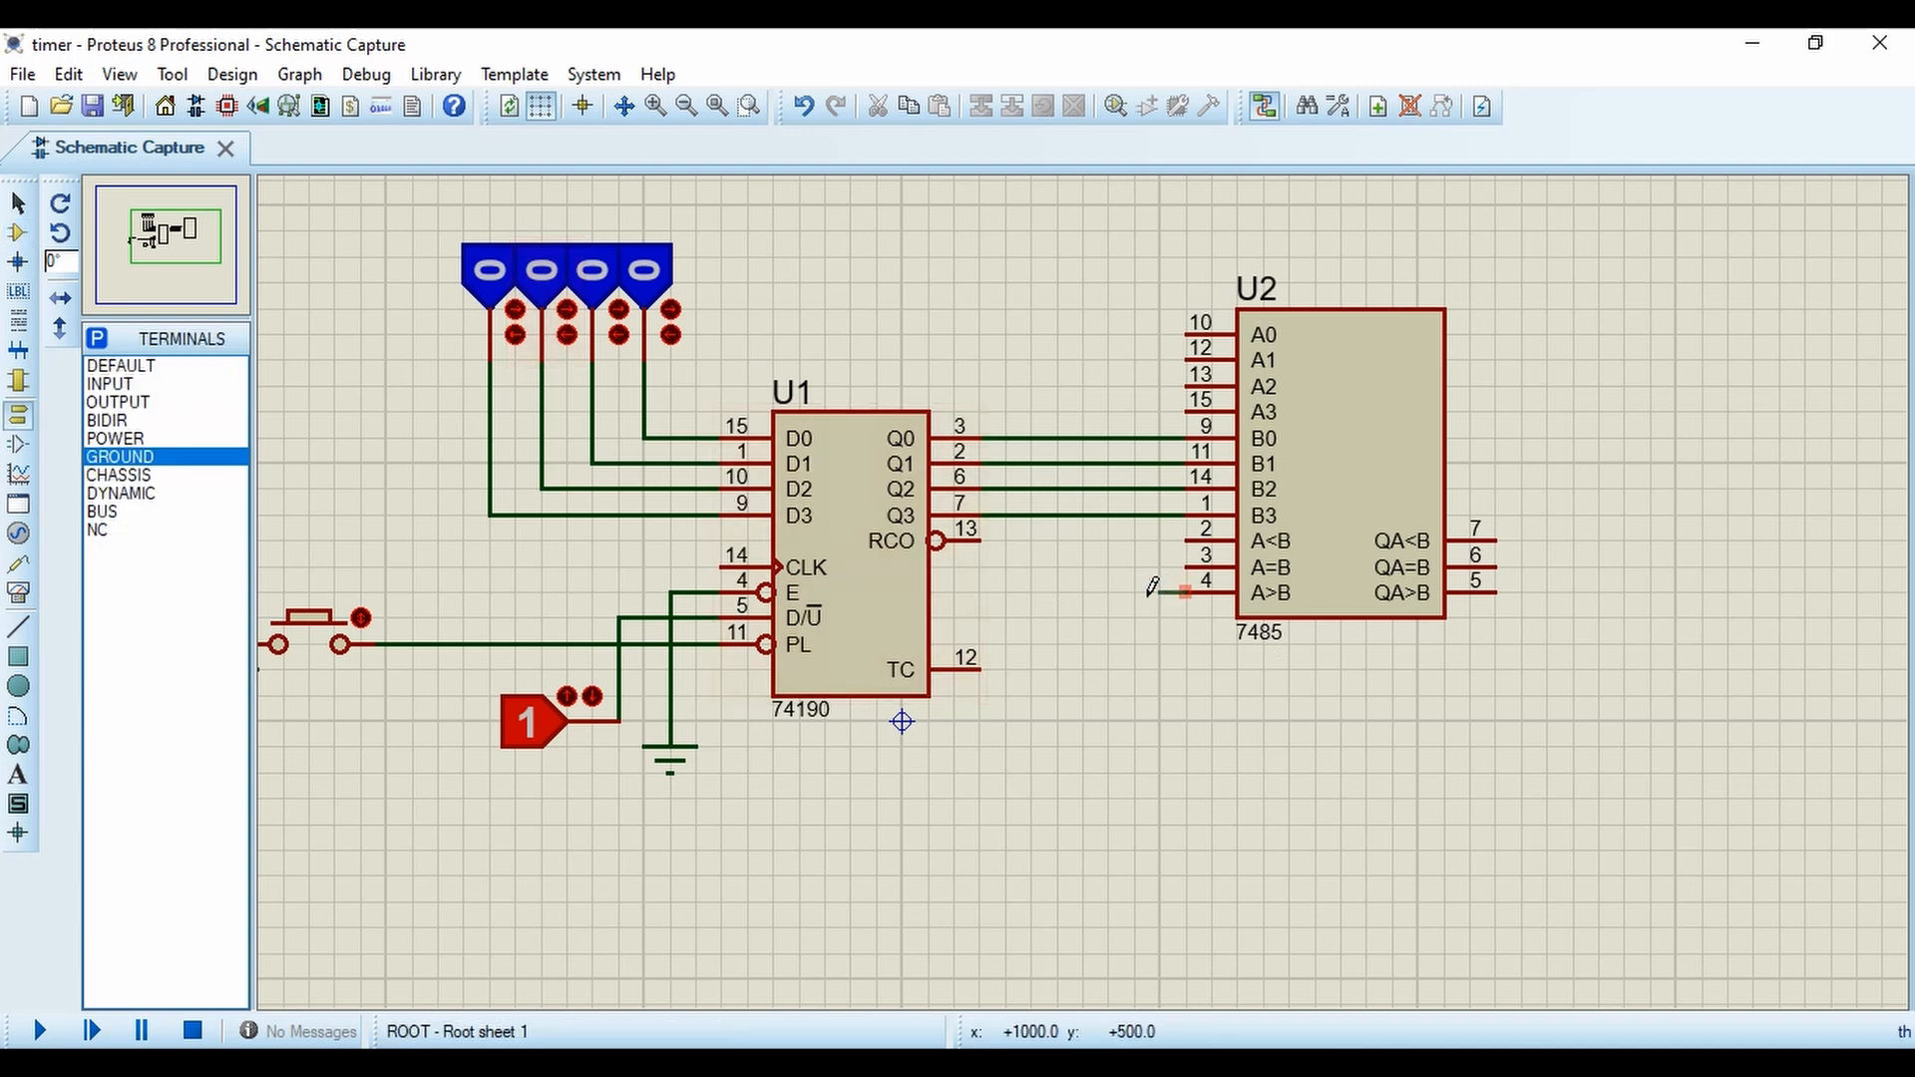
left_click(1136, 540)
left_click(1186, 539)
left_click(121, 457)
left_click(1134, 619)
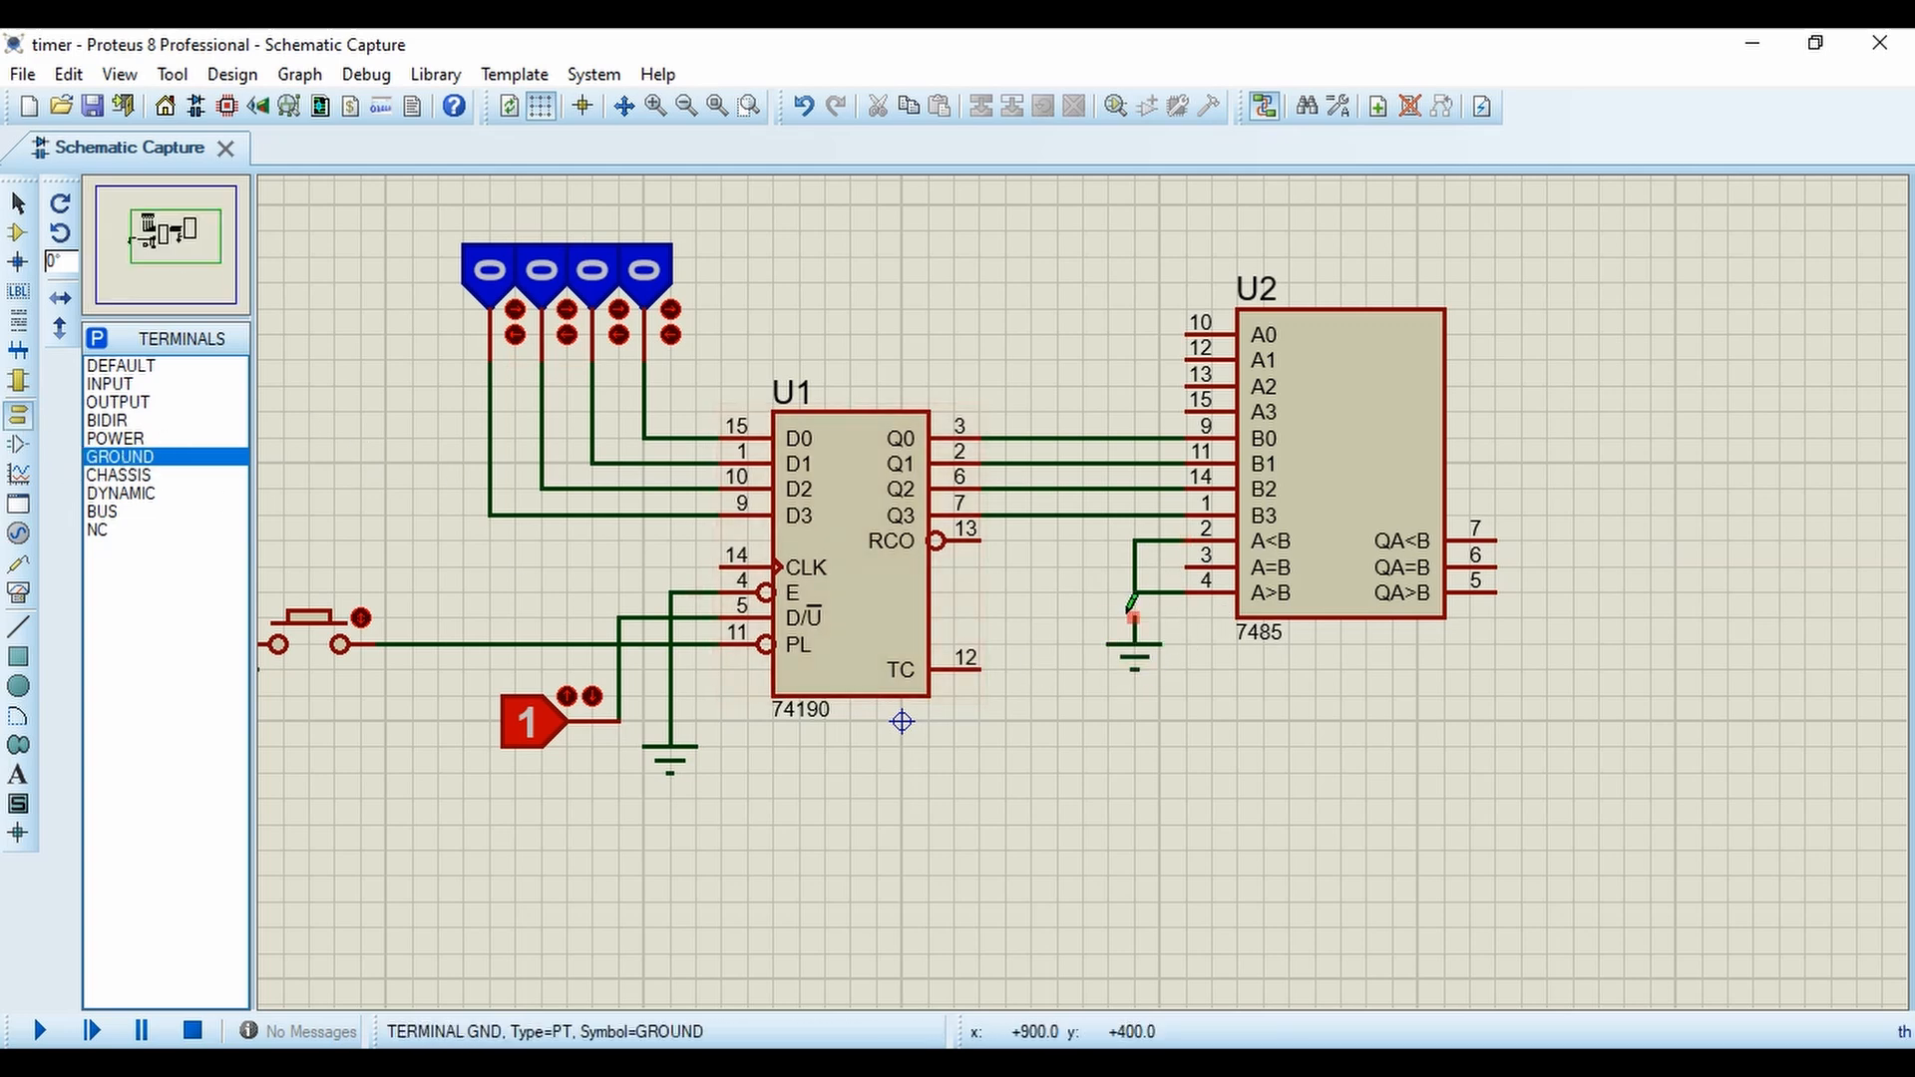
left_click(1134, 593)
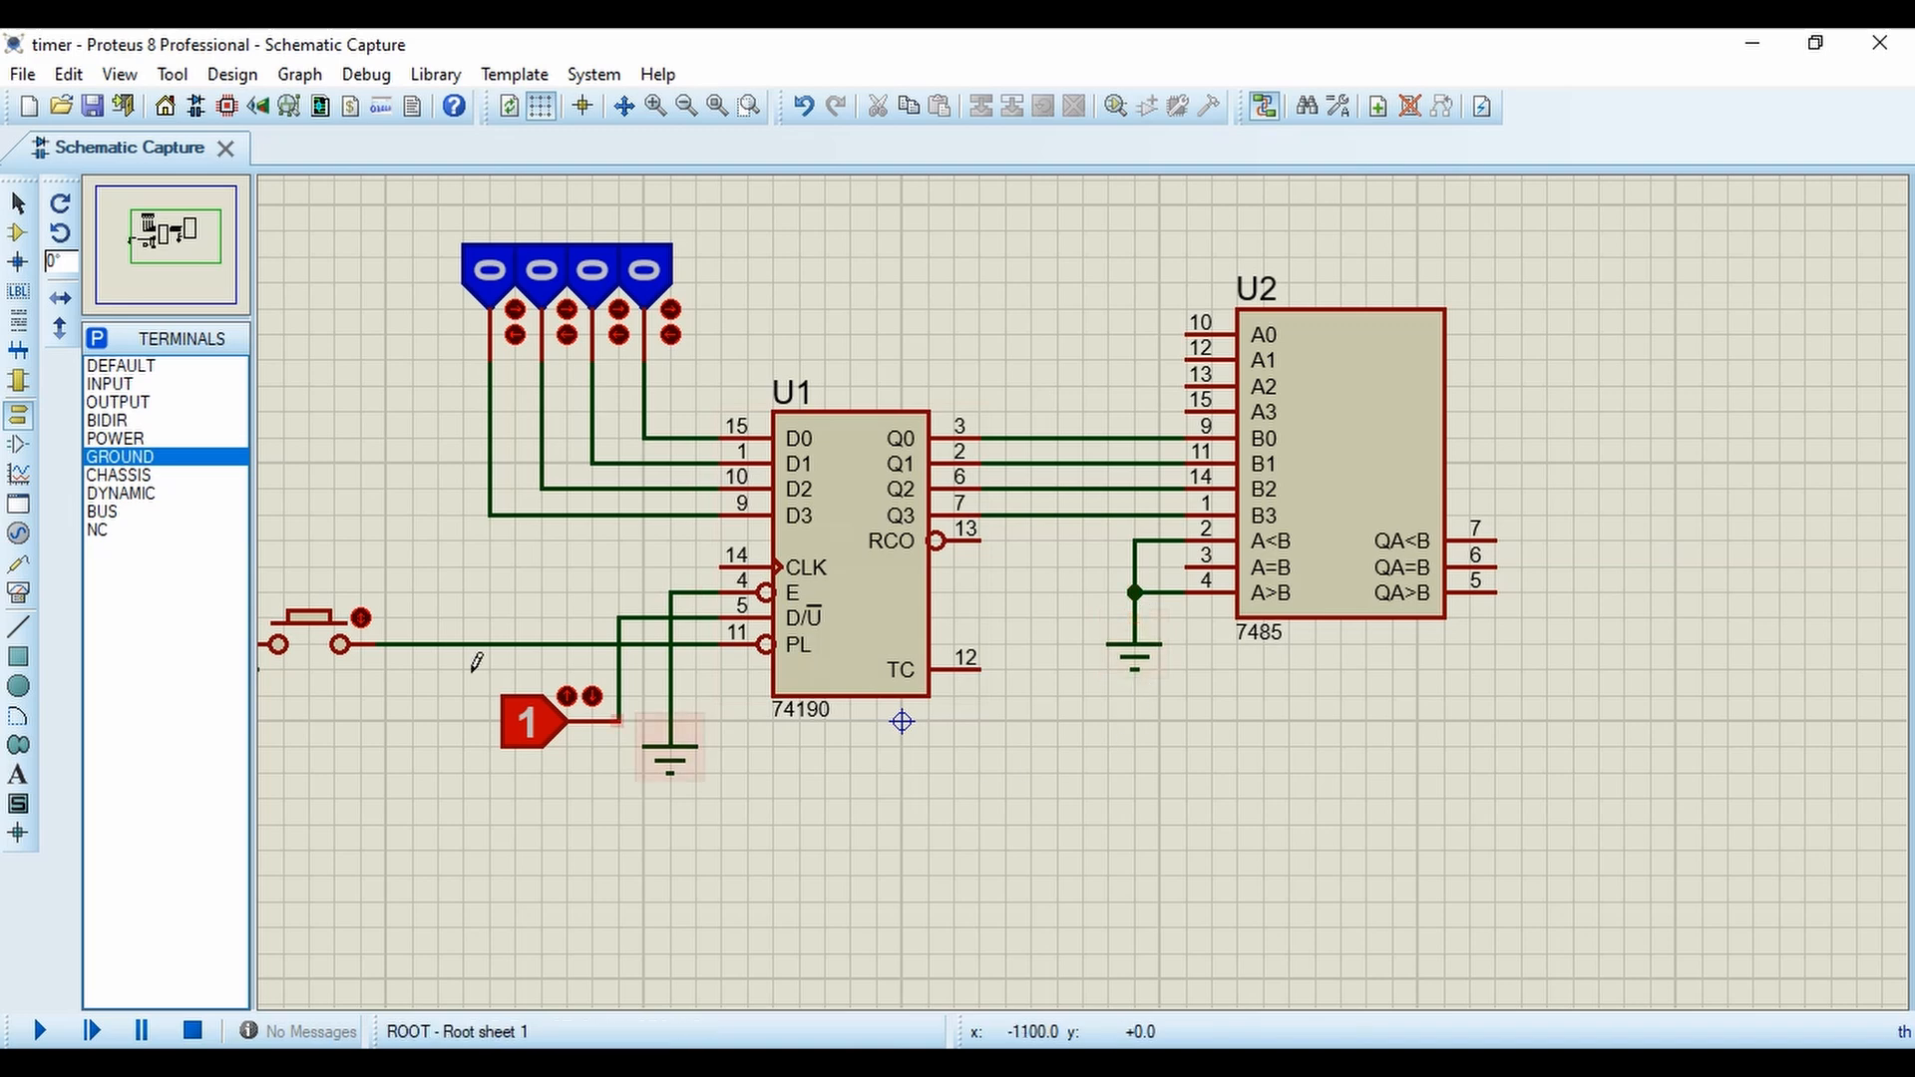
Place a BATTERY below the space between U1 and U2 and wire its positive terminal to U2's A=B input.
left_click(17, 232)
left_click(120, 456)
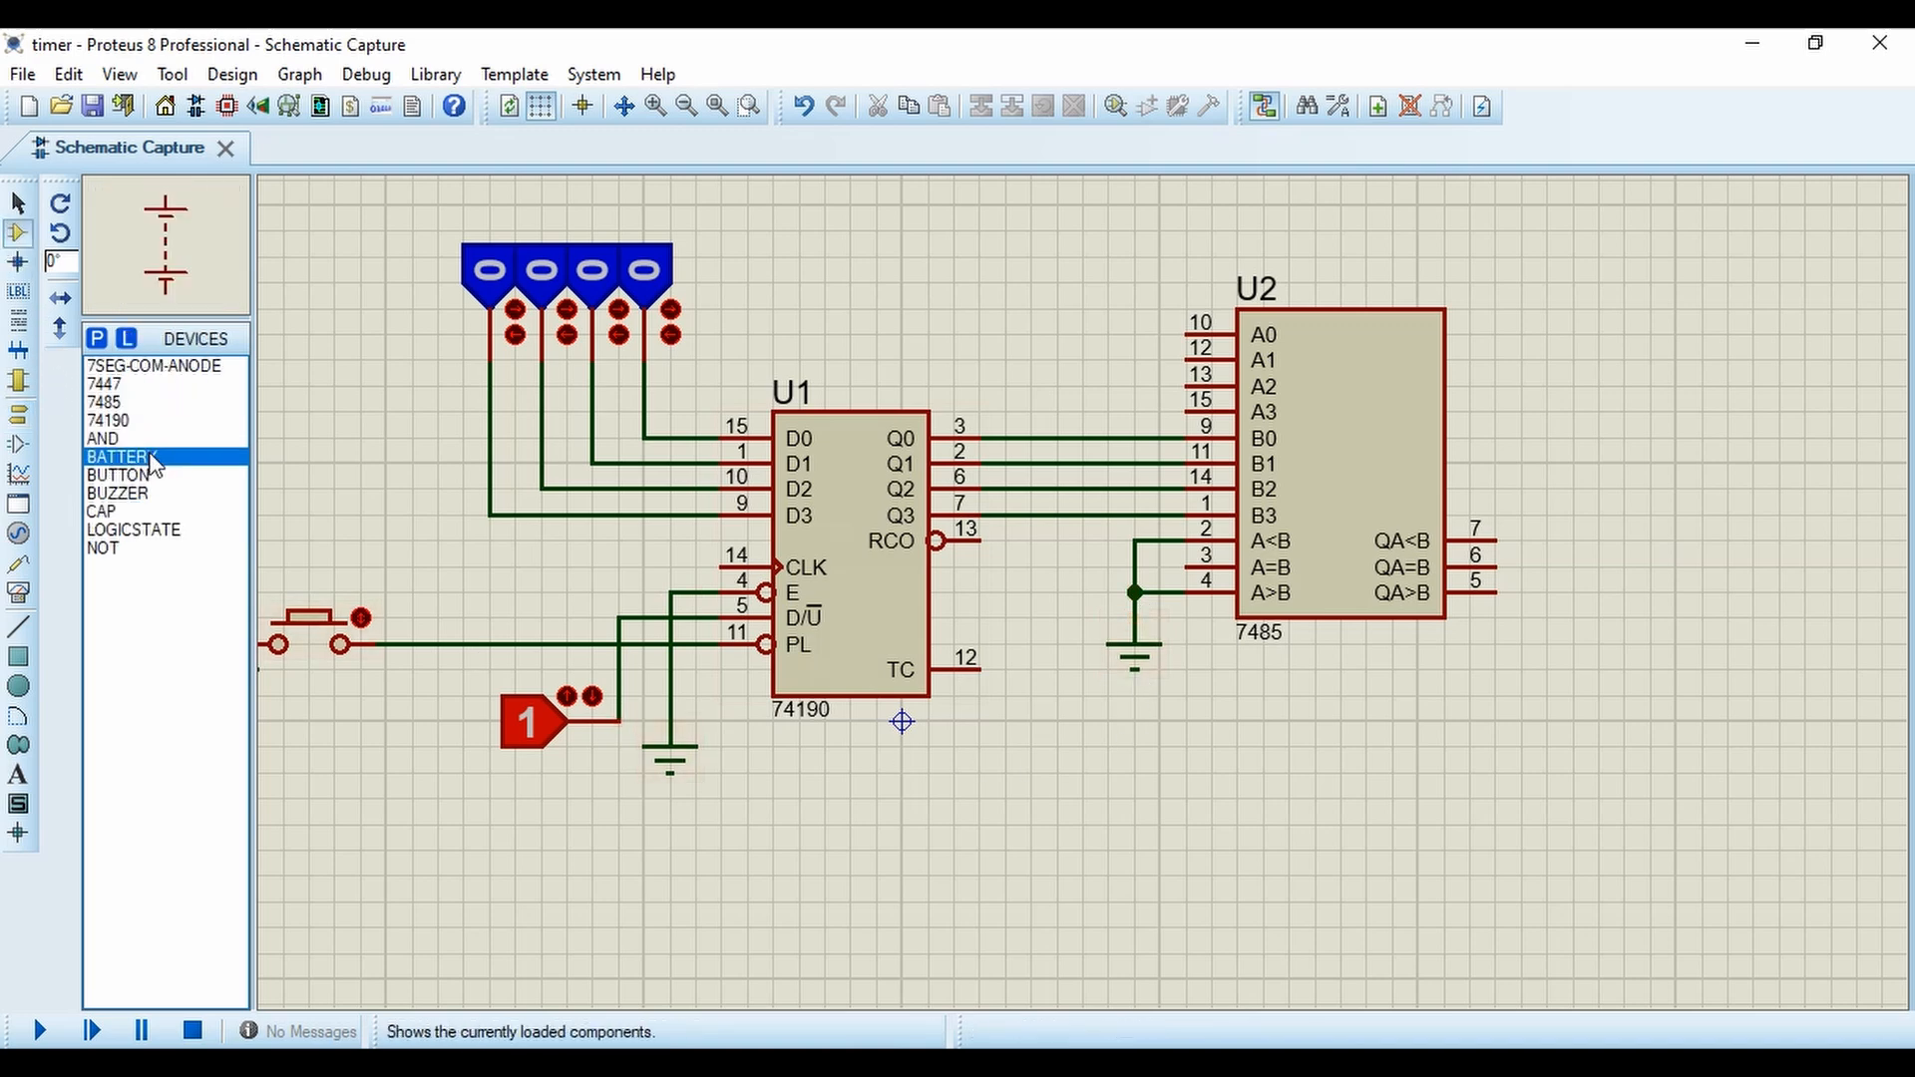
left_click(1057, 912)
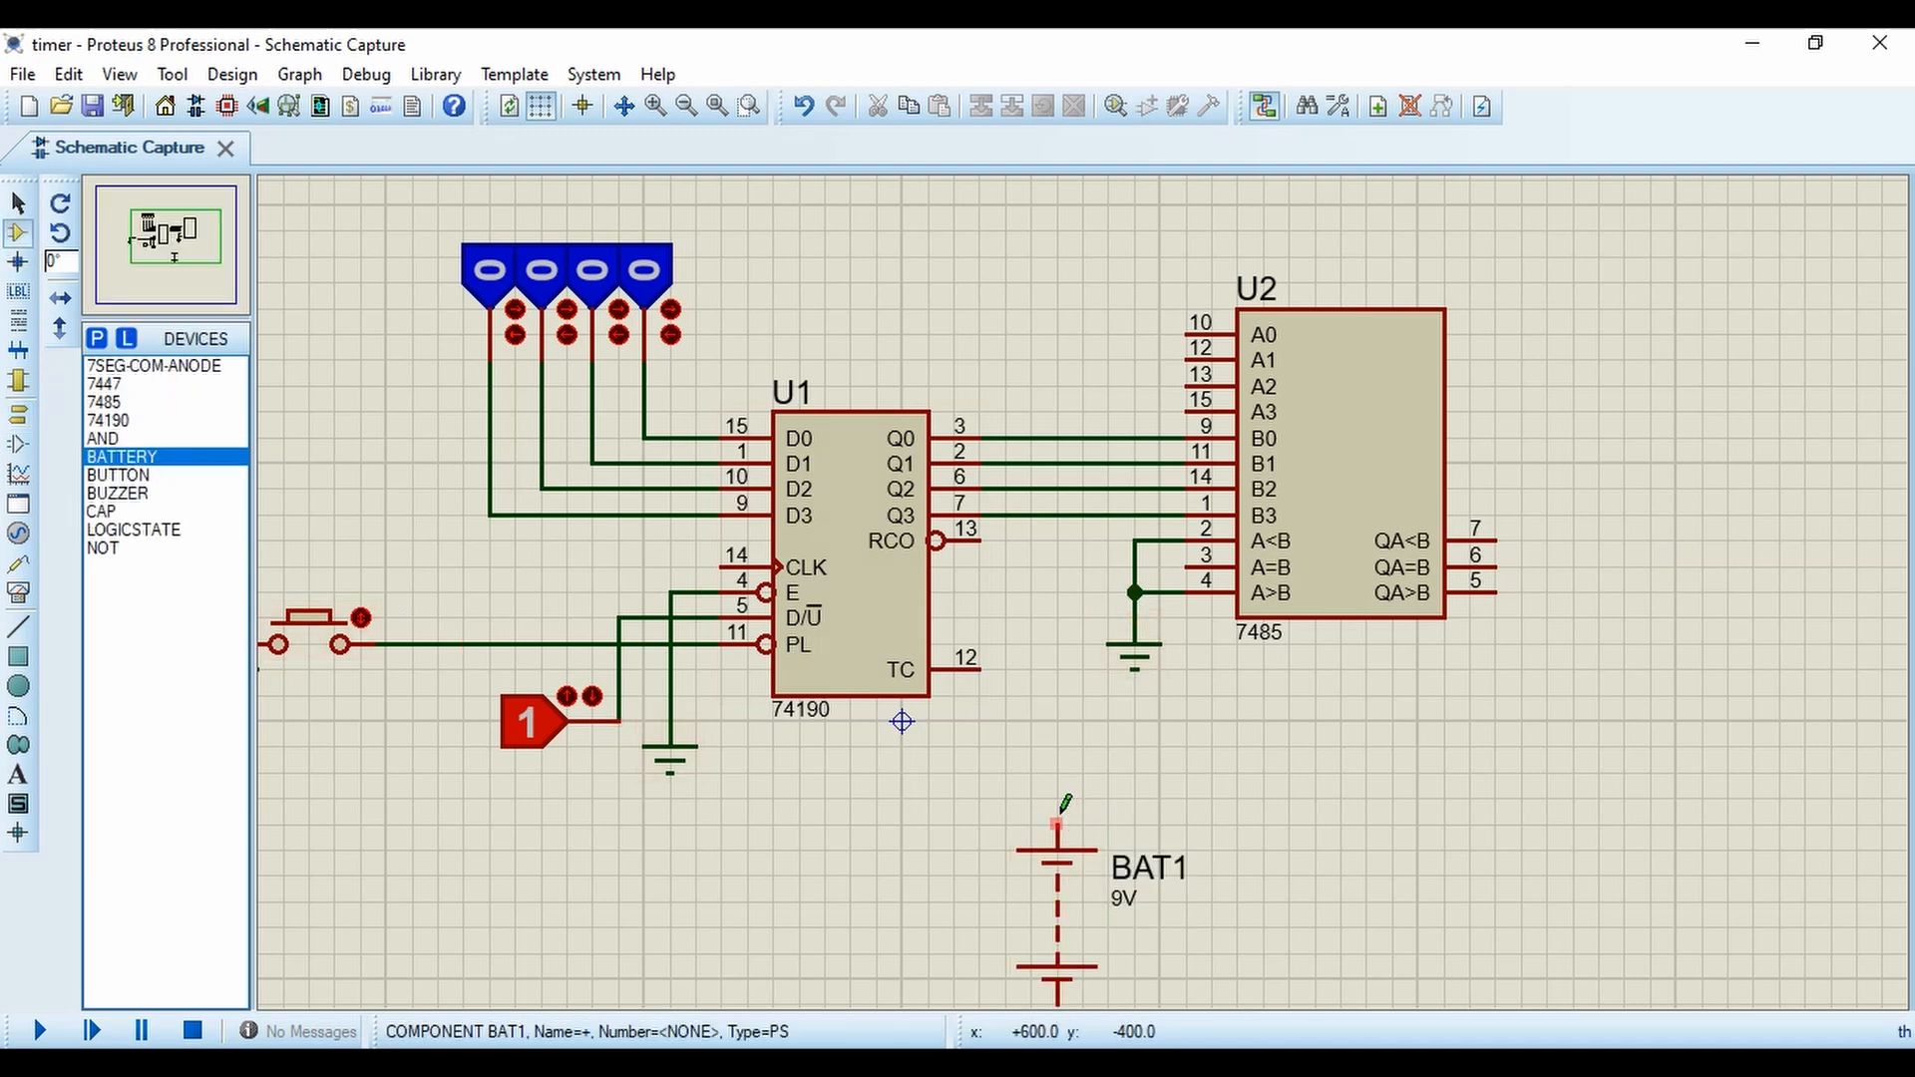
left_click(1058, 824)
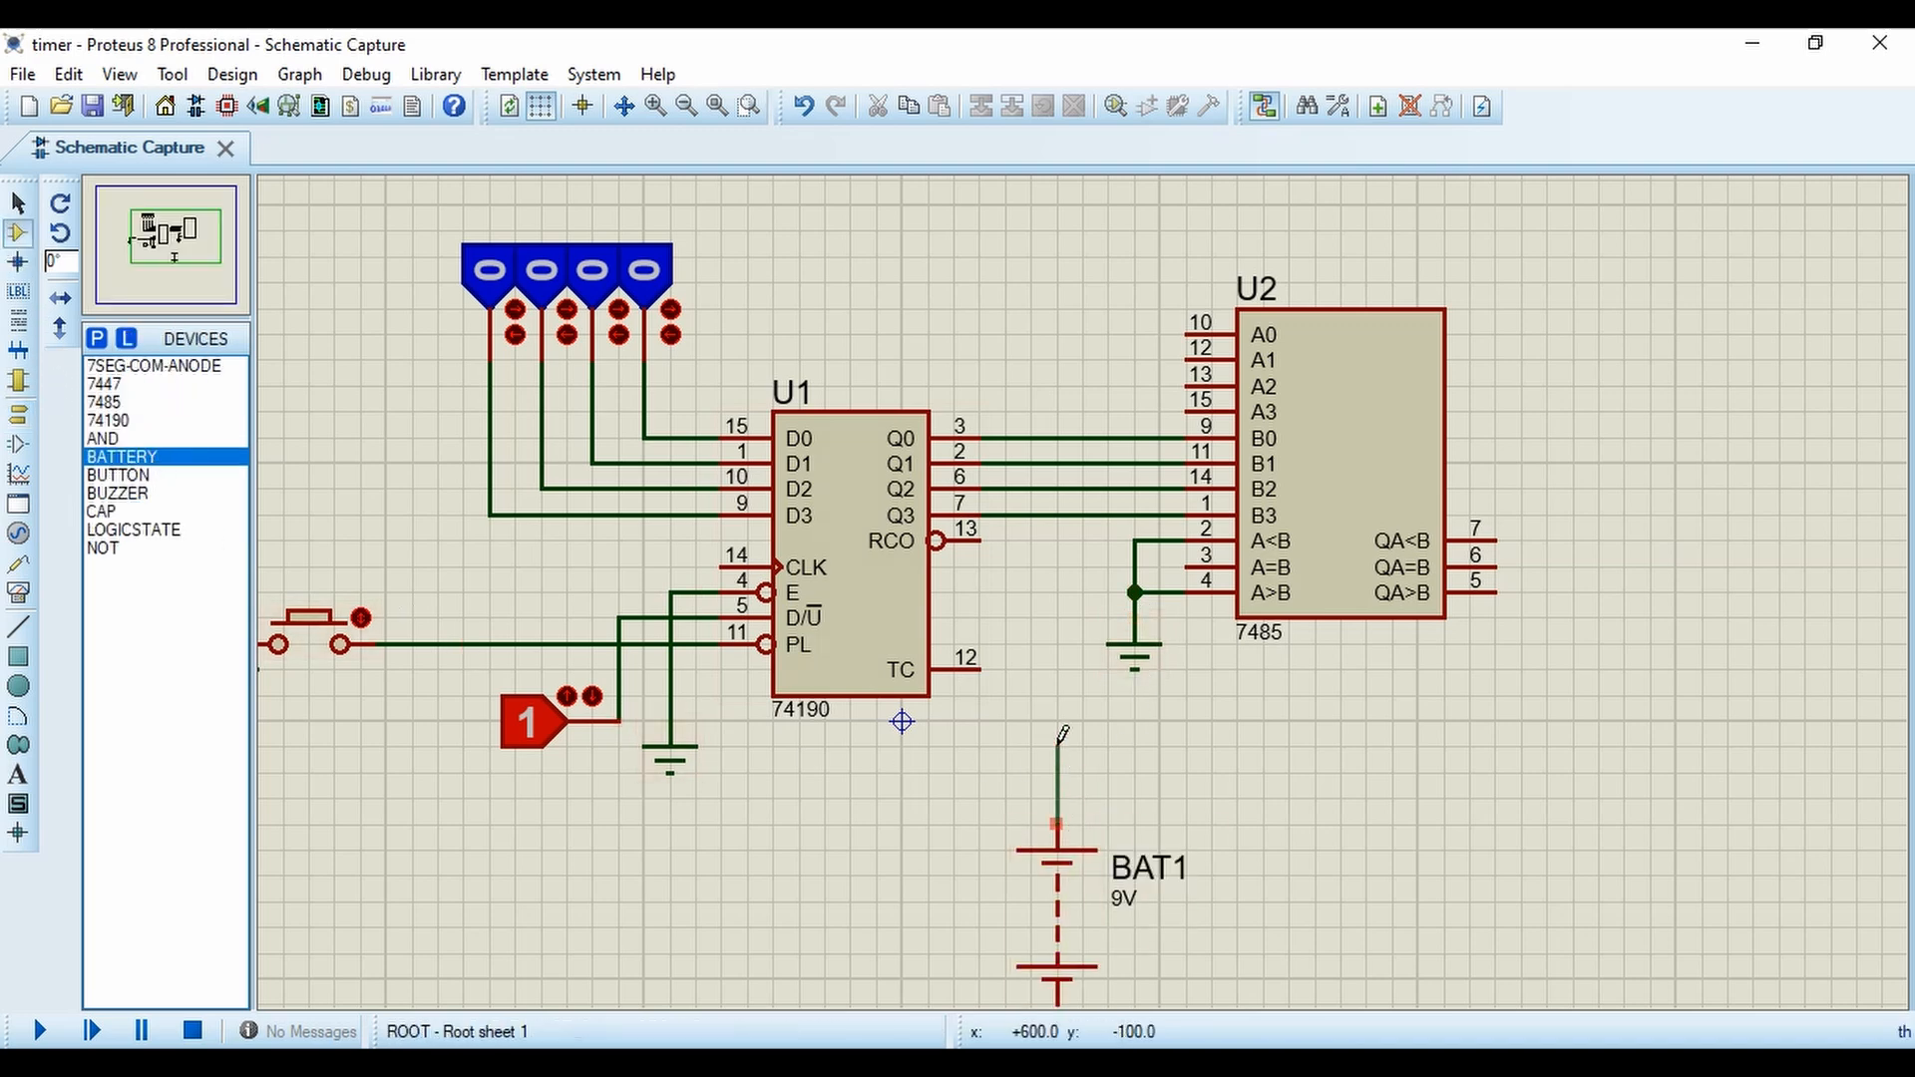
left_click(1187, 567)
Attach a GROUND terminal to the negative end of battery BAT1.
scroll(1177, 868, "down", 1)
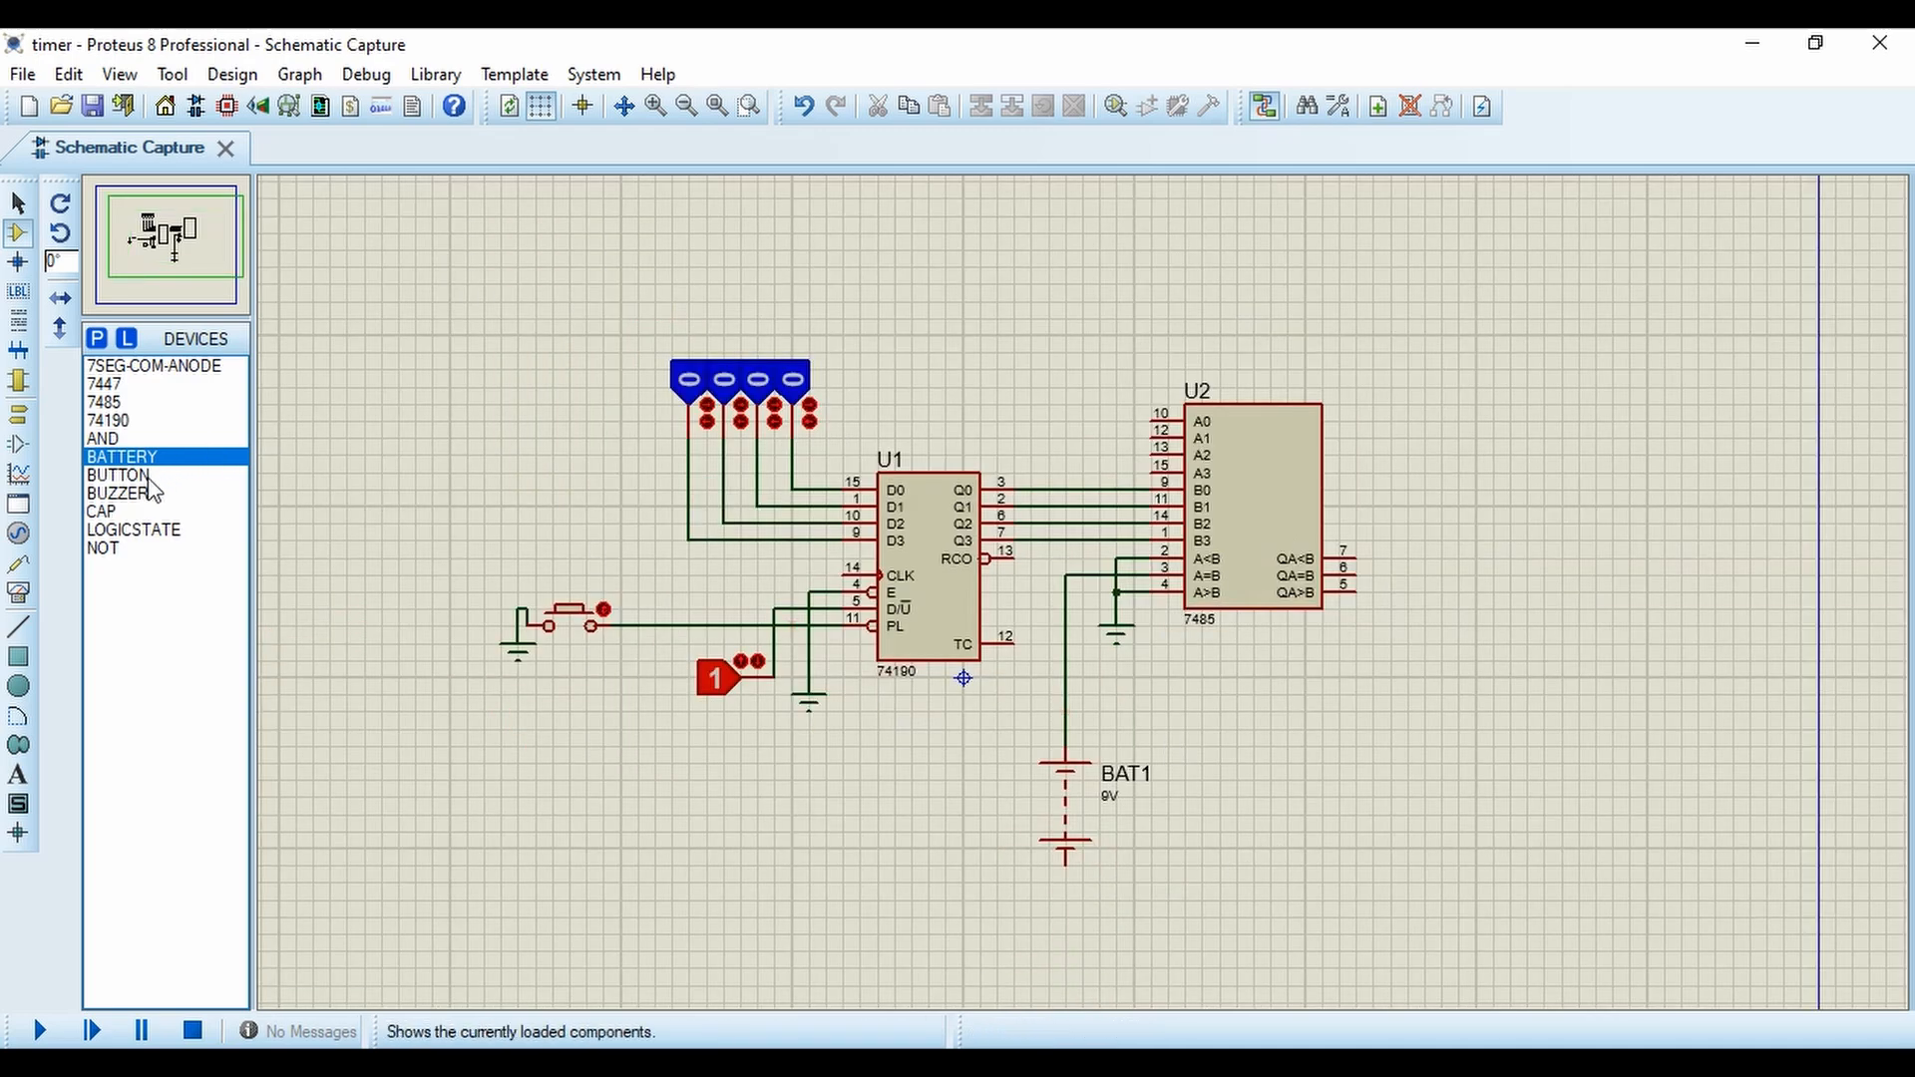
left_click(18, 414)
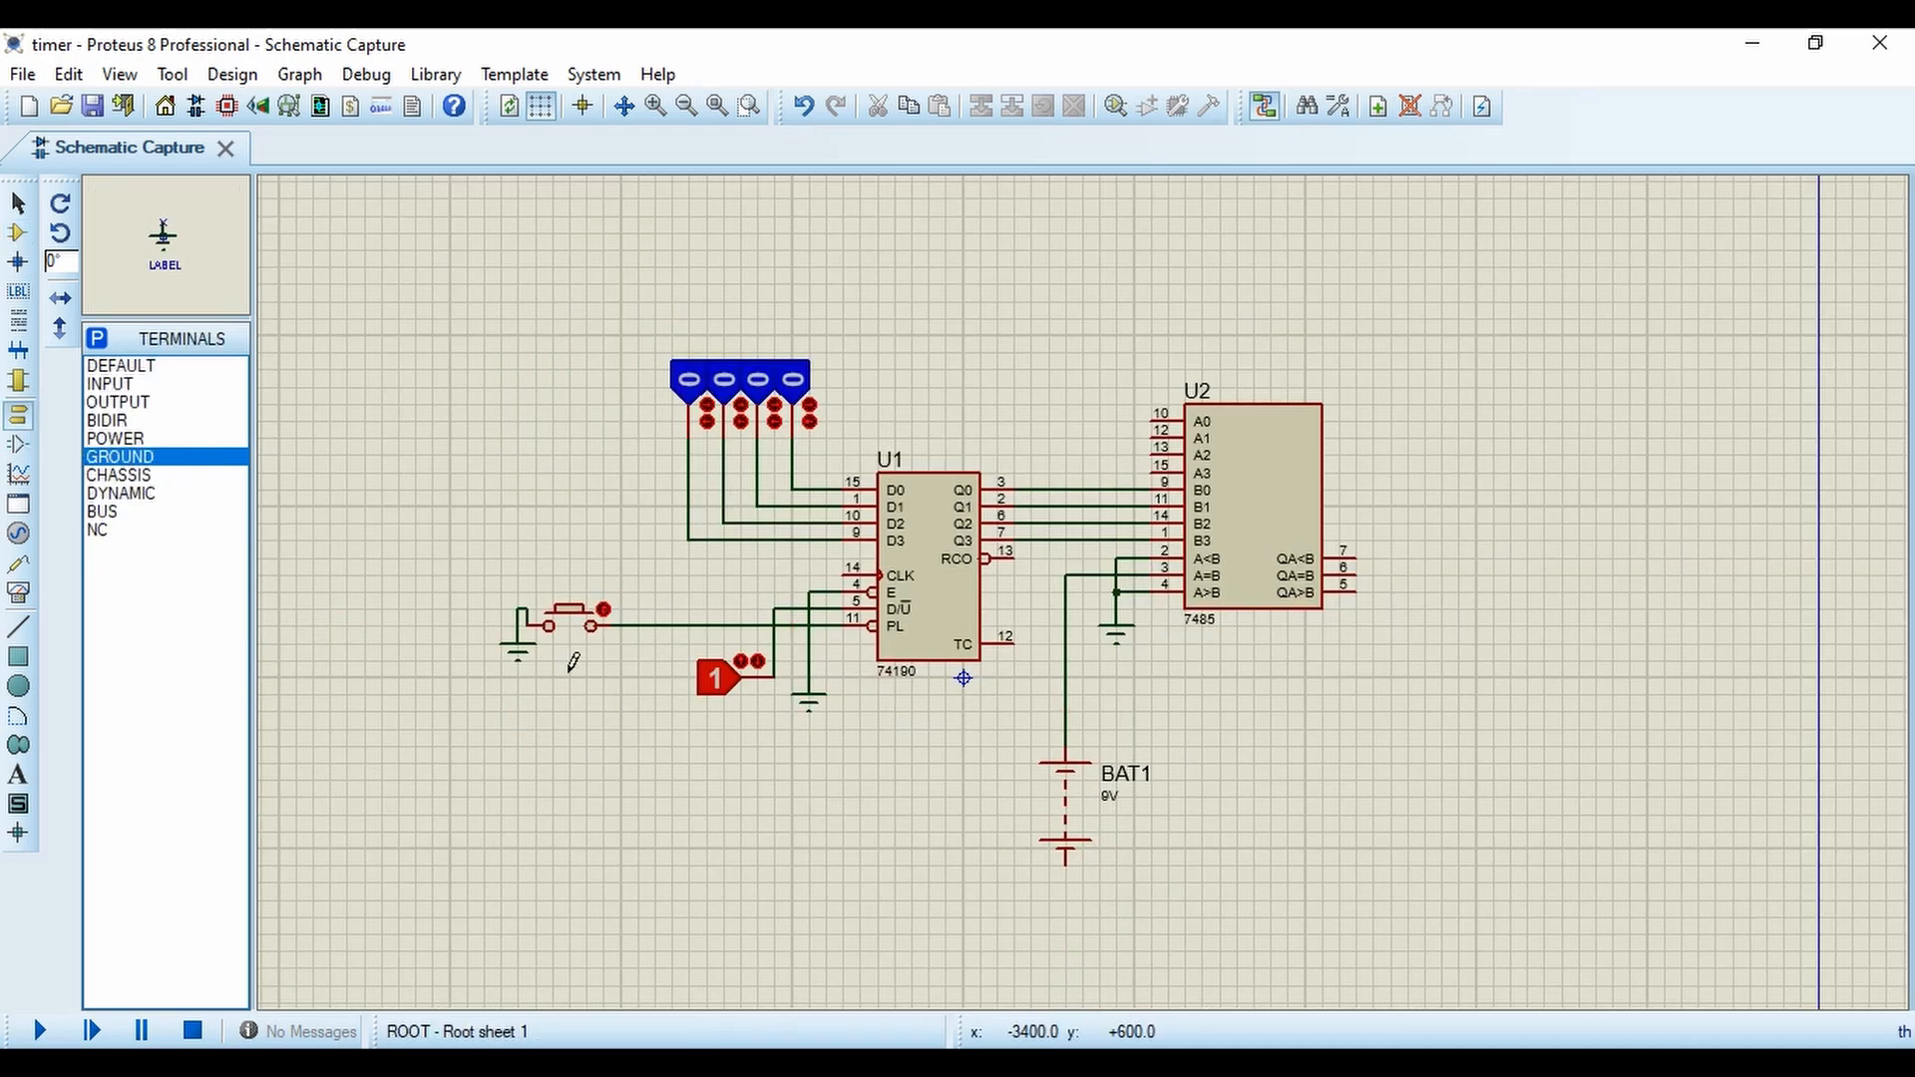
left_click(1062, 874)
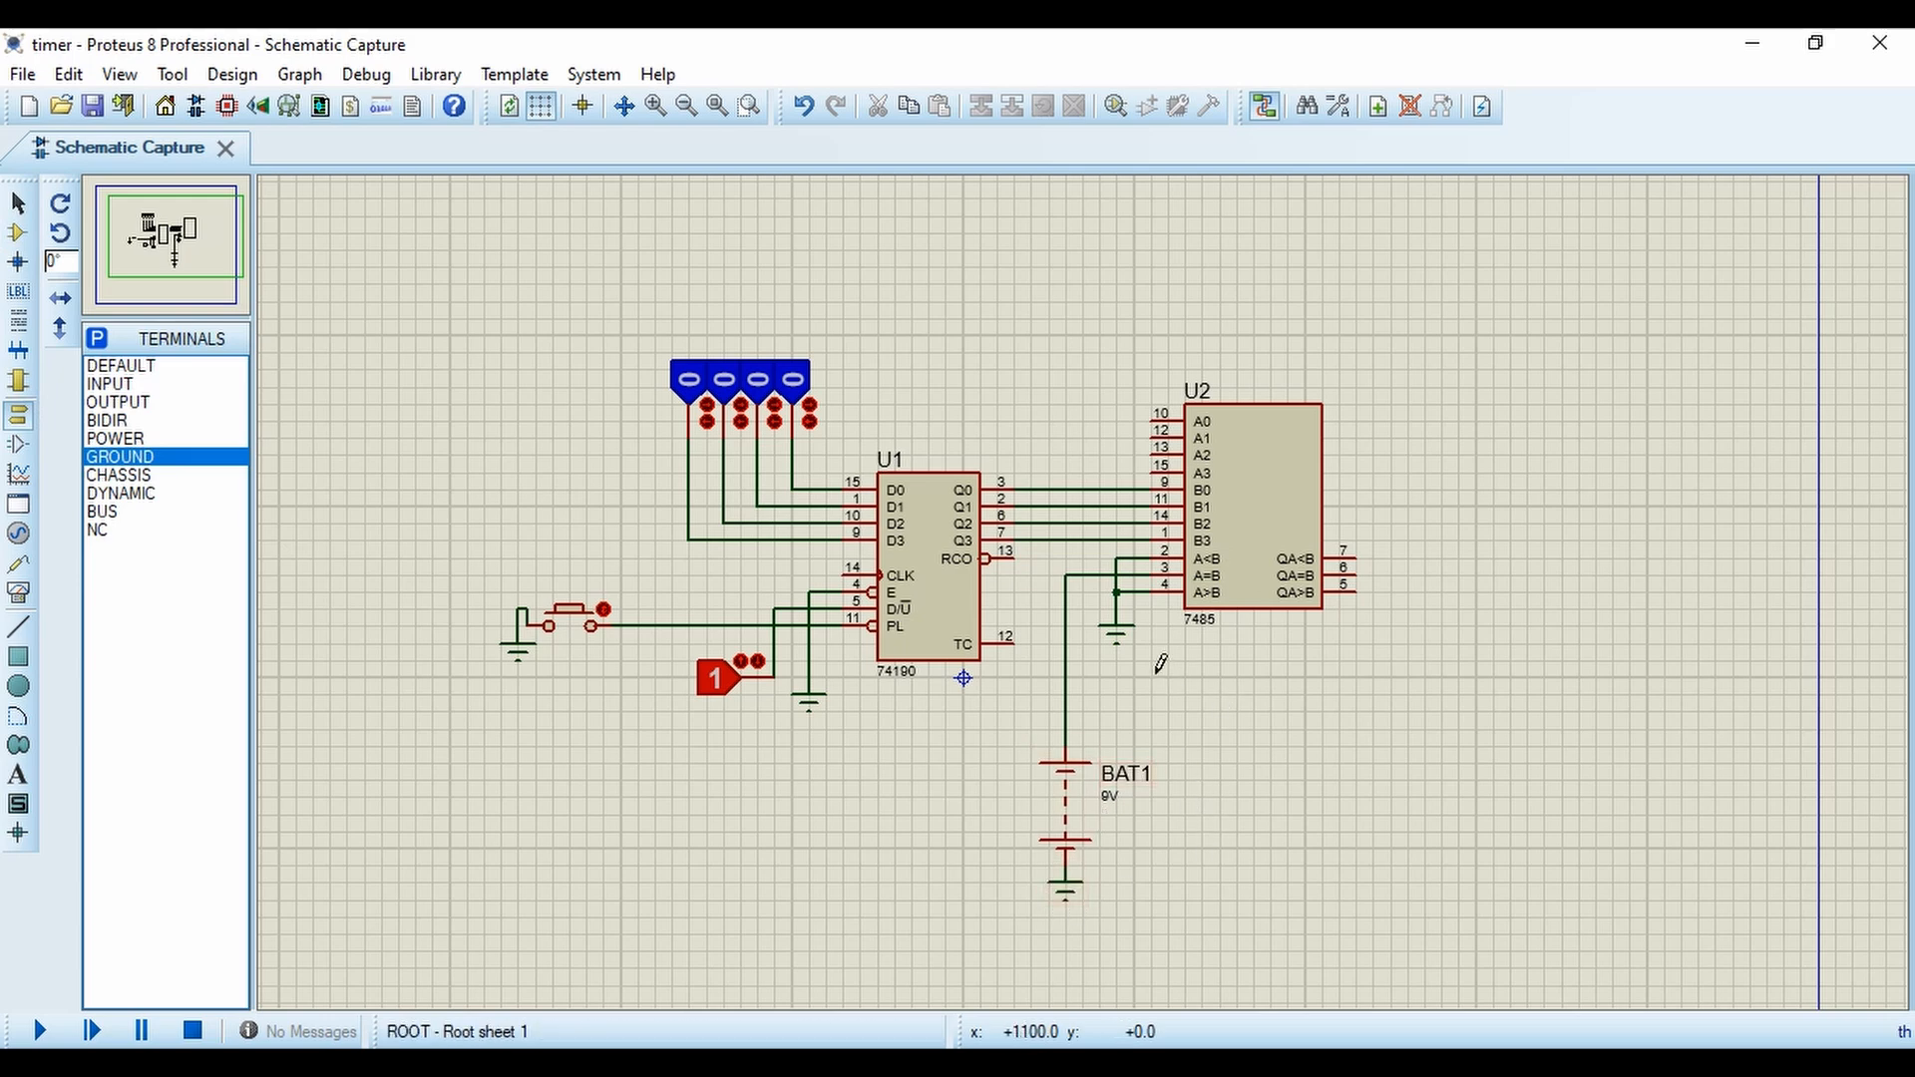
Tie U2's A0 to A3 inputs together and connect them to a GROUND terminal placed above and left of U2.
left_click(1151, 439)
left_click(1135, 438)
left_click(1151, 421)
left_click(1102, 387)
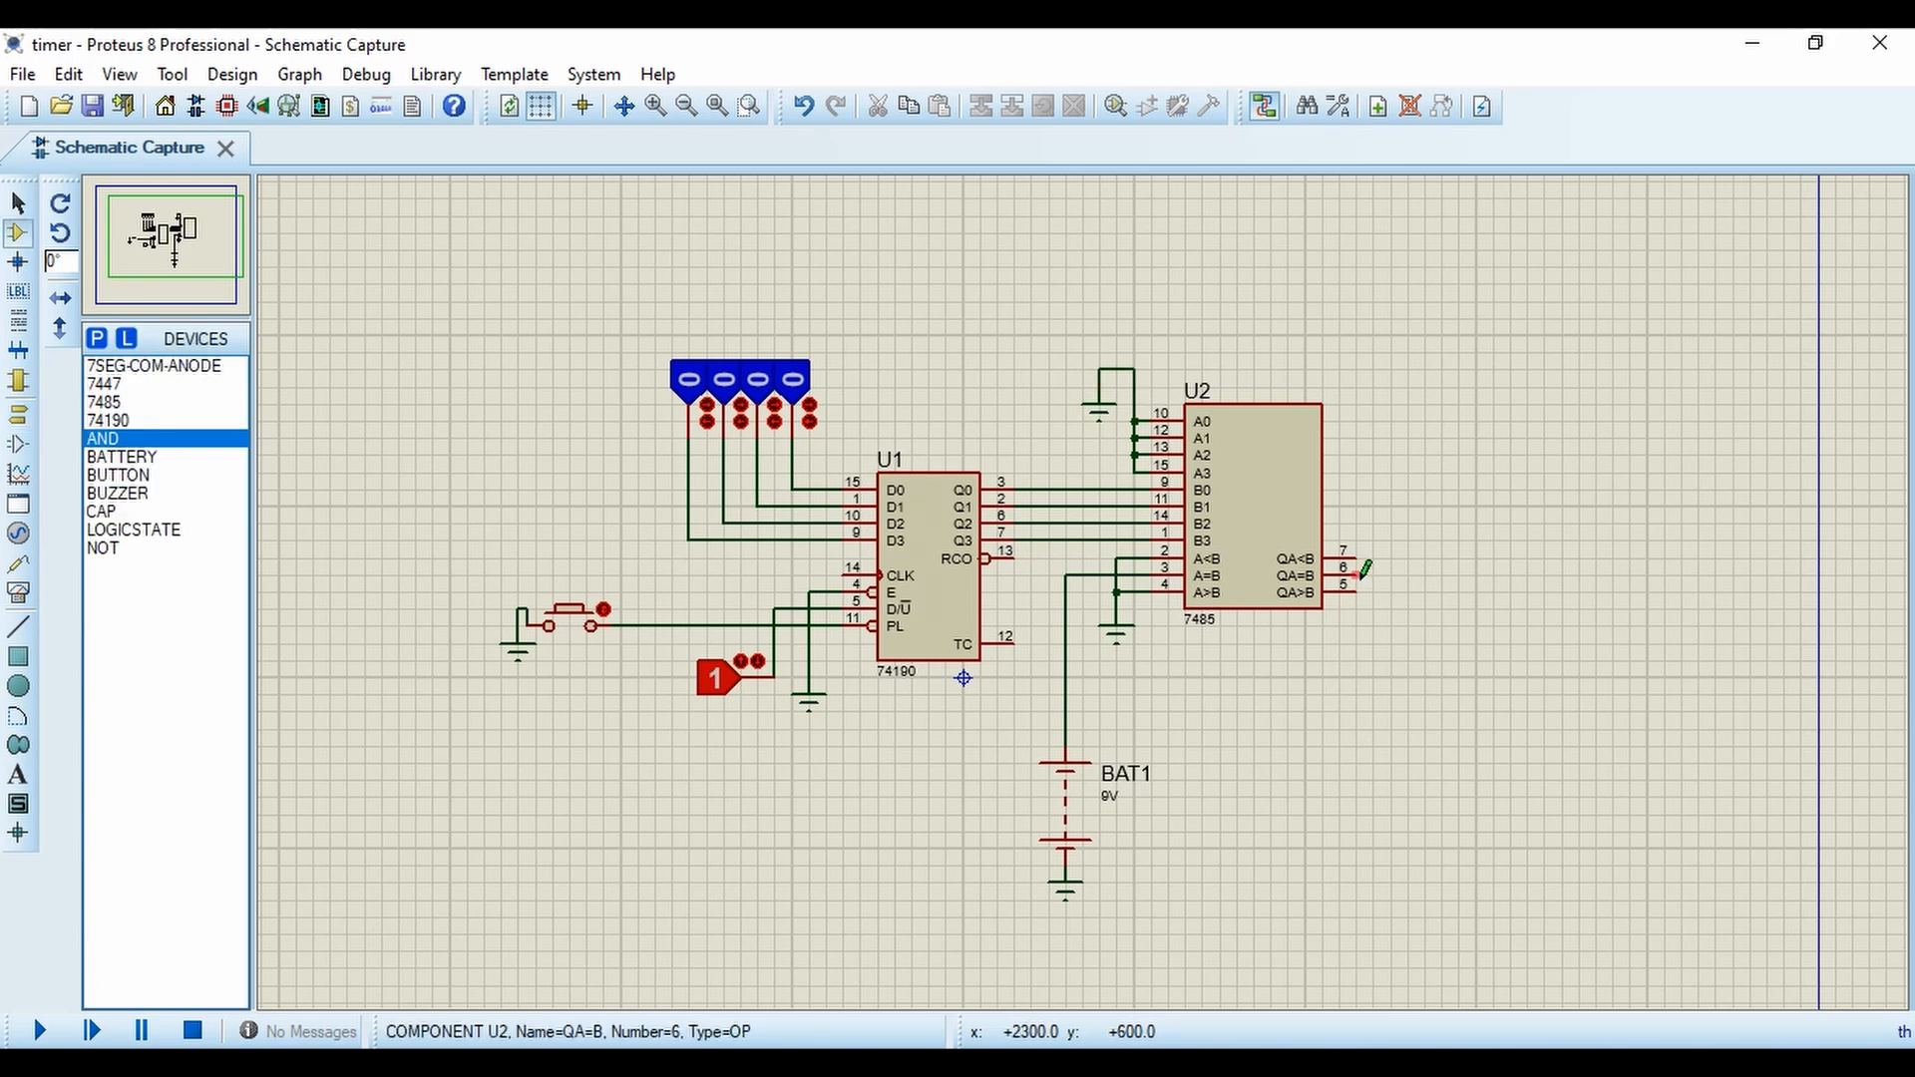
Run a wire from U2's QA=B output beneath the circuit to the left of the button and attach an upward-pointing NOT gate at its end.
left_click(1368, 564)
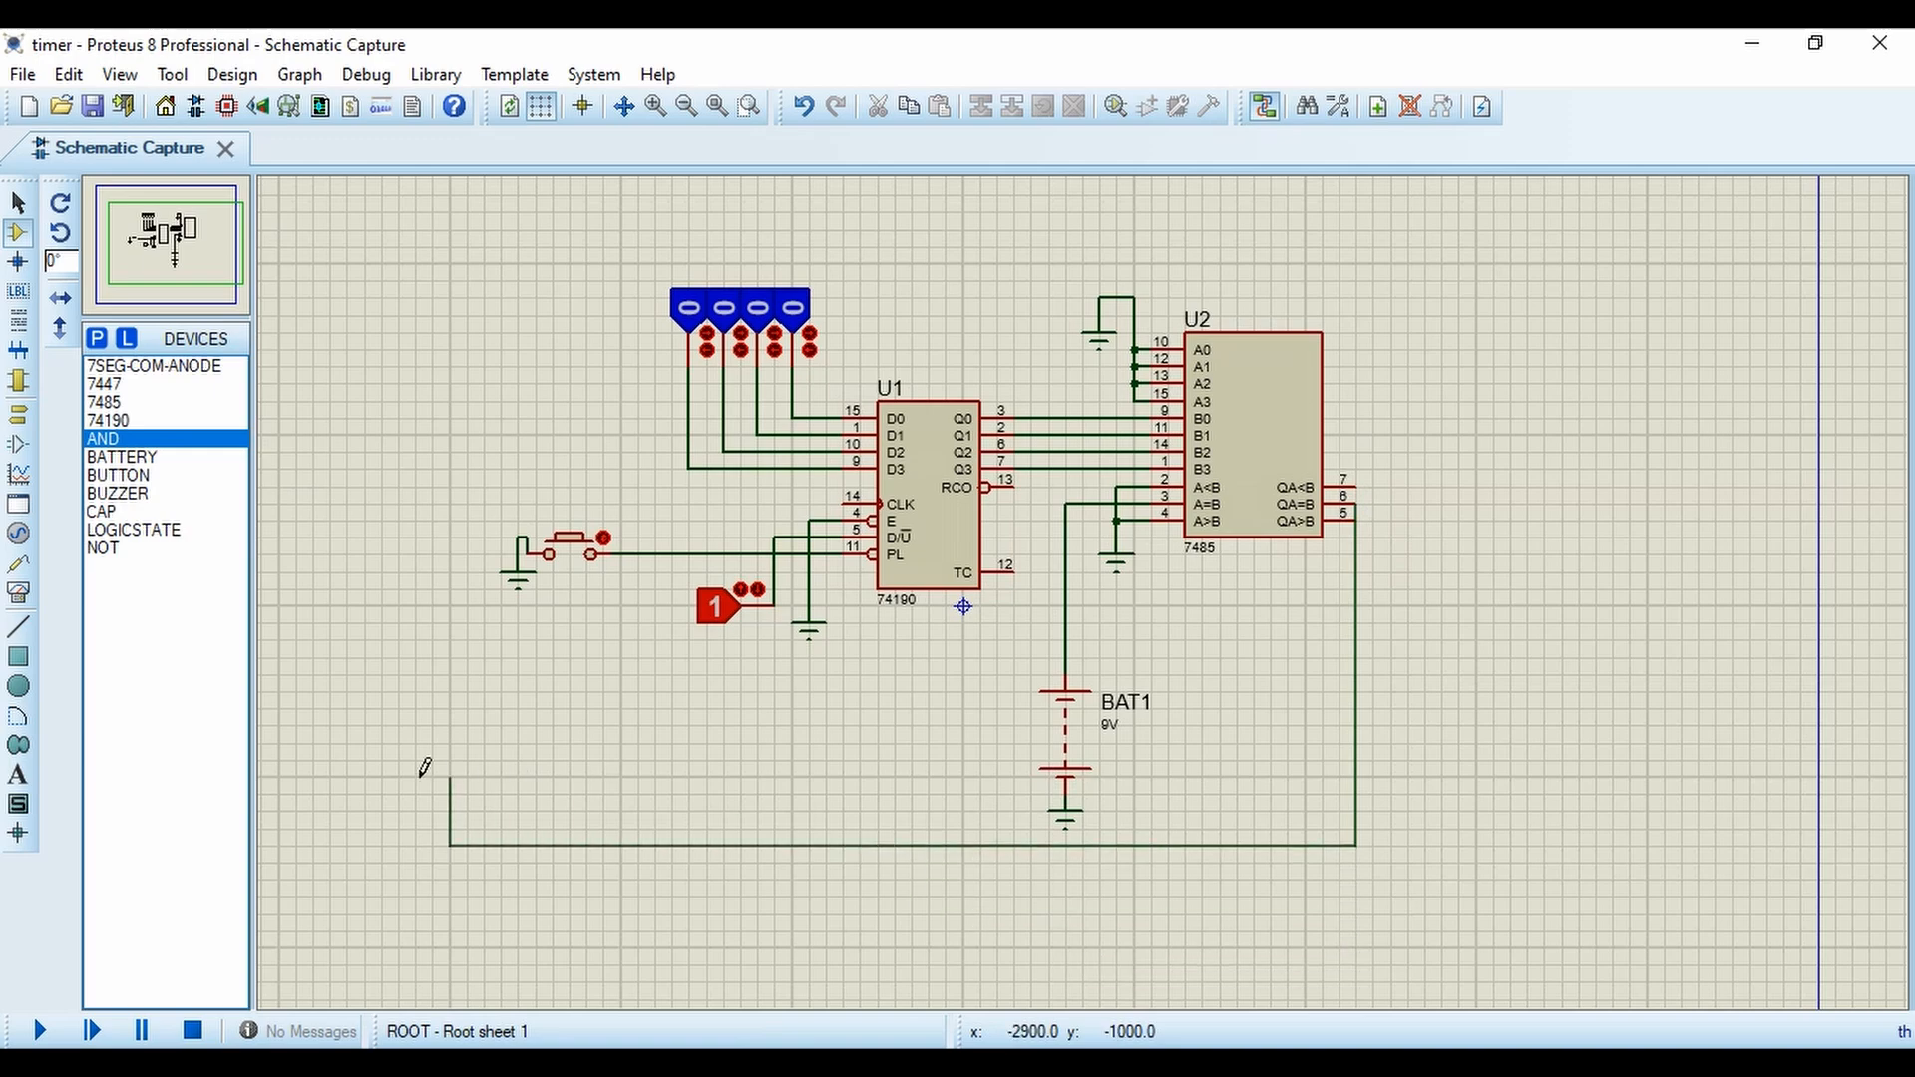
double_click(417, 659)
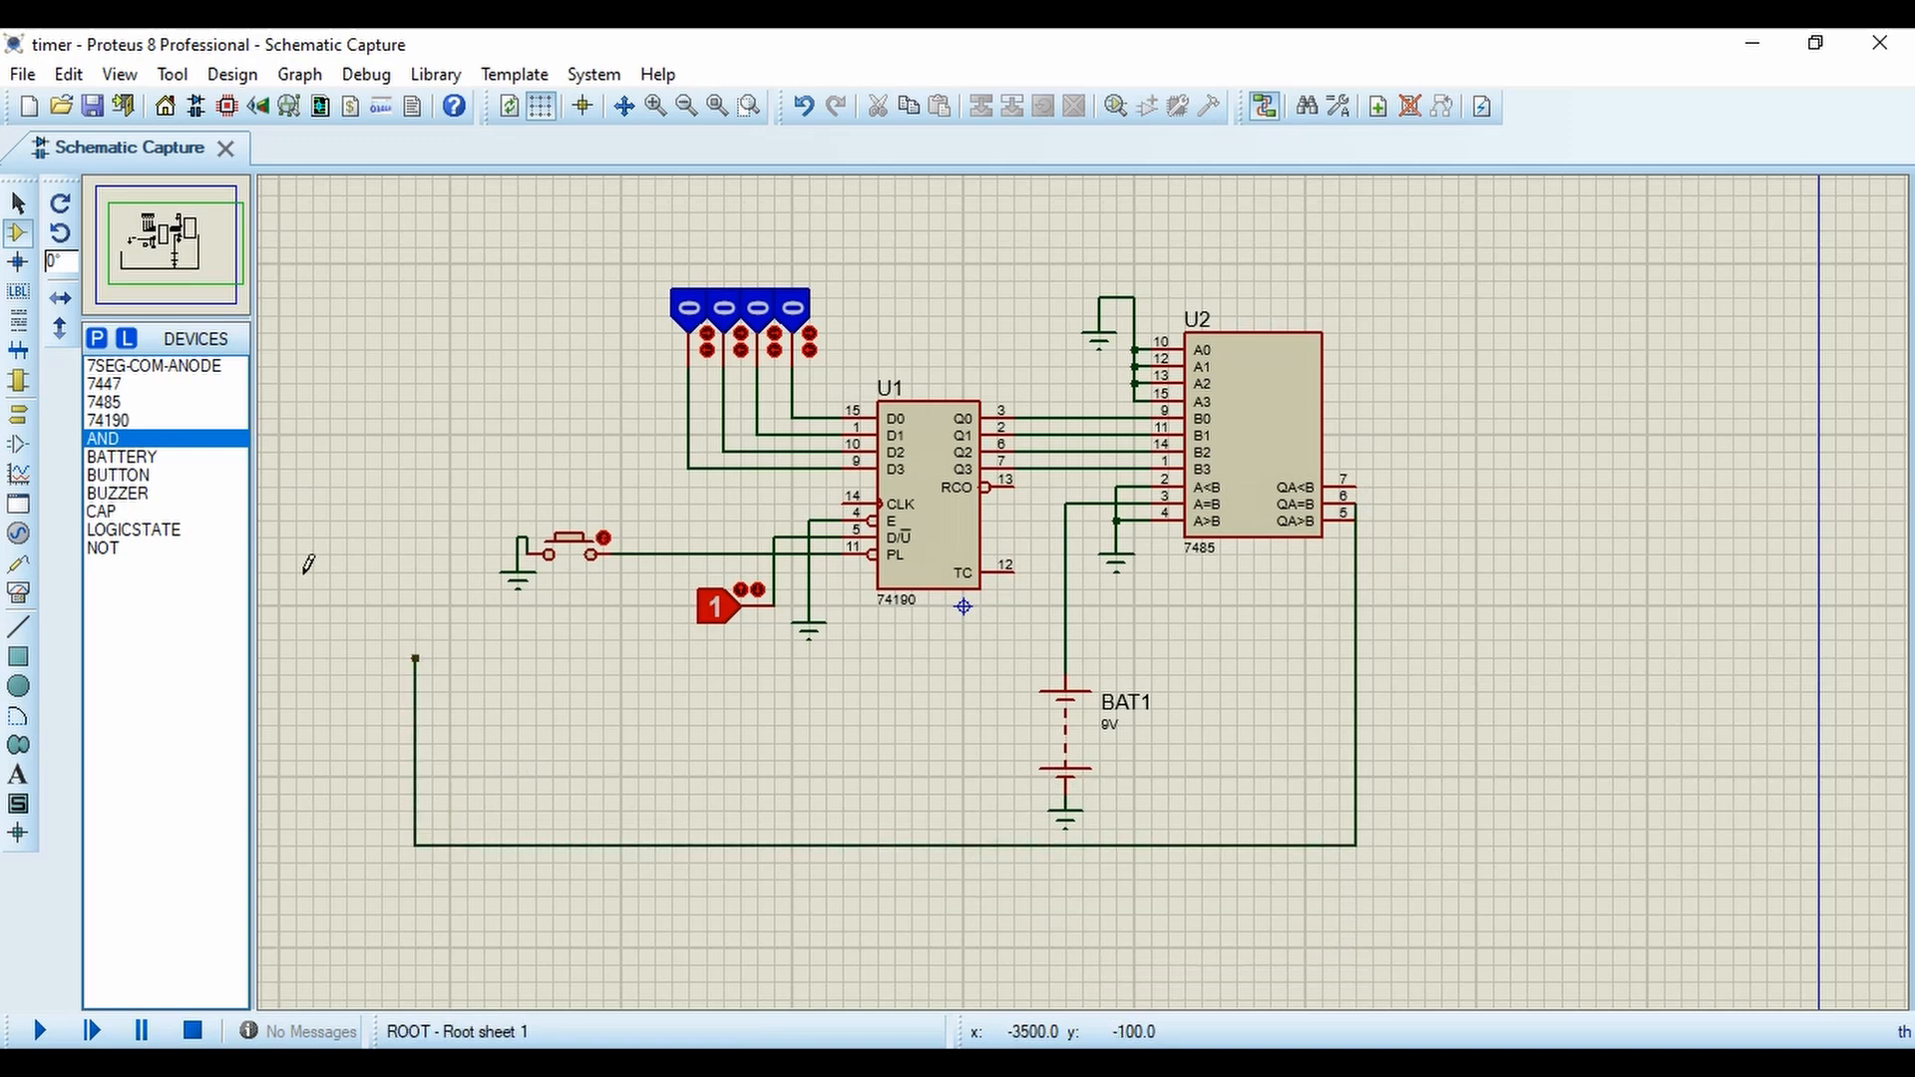
left_click(110, 548)
left_click(363, 536)
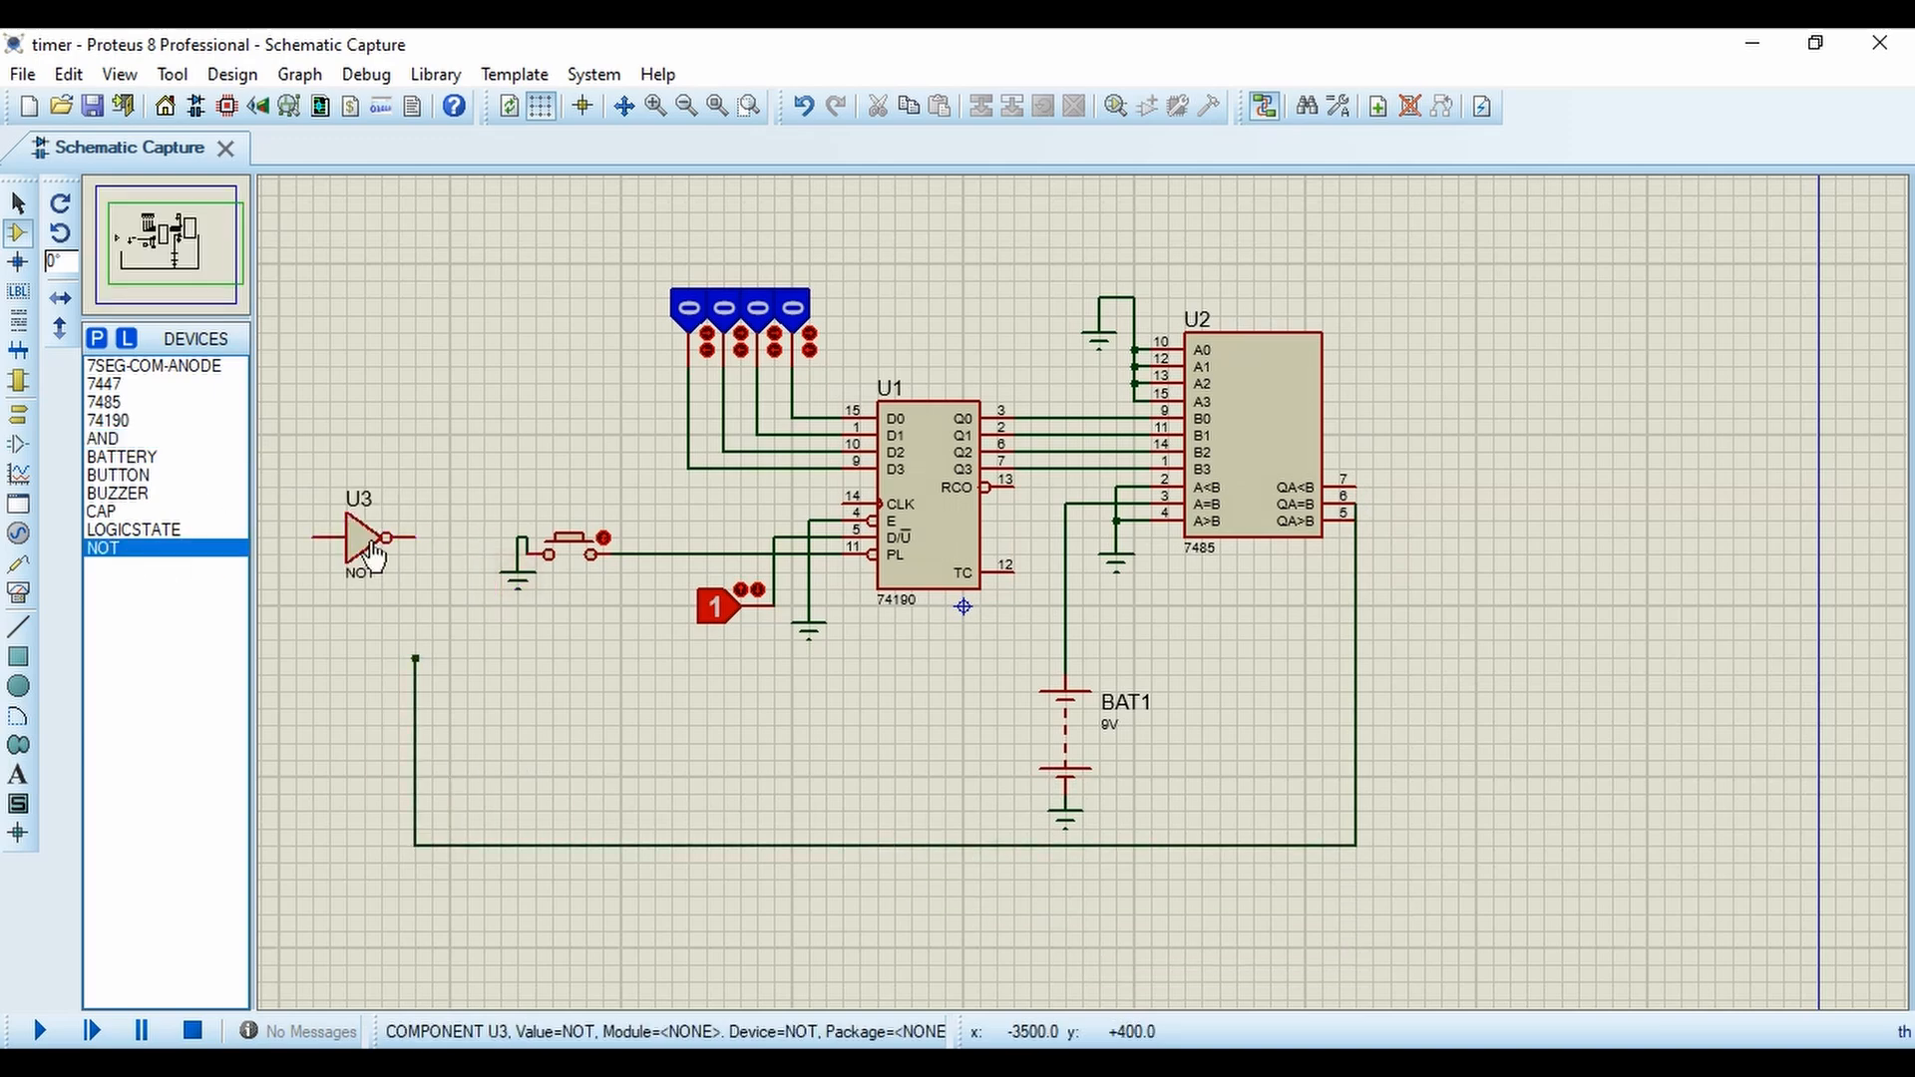
right_click(365, 539)
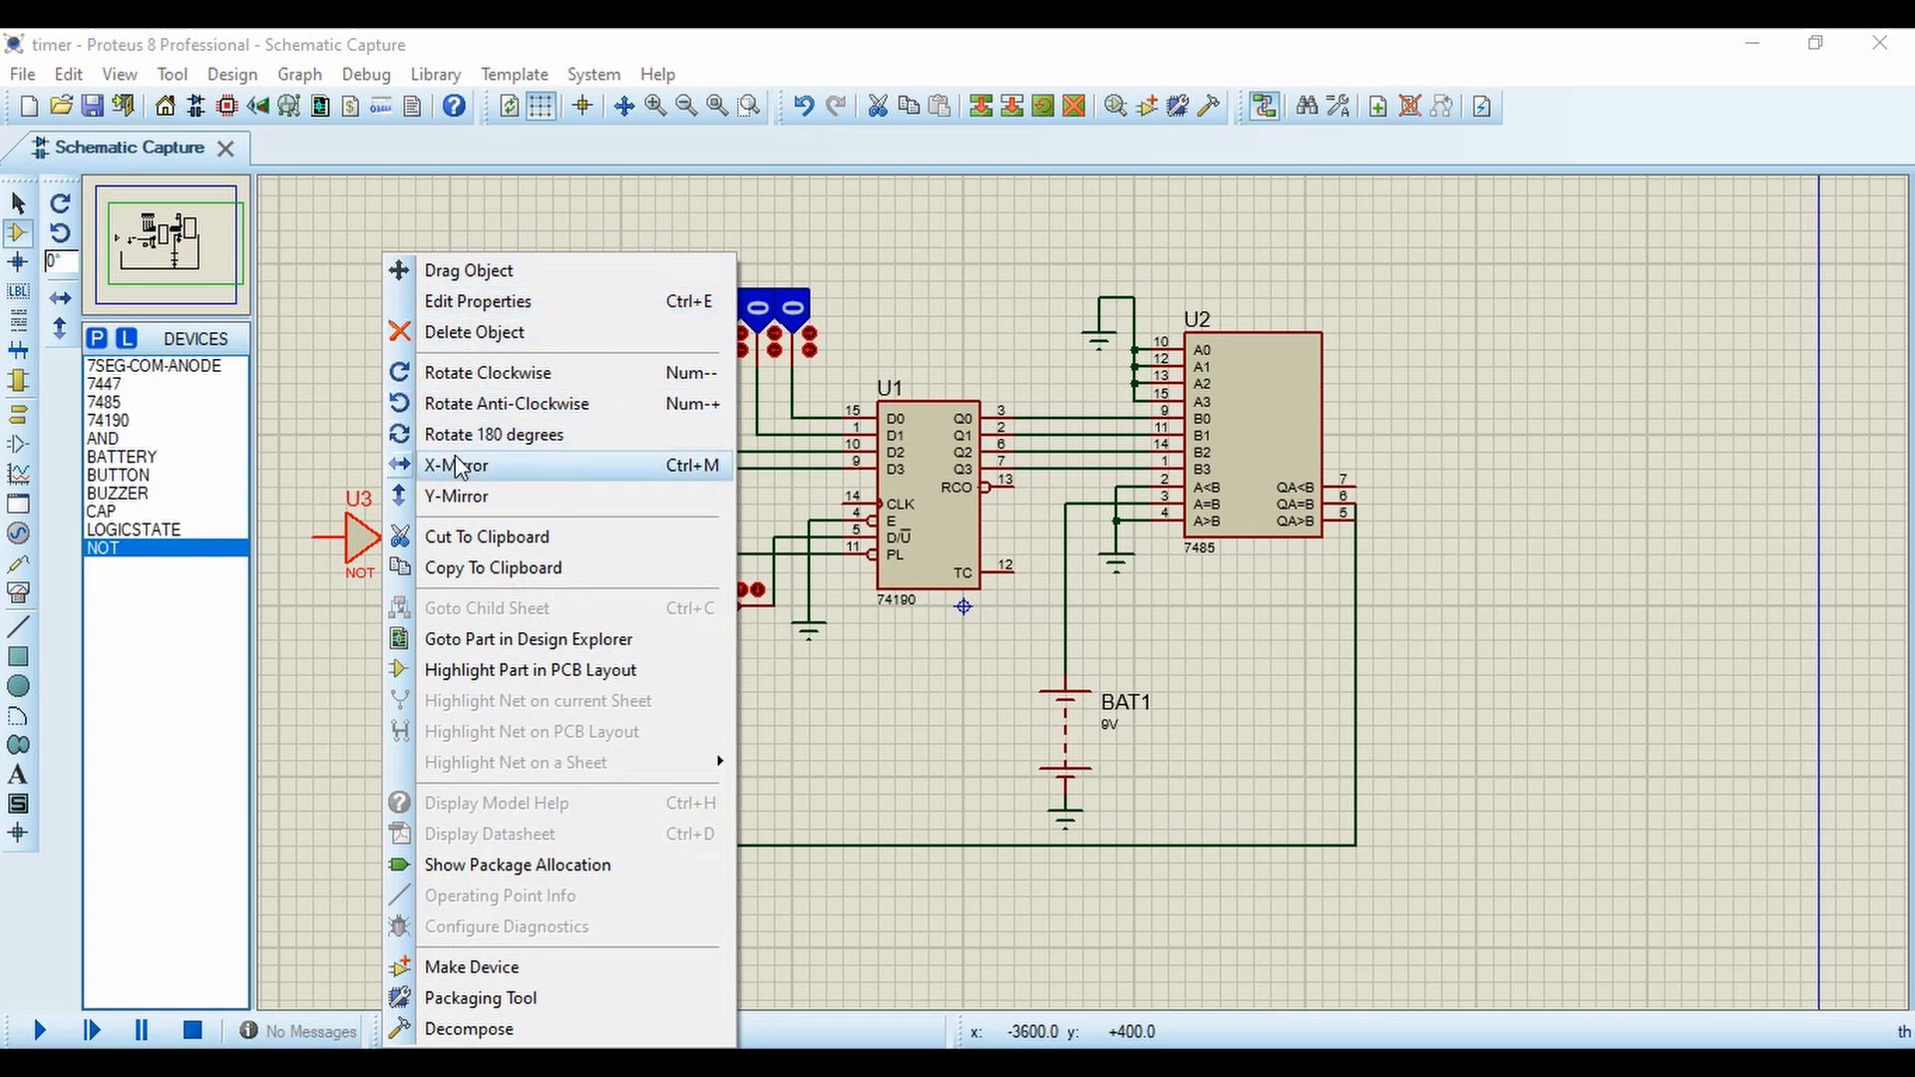
left_click(458, 372)
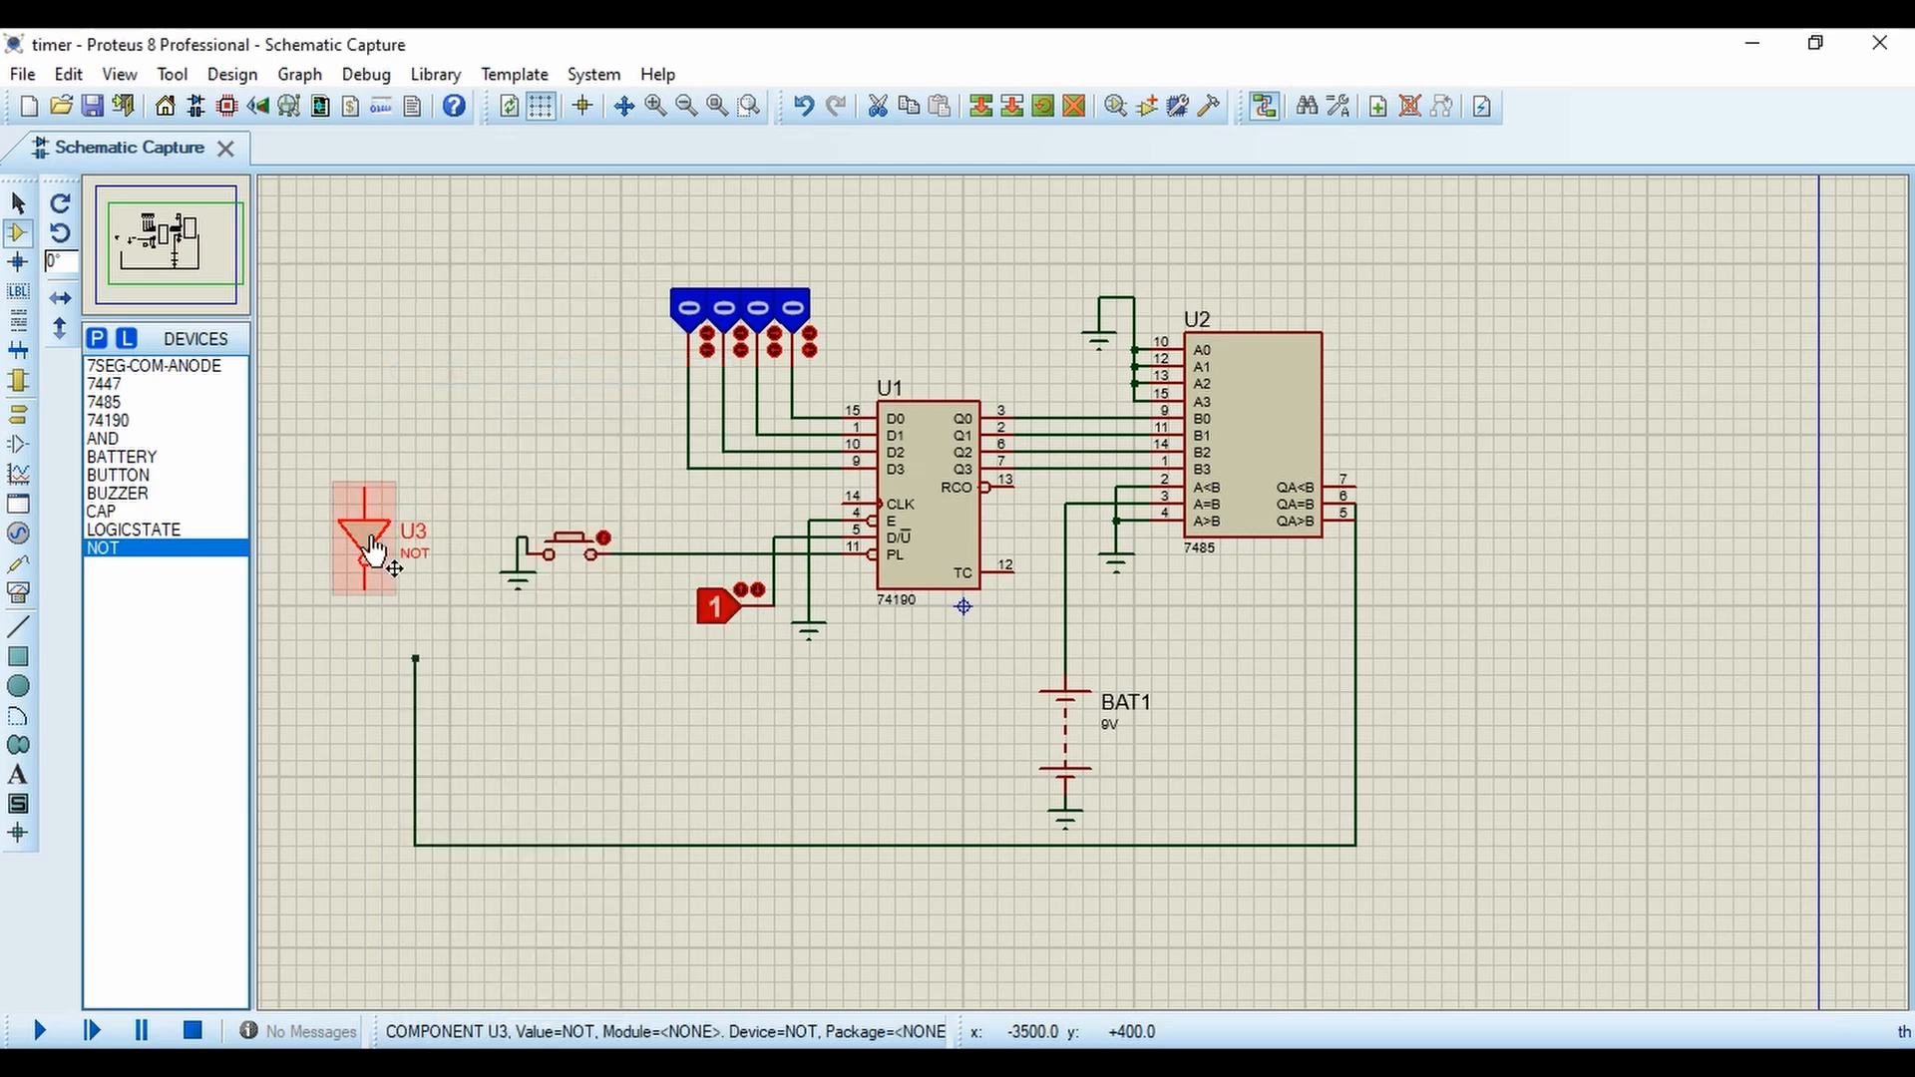
left_click_drag(365, 539, 415, 589)
right_click(445, 587)
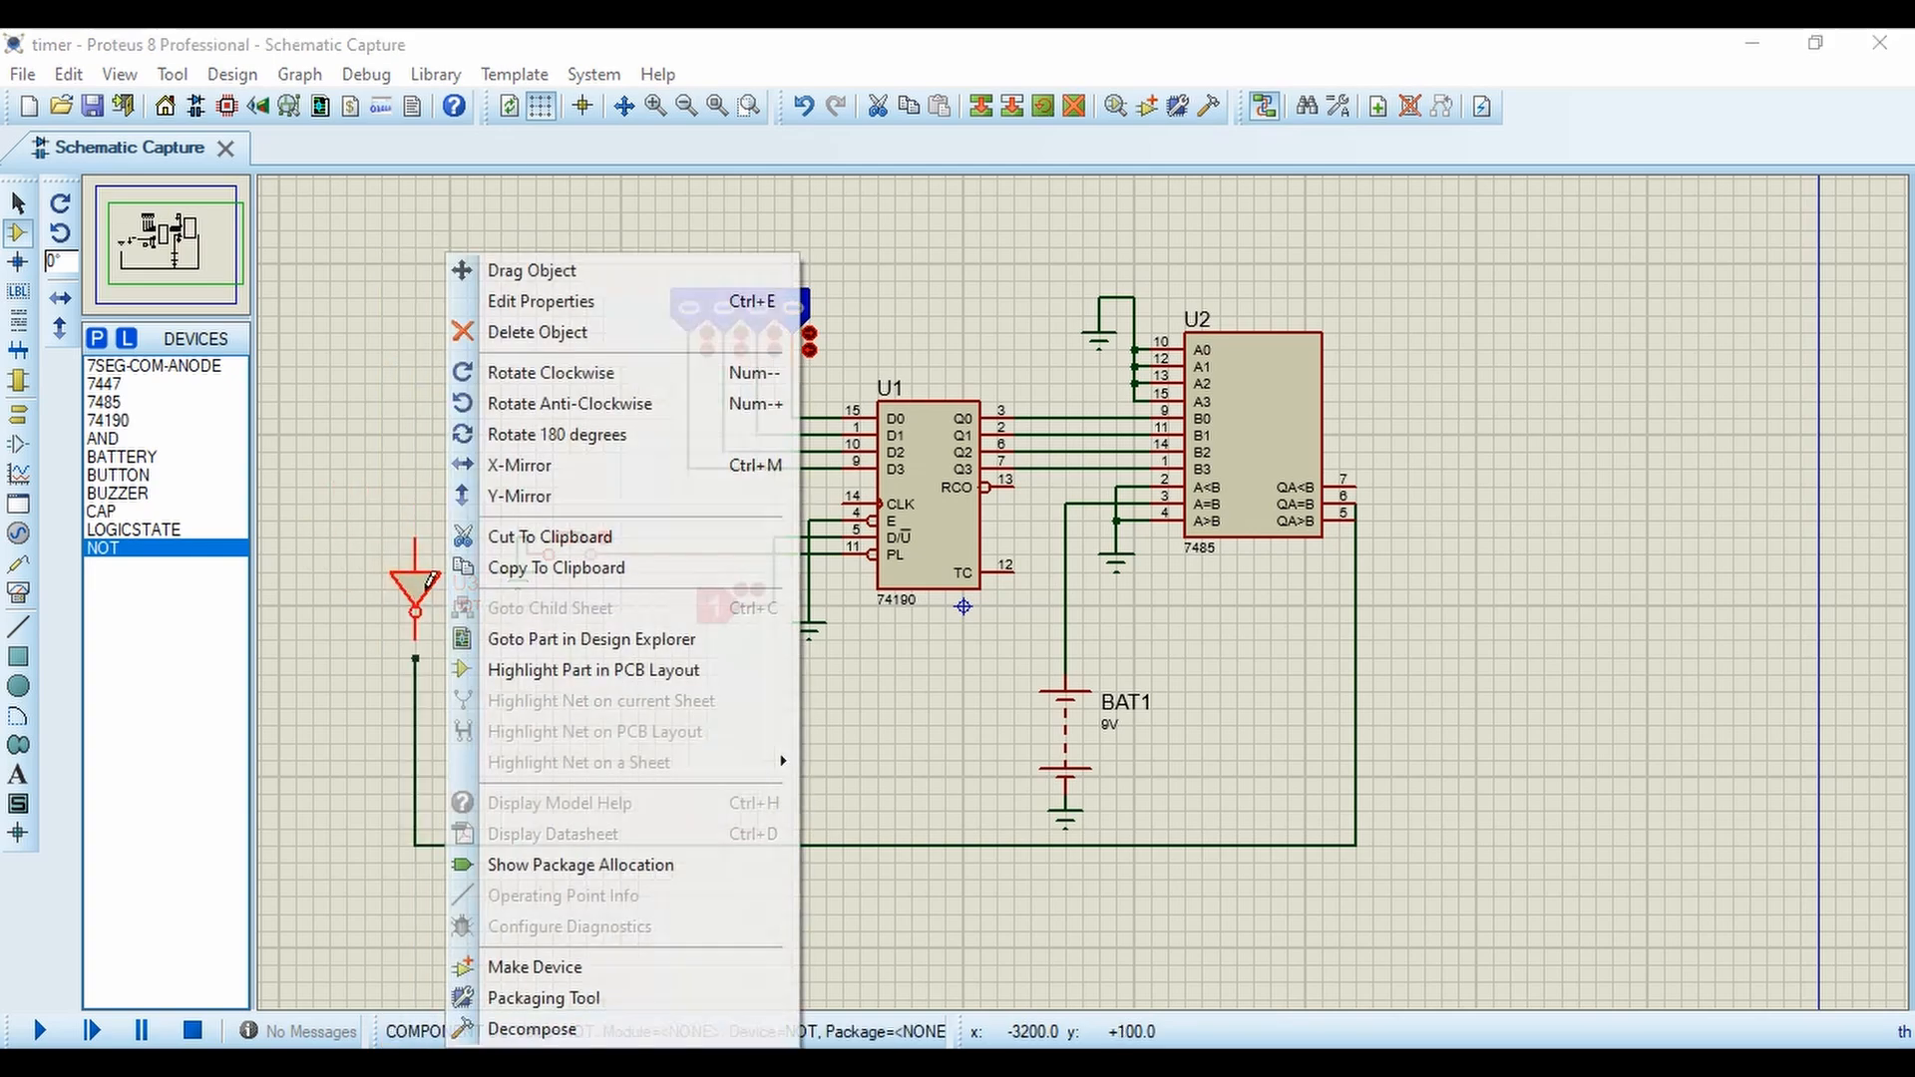
left_click(540, 442)
left_click(517, 661)
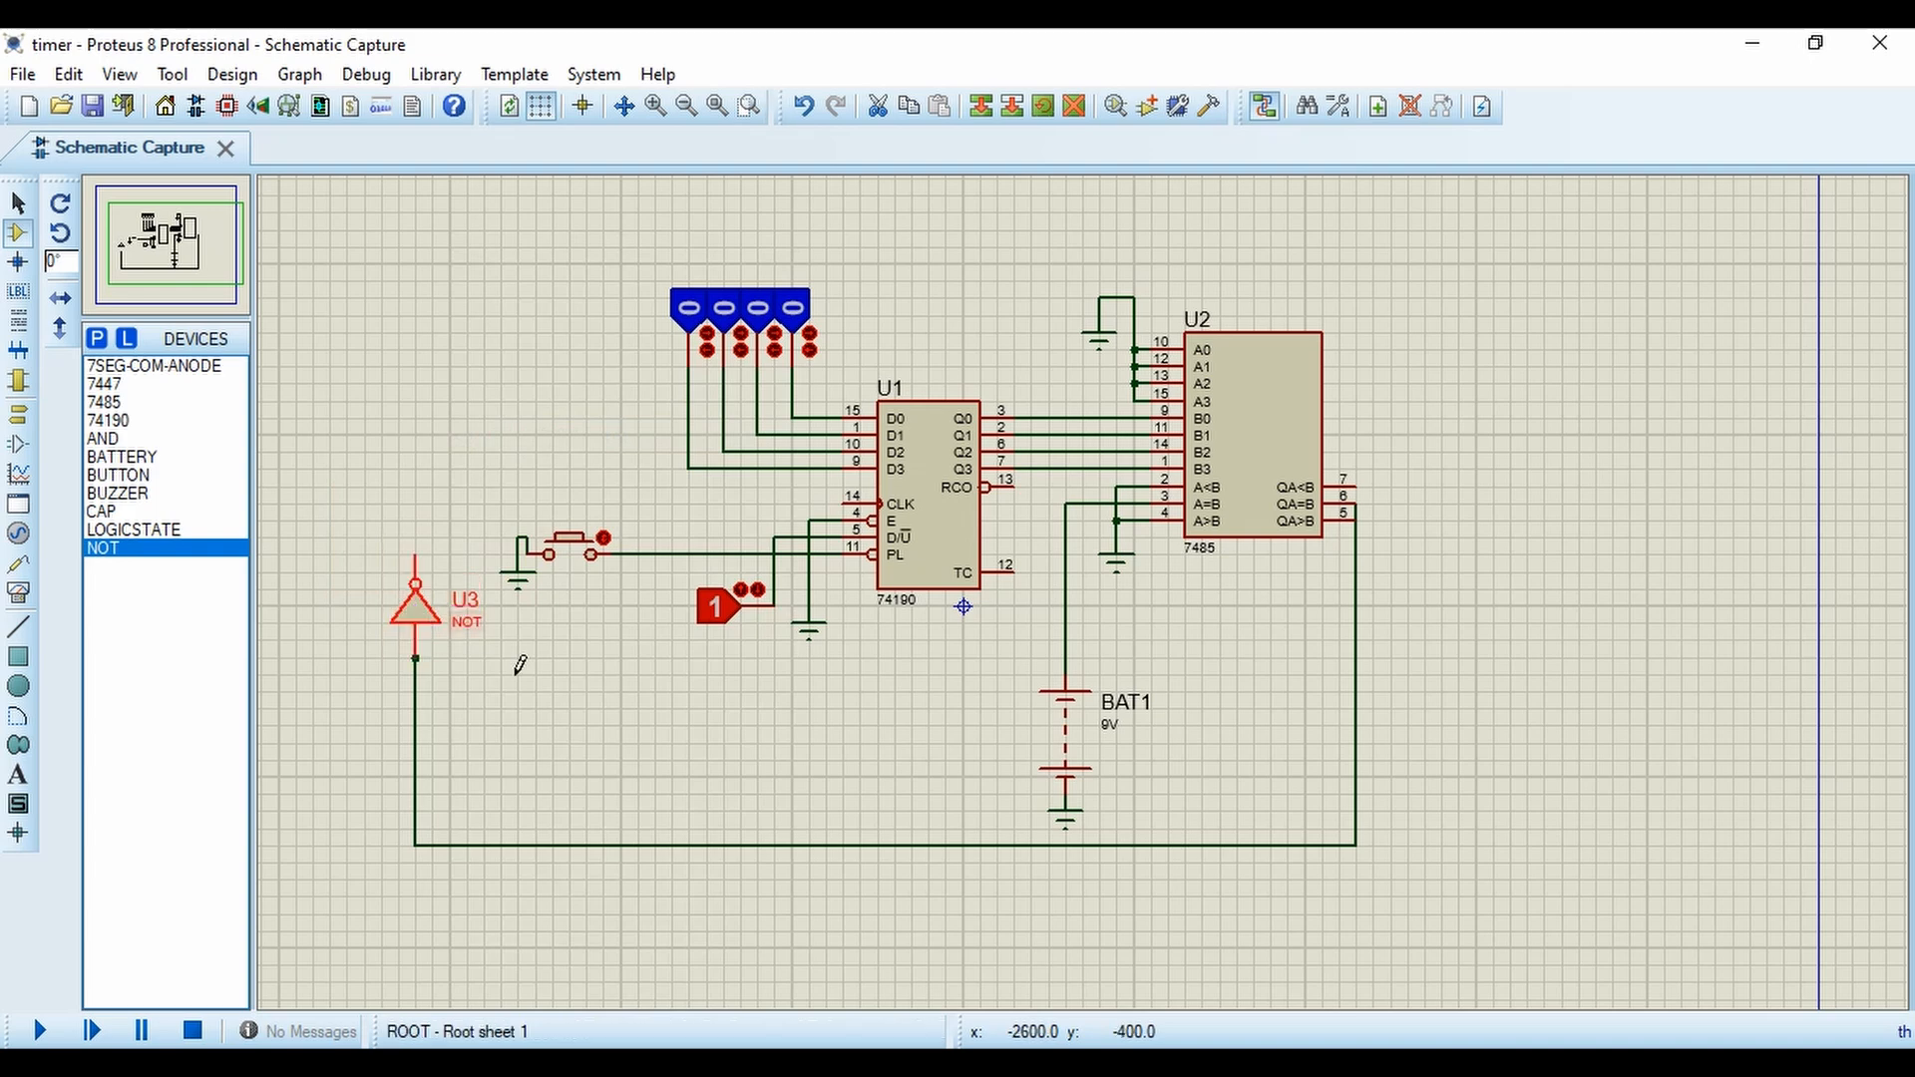
Place an AND gate above the button, left of U1, and wire its output to U1's CLK input.
left_click(103, 437)
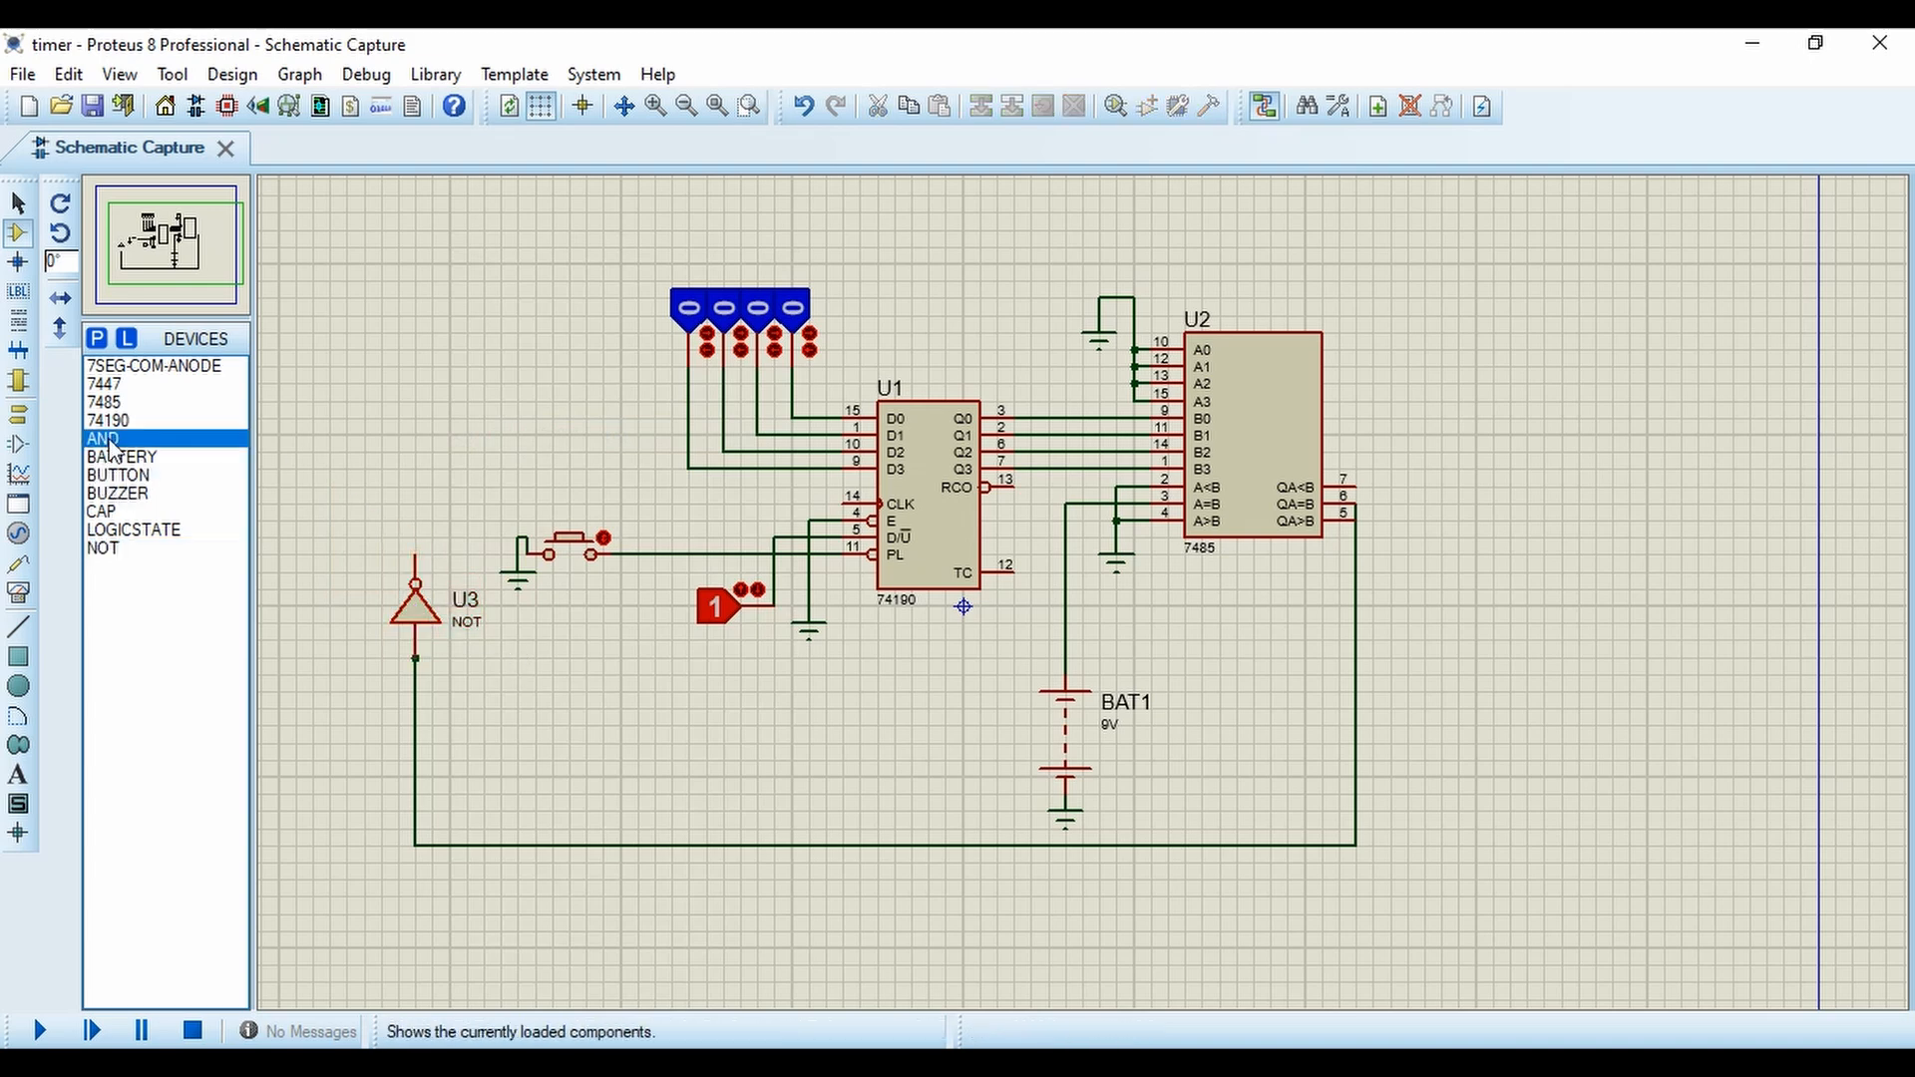
left_click(355, 439)
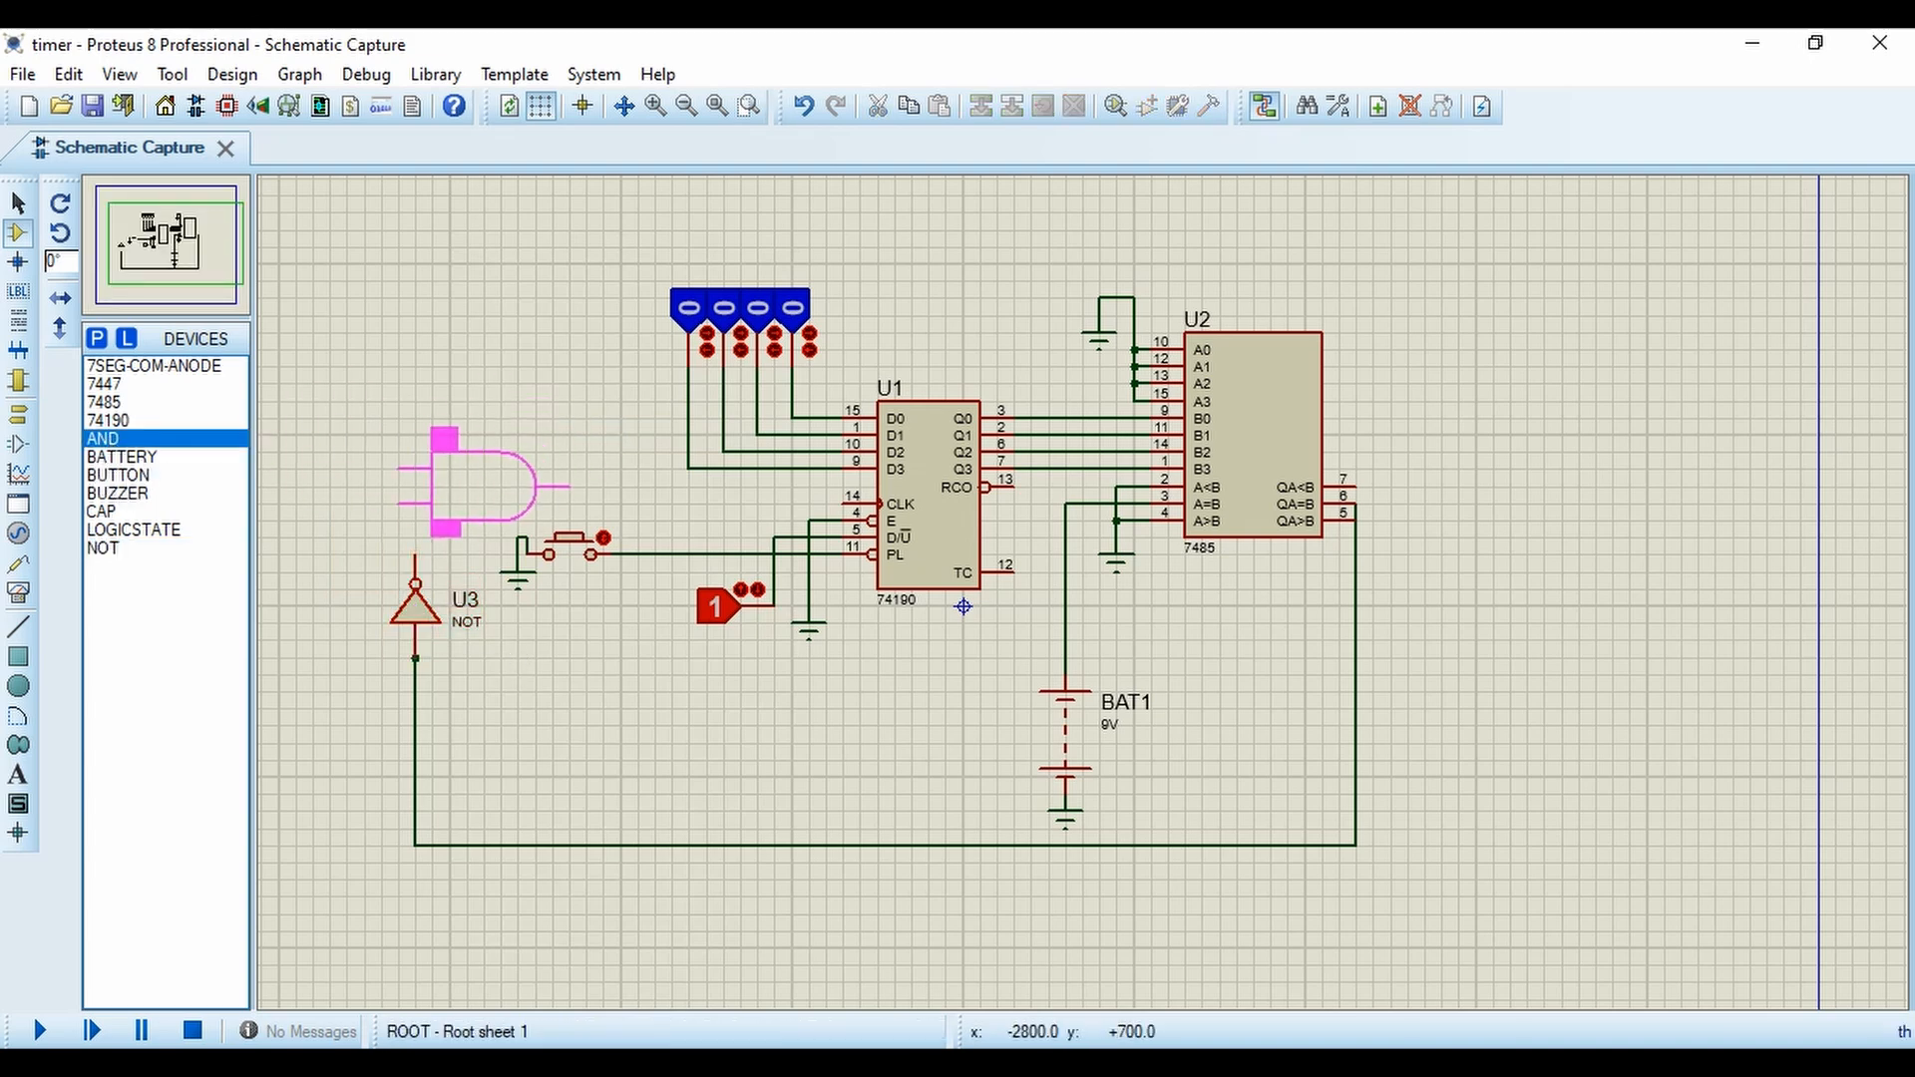
left_click(484, 483)
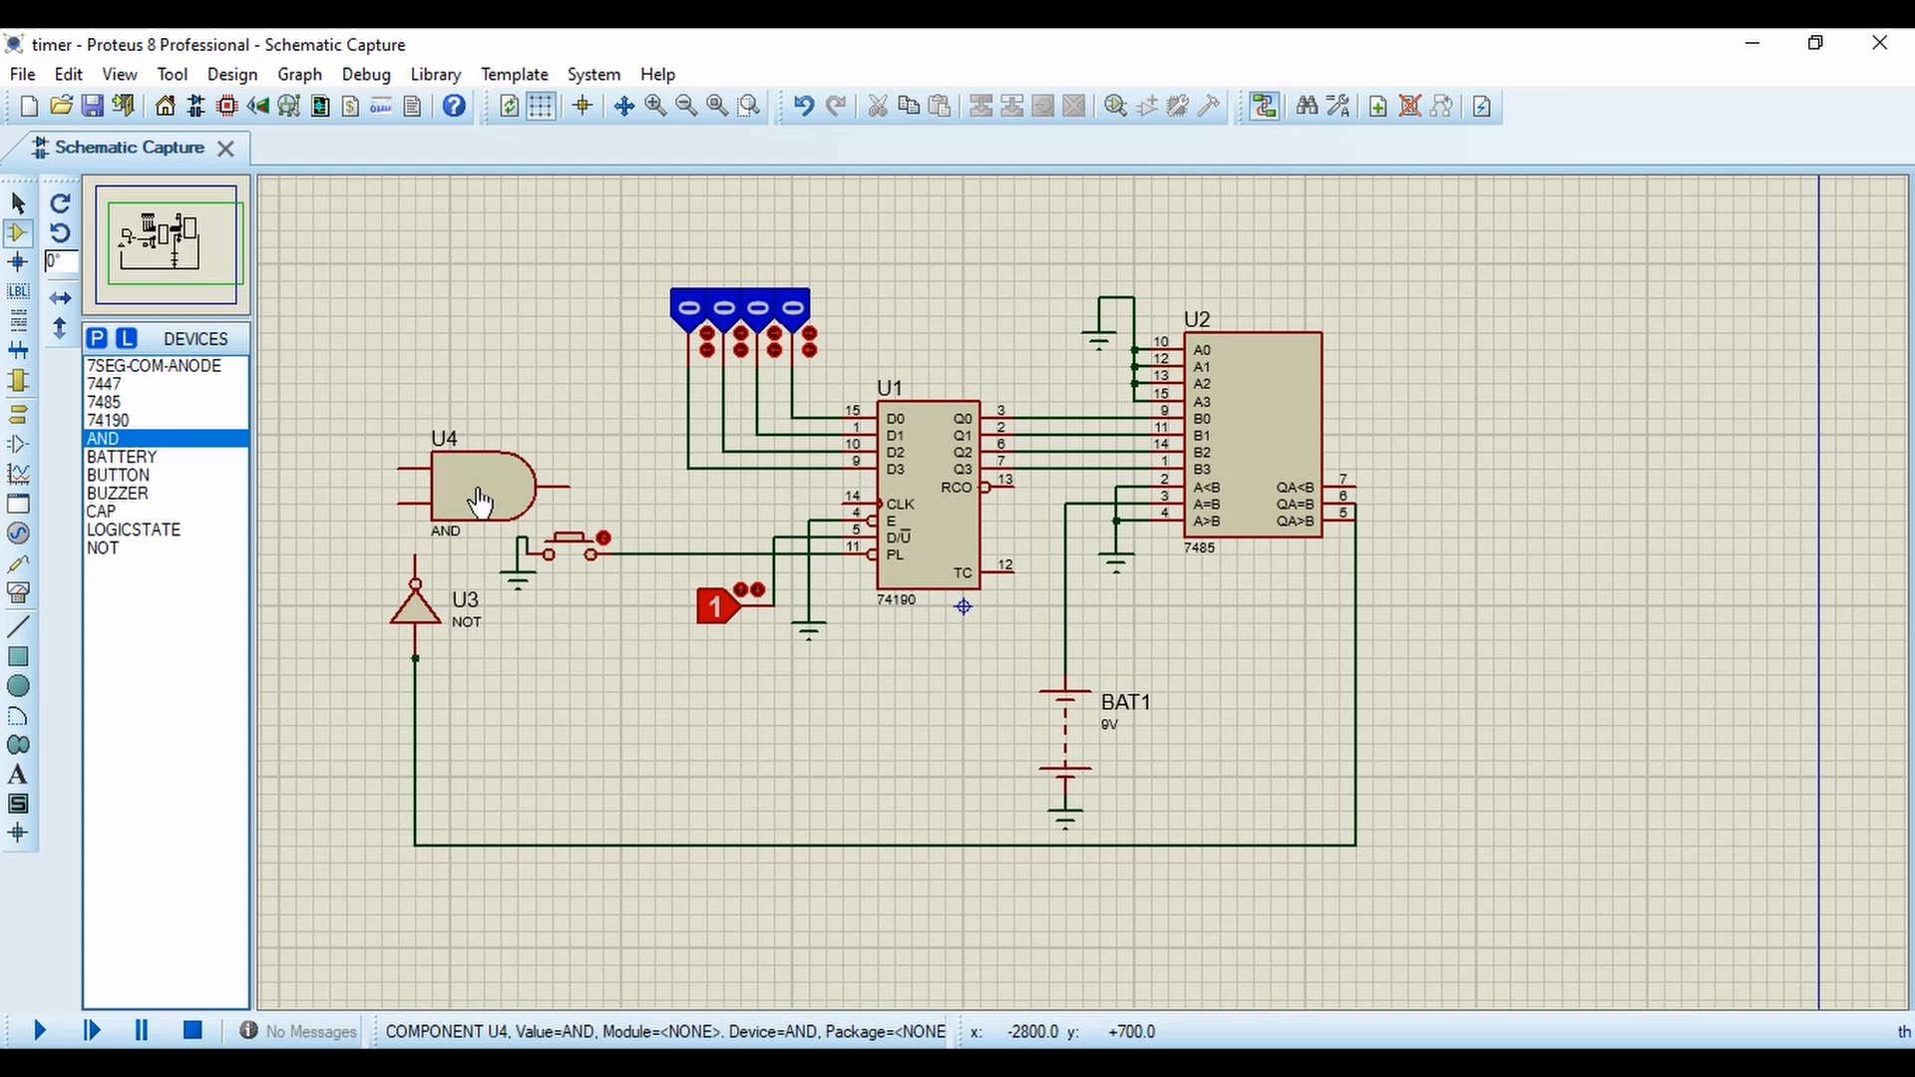
left_click(570, 487)
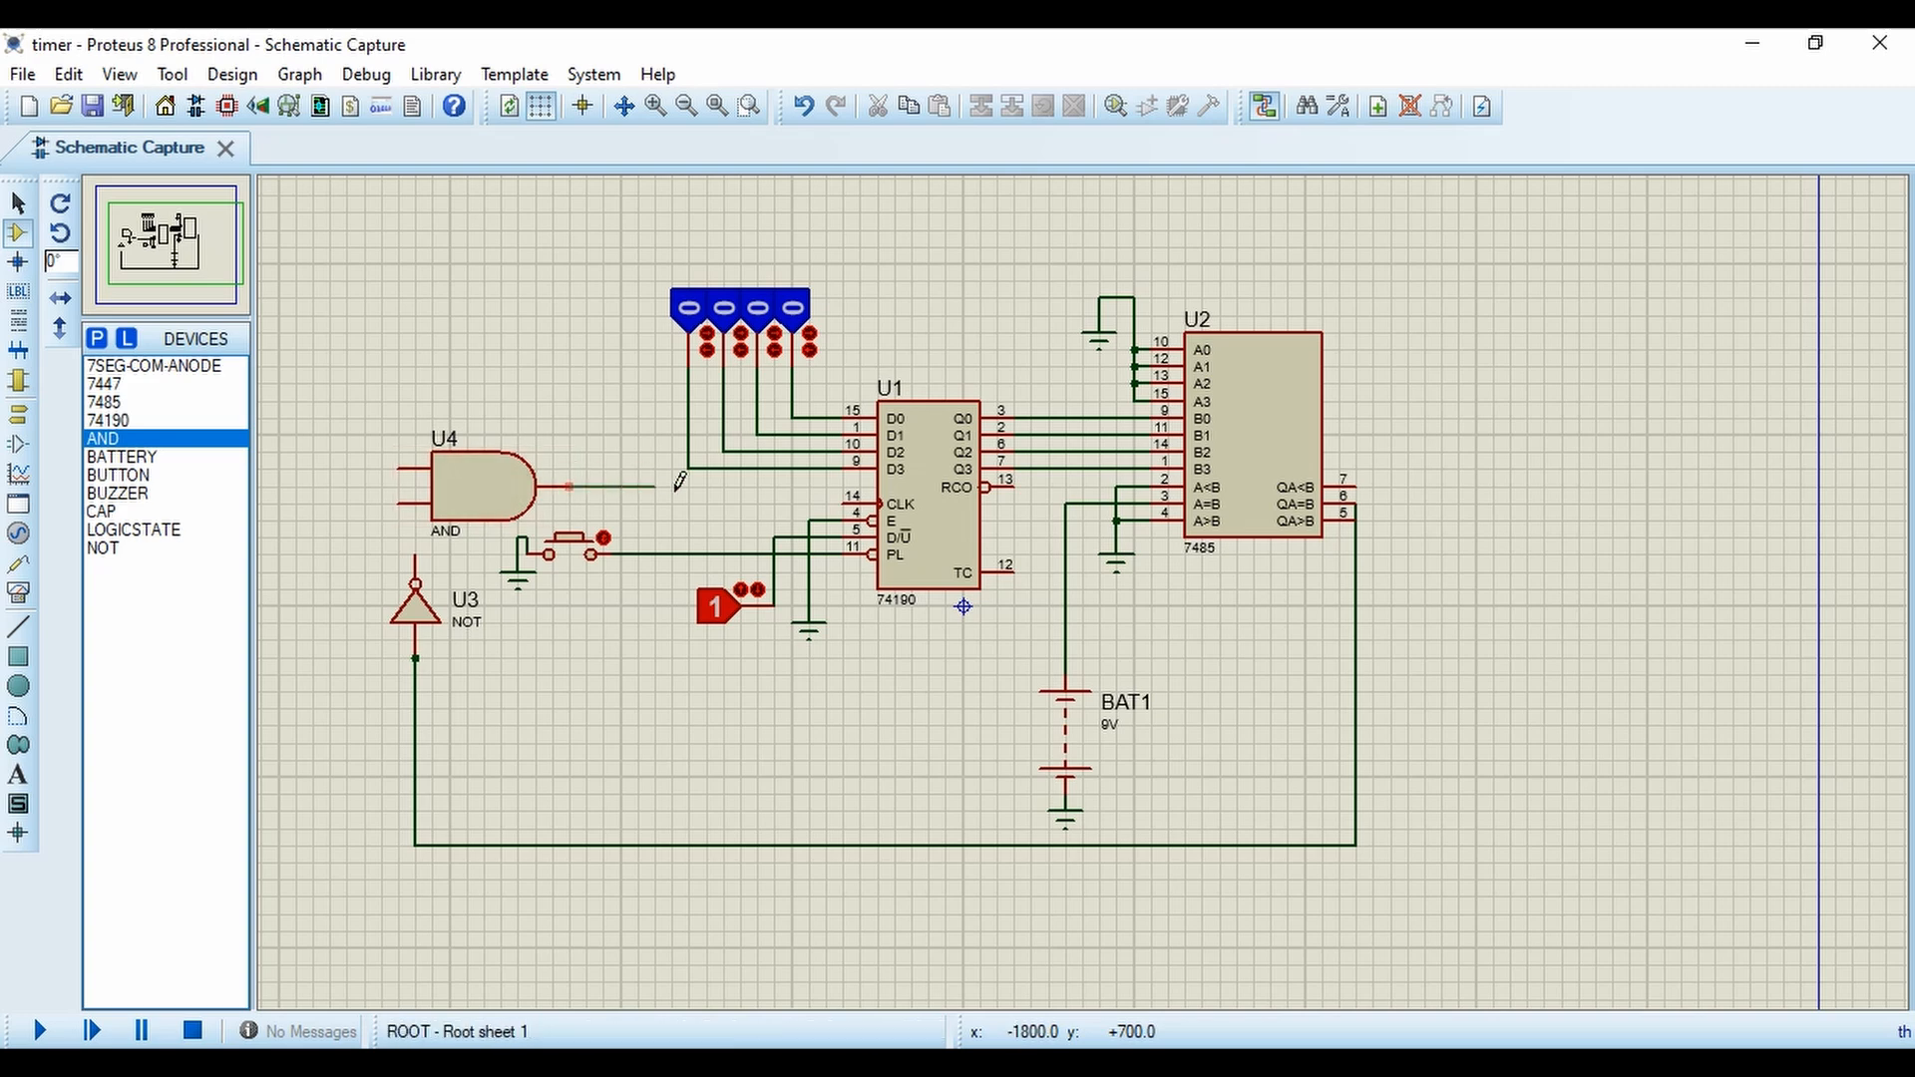
left_click(853, 489)
Shift AND gate U4 one grid square toward U1 and wire its lower input to the NOT gate's output.
left_click(505, 504)
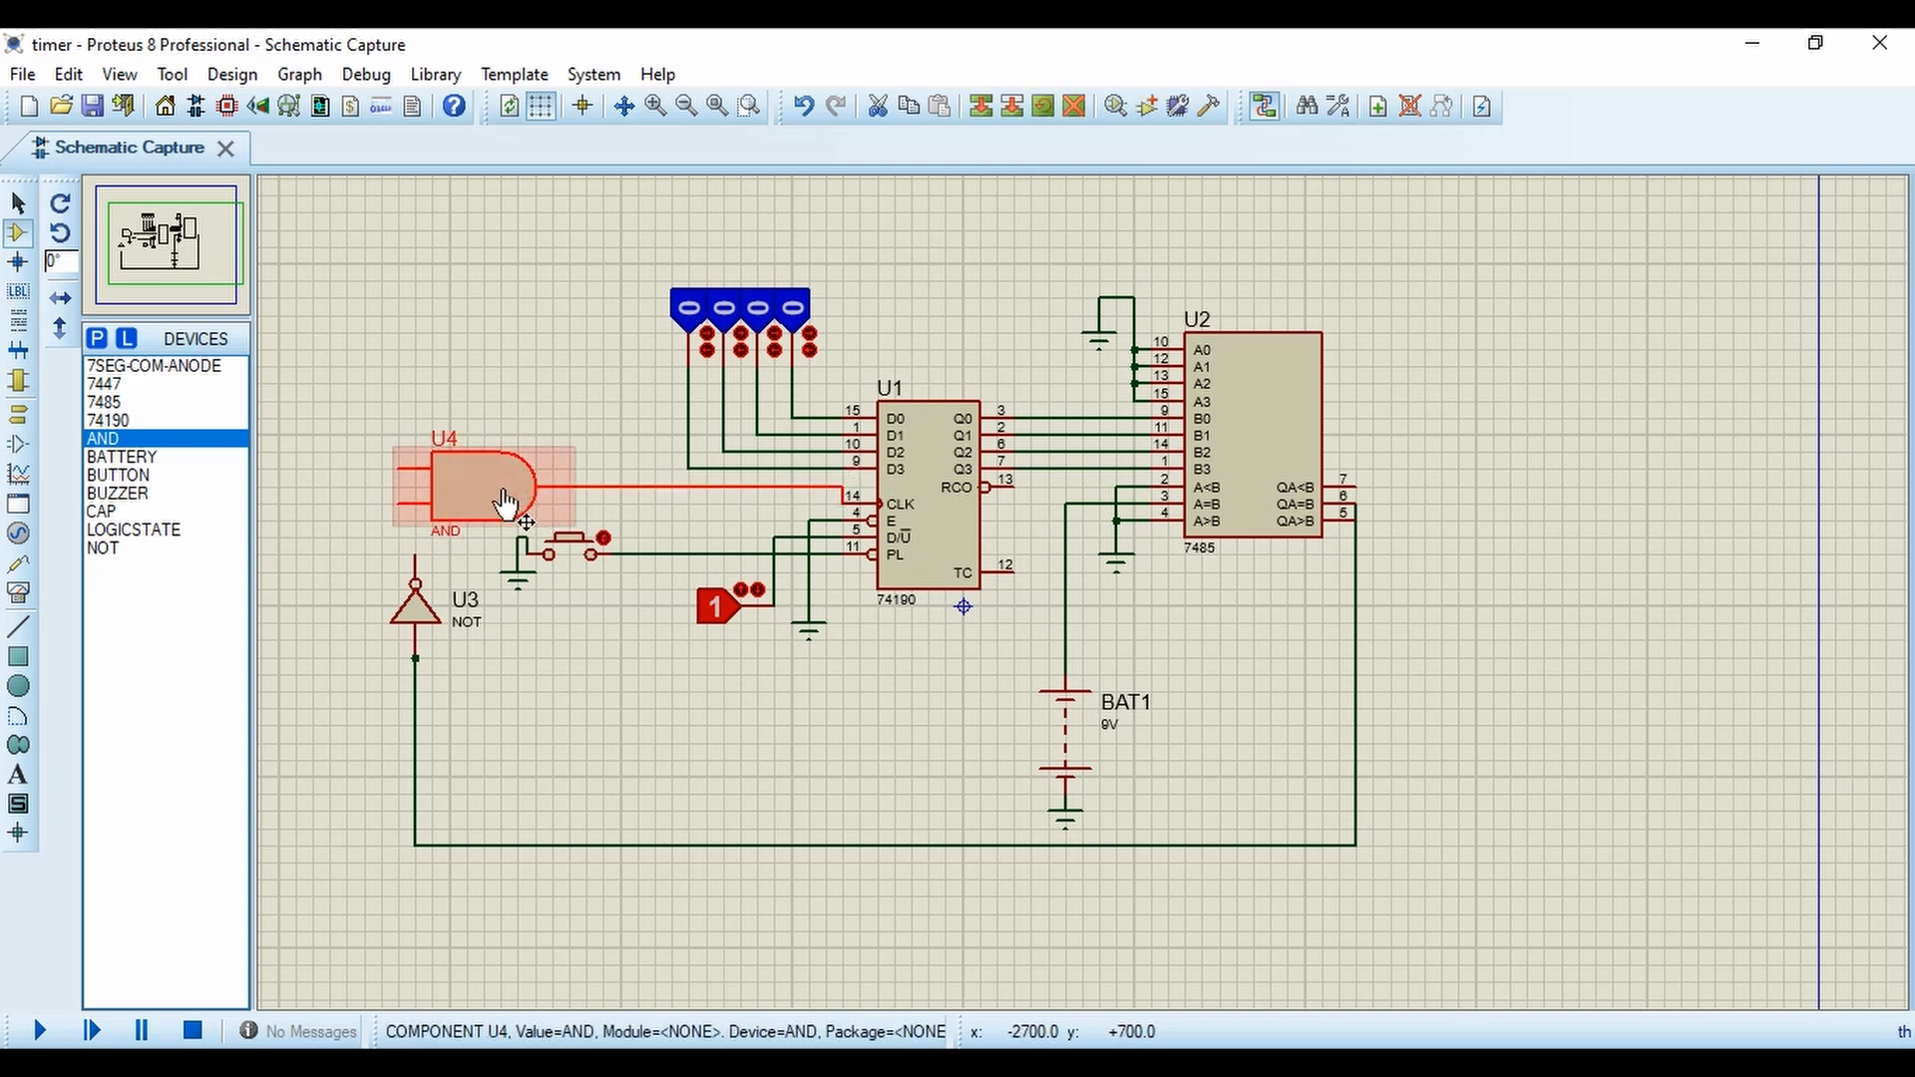
left_click_drag(506, 503, 524, 504)
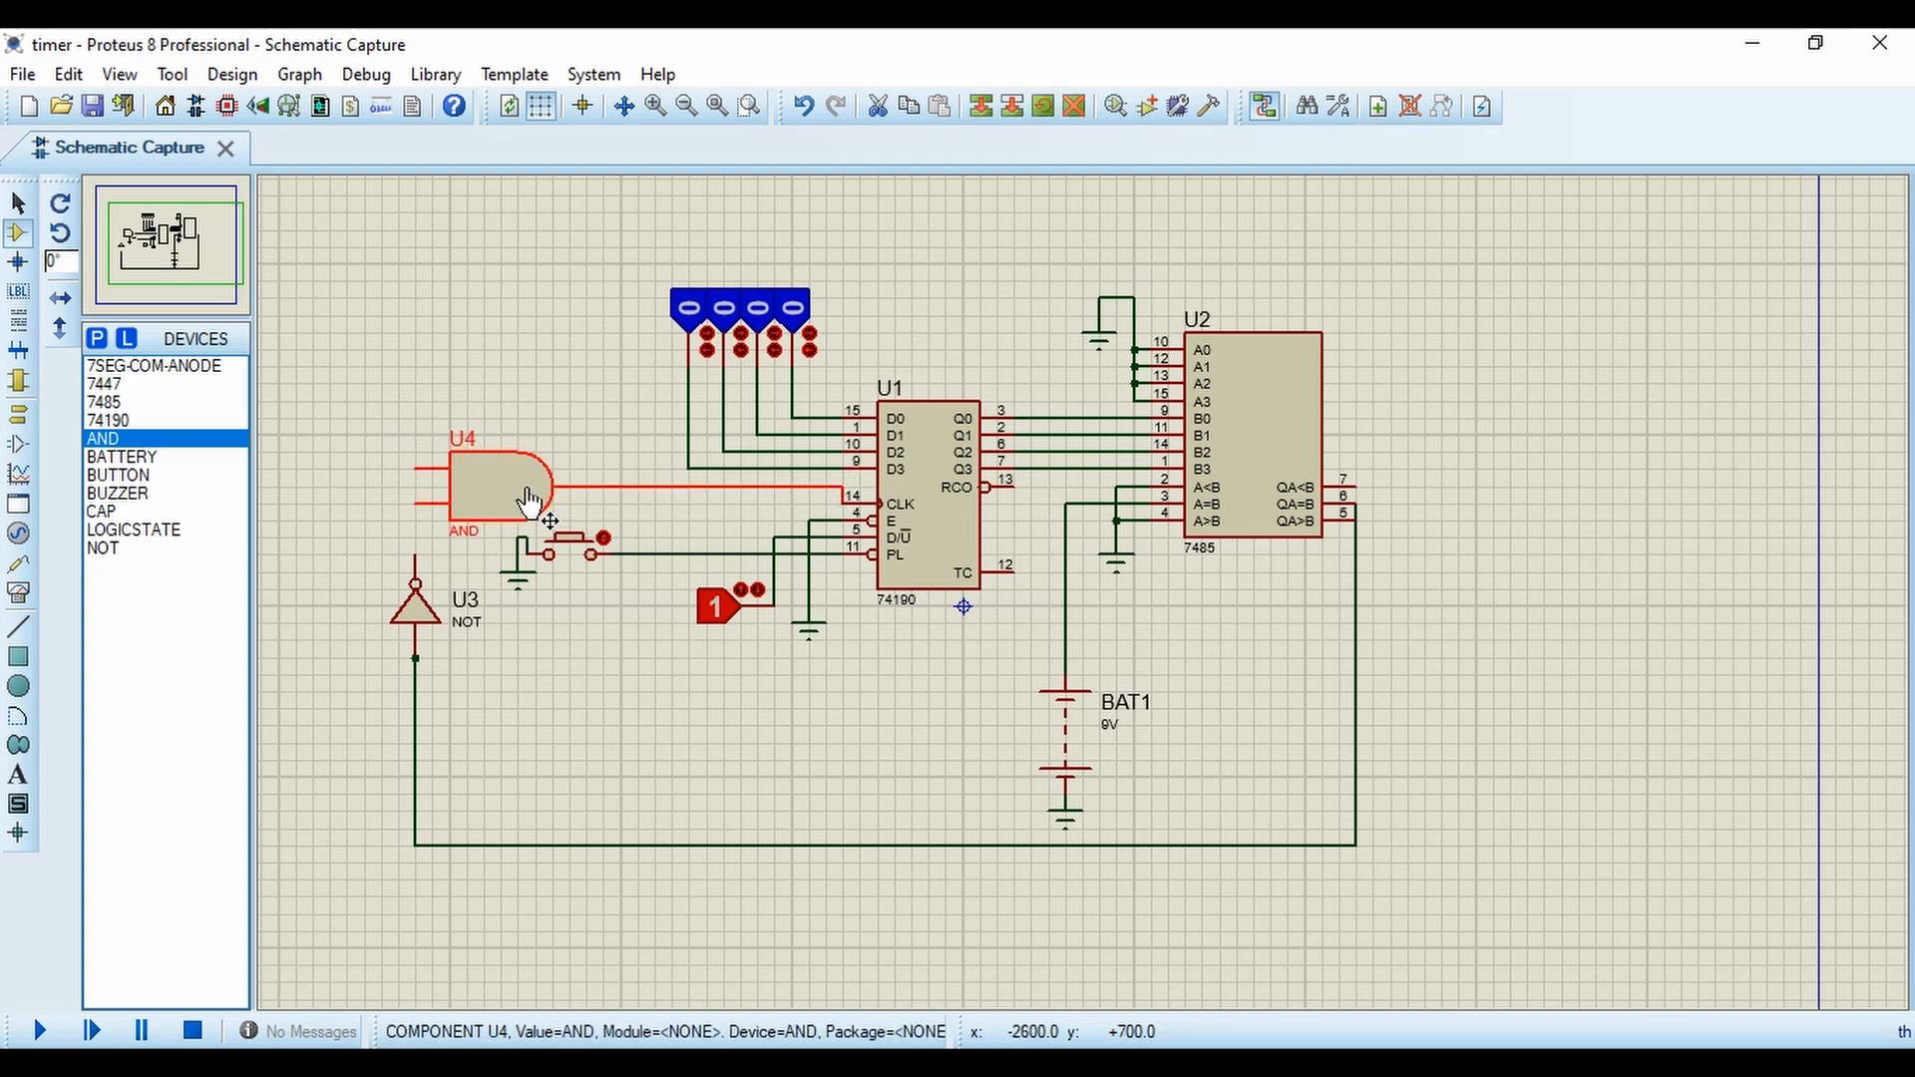
left_click(416, 503)
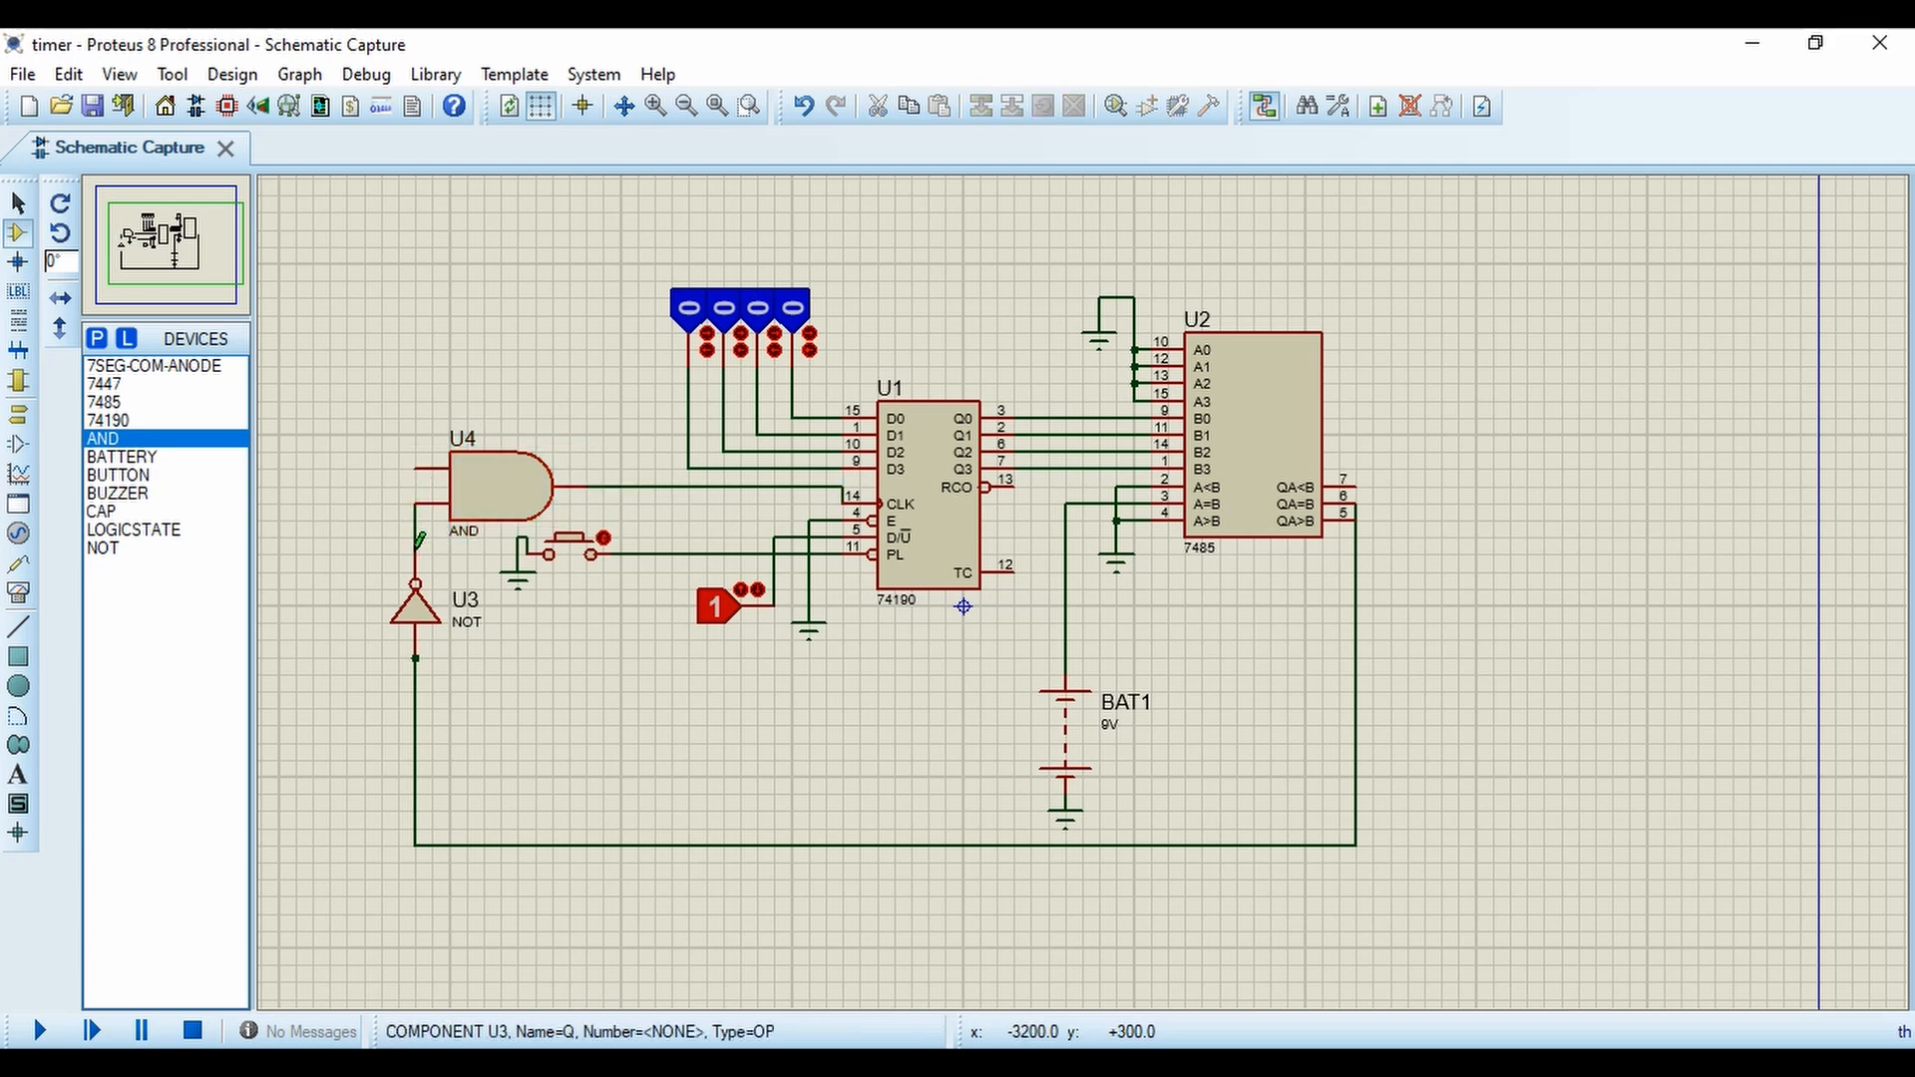
Attach a DCLOCK generator to the upper input of AND gate U4.
left_click(18, 592)
left_click(18, 534)
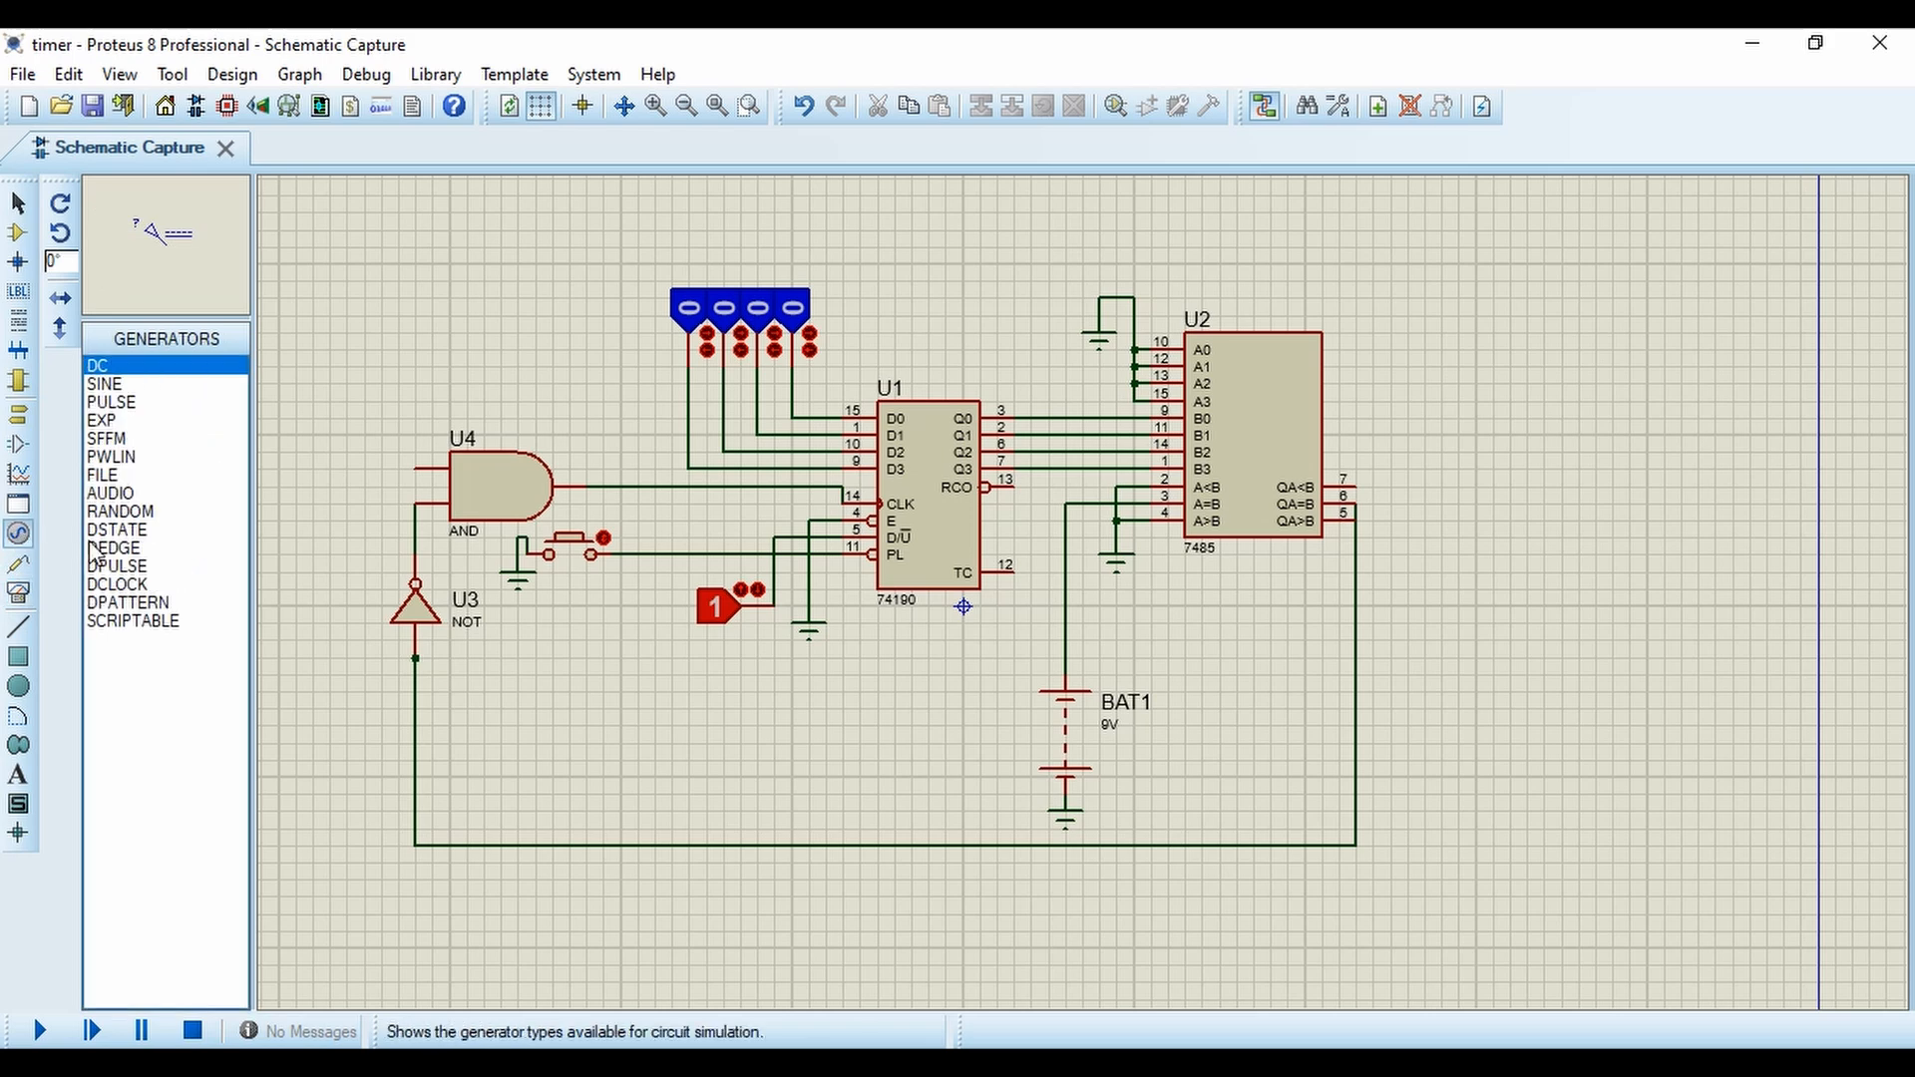
left_click(118, 584)
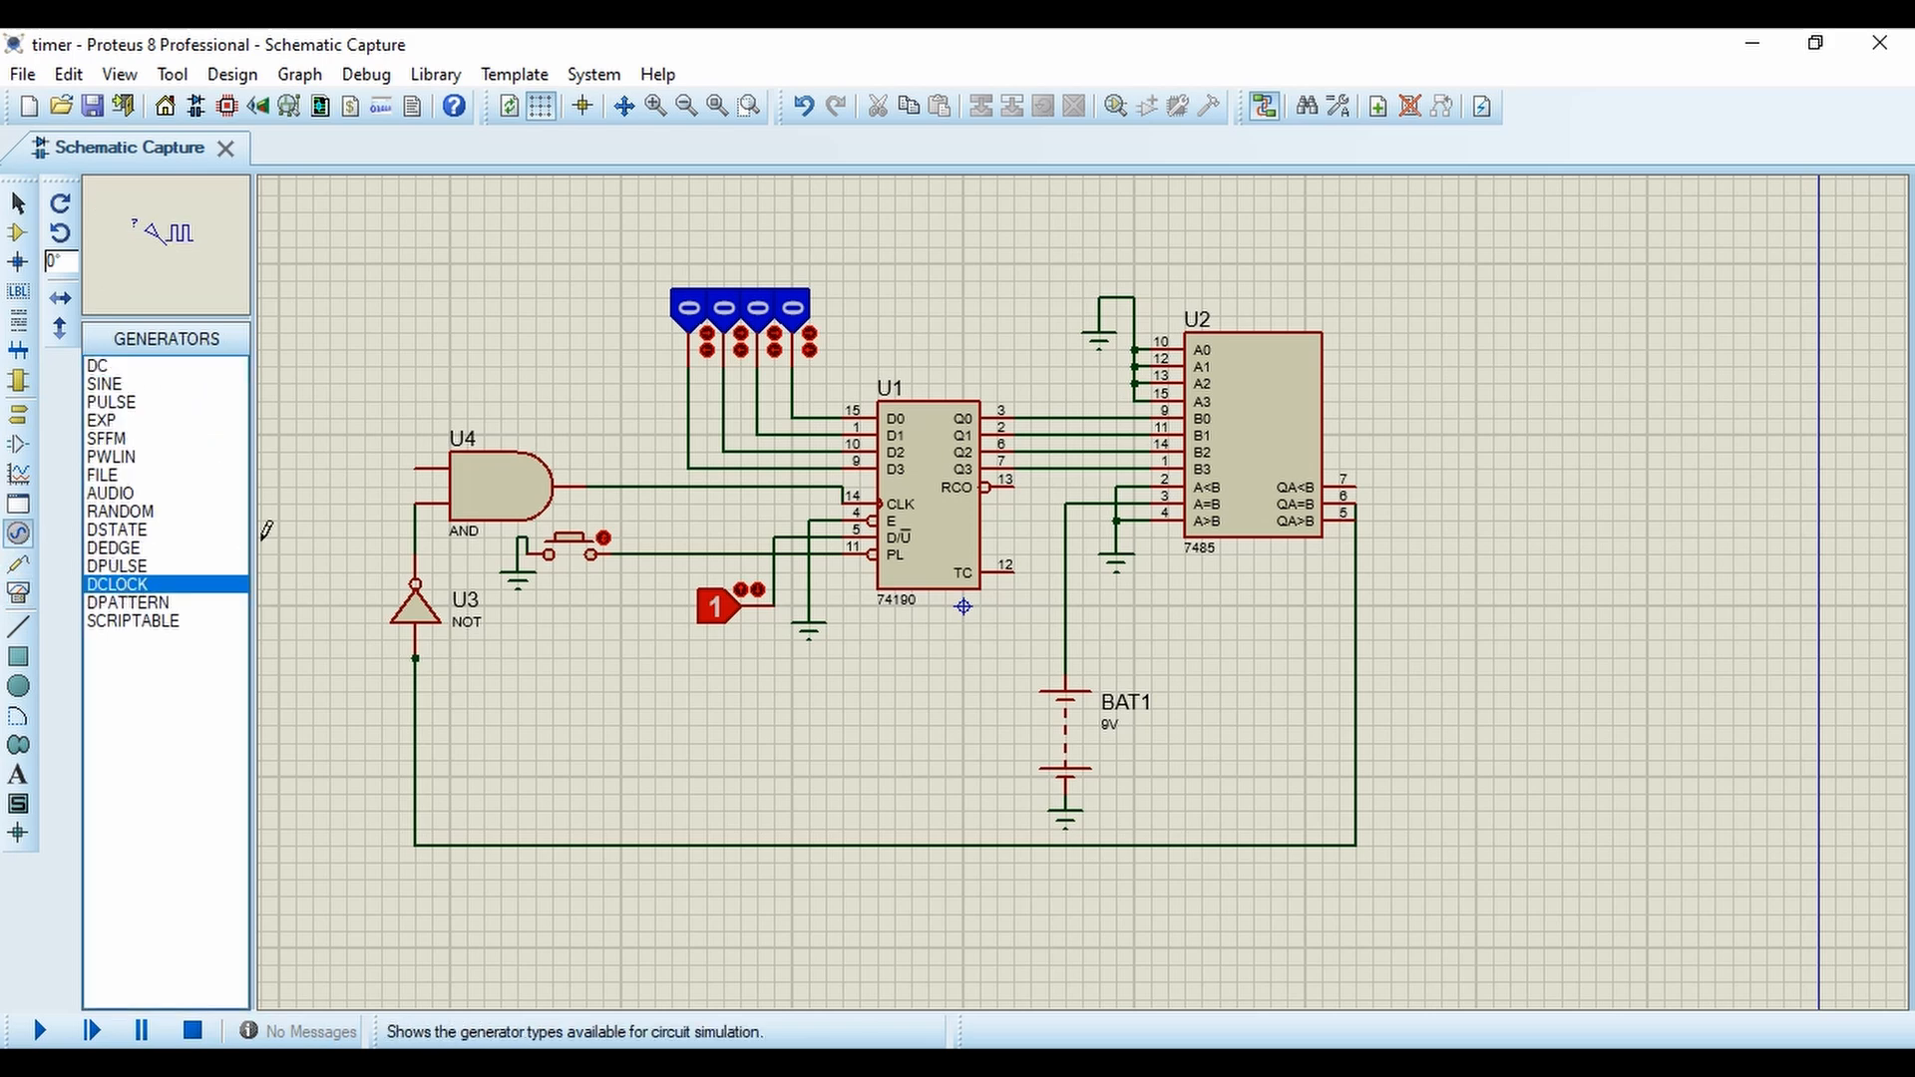
left_click(417, 463)
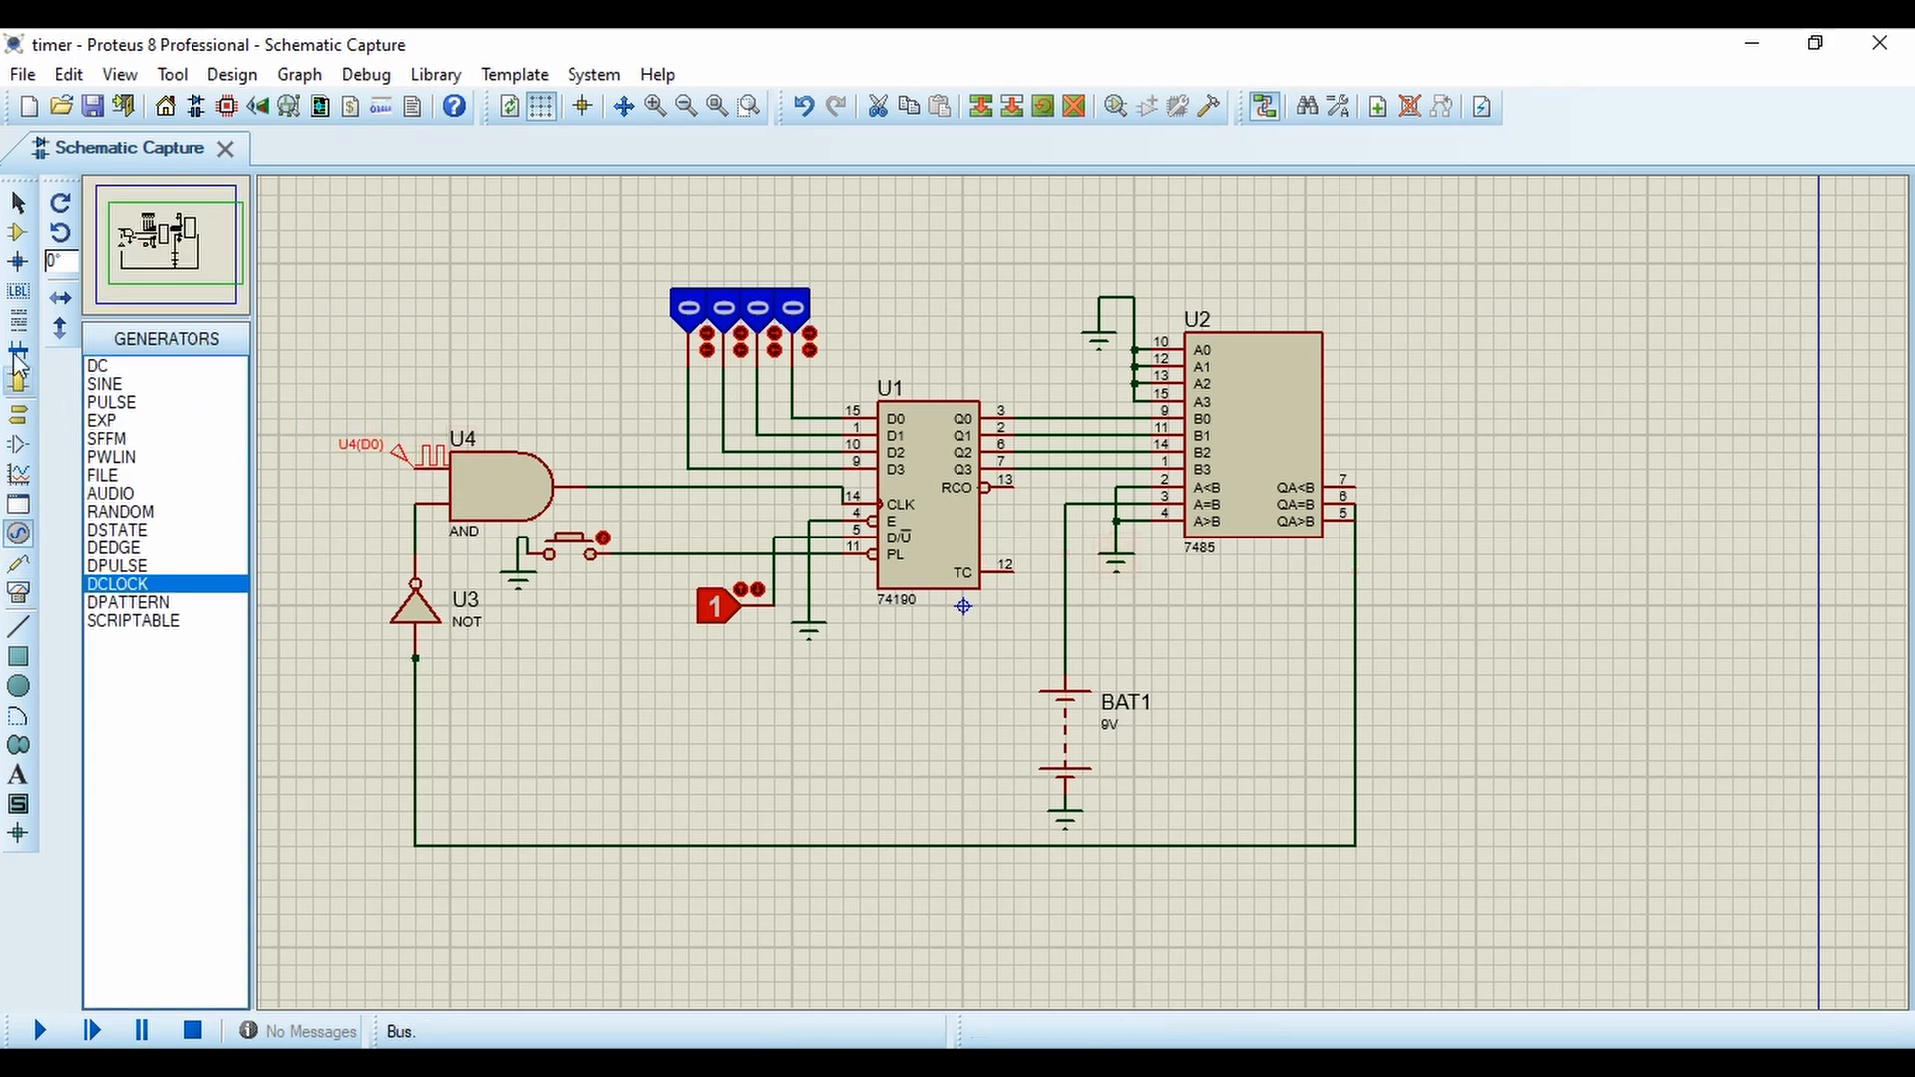
Shift the vertical run of U2's QA=B wire one grid square away from U2, clear of the QA>B pin.
left_click(18, 233)
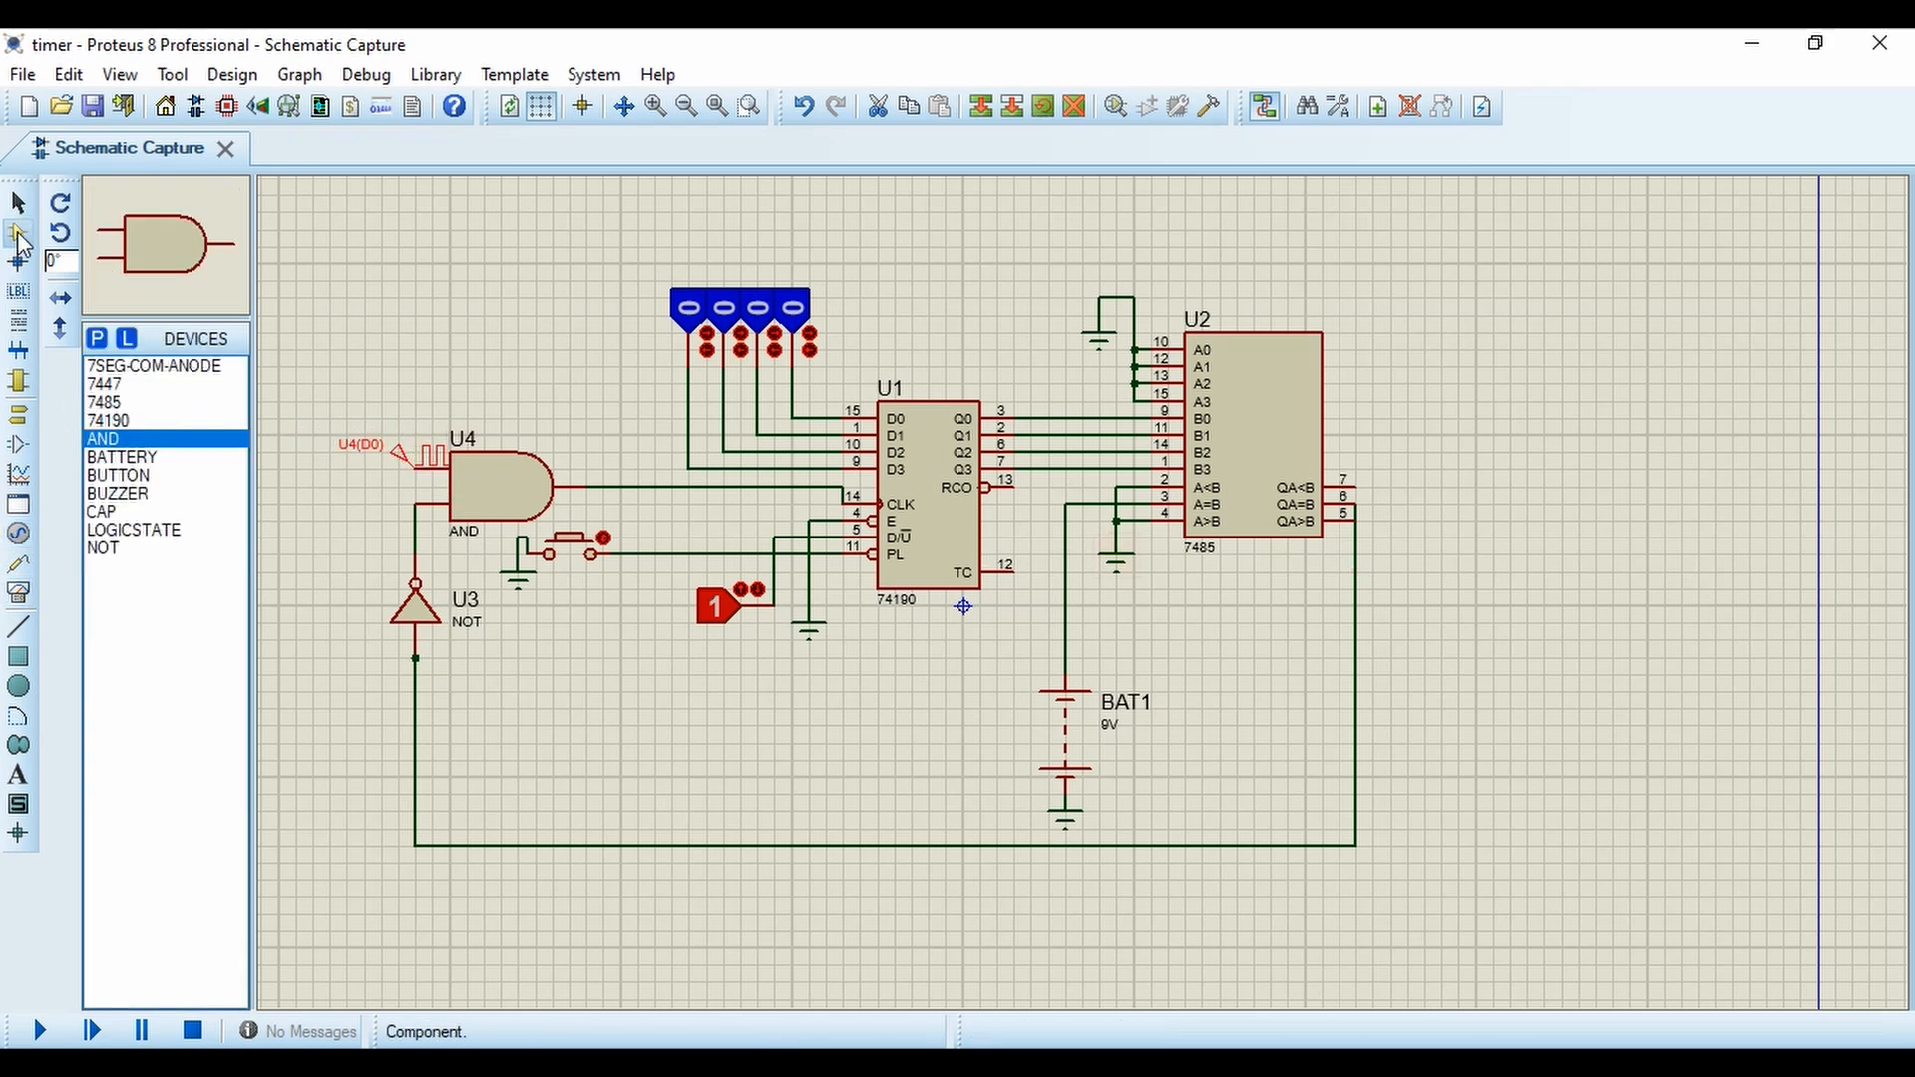
right_click(1369, 597)
key("Escape")
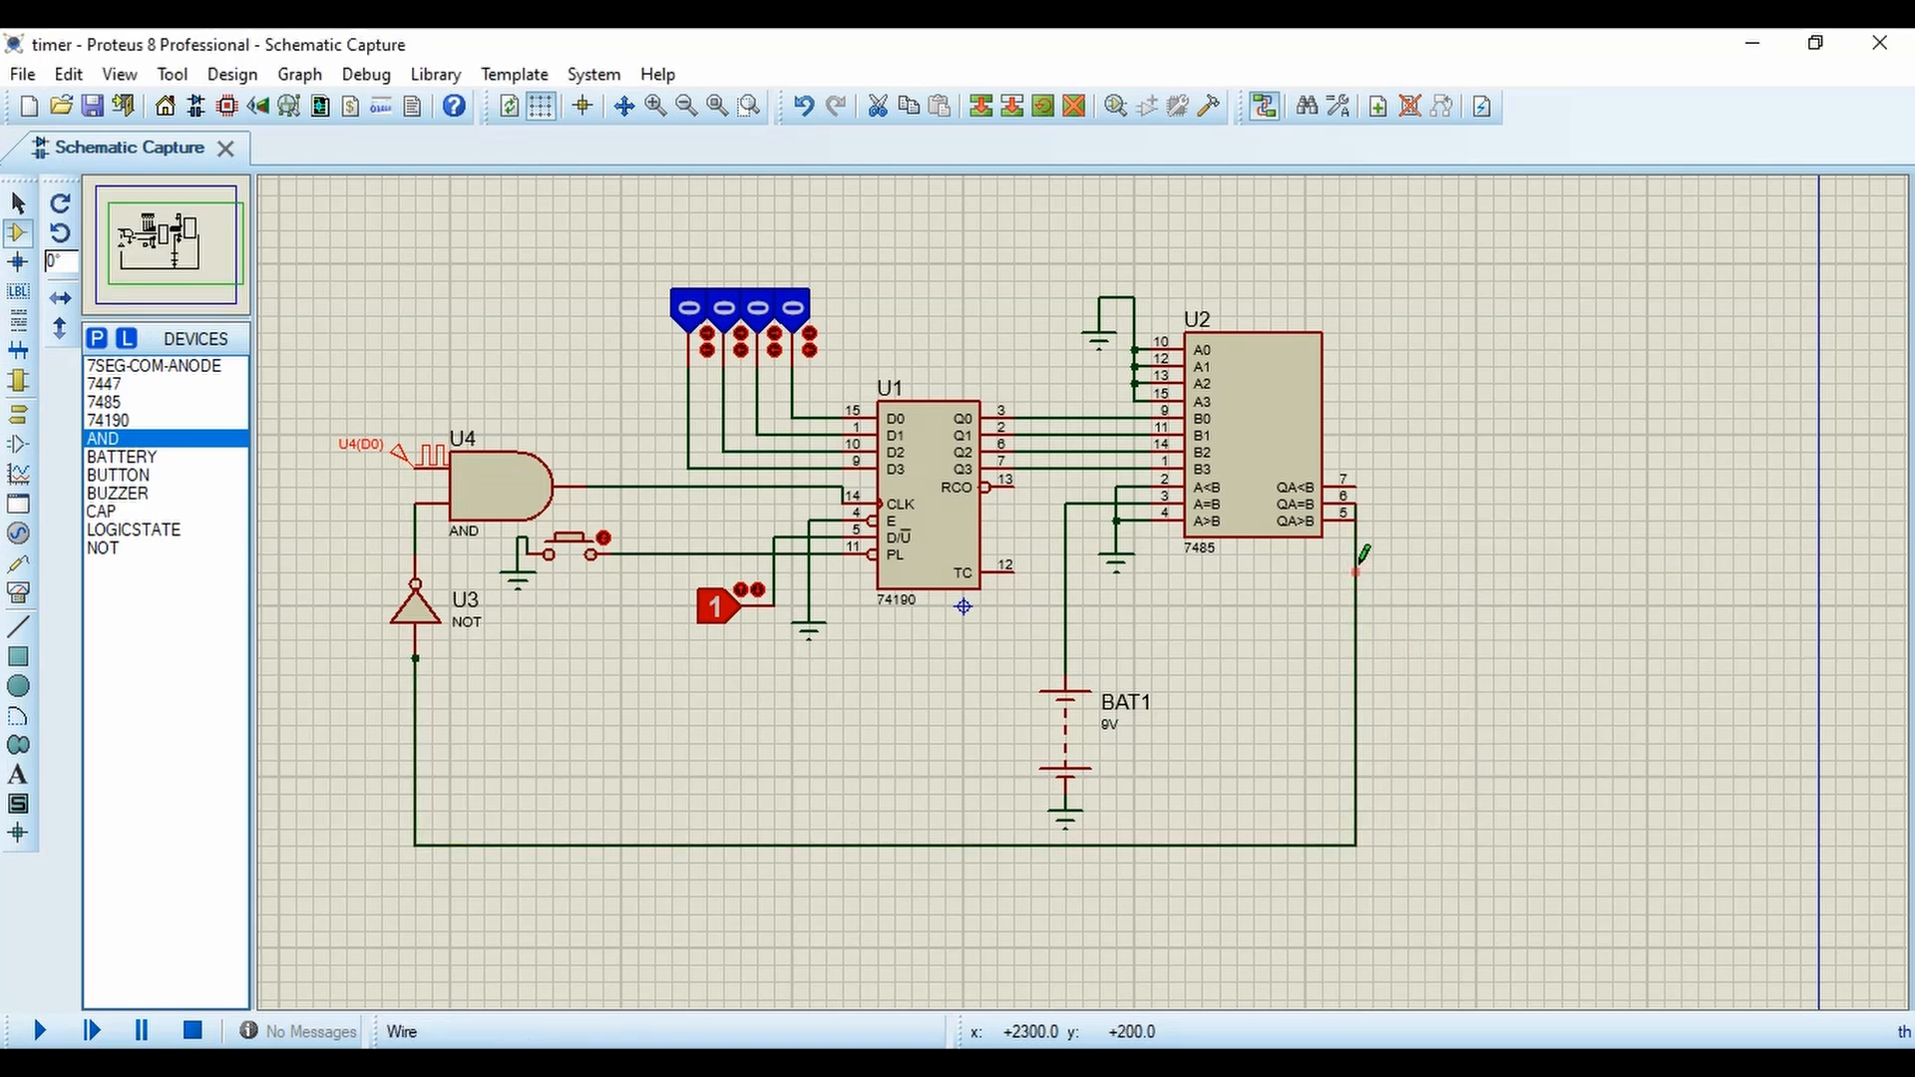
right_click(1359, 561)
left_click(1467, 560)
left_click(1376, 558)
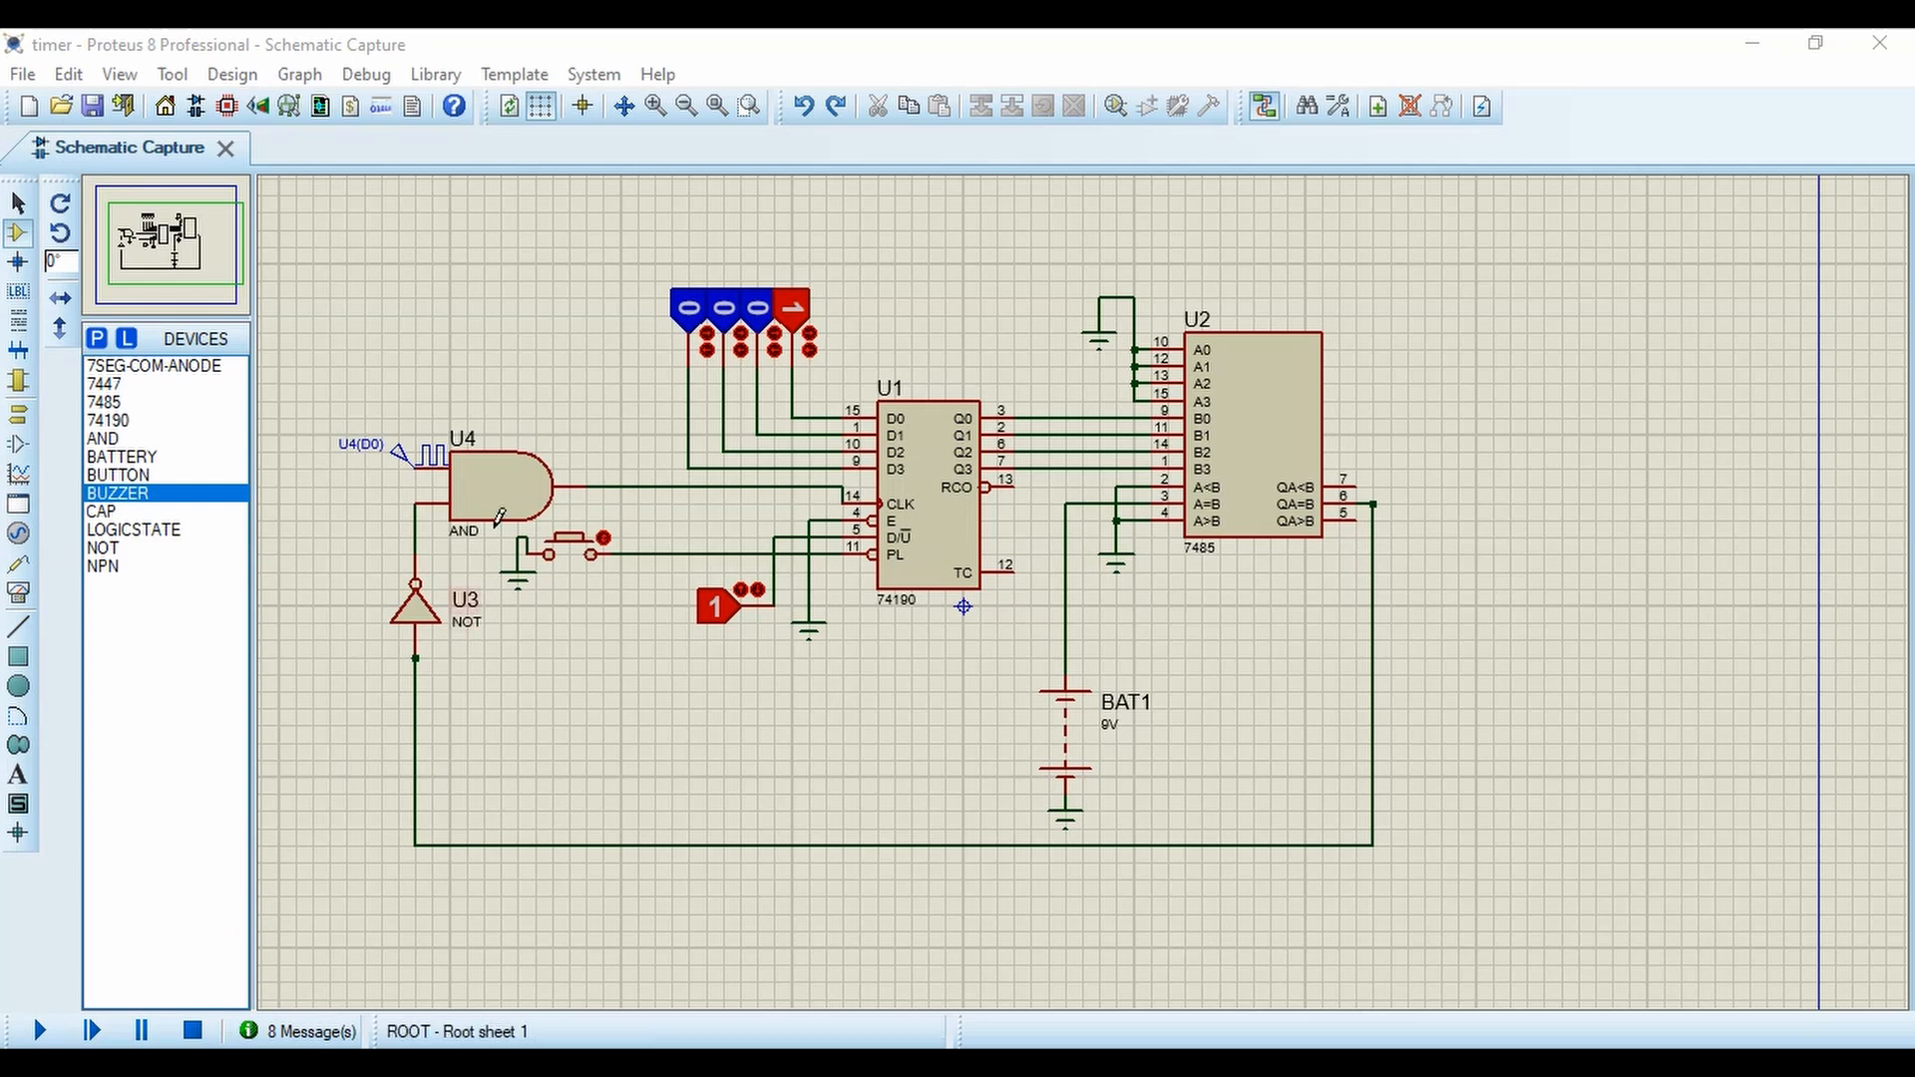
Place a 7447 decoder above U2 and wire its inputs A, B, C and D to U1's Q0 to Q3 output lines.
left_click(110, 385)
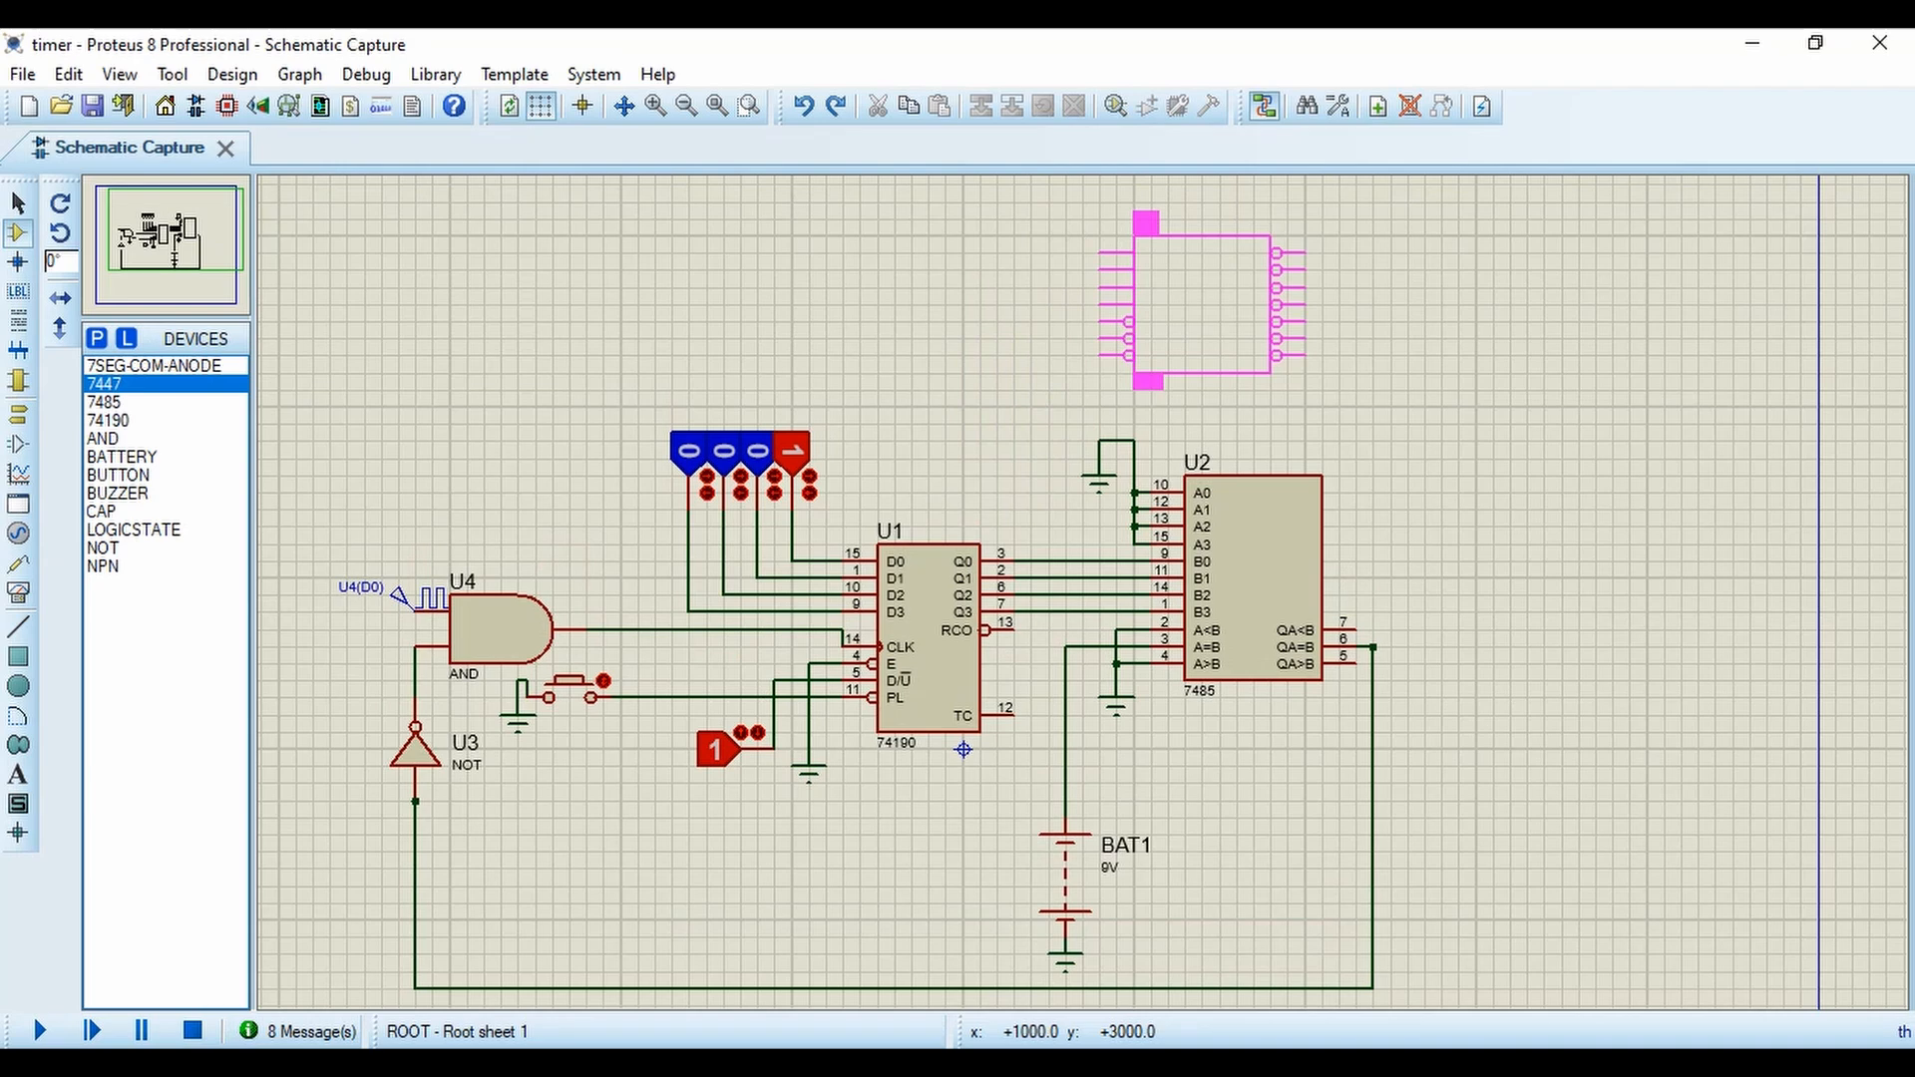
left_click(1219, 269)
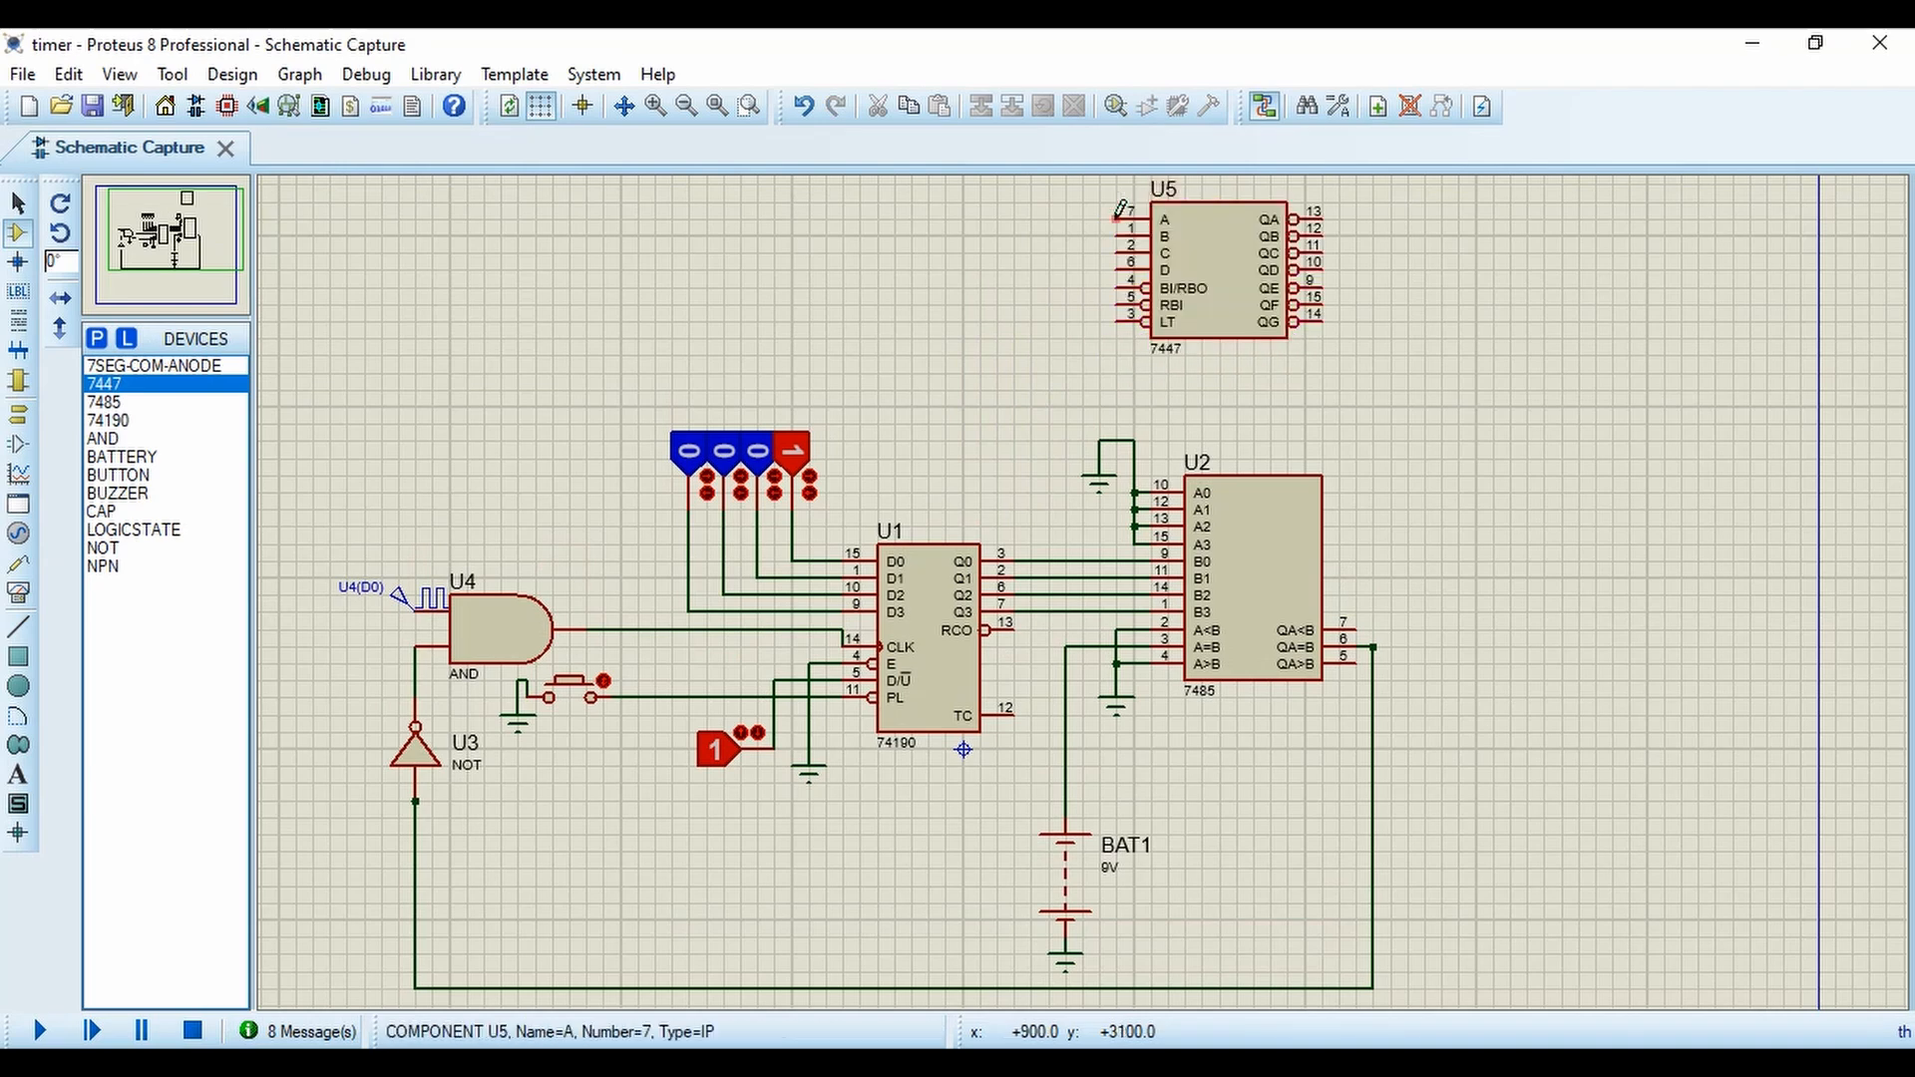
left_click(1117, 216)
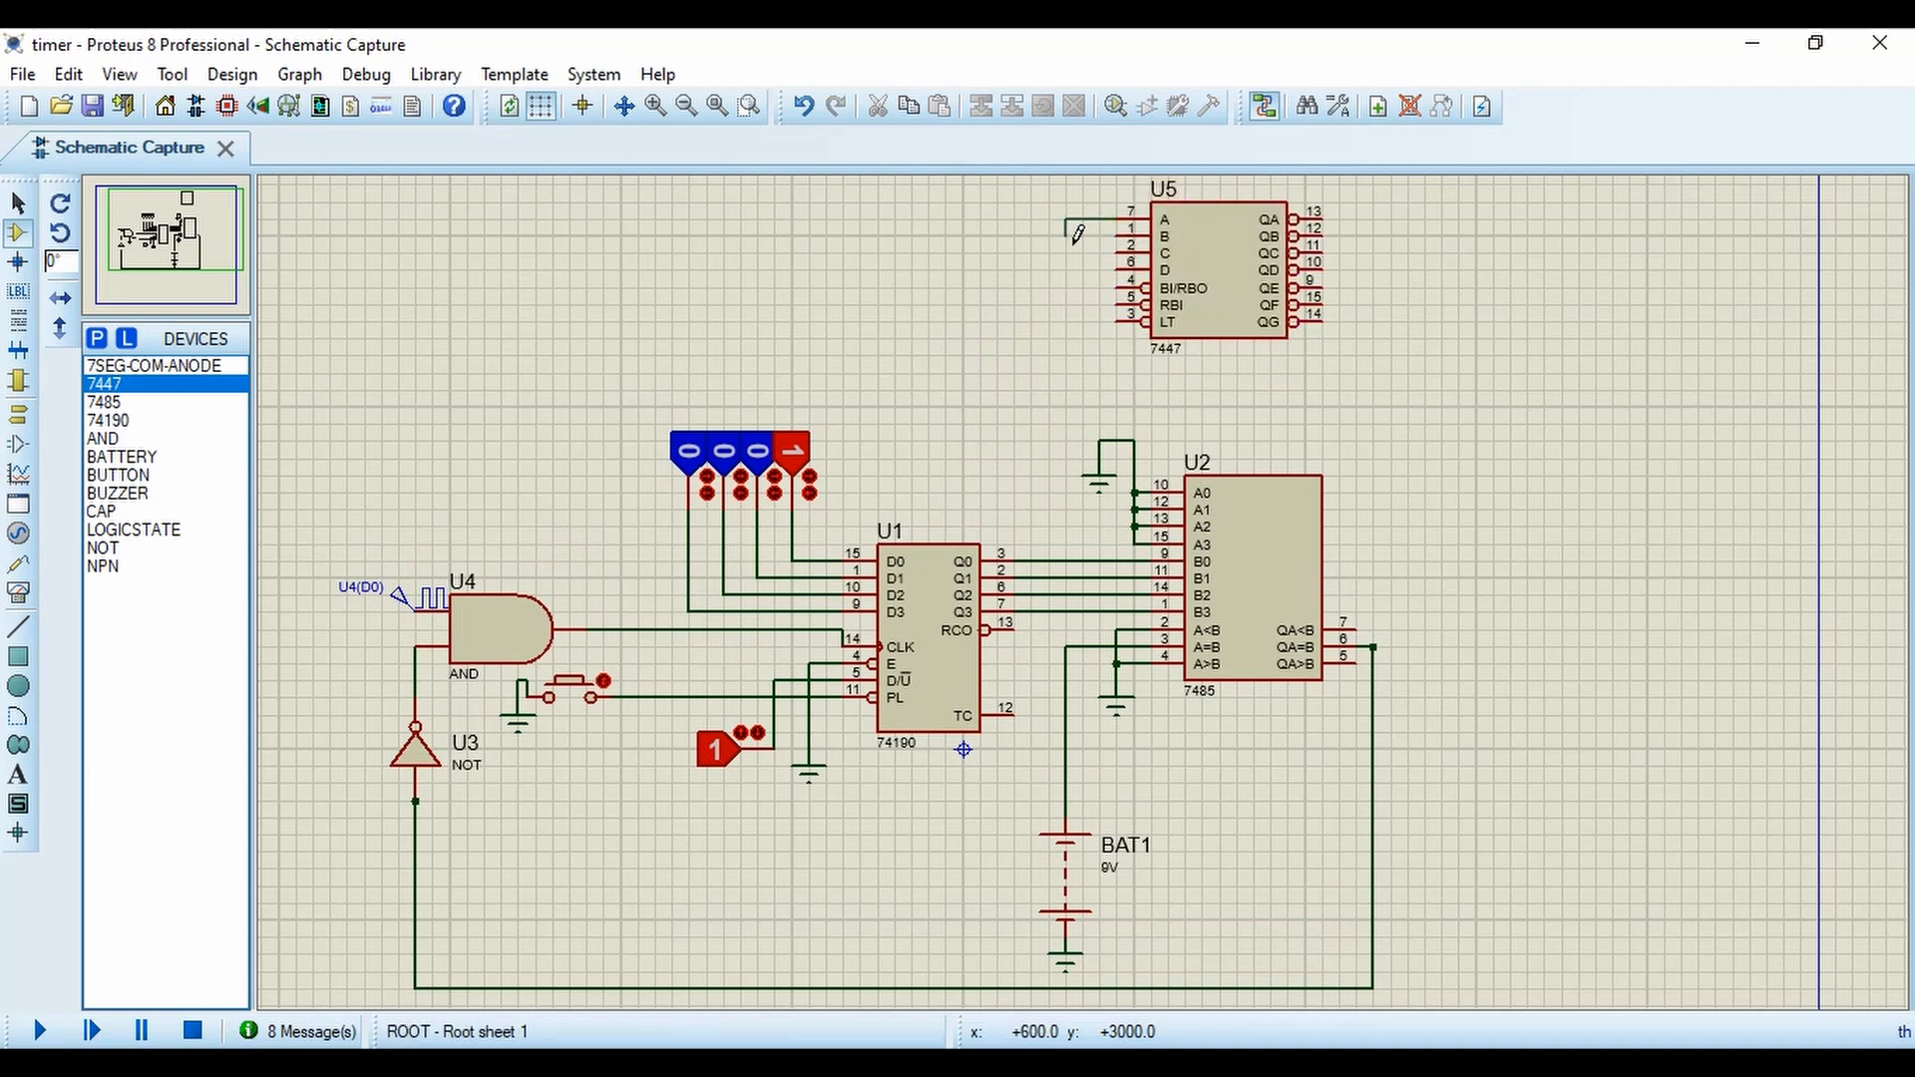
left_click(1015, 561)
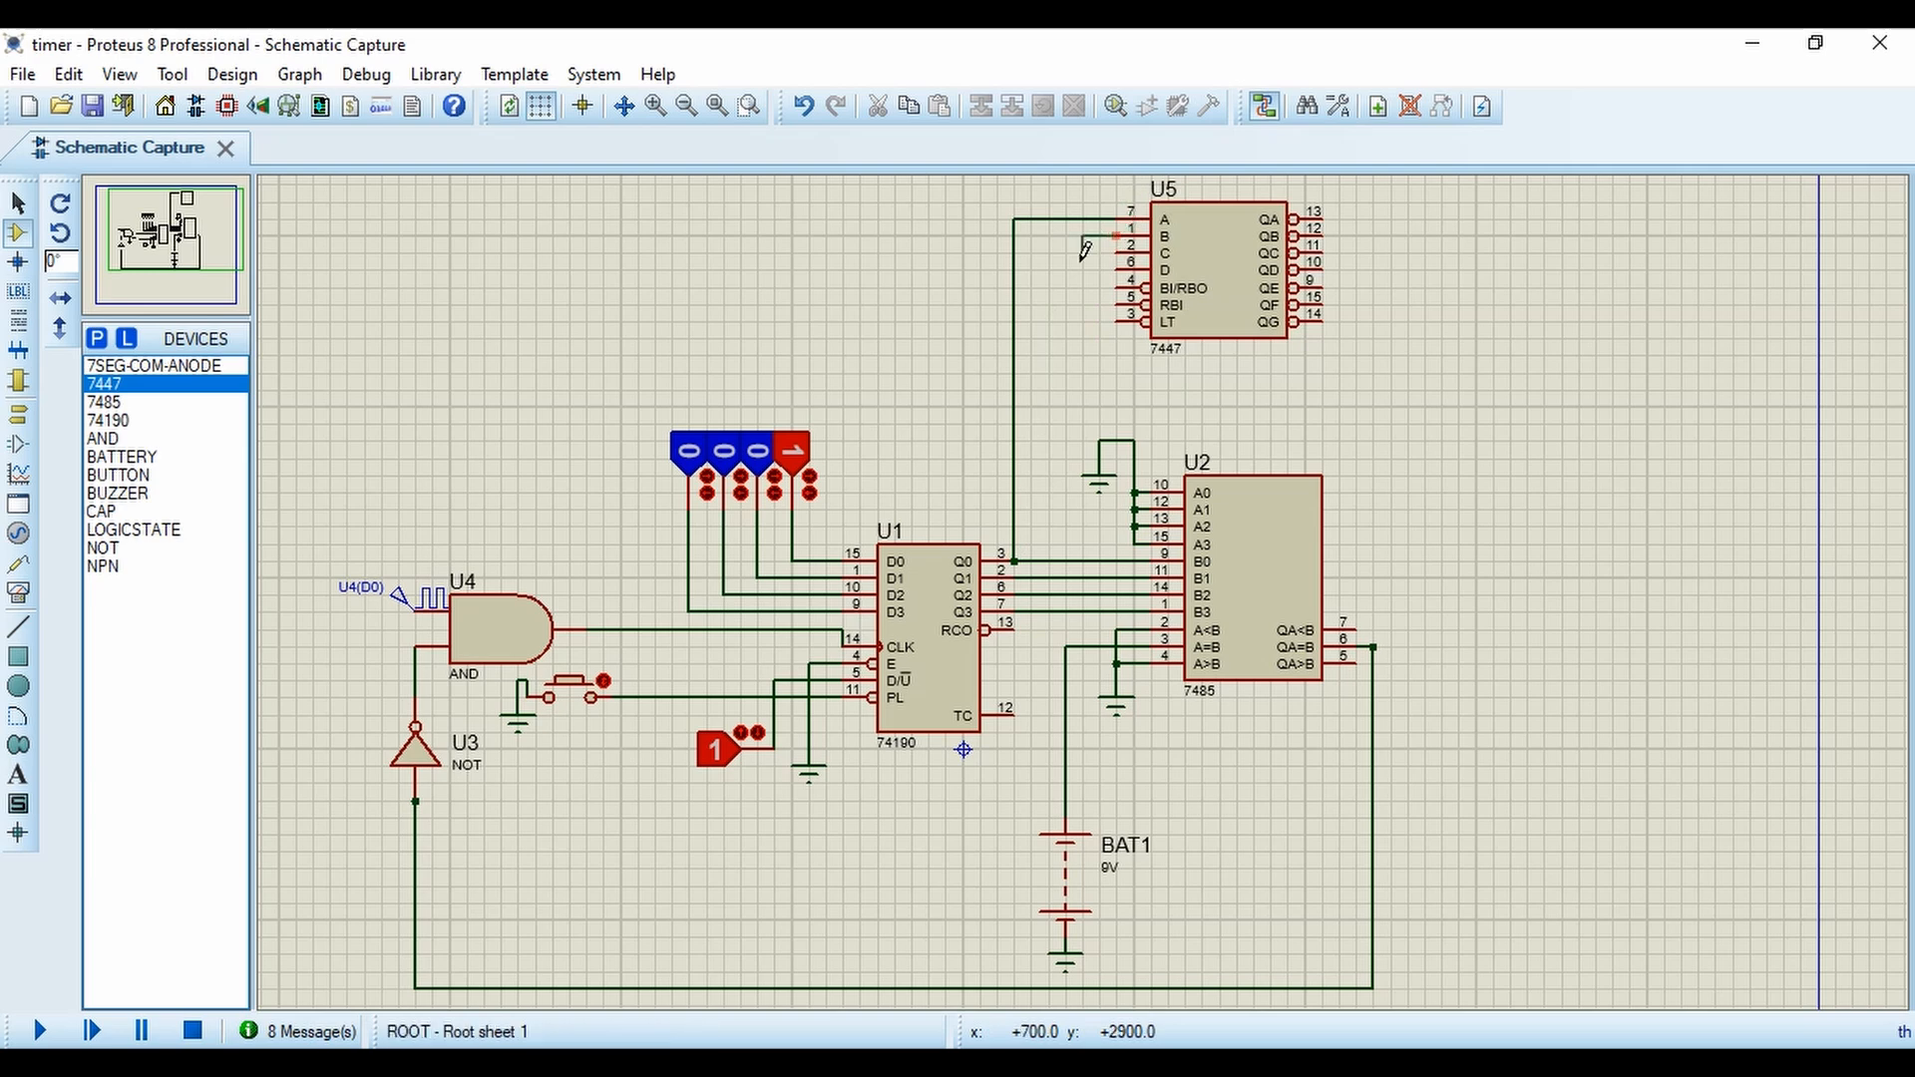
left_click(1119, 236)
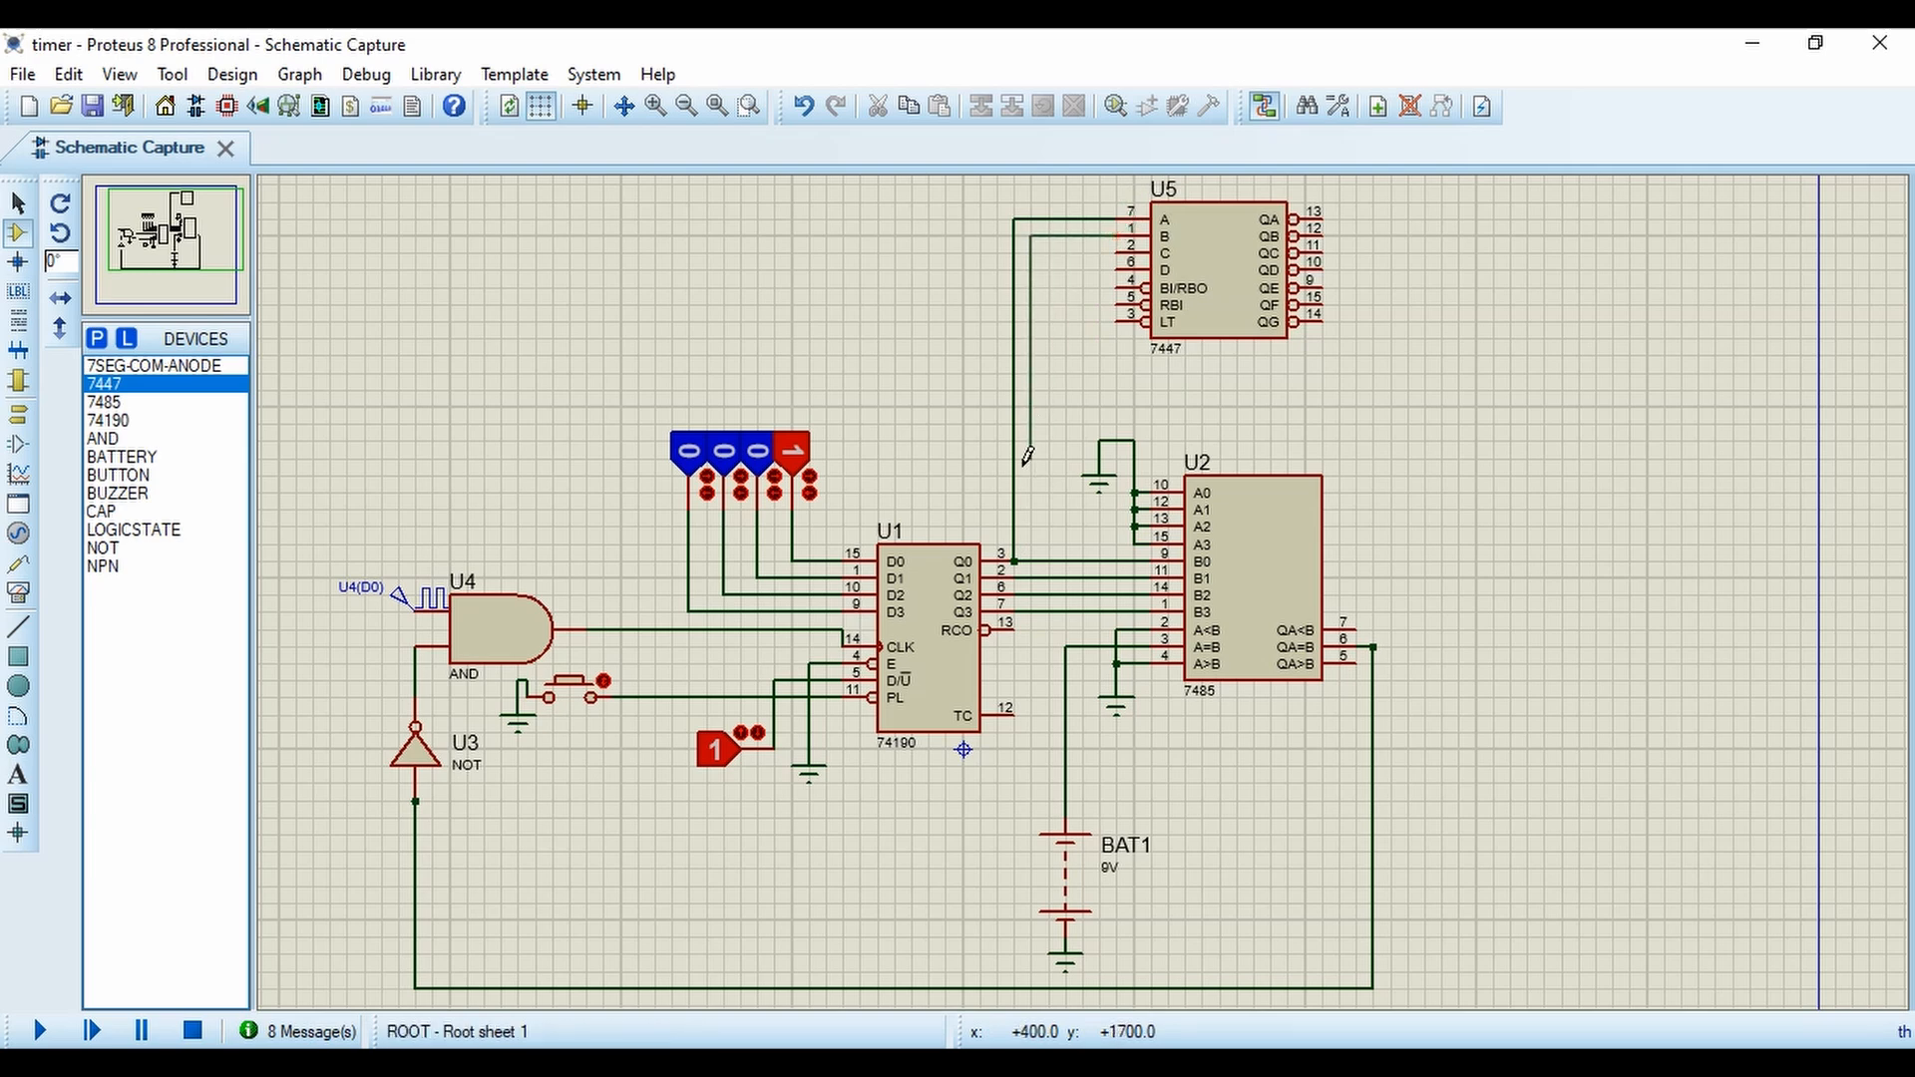
left_click(1031, 578)
left_click(1118, 253)
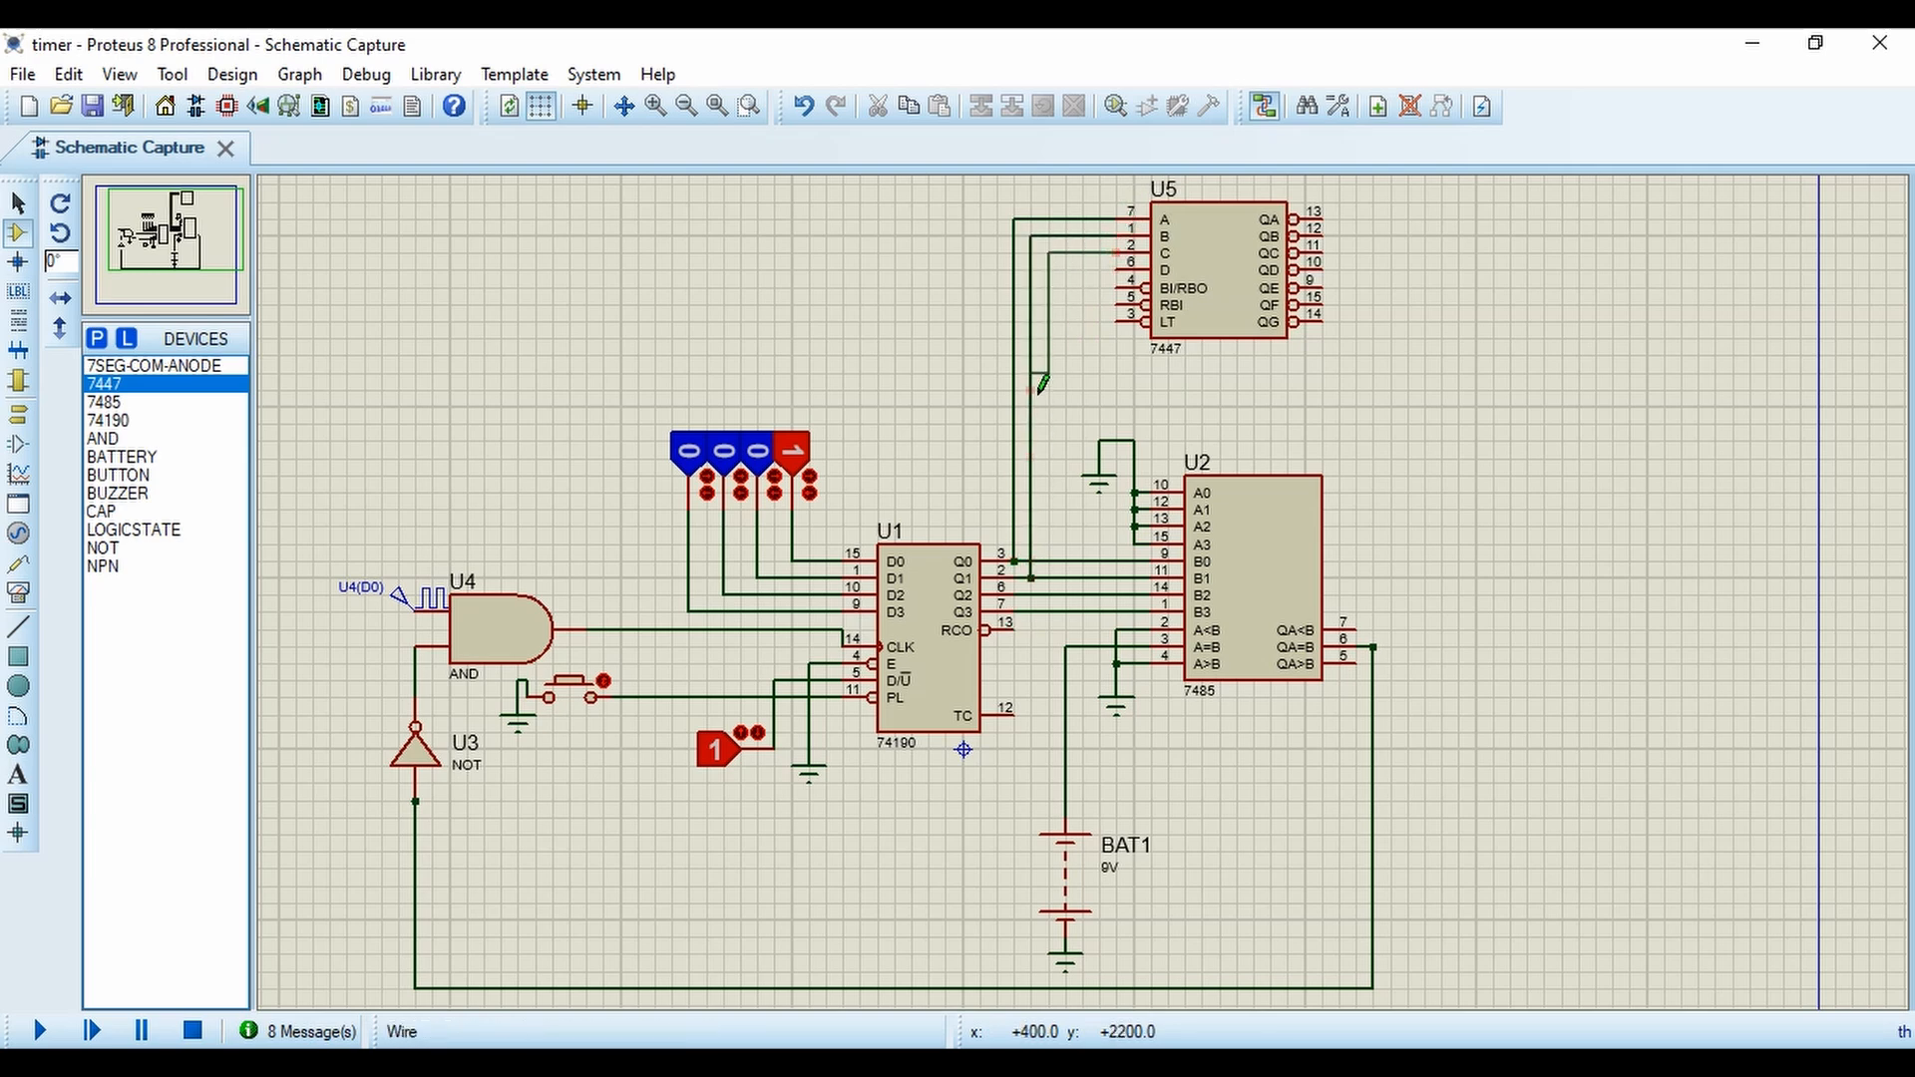
left_click(1049, 594)
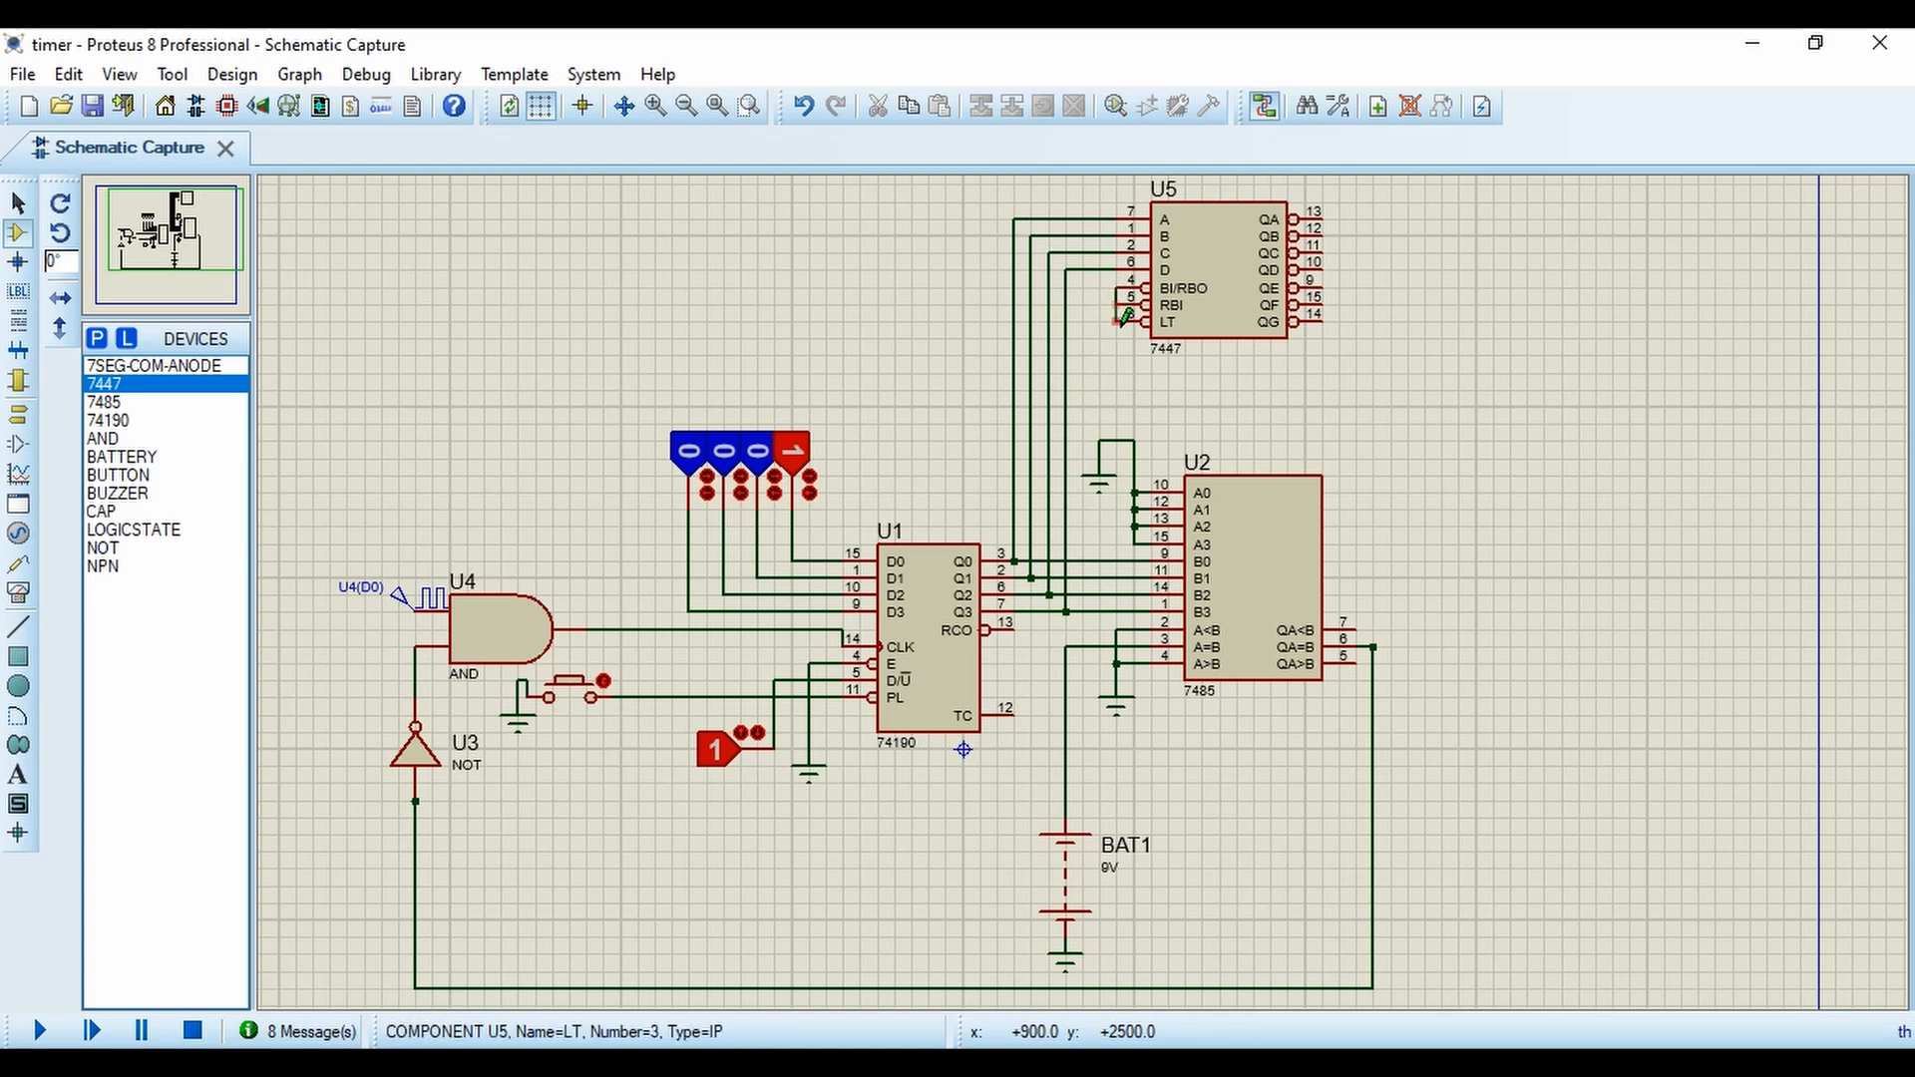
Tie U5's BI/RBO, RBI and LT pins together and connect them to a power terminal placed just below.
left_click(1116, 323)
left_click(18, 414)
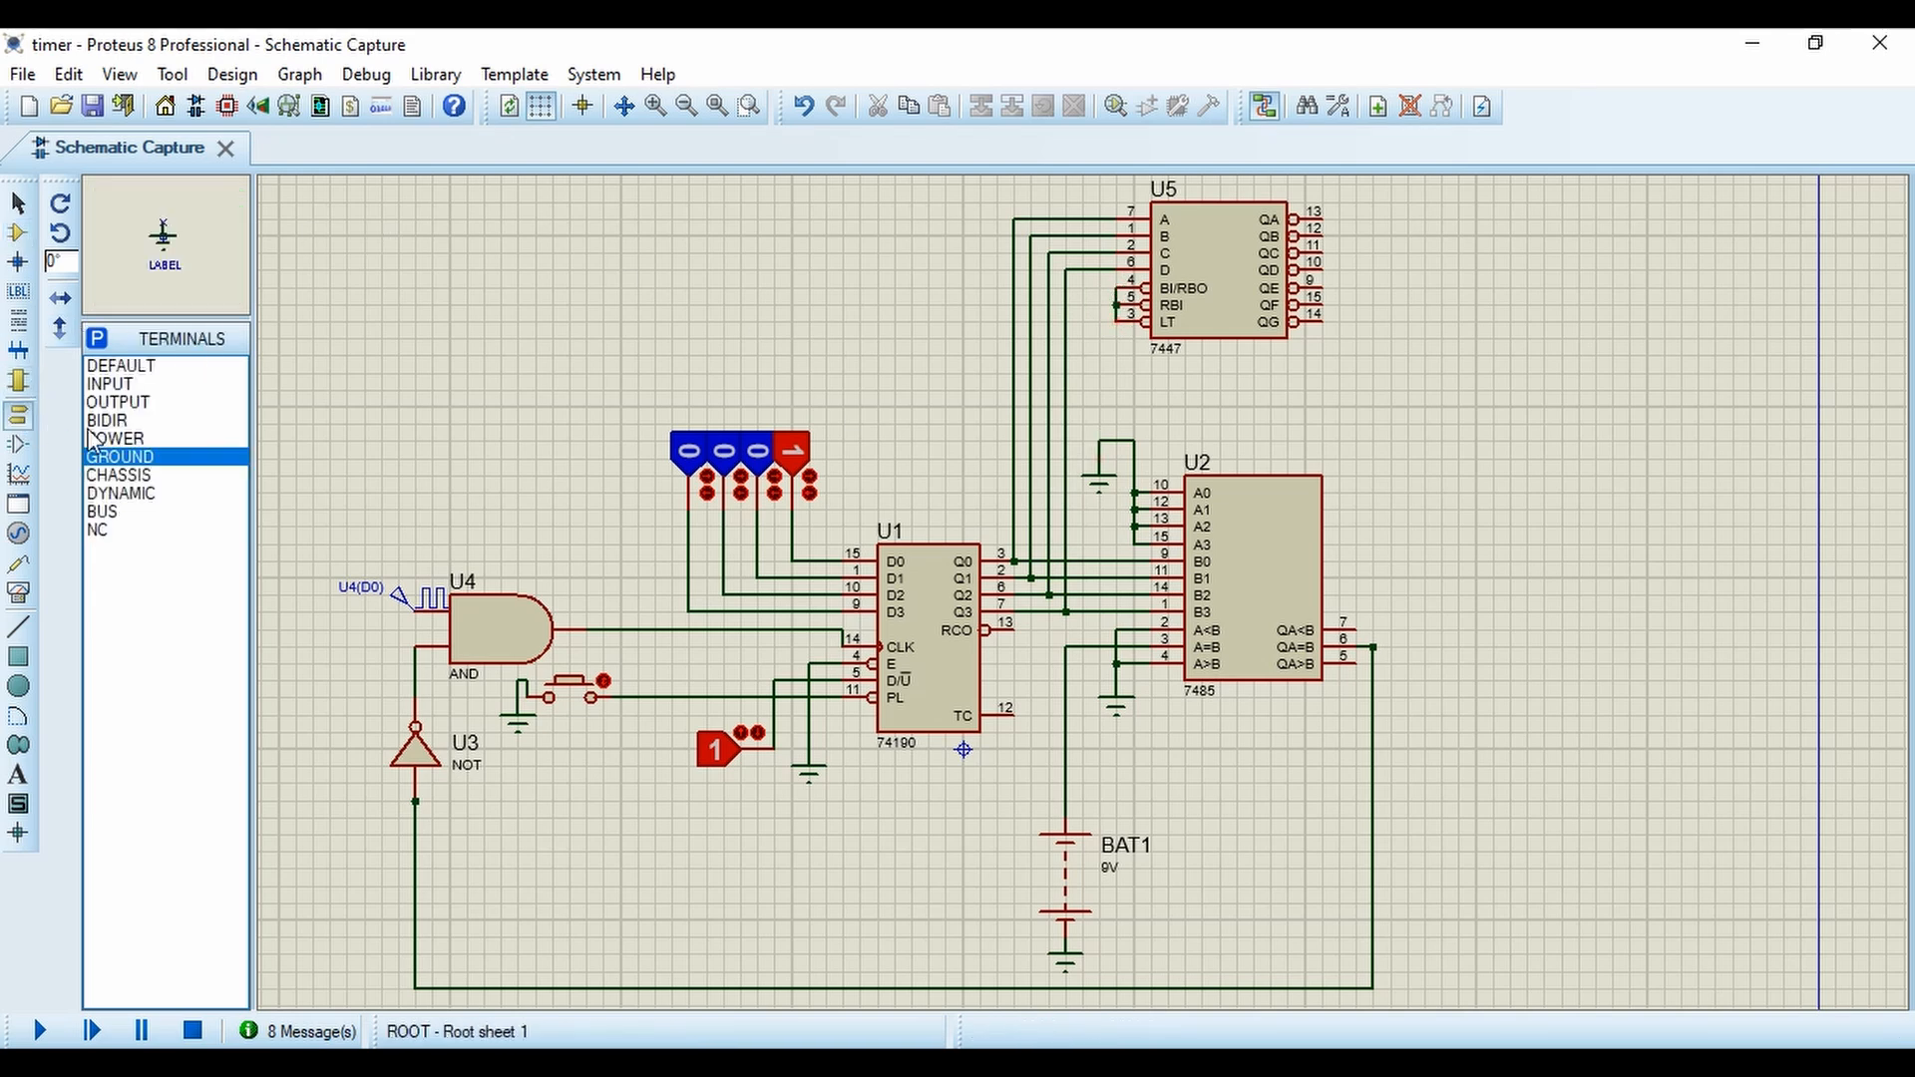
left_click(114, 439)
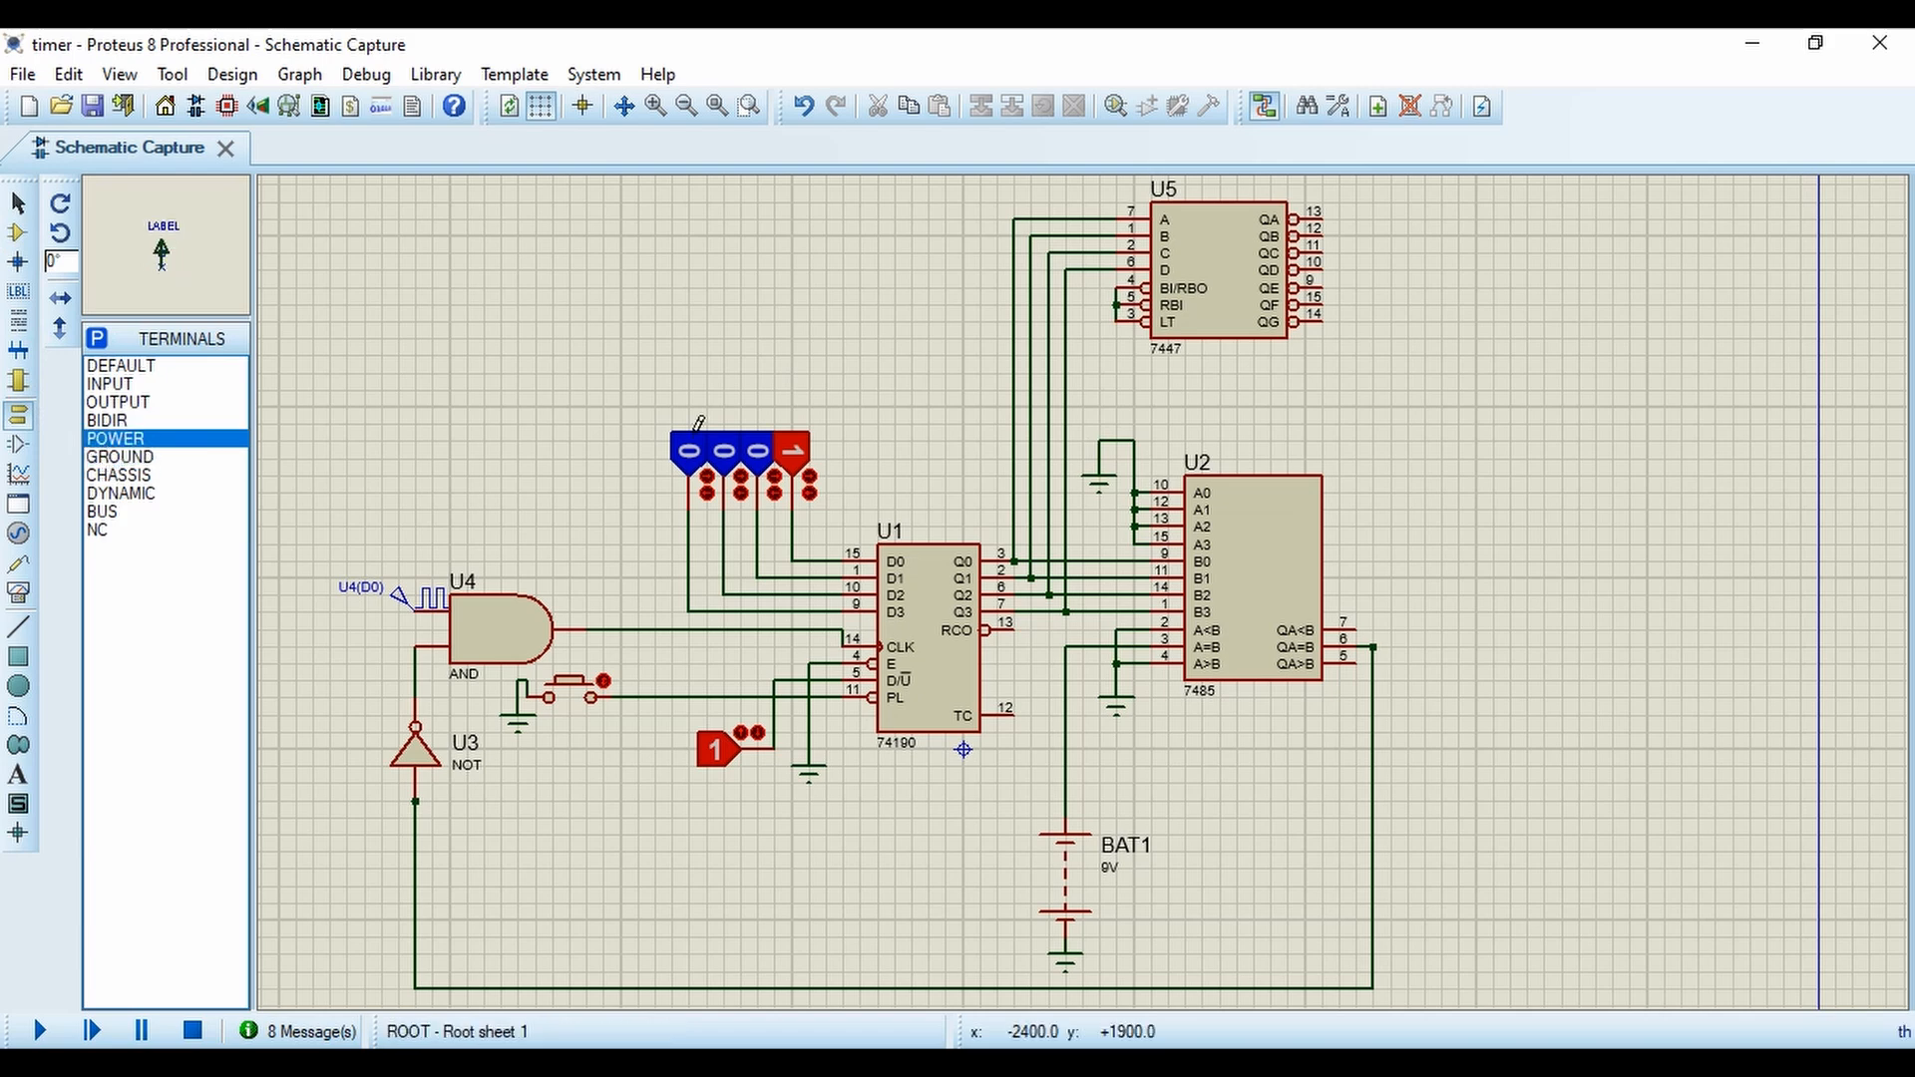
left_click(1100, 372)
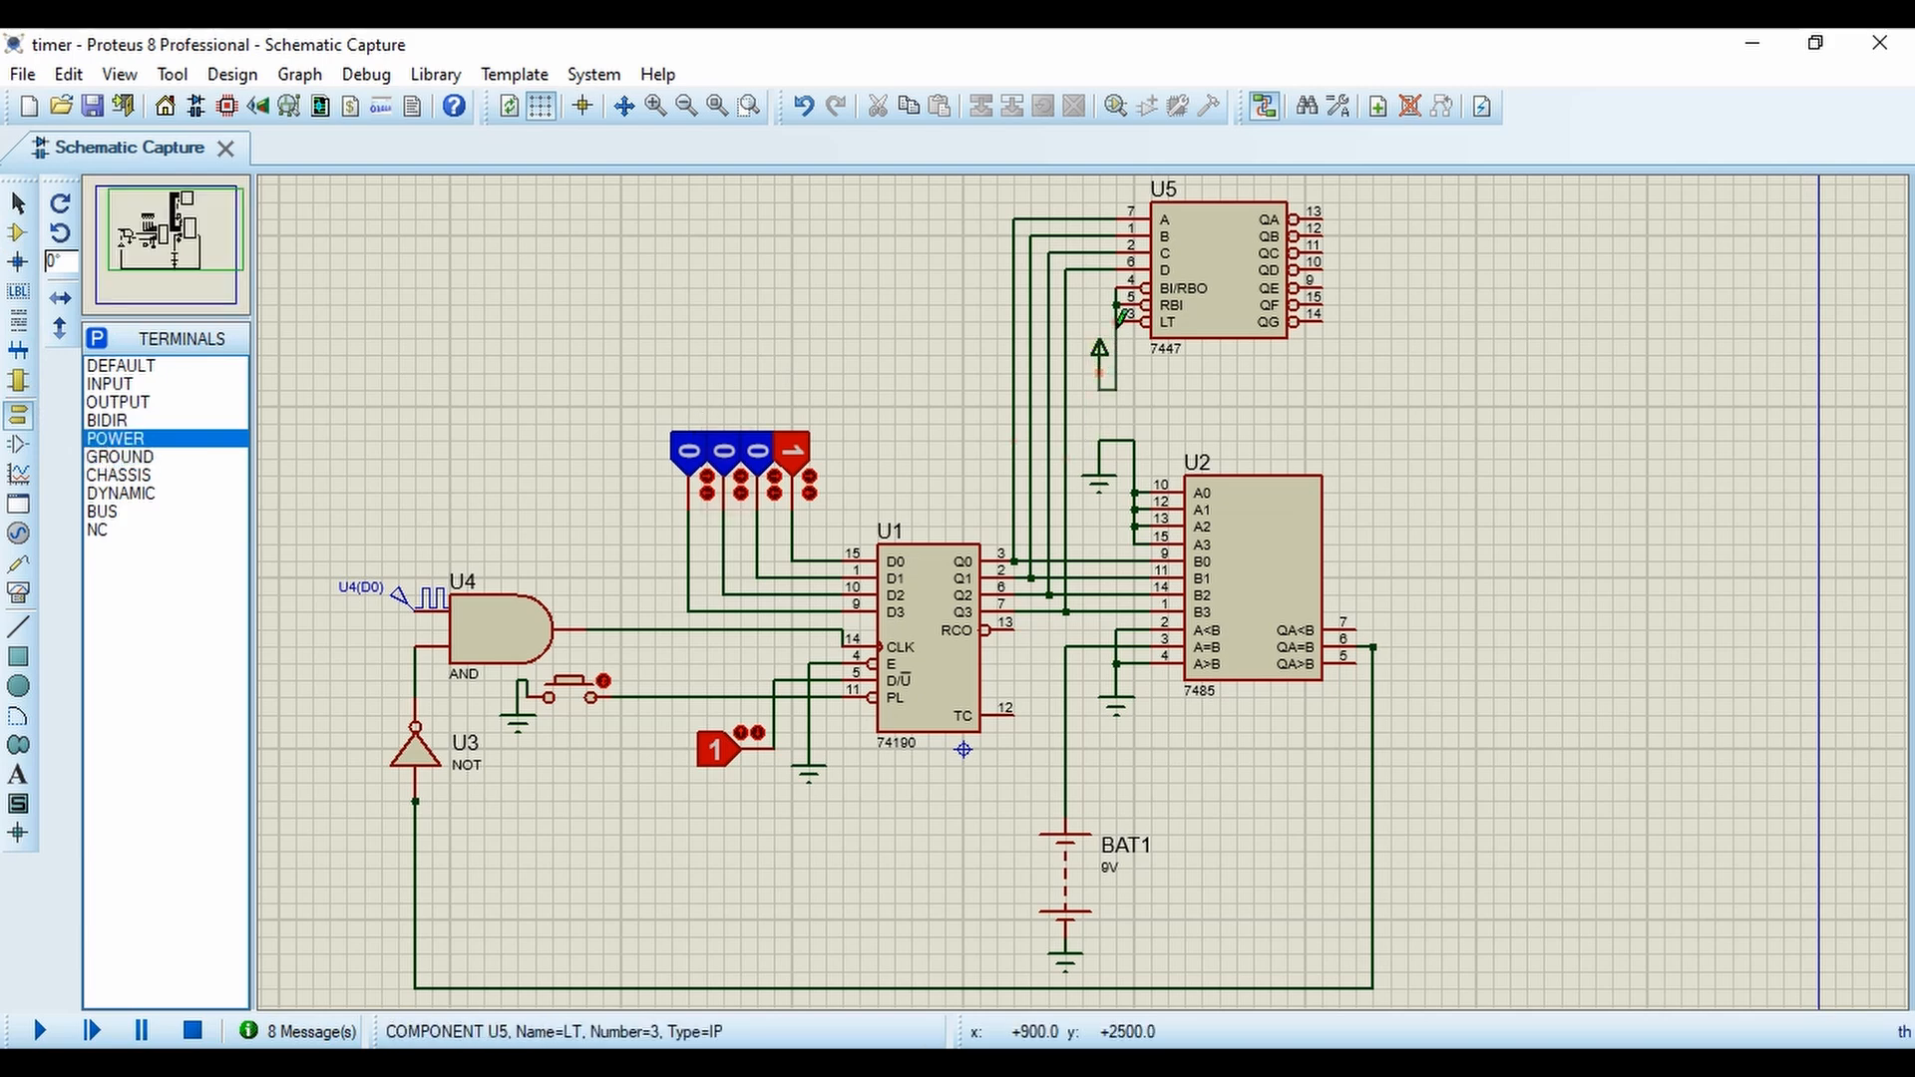
left_click(1116, 323)
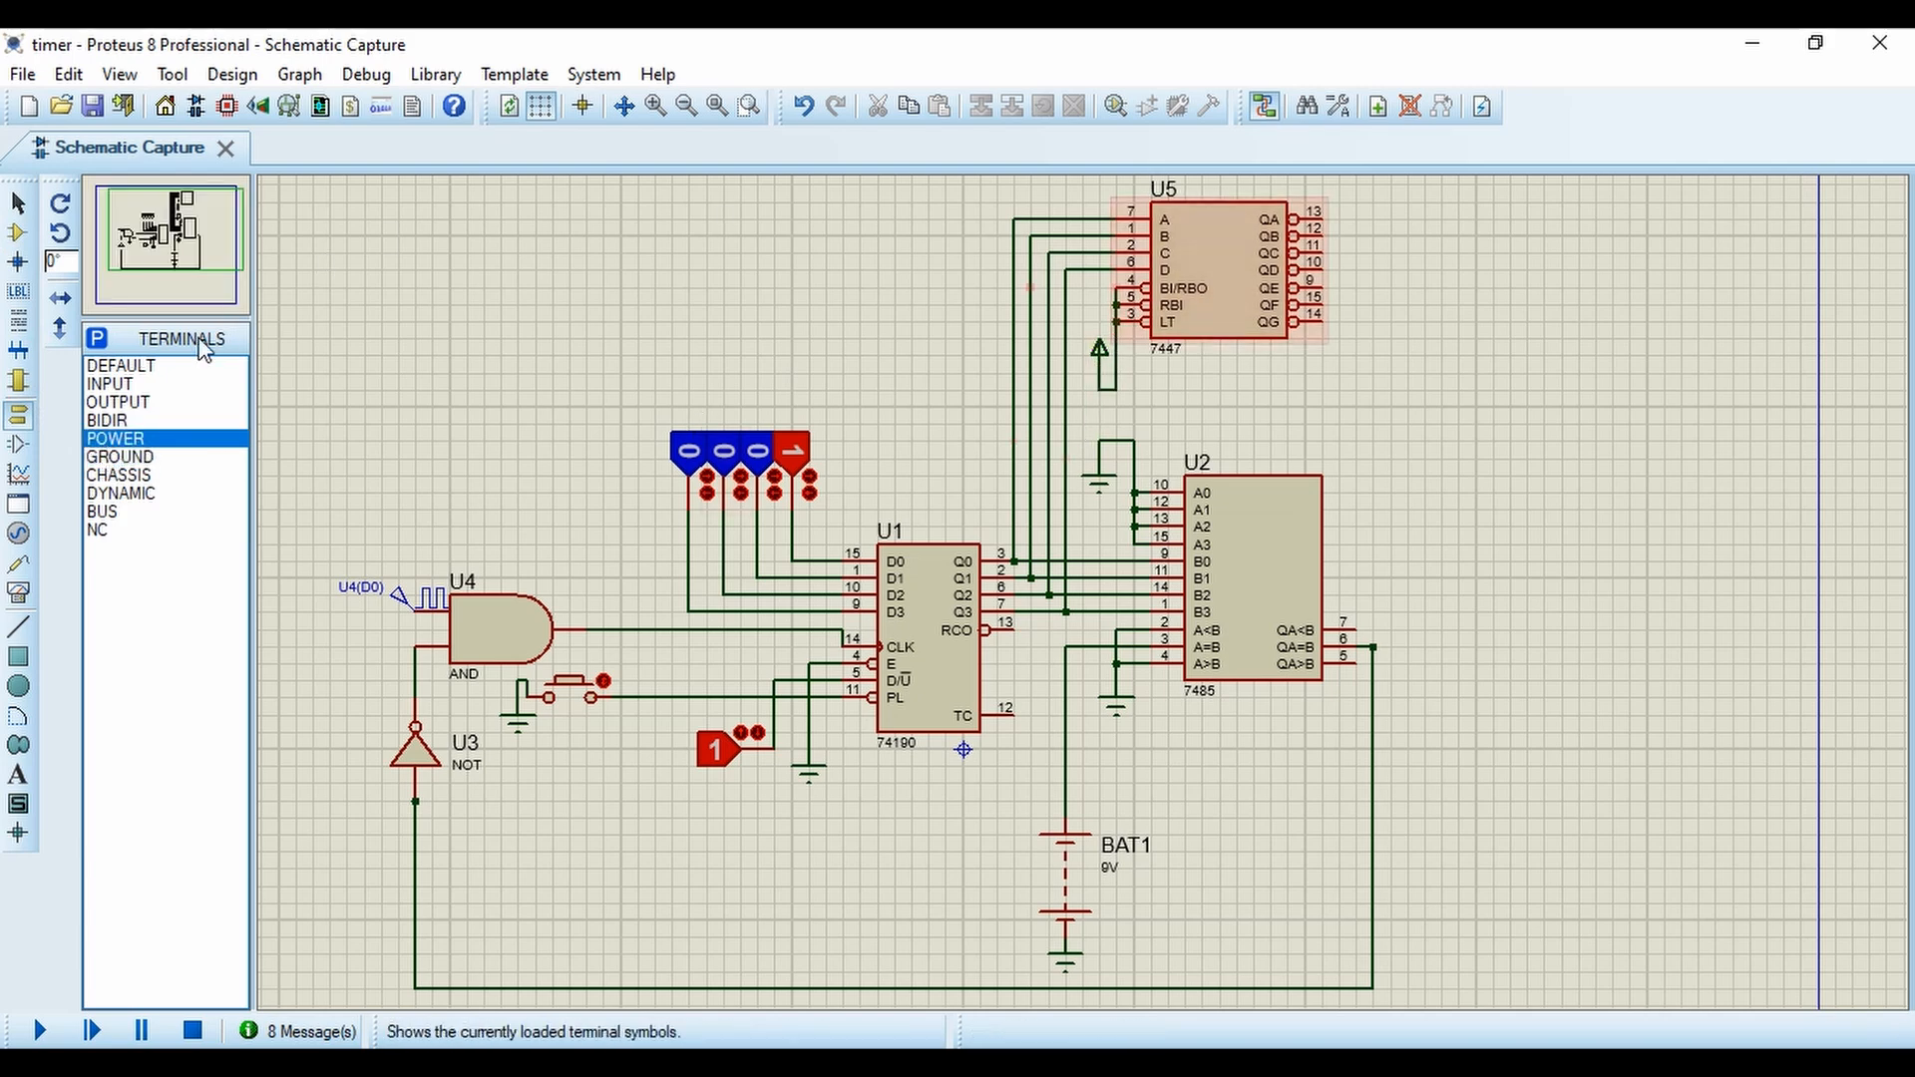
Place a 7SEG-COM-ANODE display beside U5 so its segment pins meet outputs QA to QG.
left_click(18, 233)
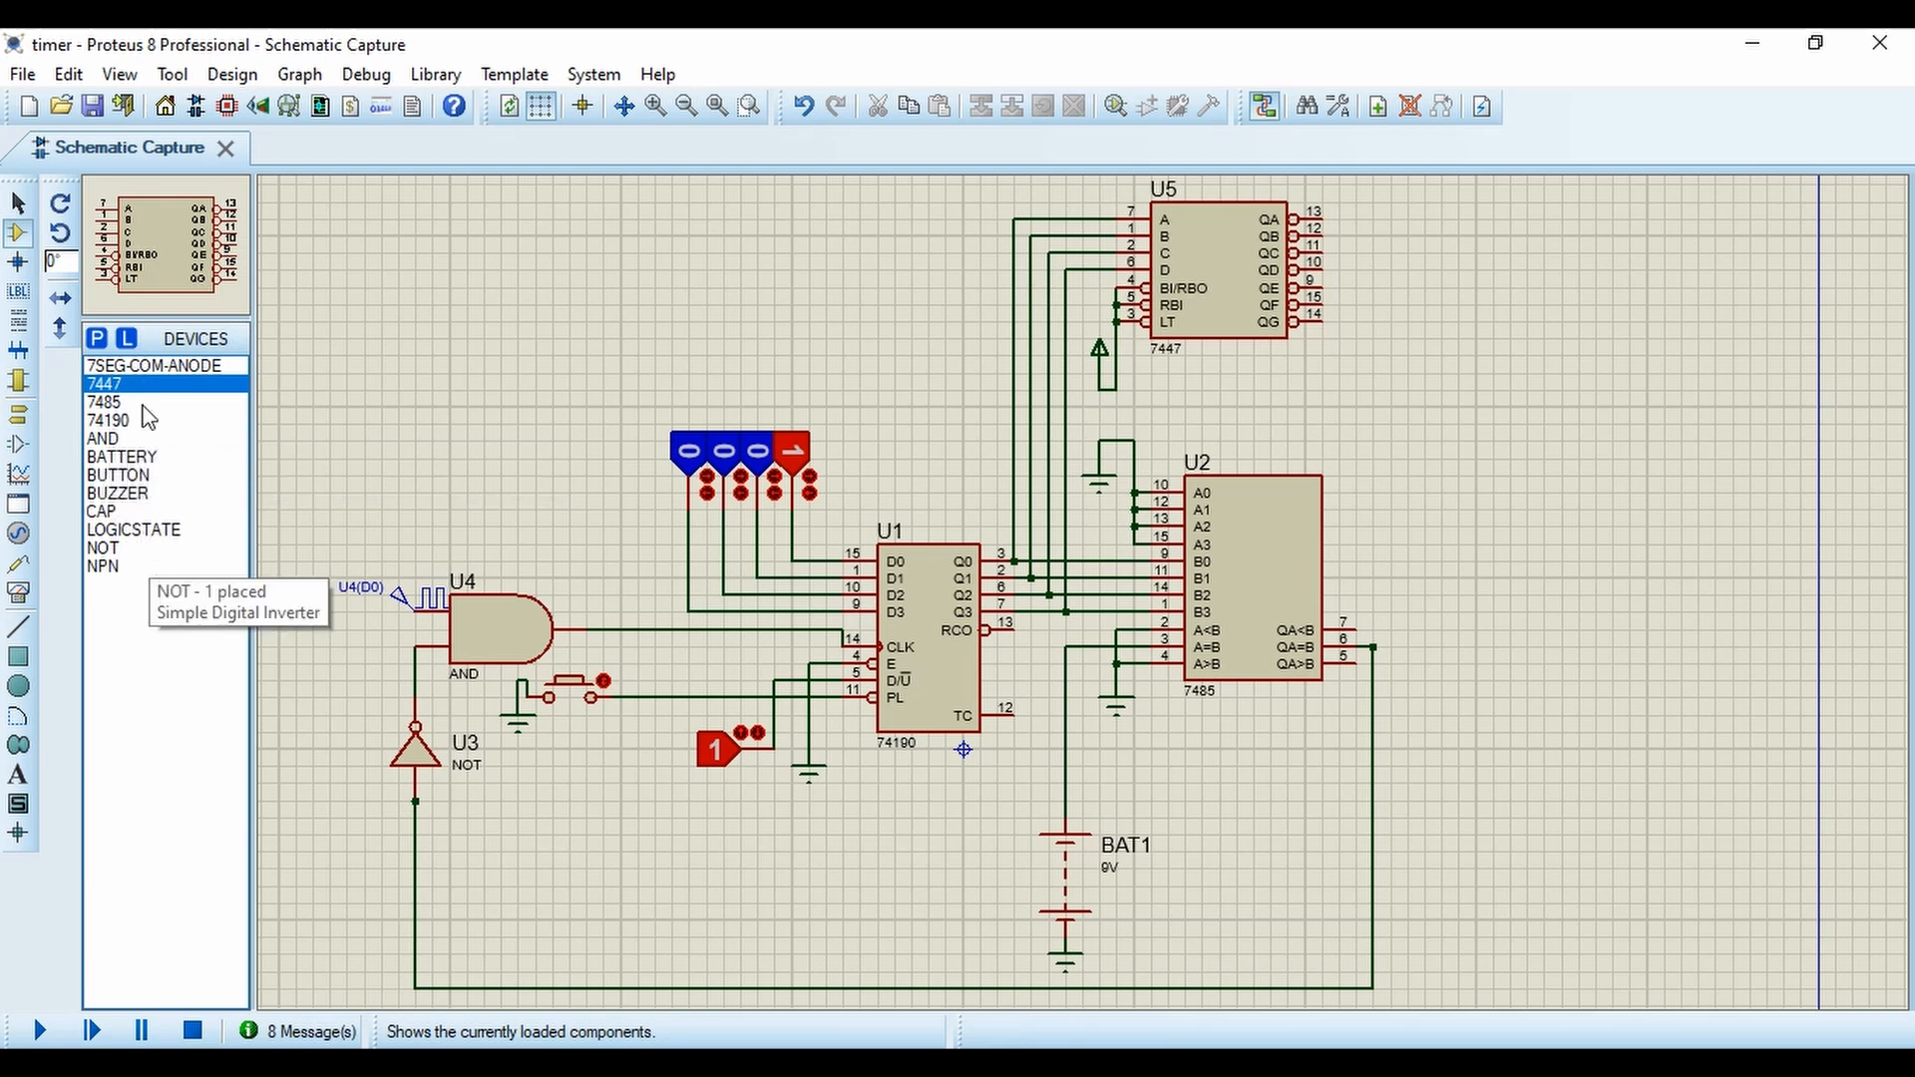
left_click(150, 365)
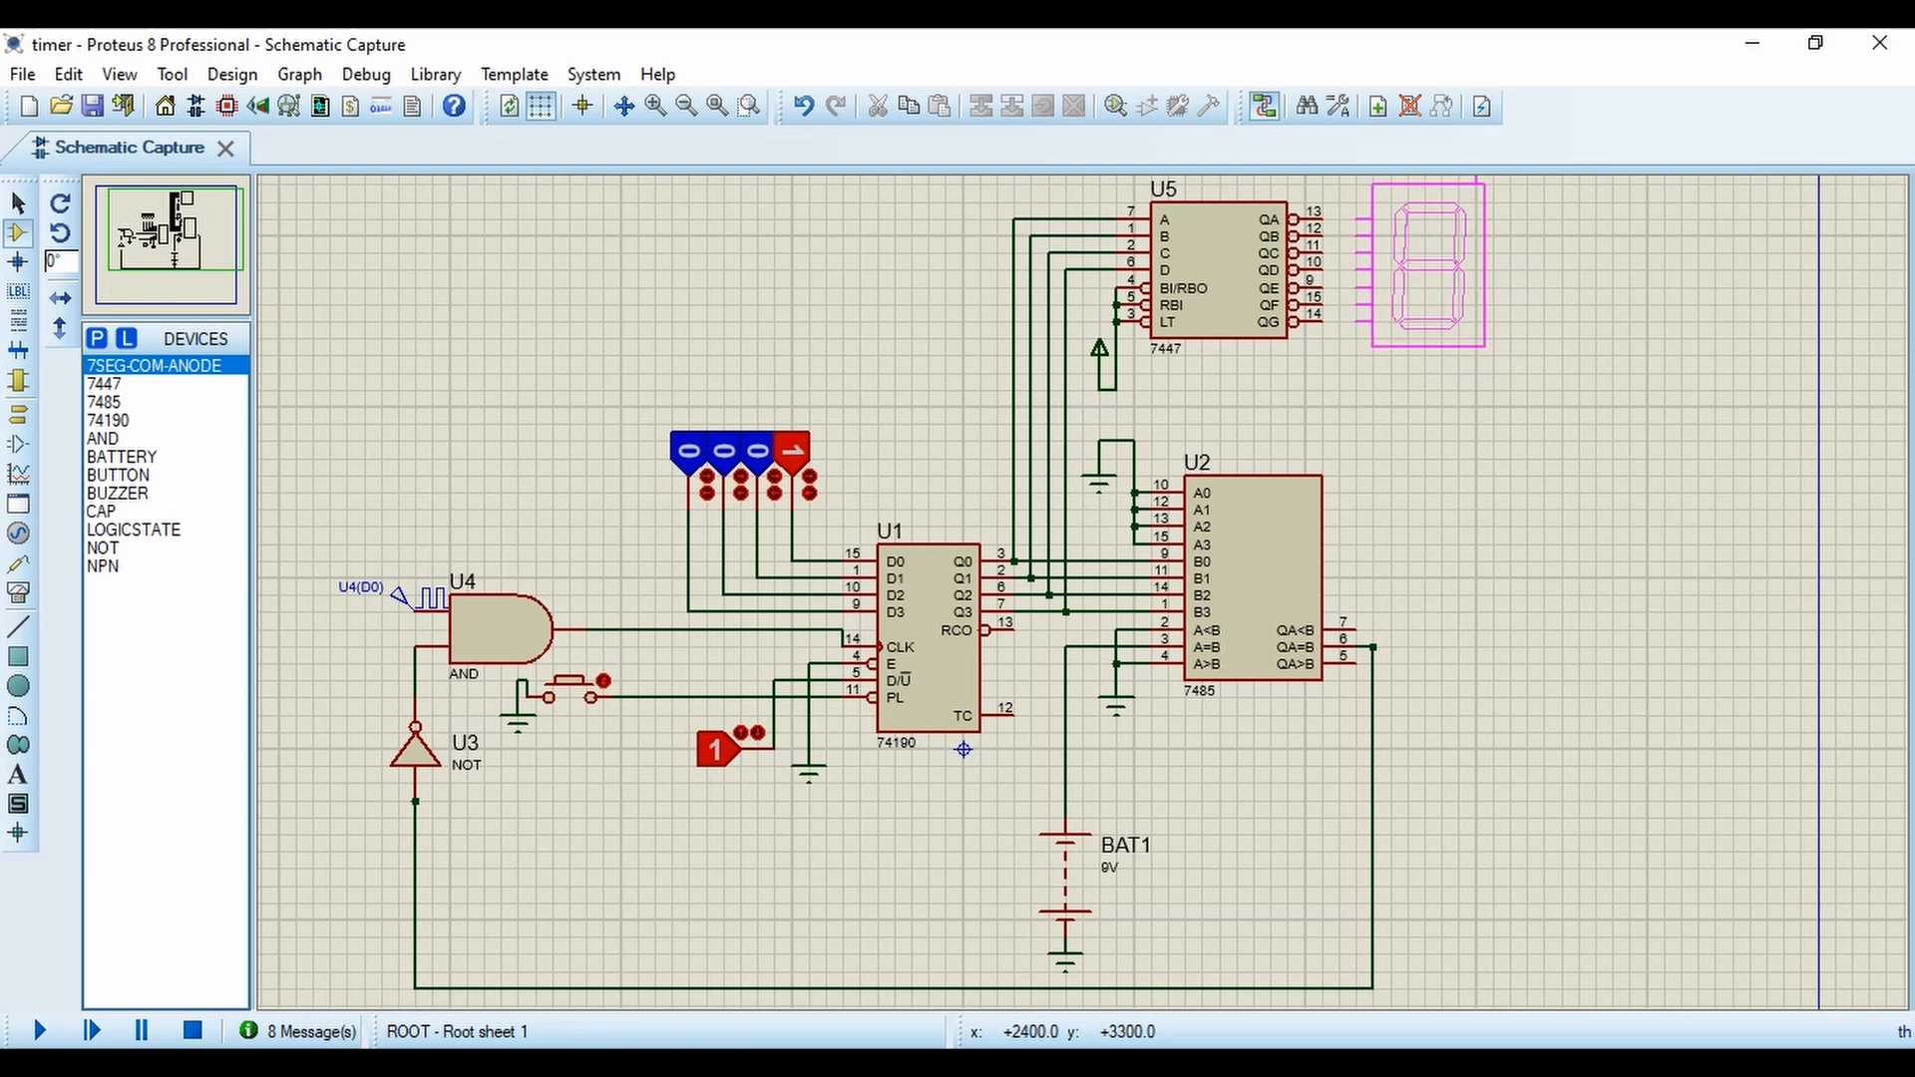
left_click(1395, 264)
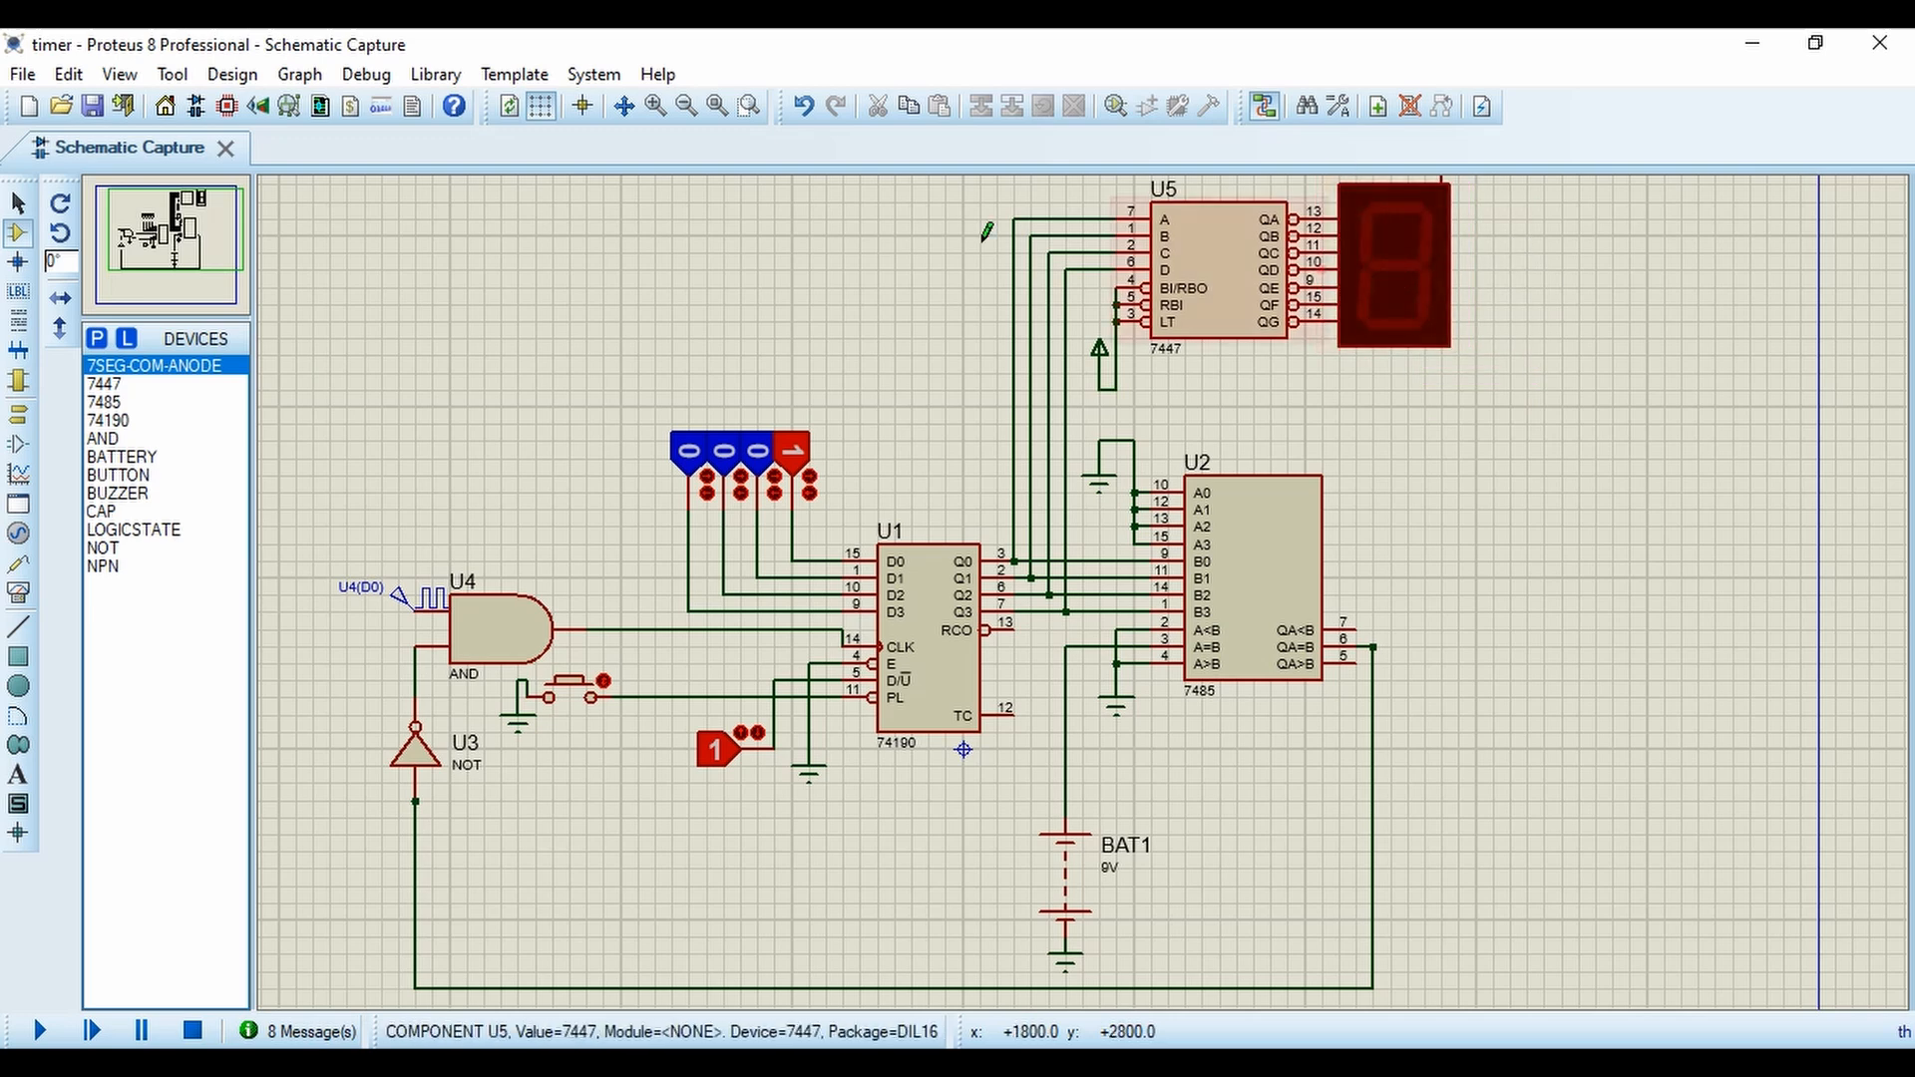
Place a power terminal on the common pin above the seven-segment display.
left_click(18, 415)
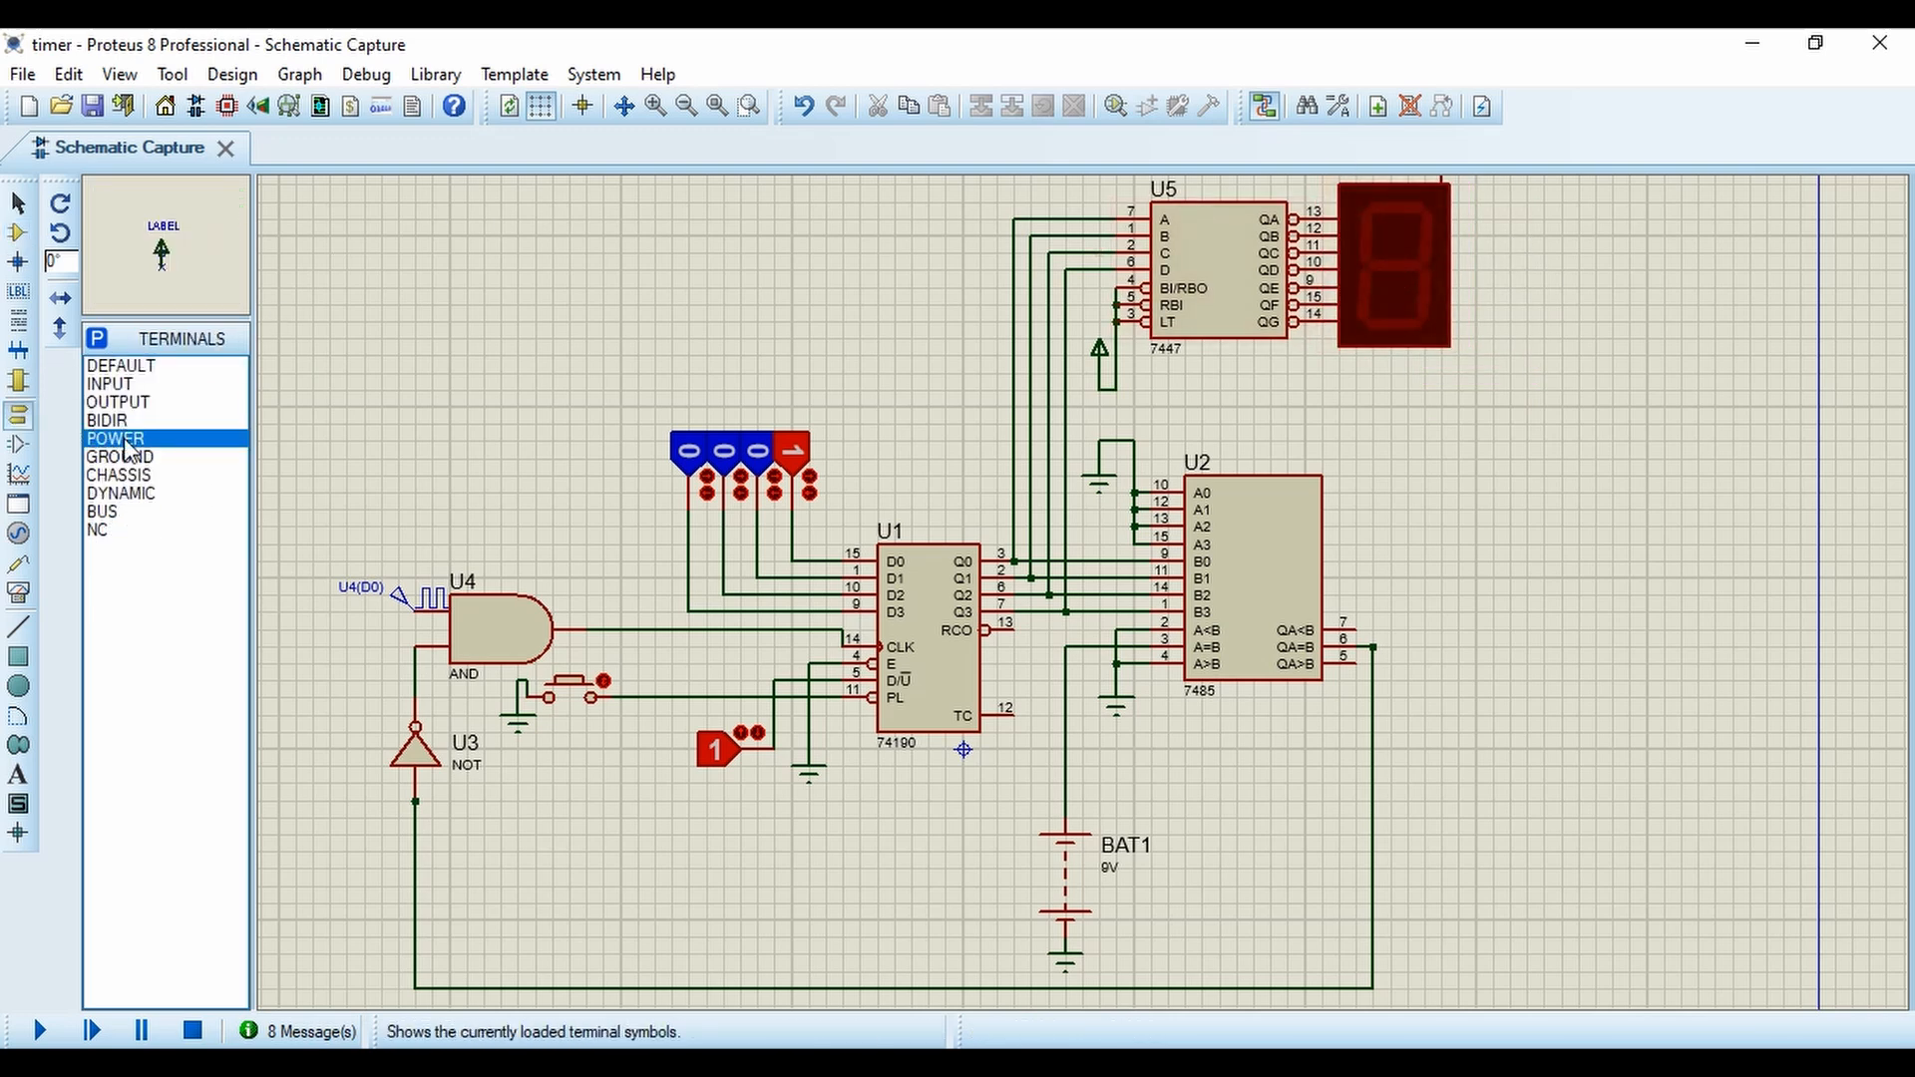
left_click_drag(1539, 284, 1527, 202)
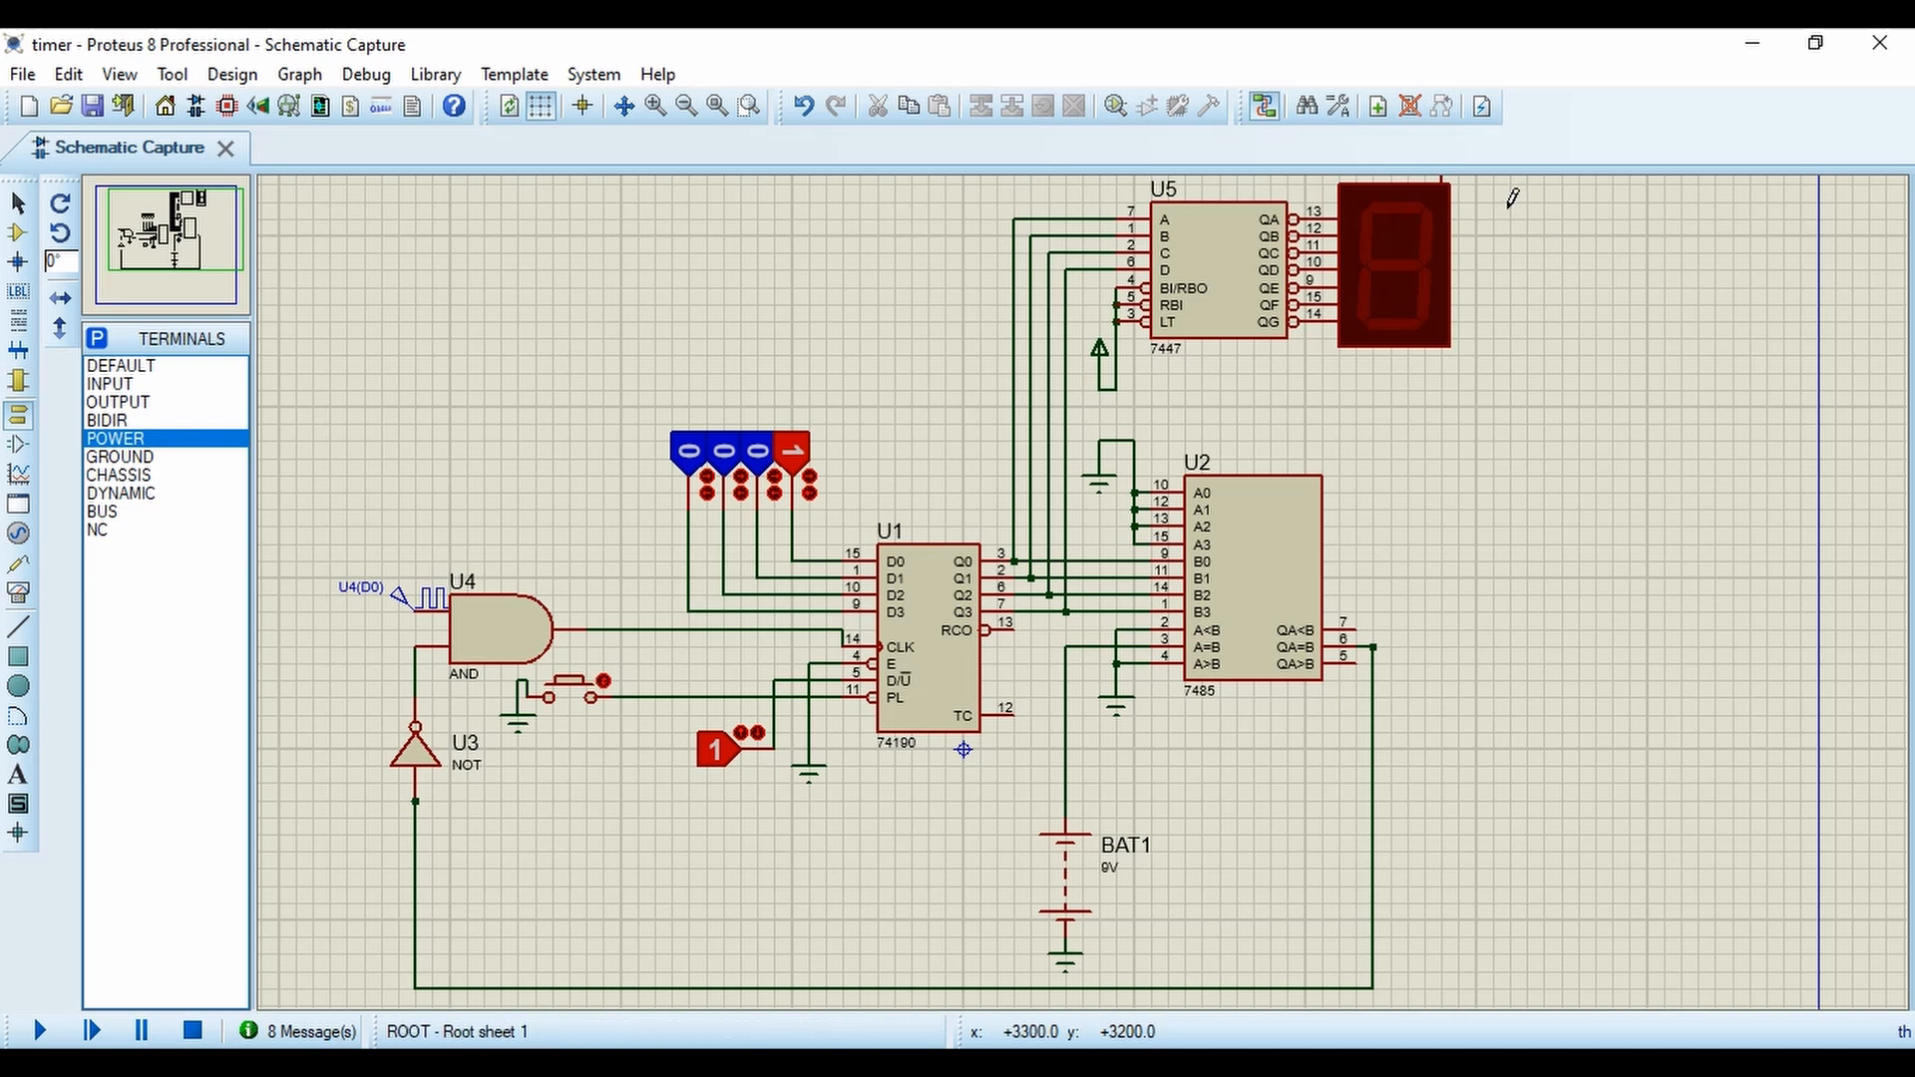
scroll(1503, 215, "up", 2)
left_click(1443, 212)
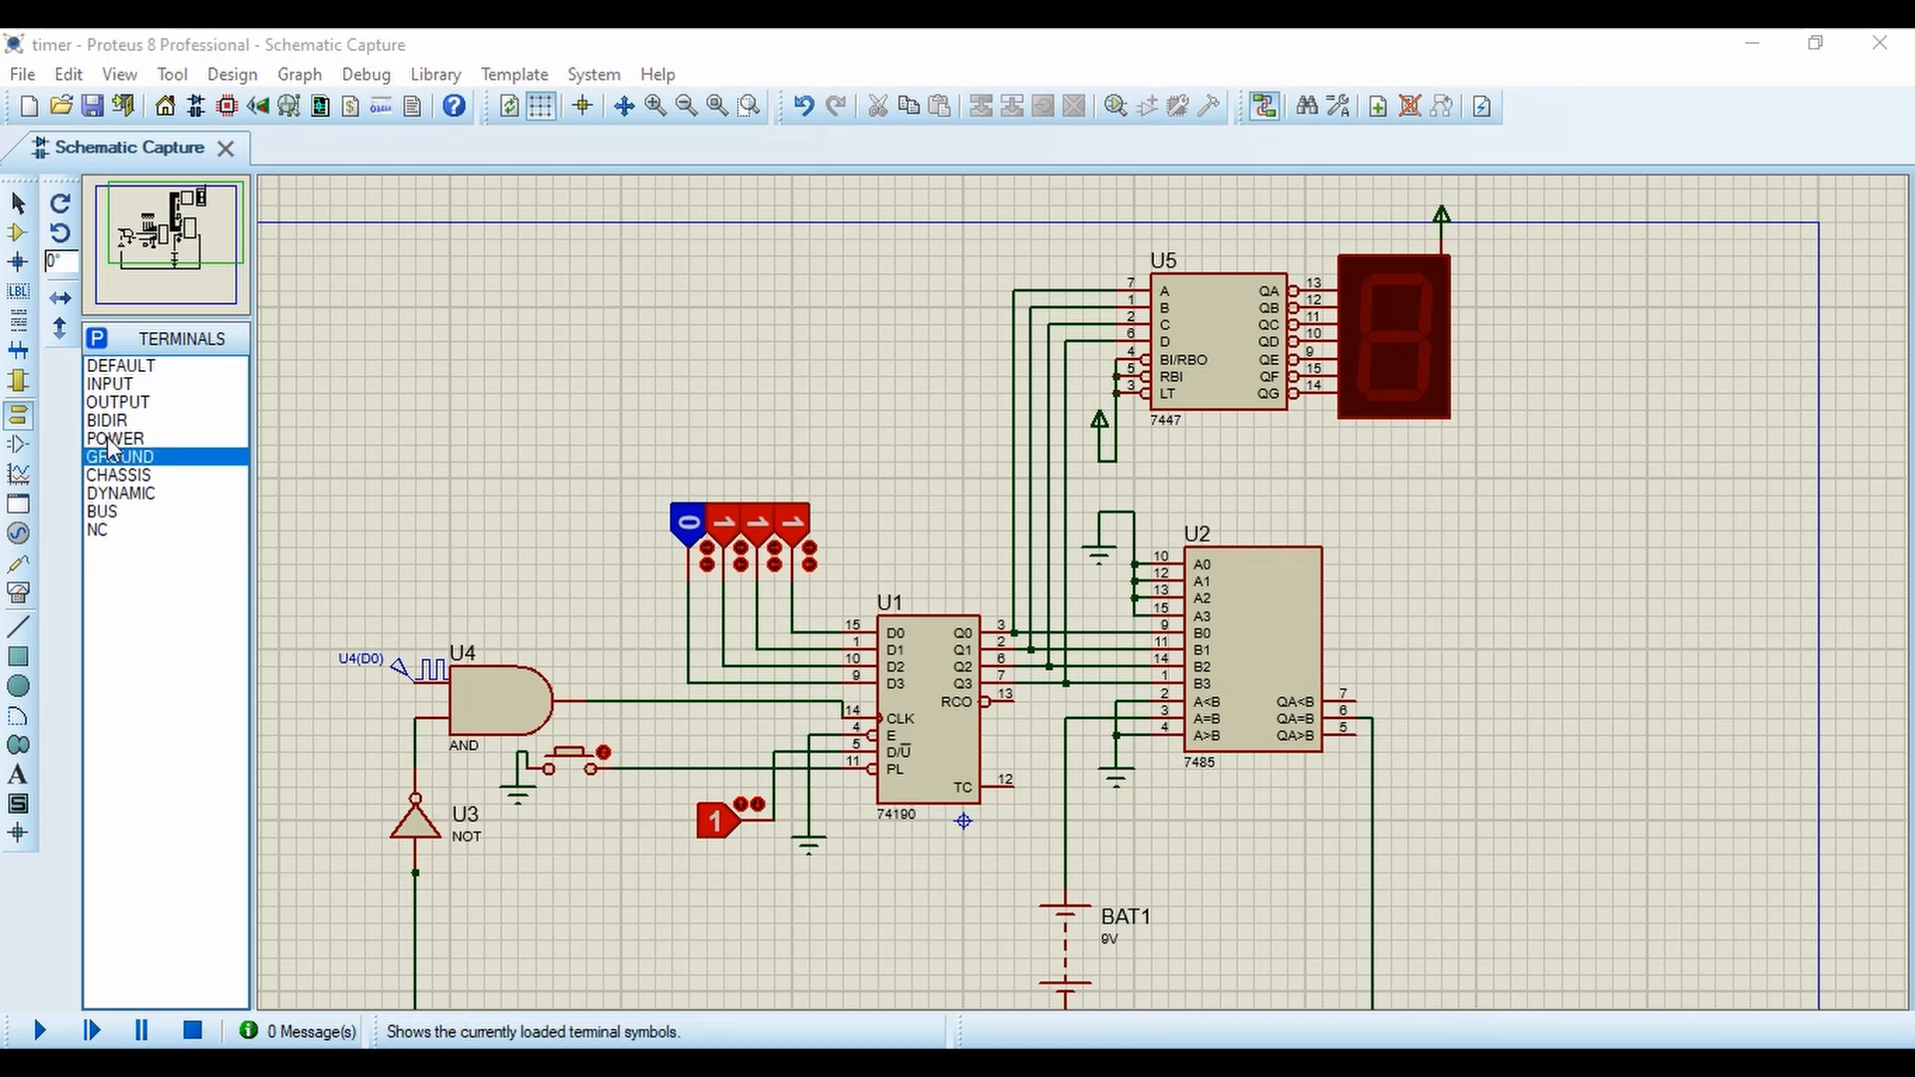
Place three CAP capacitors in a column along U2's QA=B wire and wire their free ends together.
left_click(17, 232)
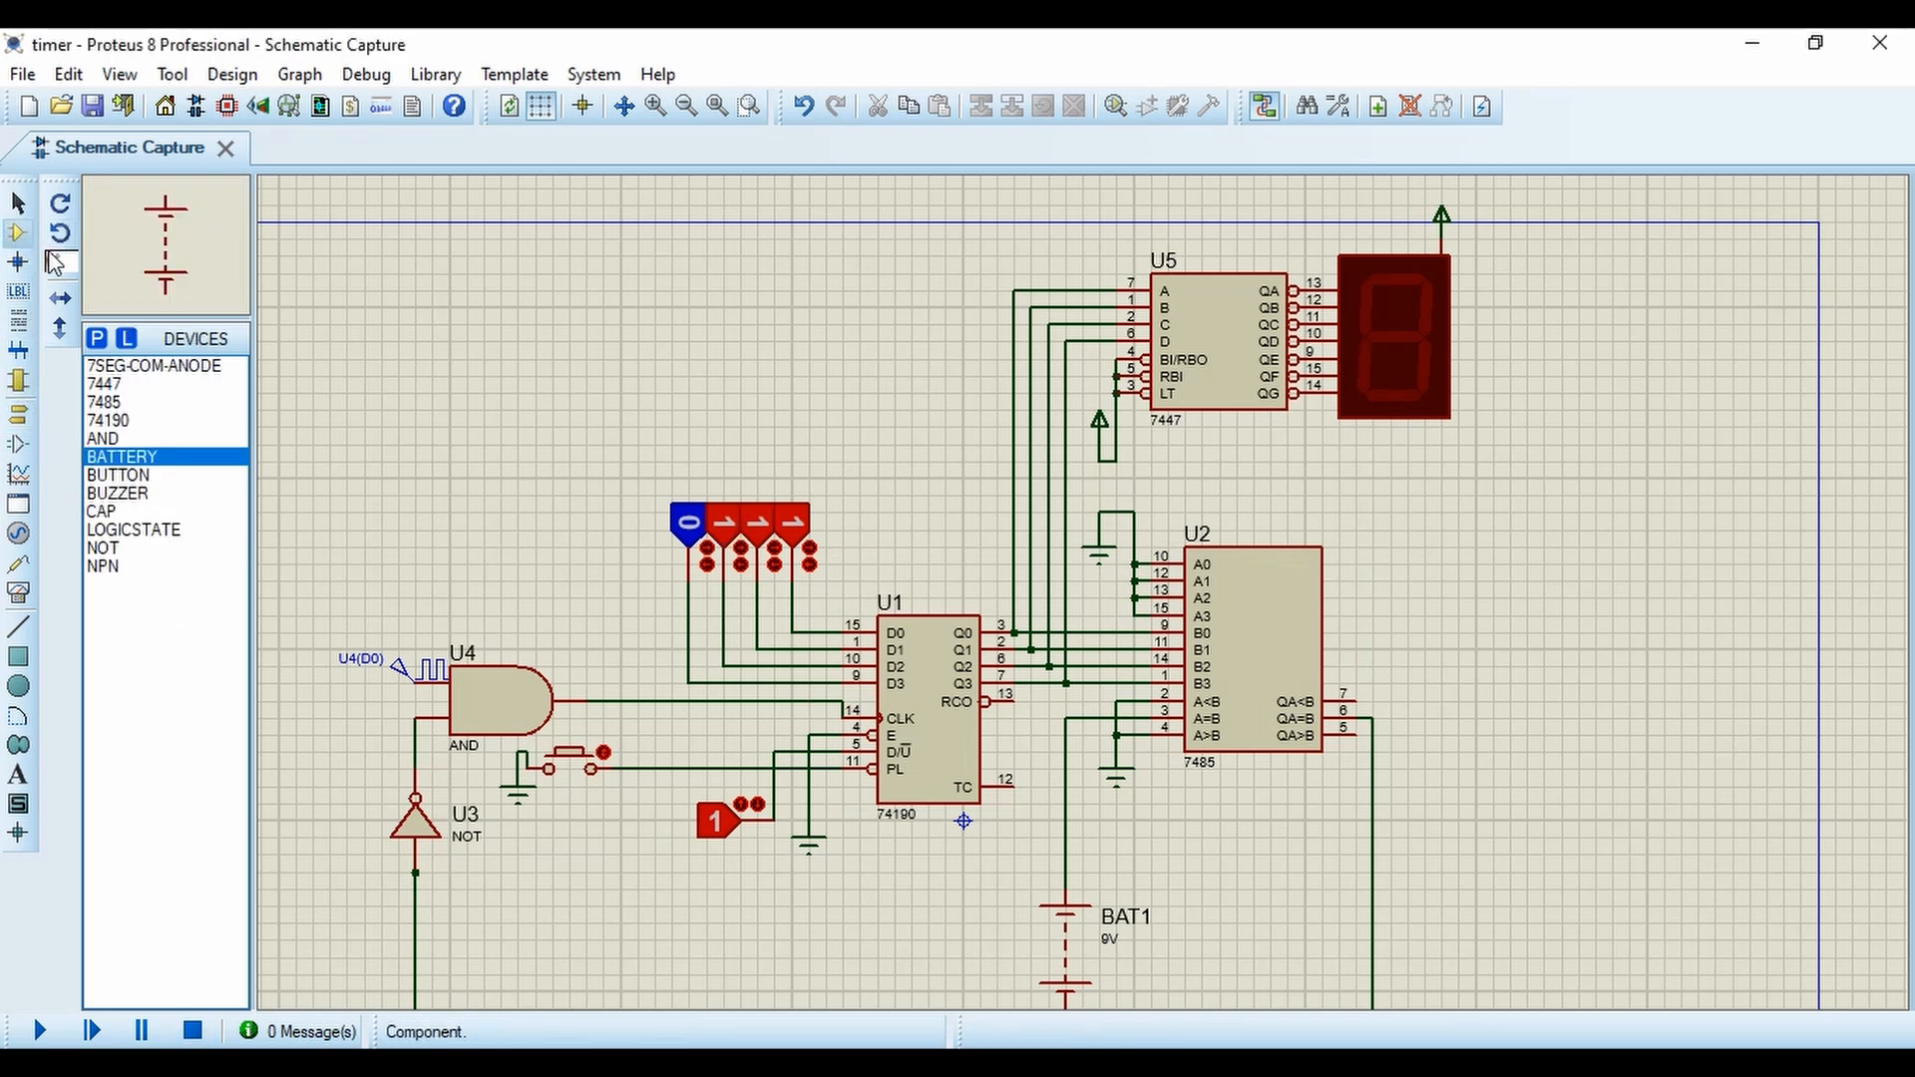
left_click(102, 511)
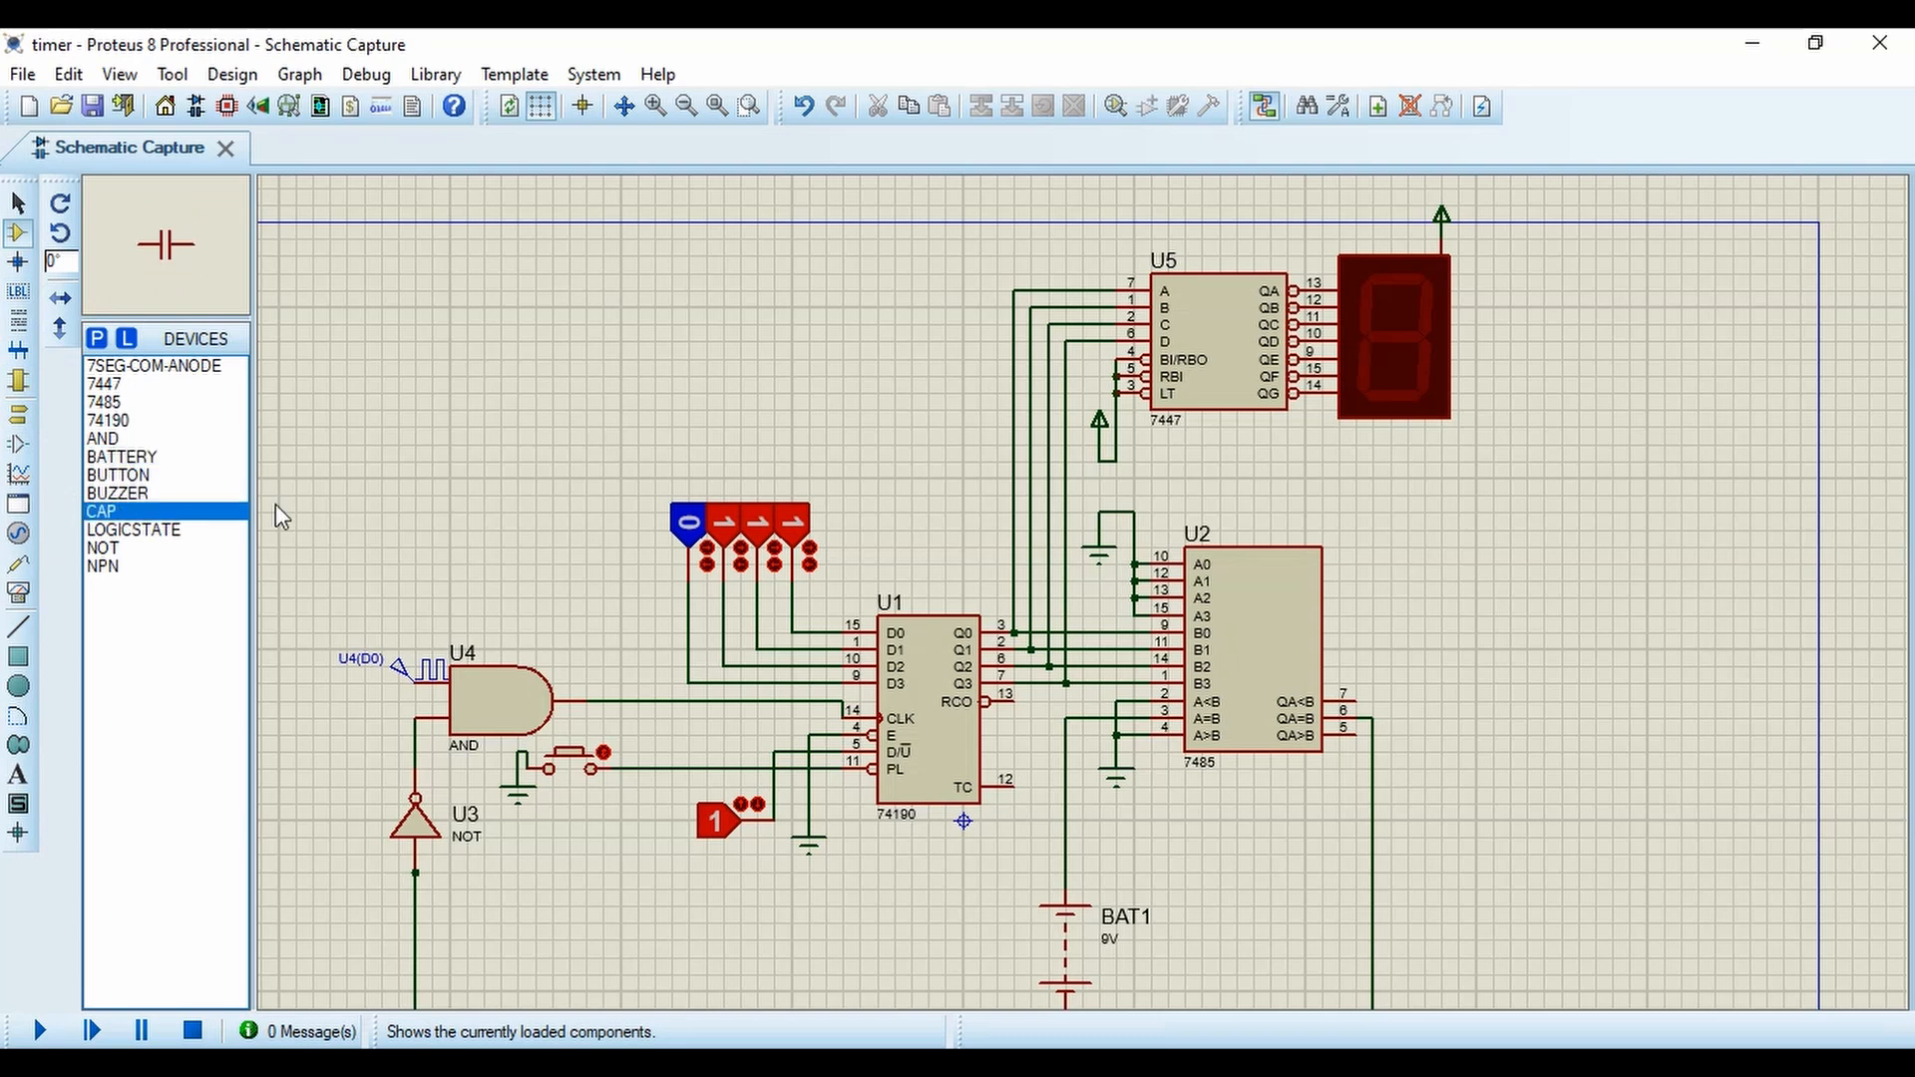
left_click(1397, 727)
left_click(1406, 718)
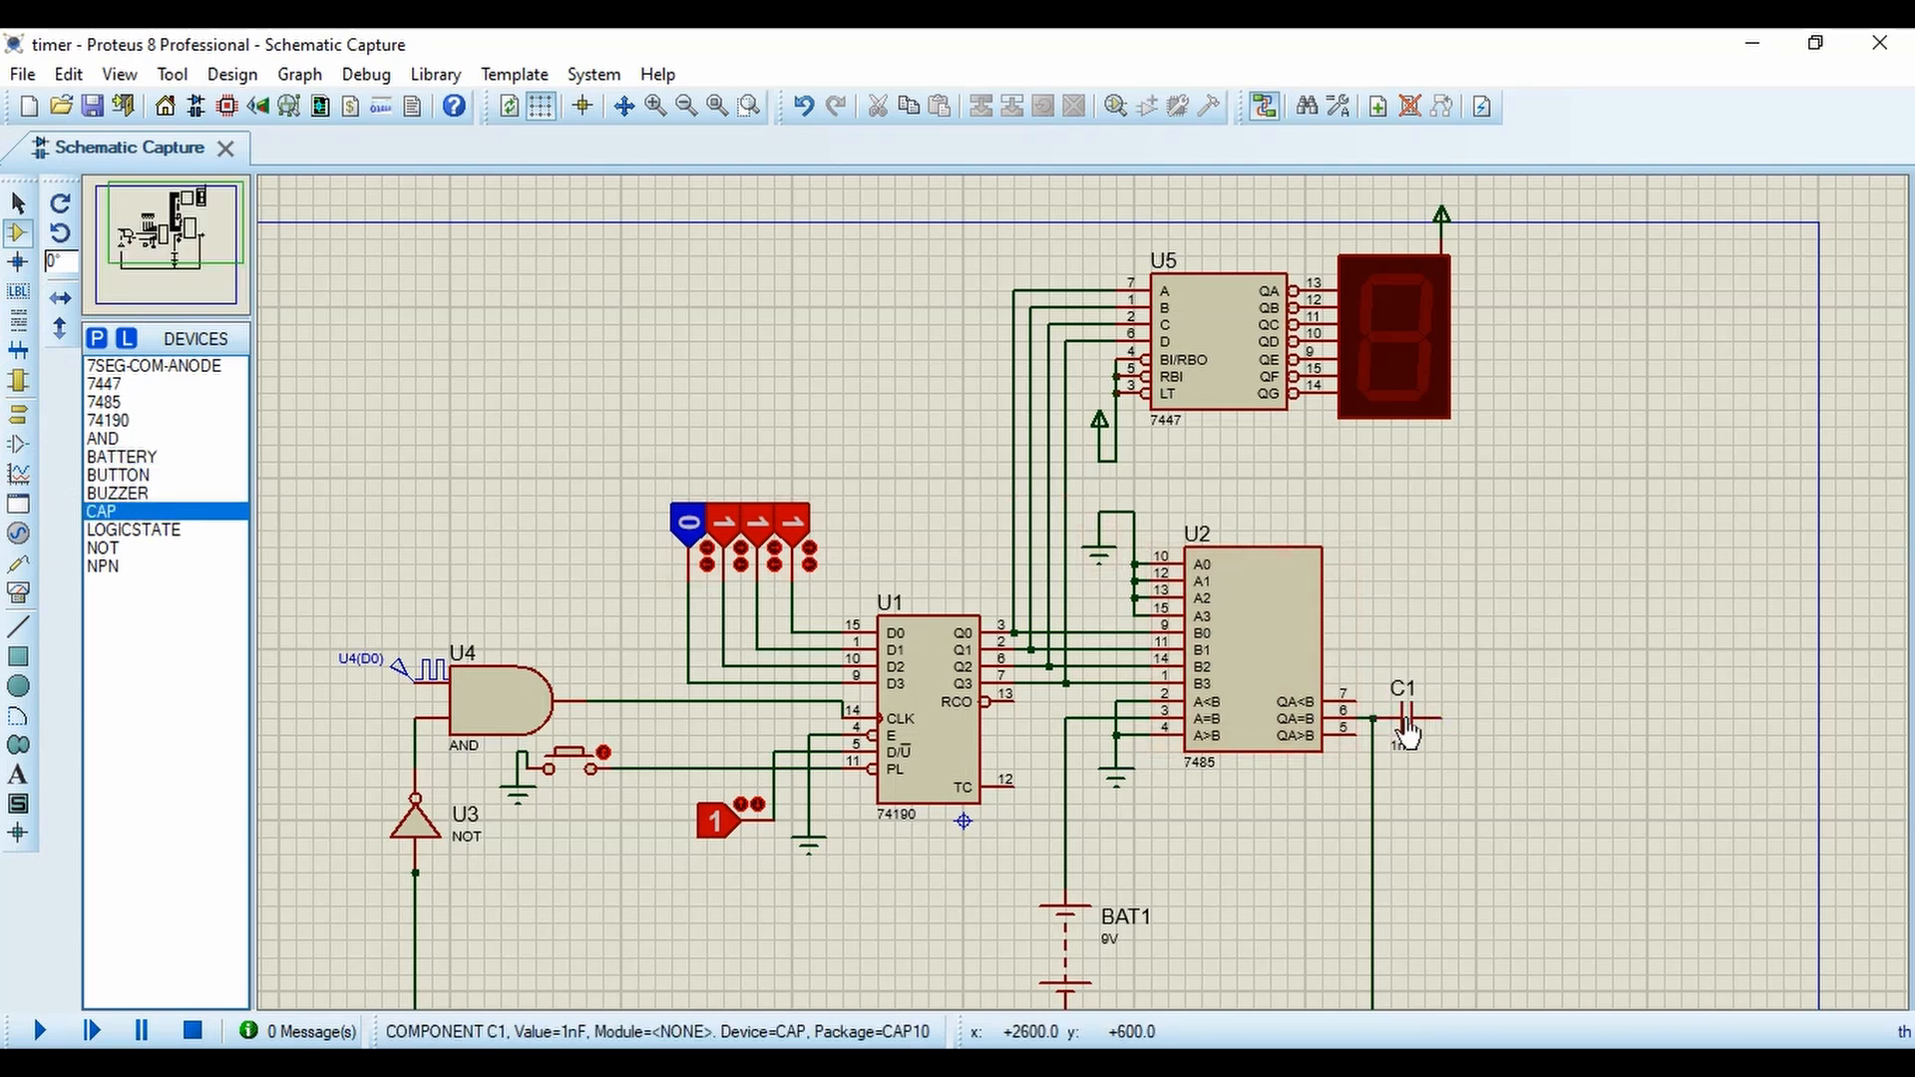
left_click(1406, 787)
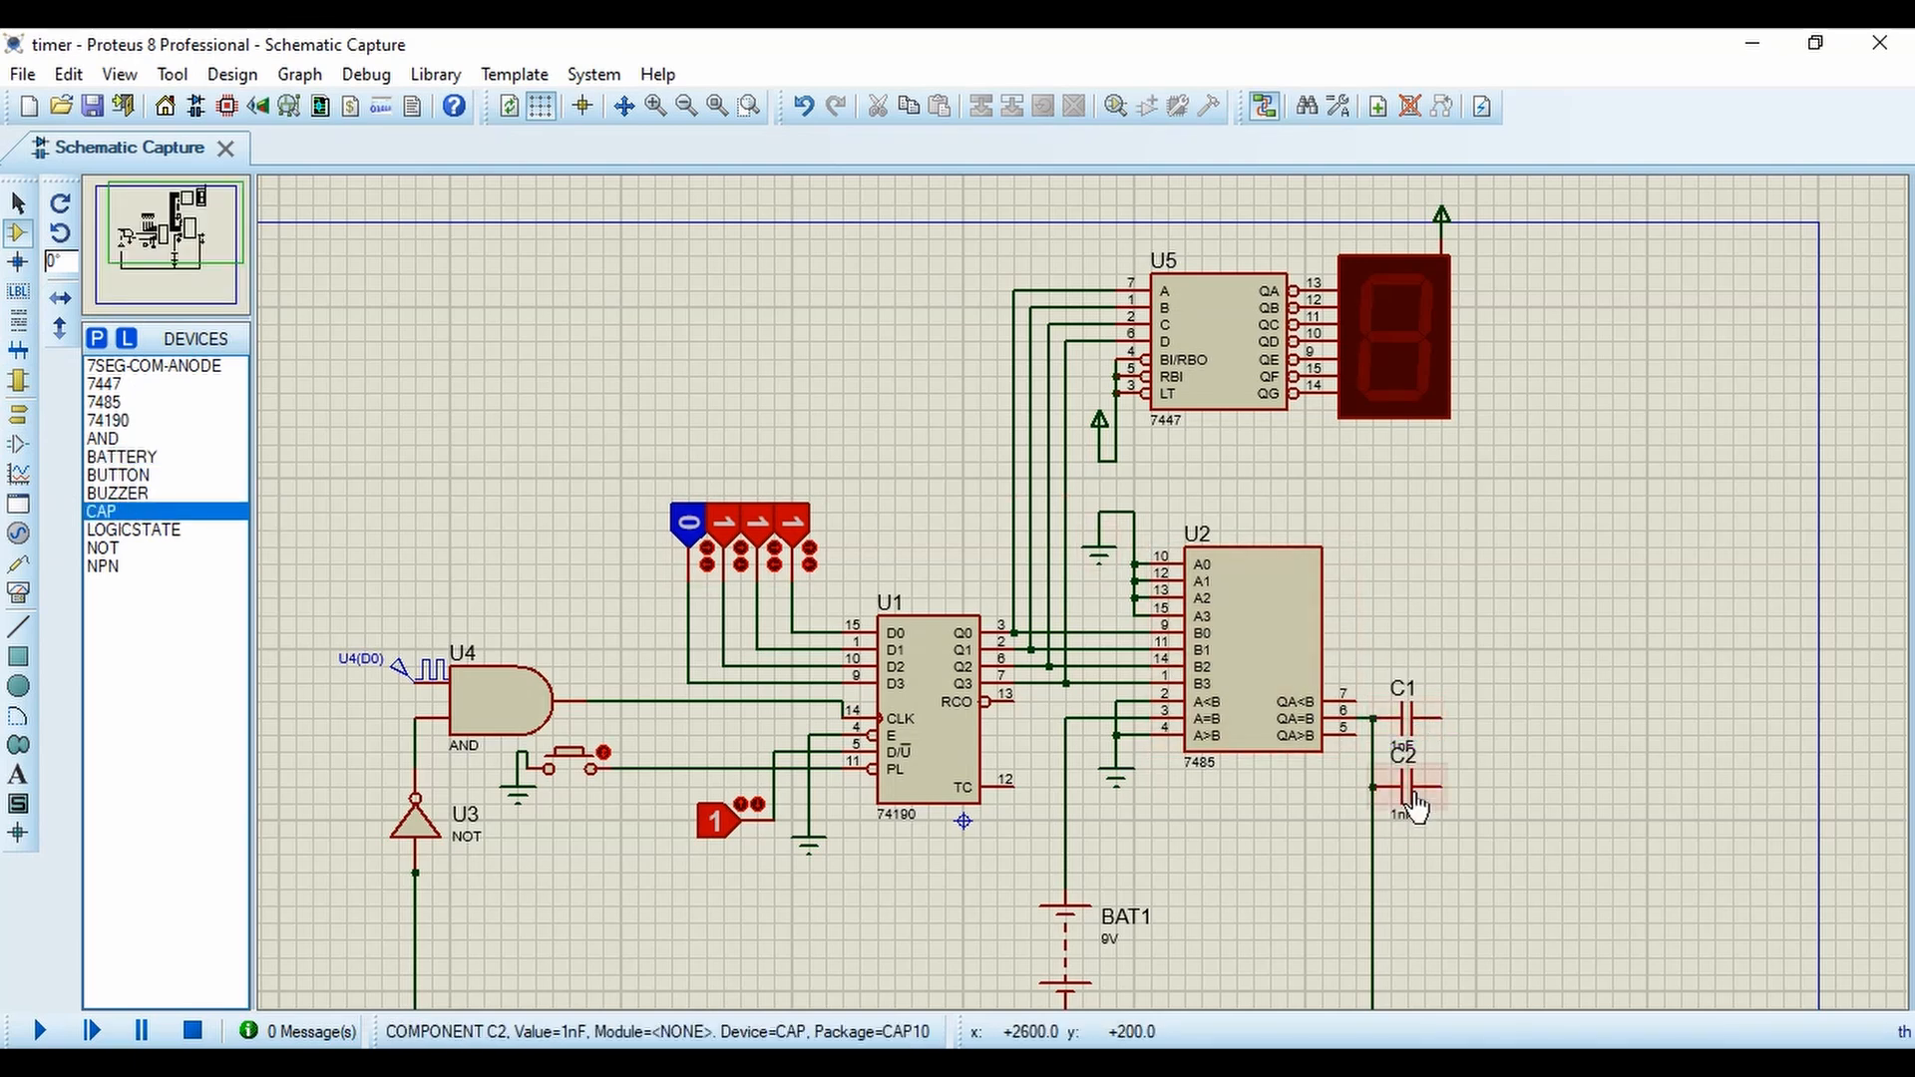
left_click(1406, 855)
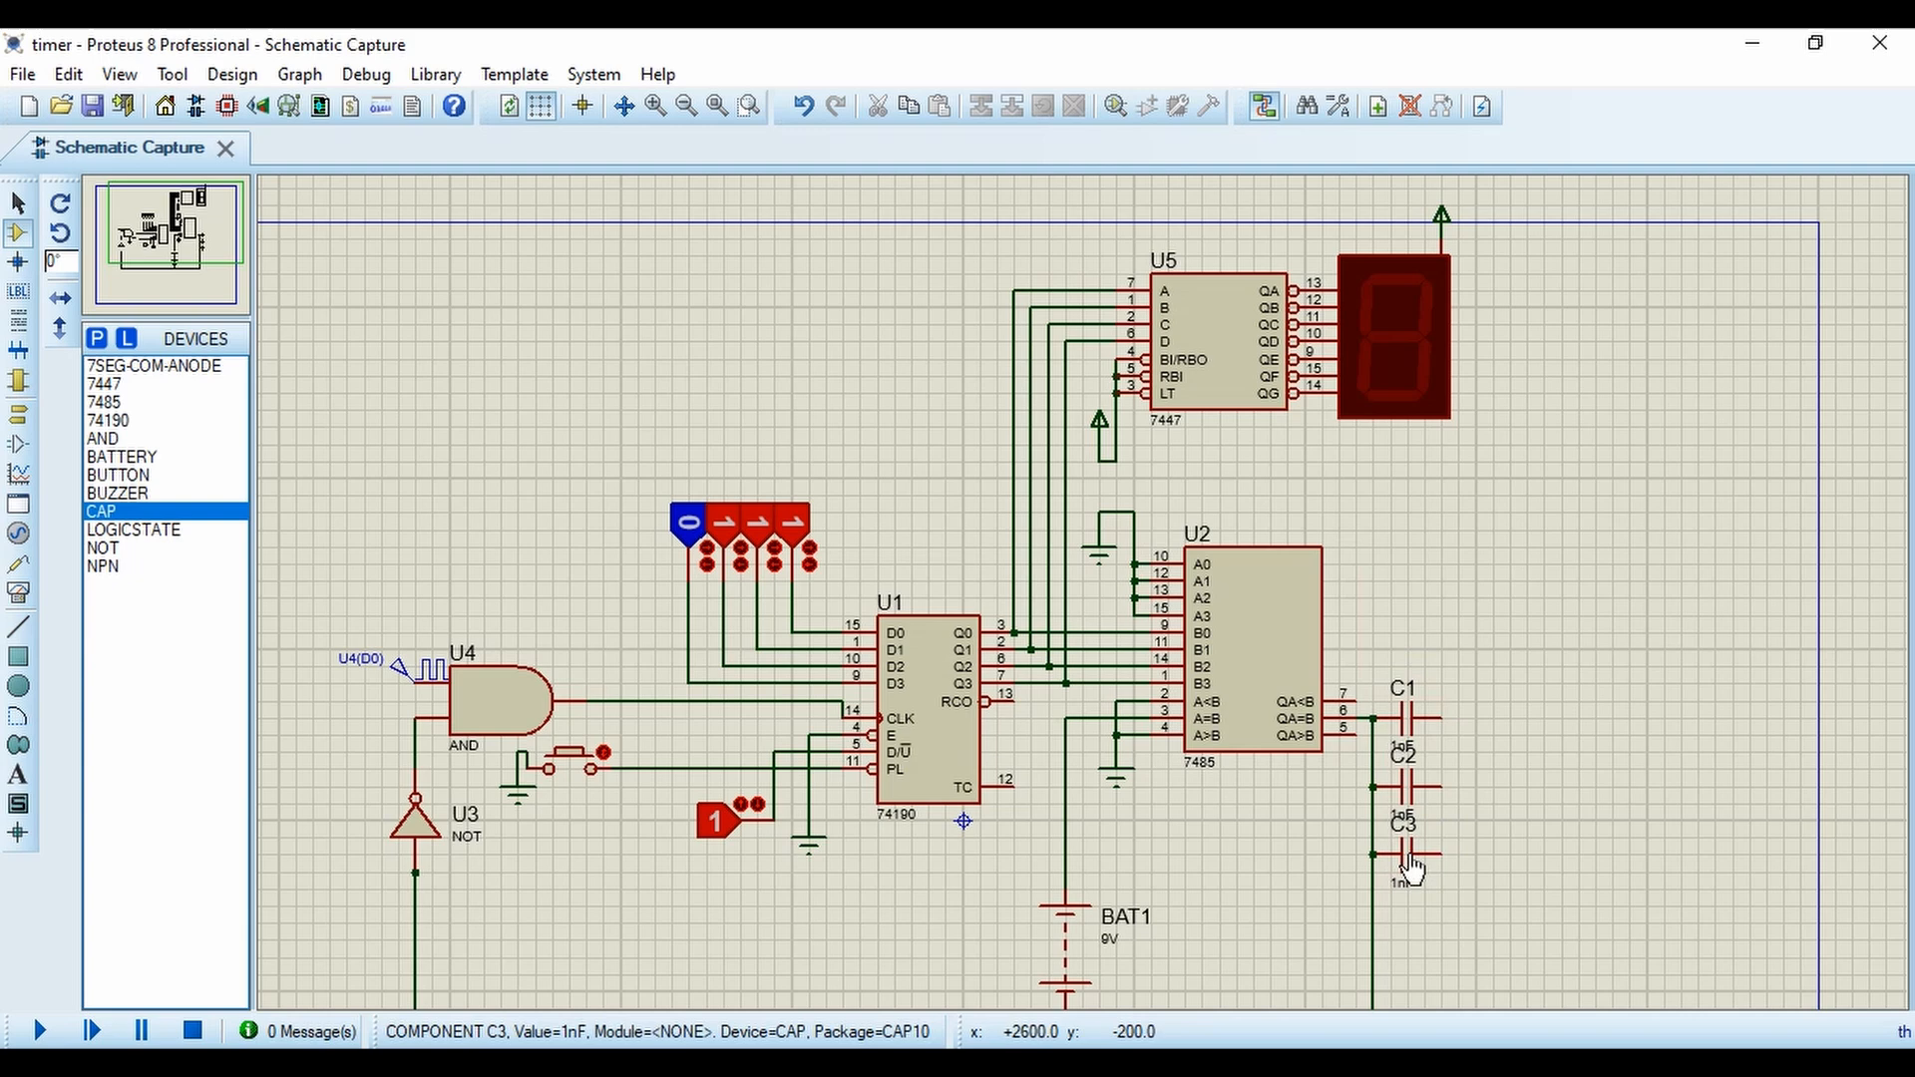
left_click(1459, 787)
left_click(1455, 851)
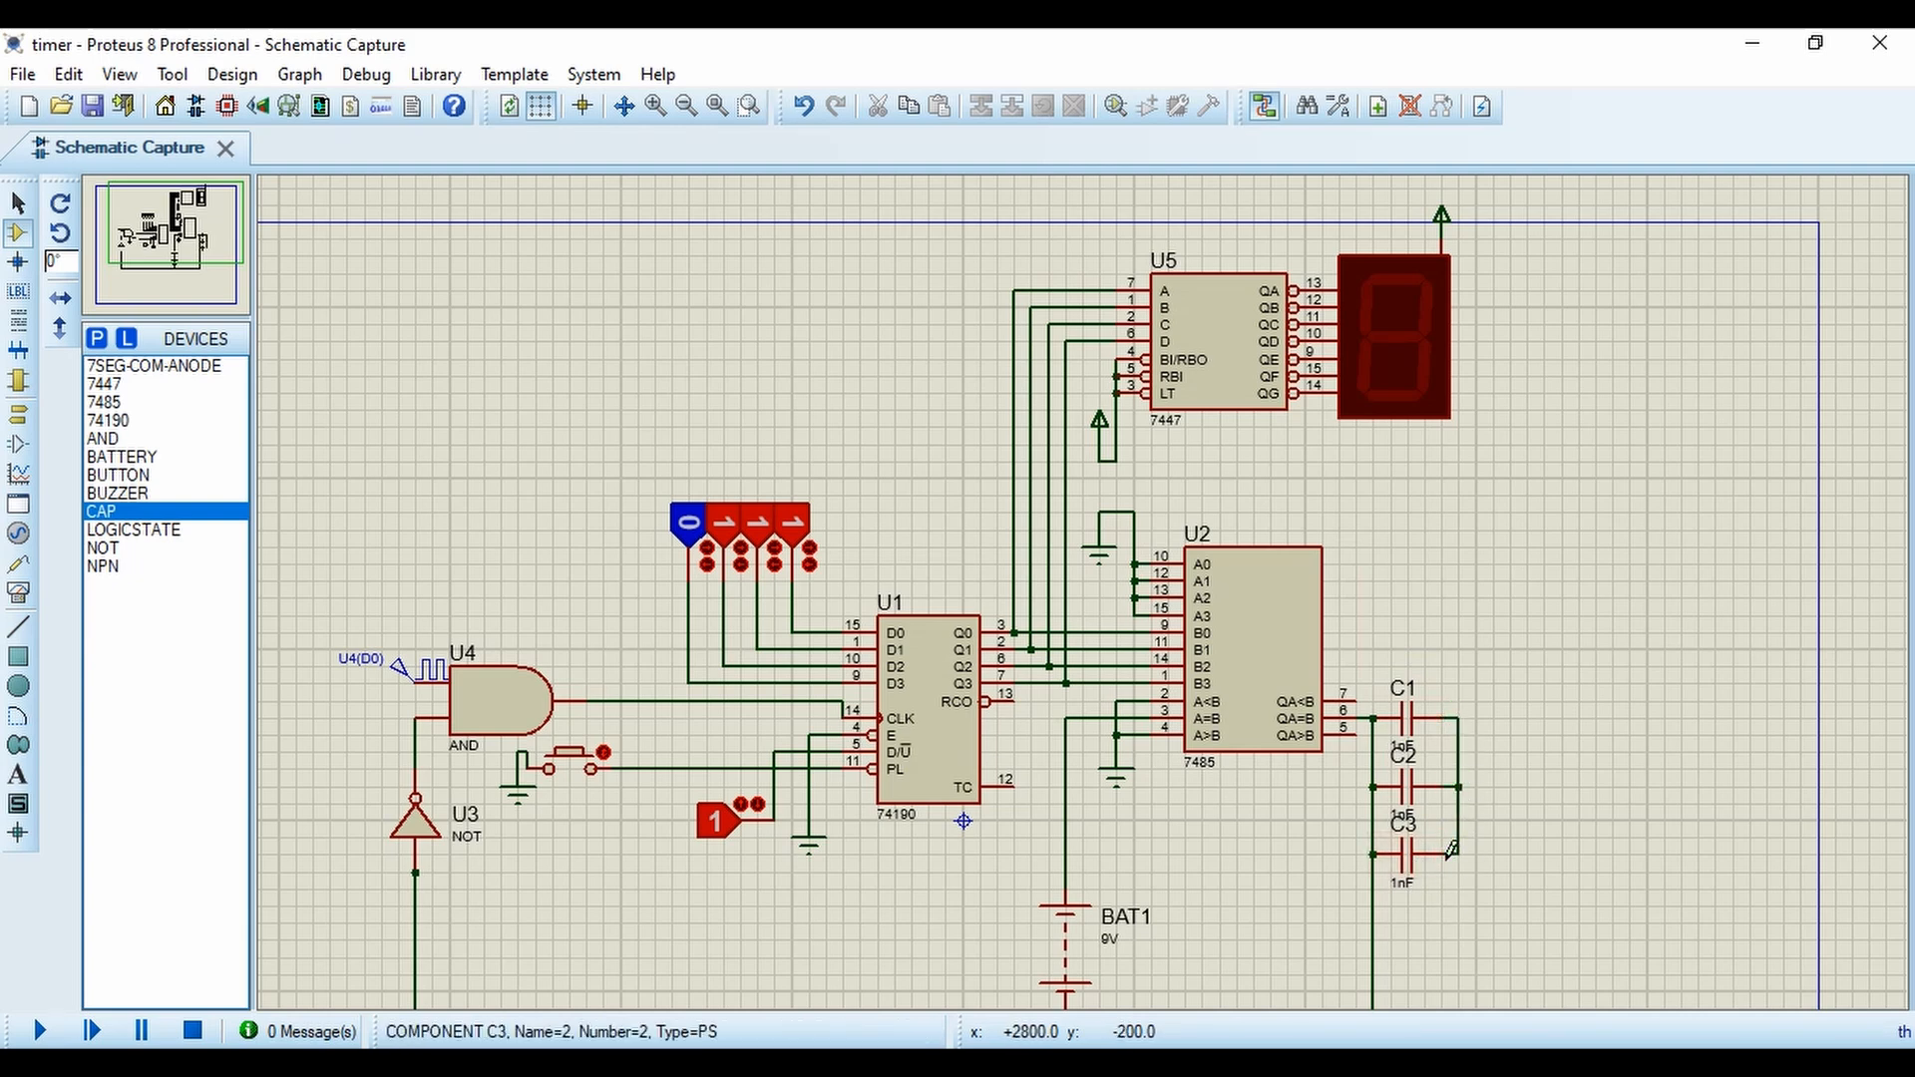
Set the capacitance of C1 to 470uF.
left_click(1412, 731)
left_click(1412, 732)
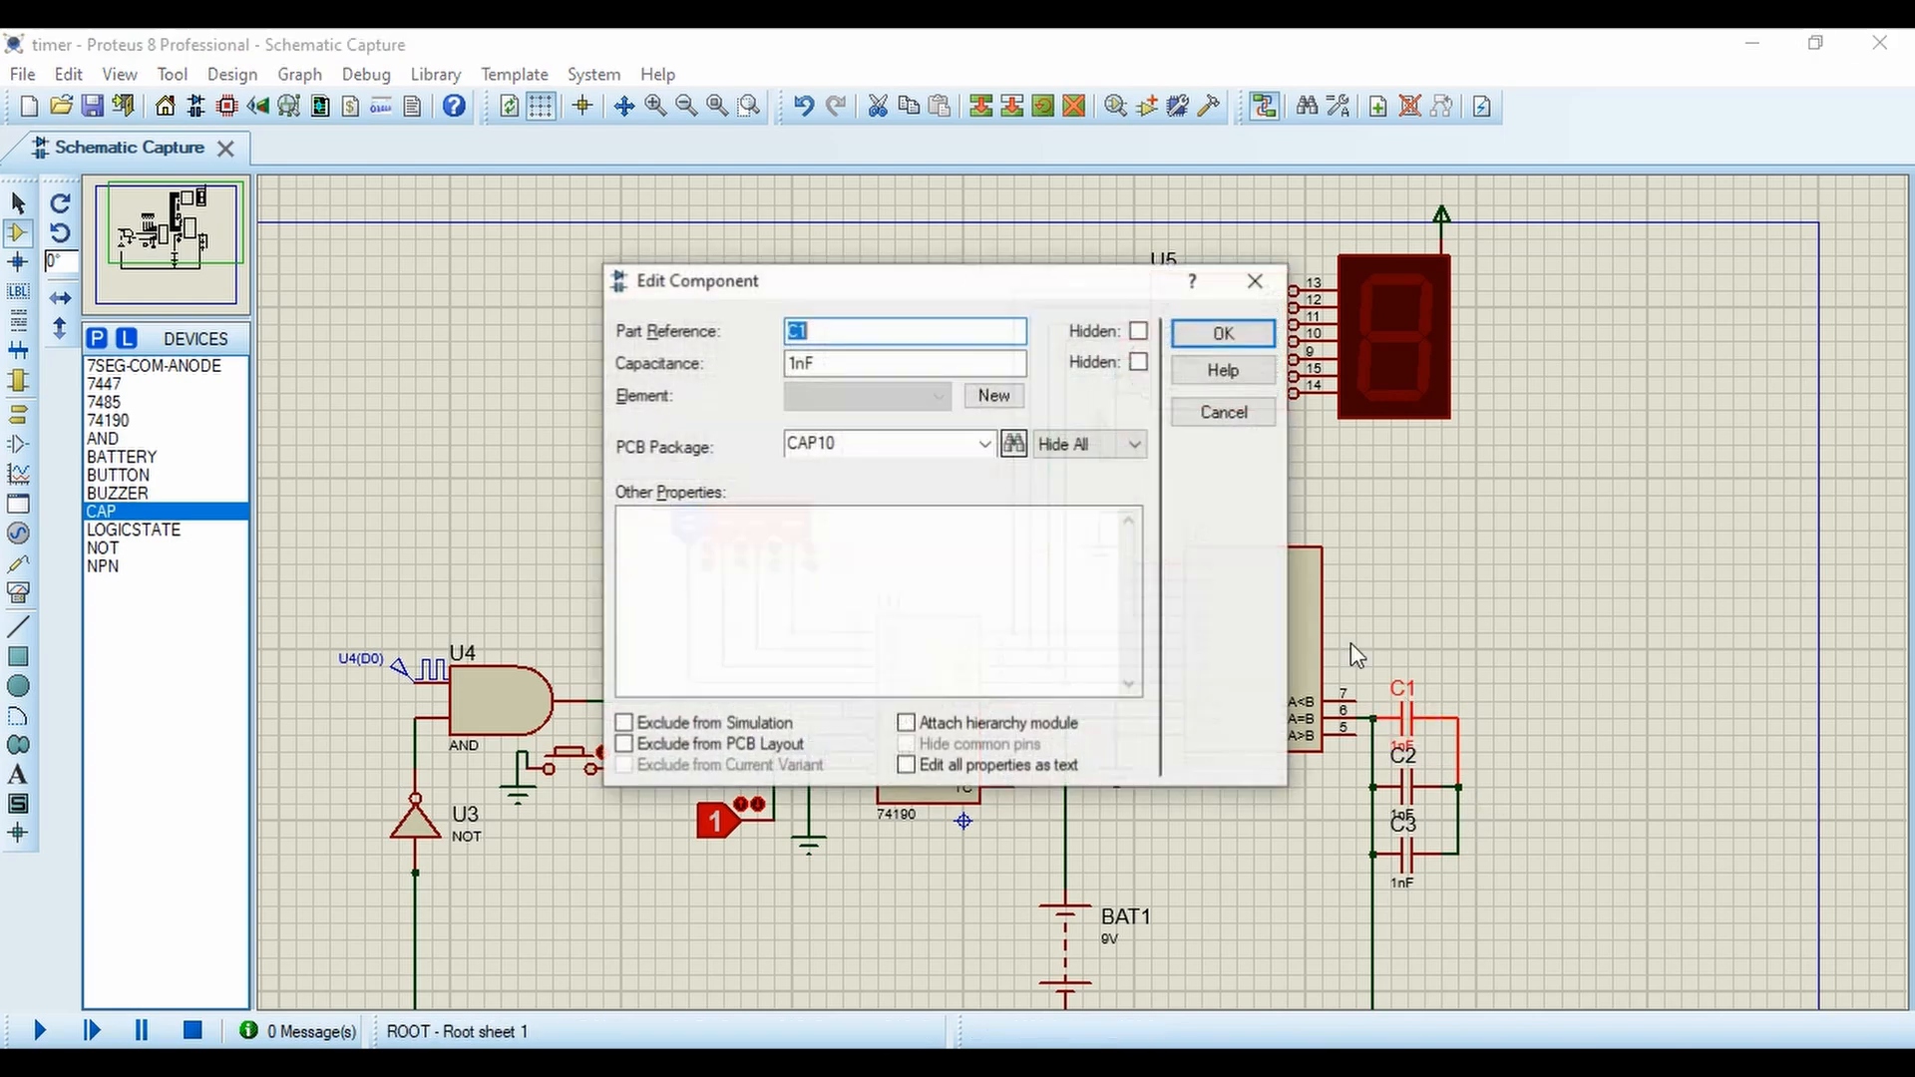
left_click_drag(806, 364, 788, 374)
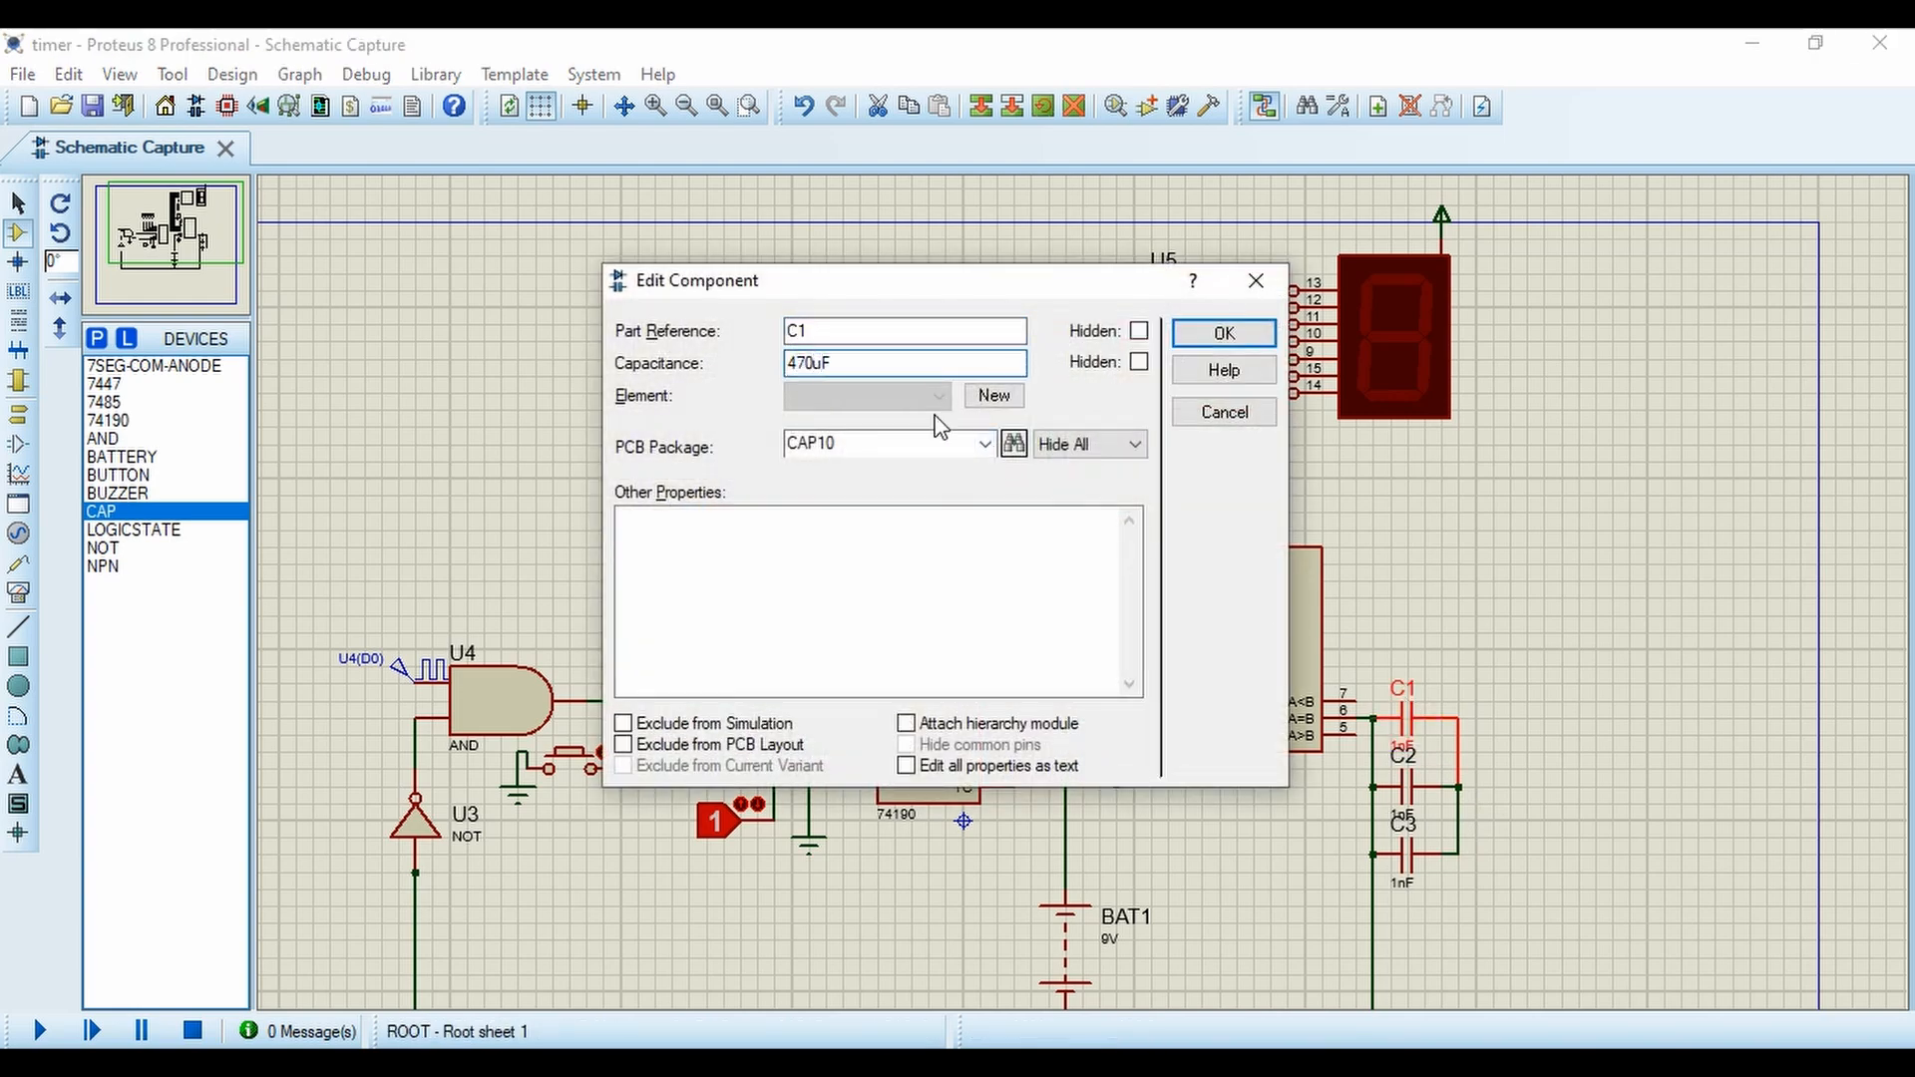
key("Return")
Set the capacitance of C2 to 470uF.
double_click(1404, 787)
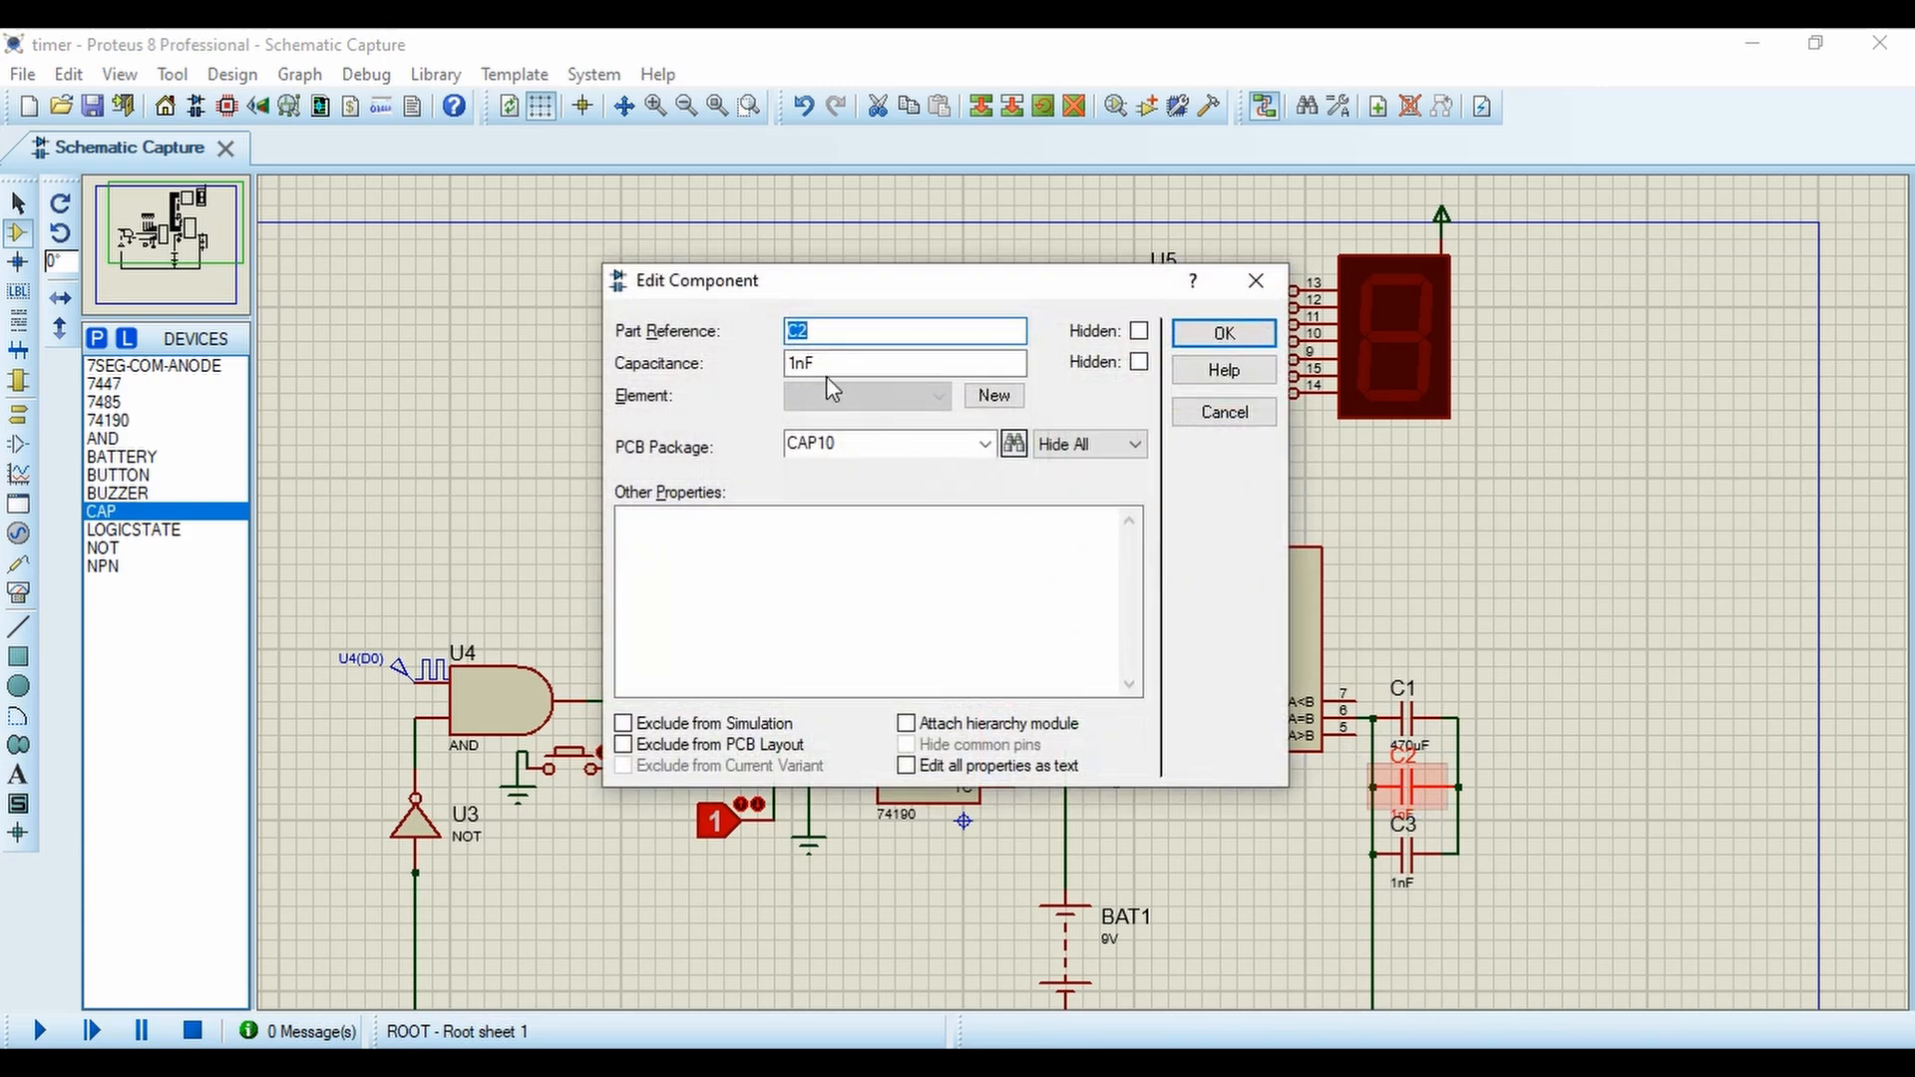
left_click_drag(806, 364, 779, 363)
type("470uF")
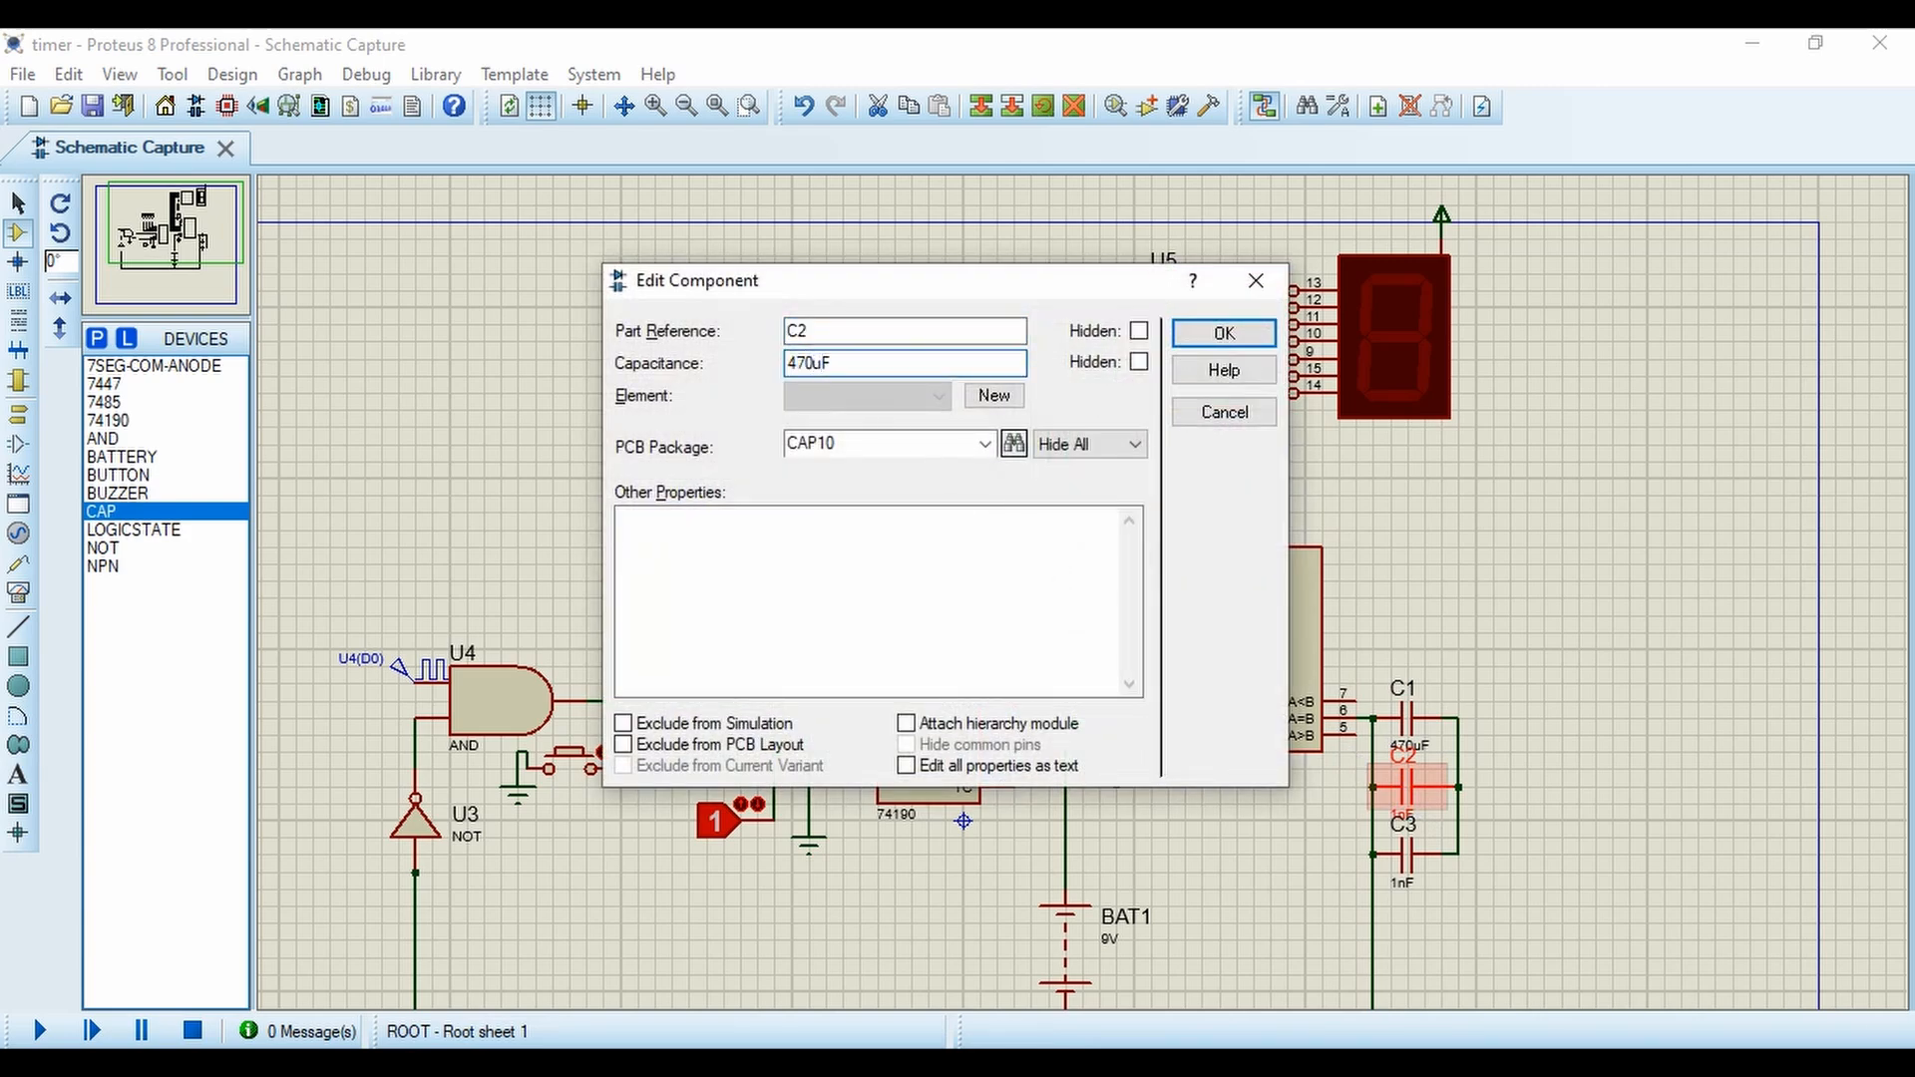
key("Return")
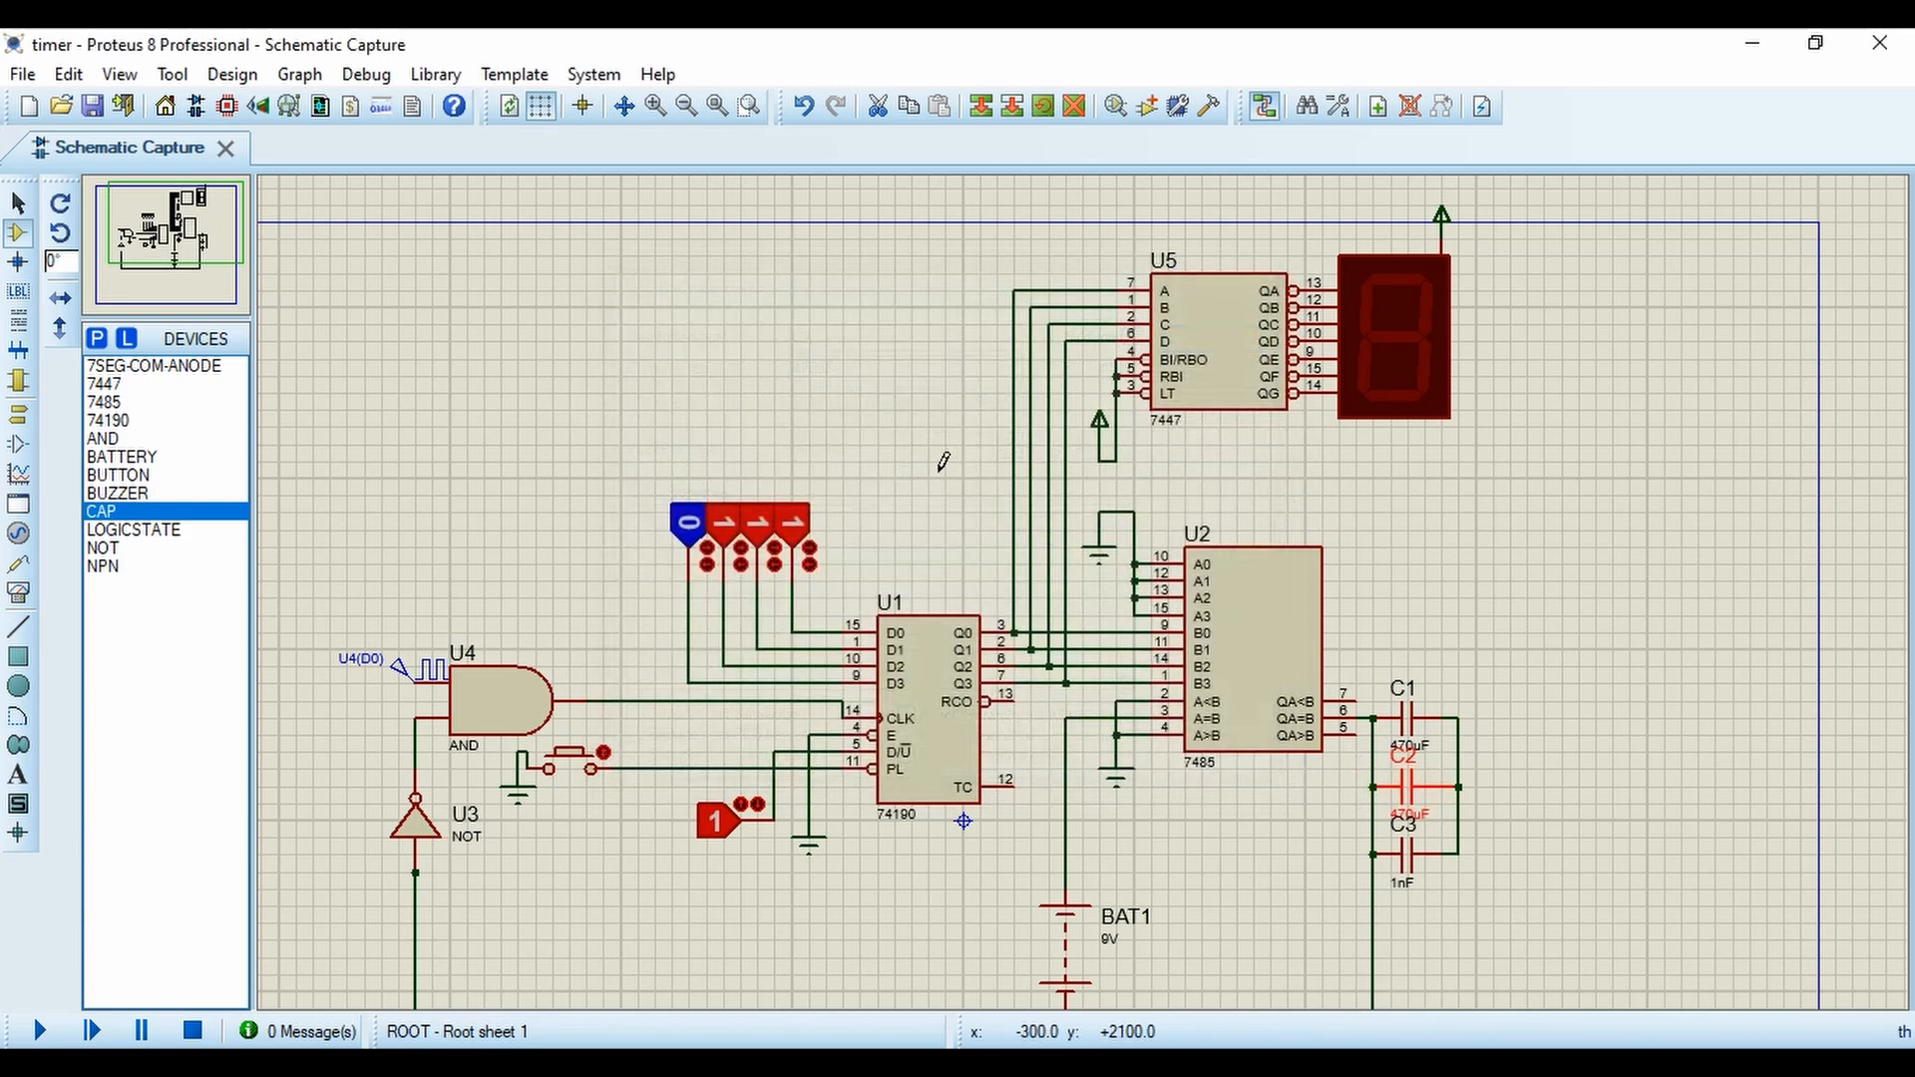
Set the capacitance of C3 to 470uF.
double_click(1404, 855)
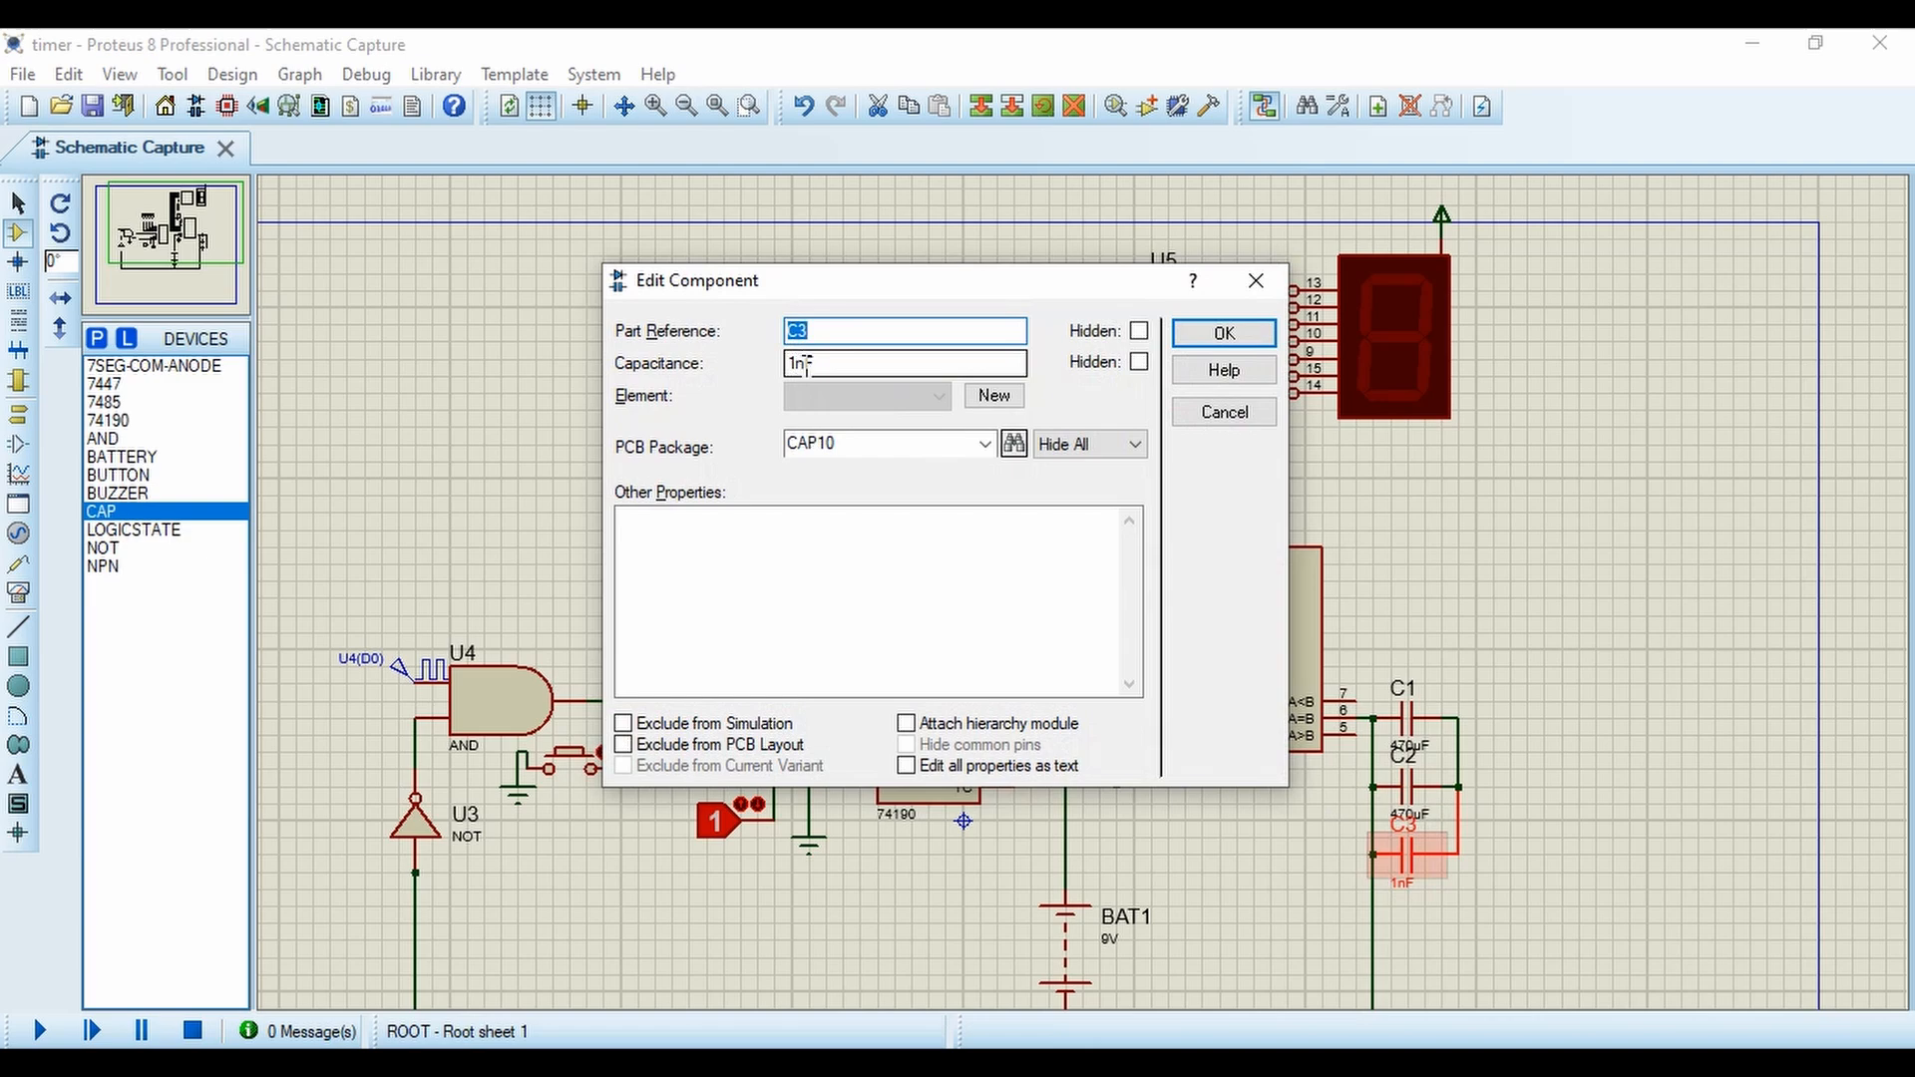
left_click_drag(806, 366, 781, 372)
type("470F")
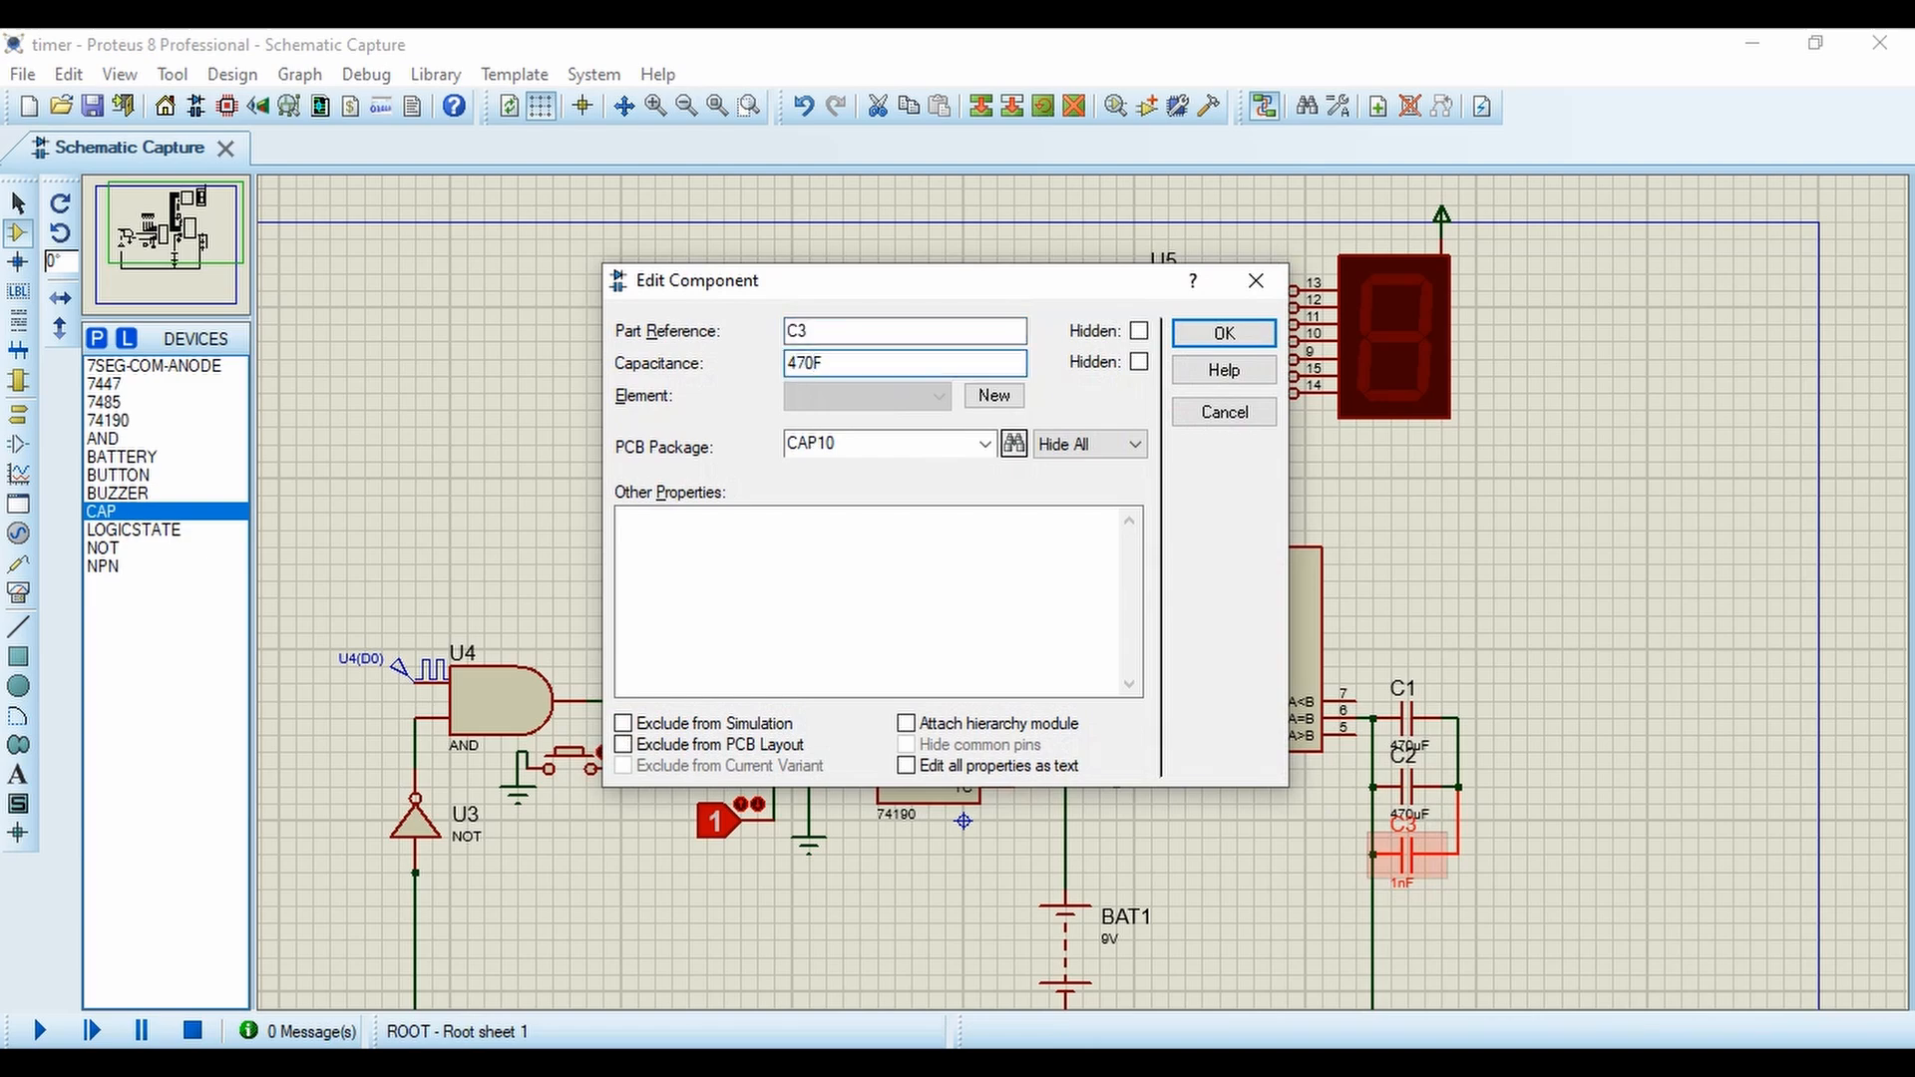
type("u")
key("Return")
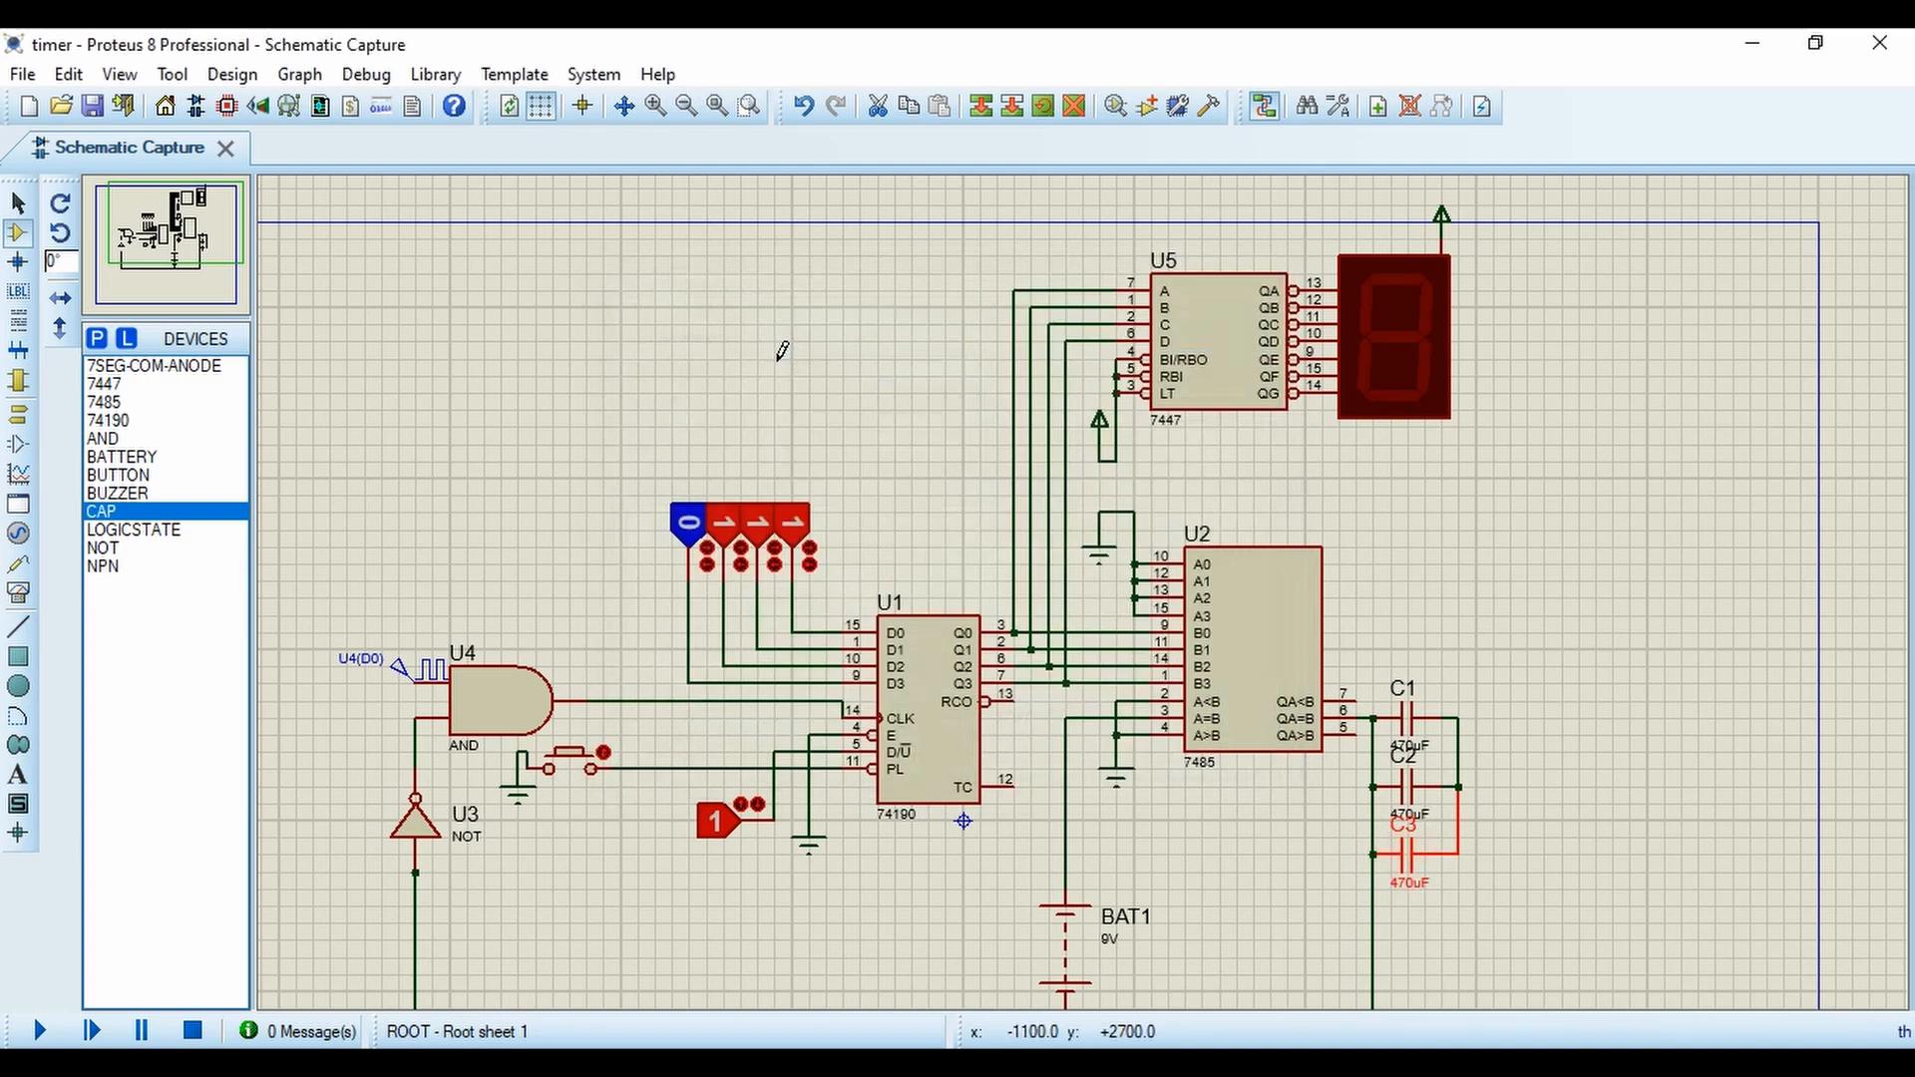
Place a buzzer above and beyond the capacitors and wire its lower pin to their common free-end wire.
left_click(119, 493)
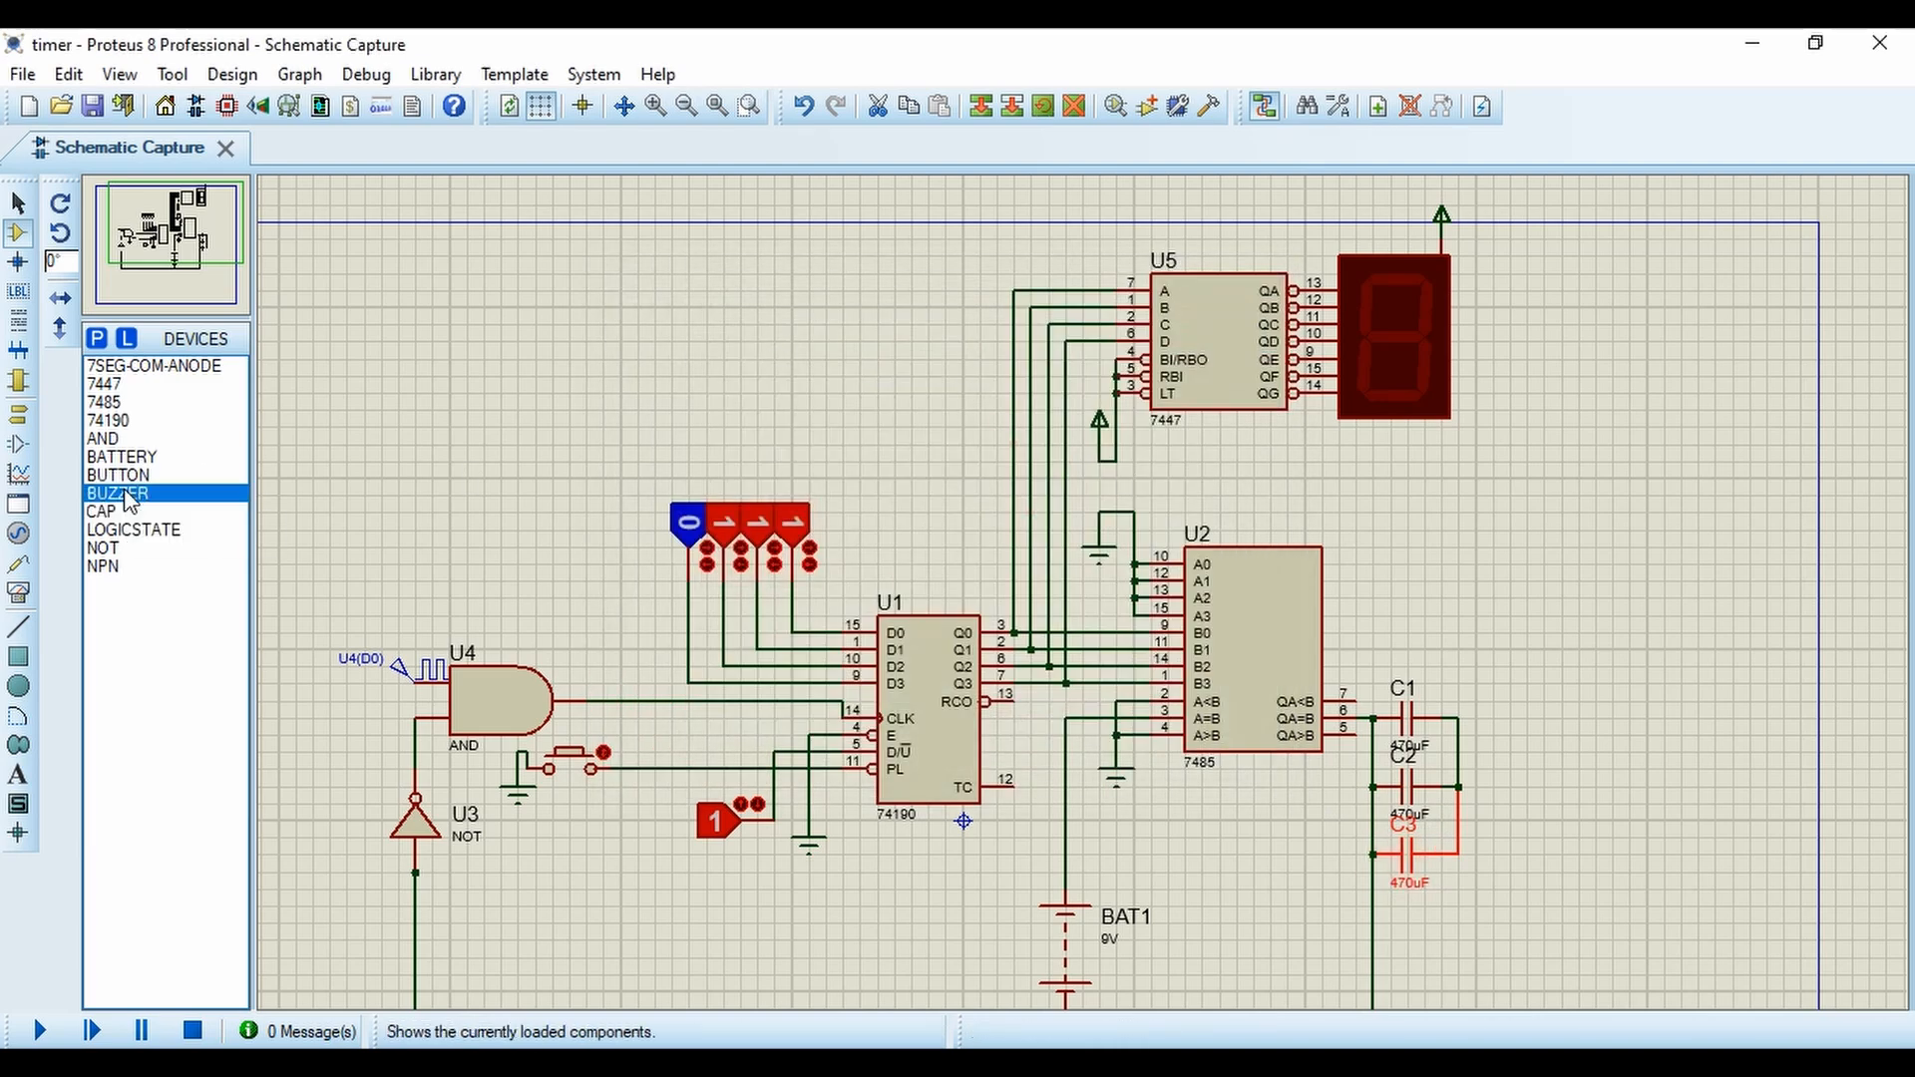
left_click(1534, 598)
left_click(1542, 570)
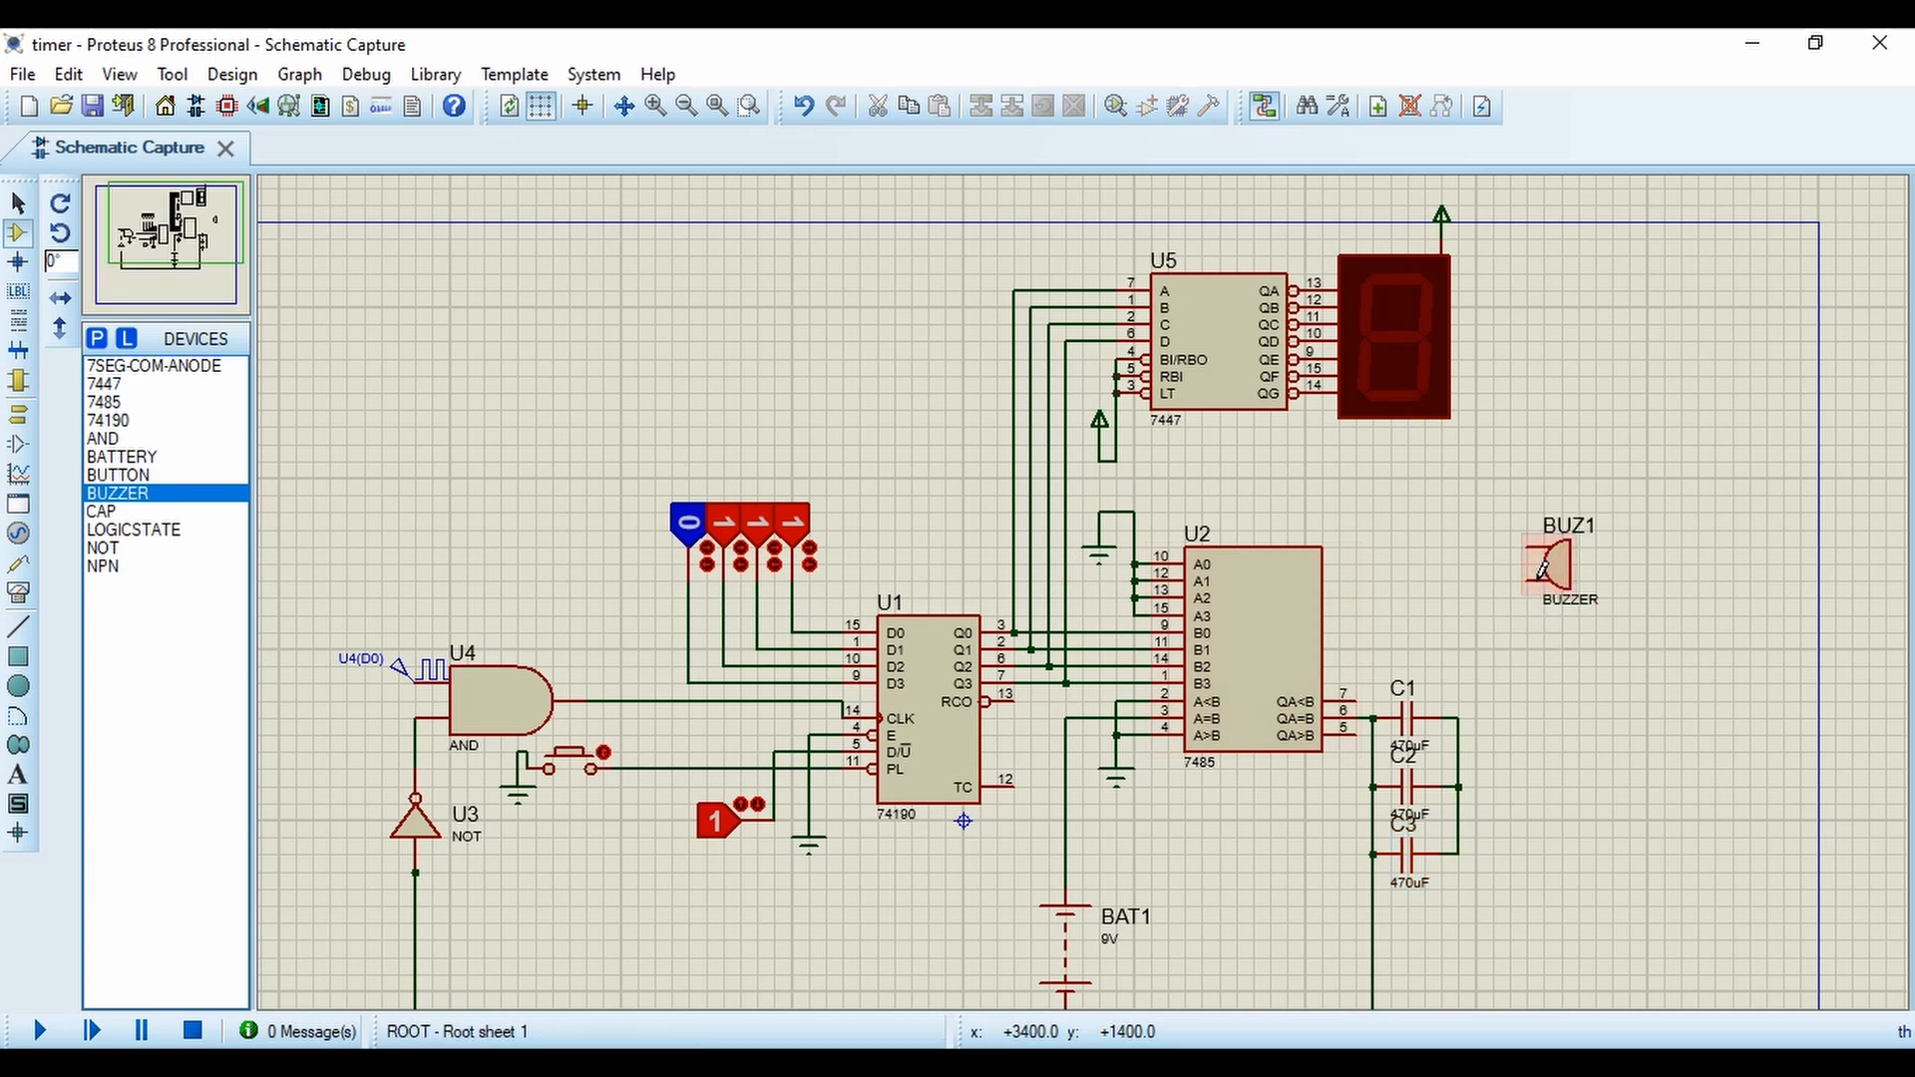
left_click(1528, 579)
left_click(1458, 718)
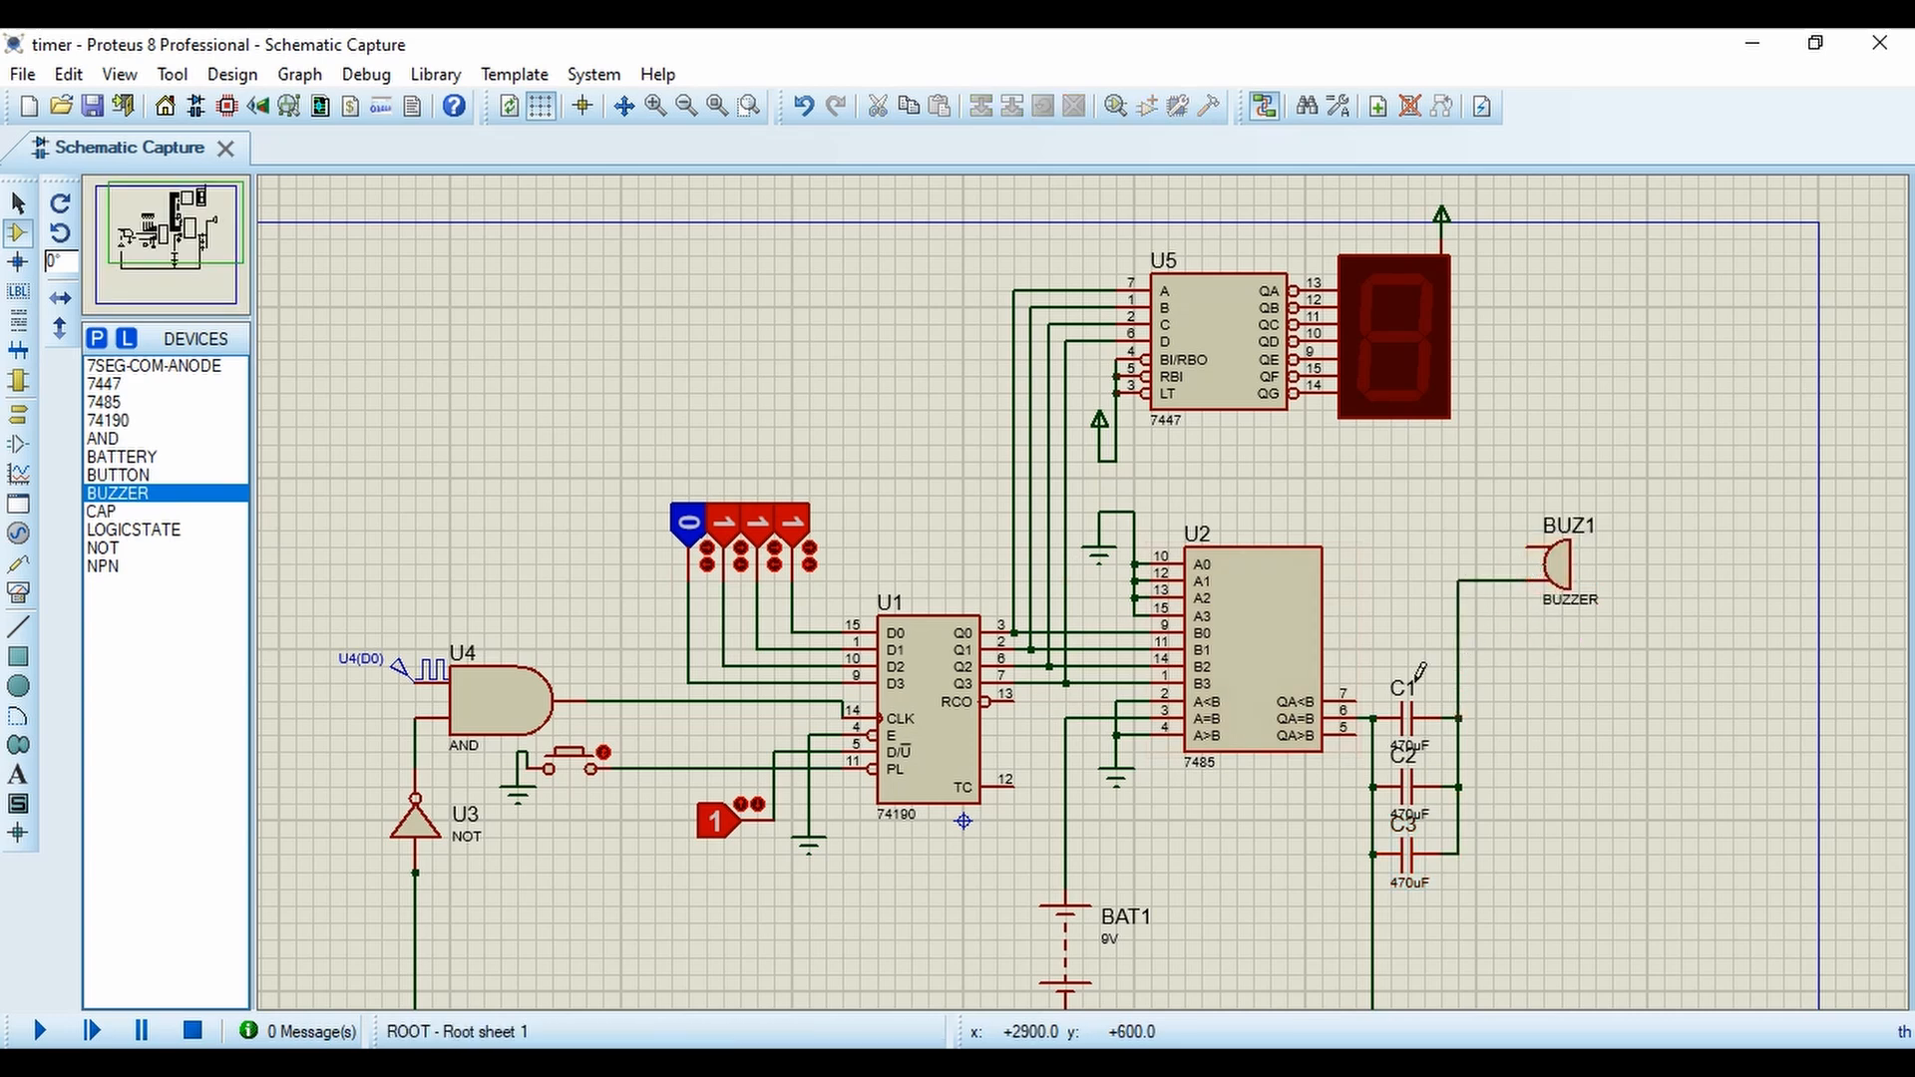
Place a battery between the comparator and the buzzer, with its upper terminal wired to the buzzer's upper pin and its lower terminal grounded.
left_click(120, 456)
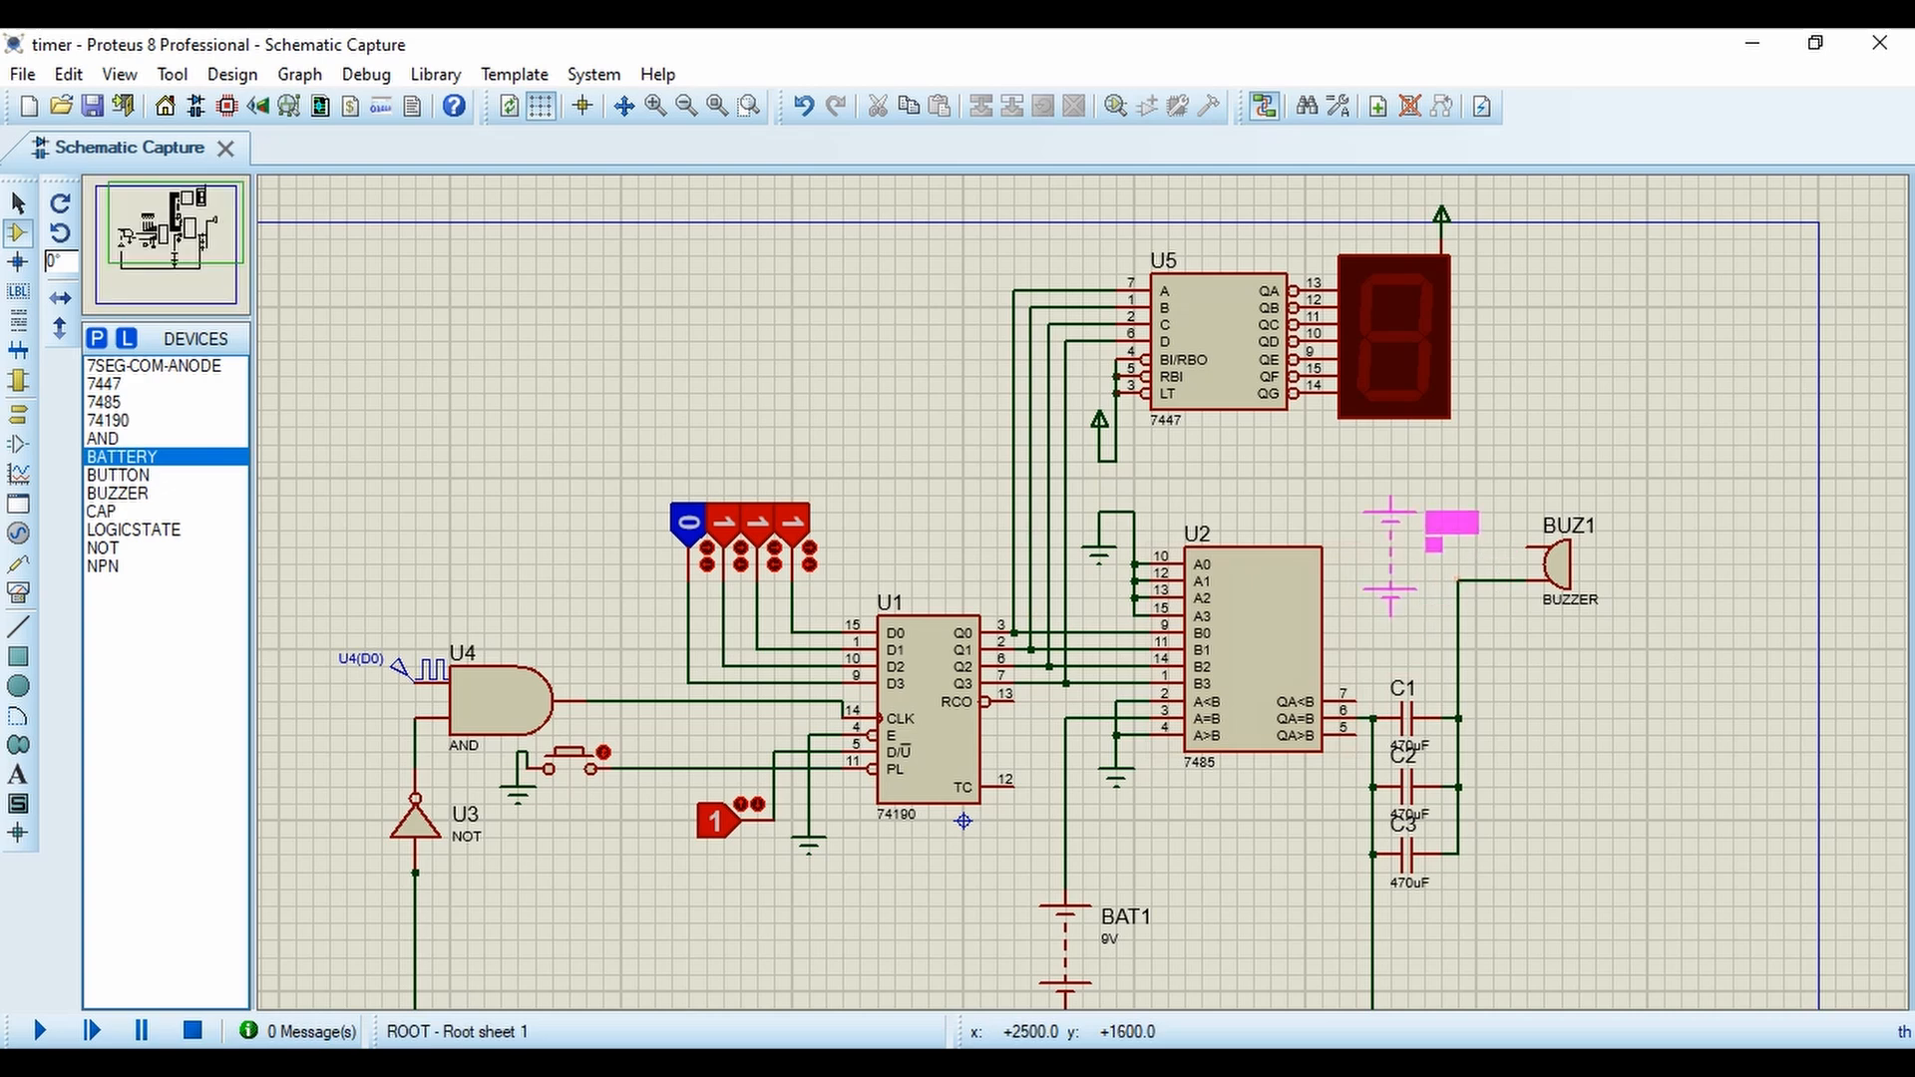
left_click(1389, 553)
left_click(1389, 494)
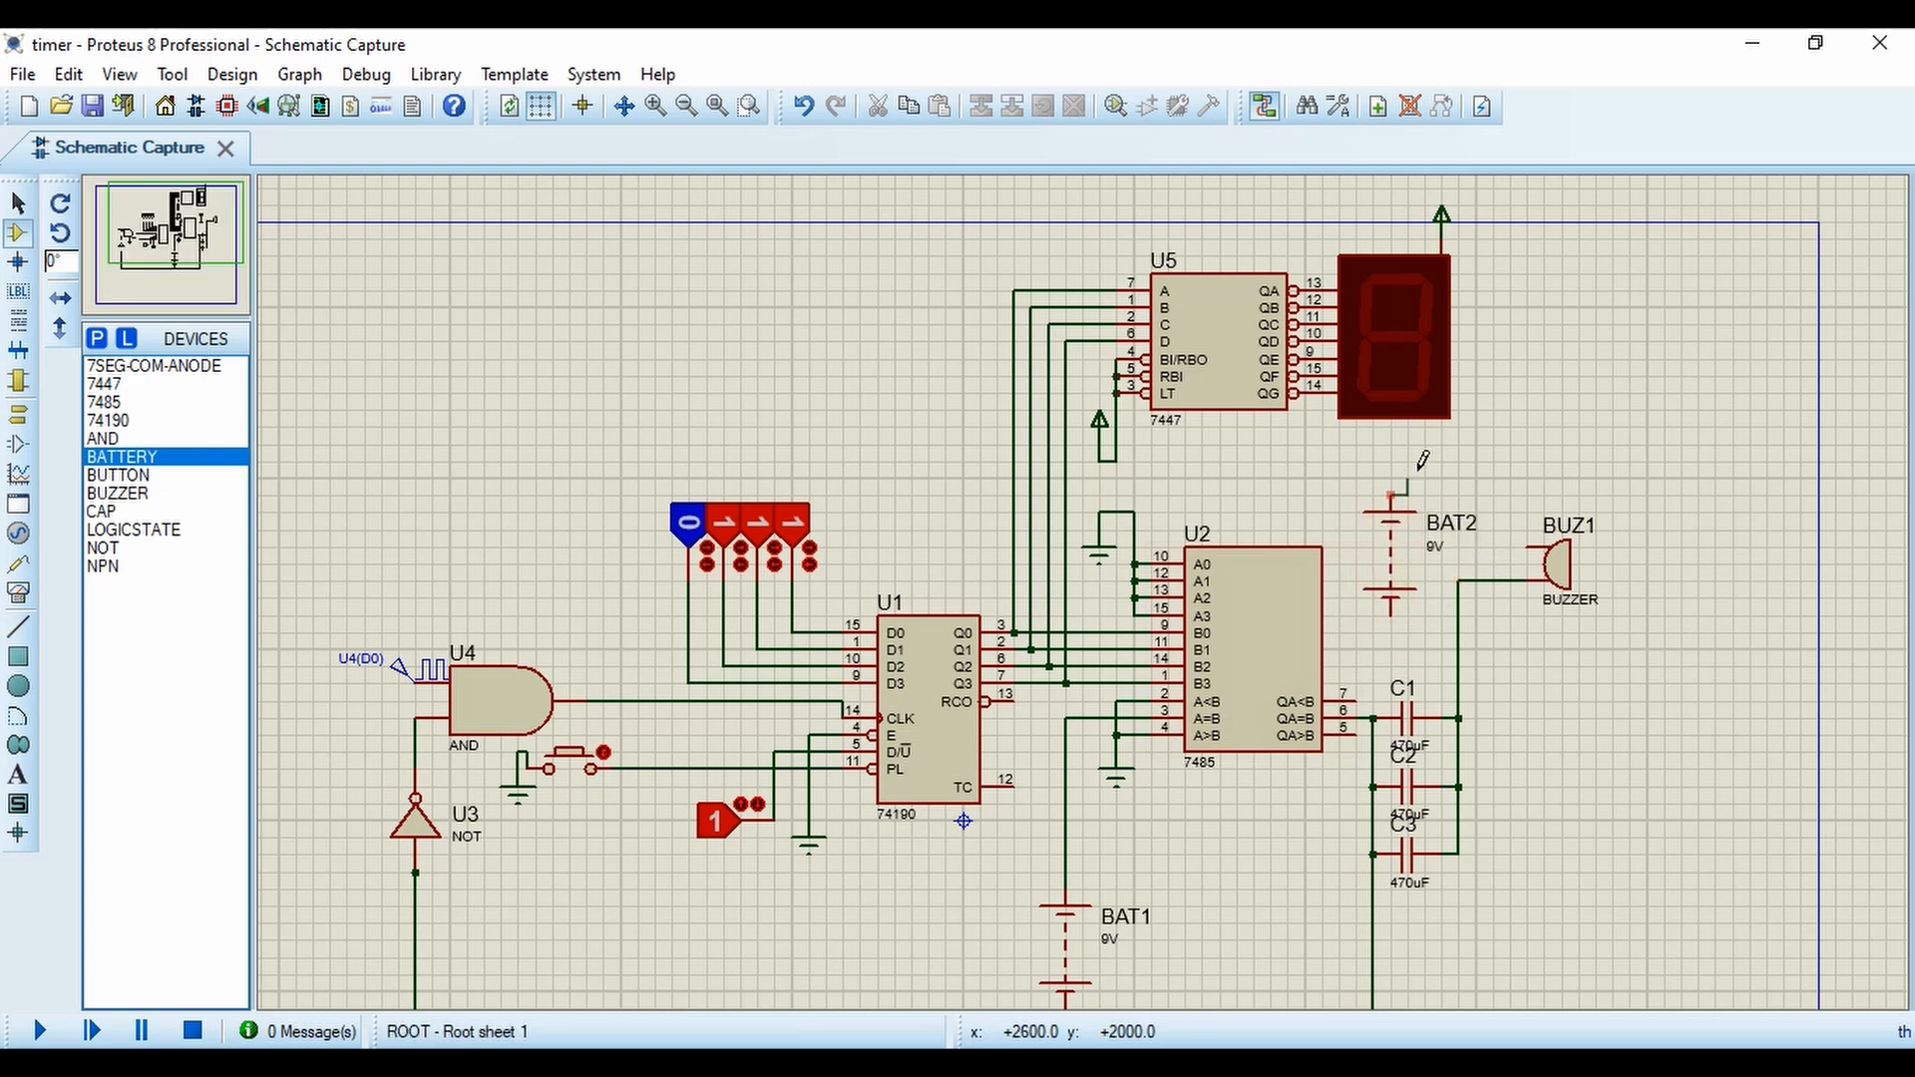
left_click(1527, 546)
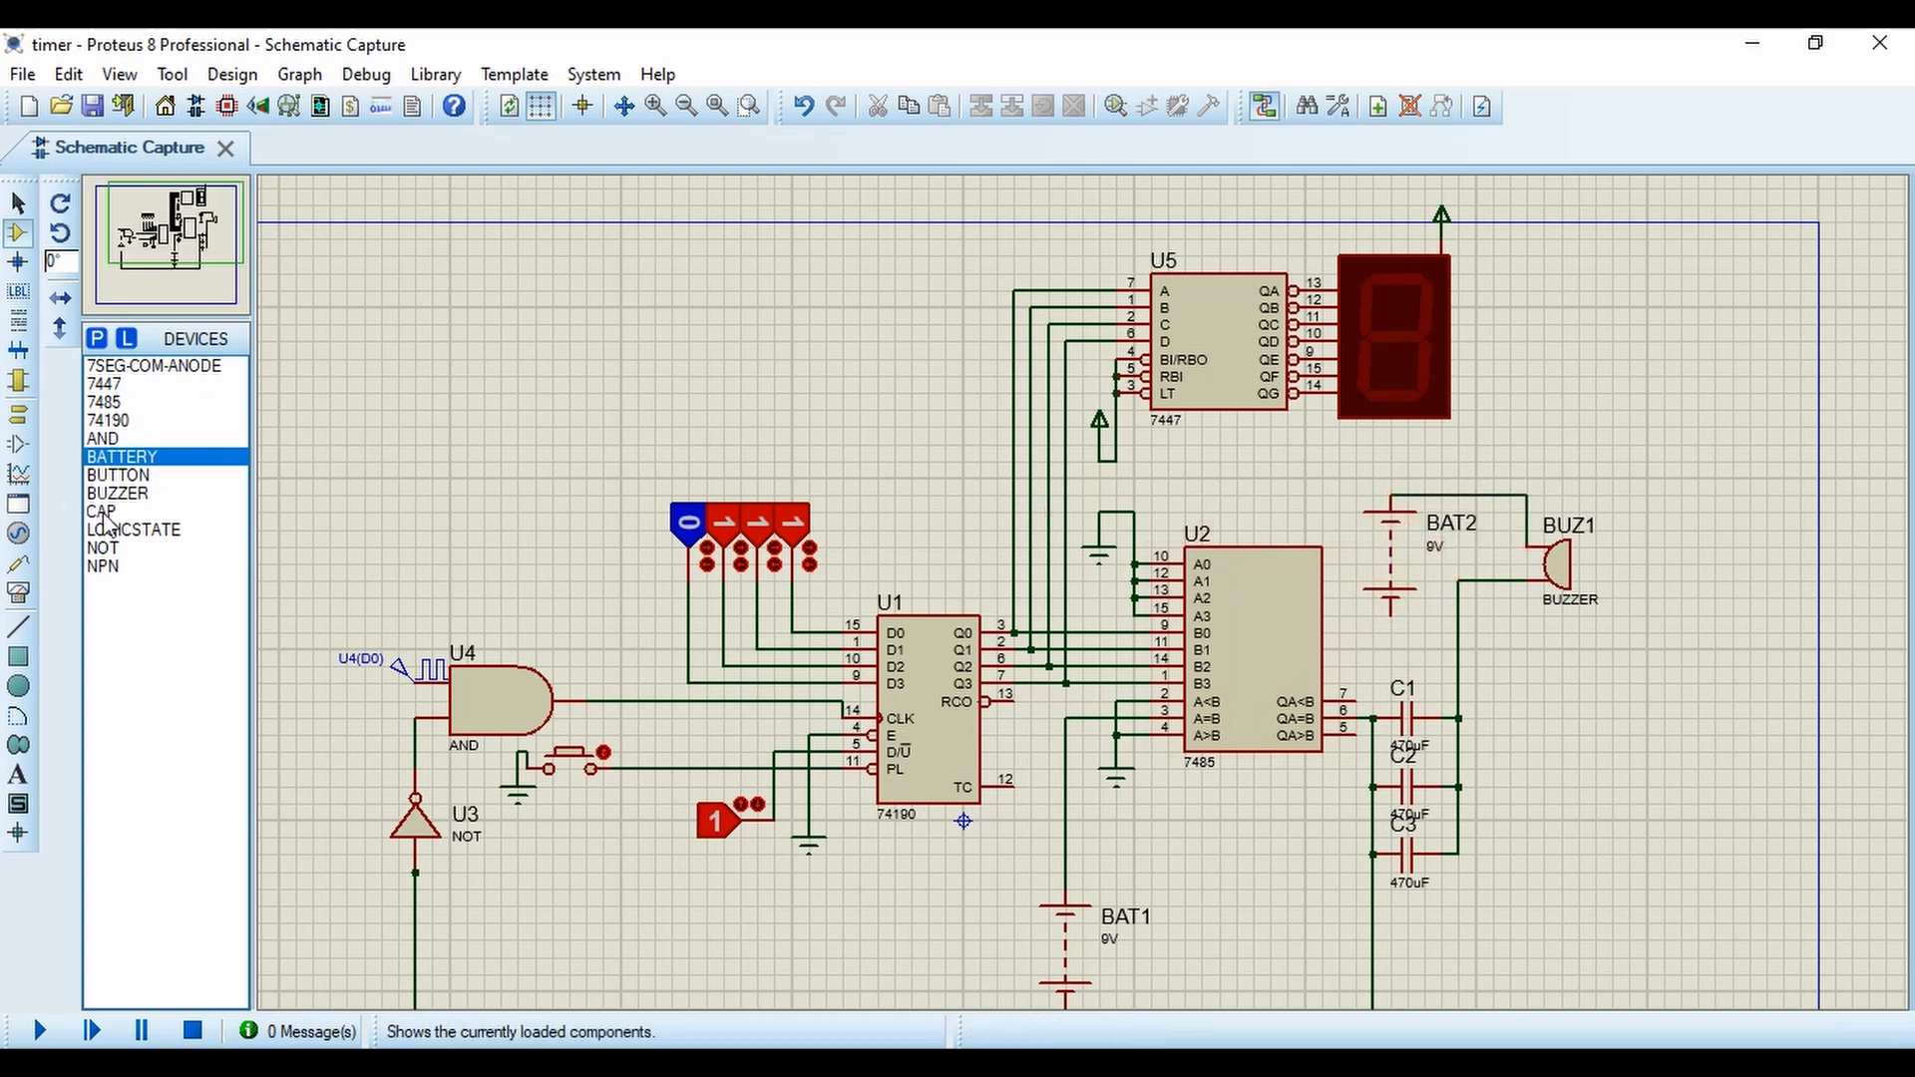
left_click(18, 414)
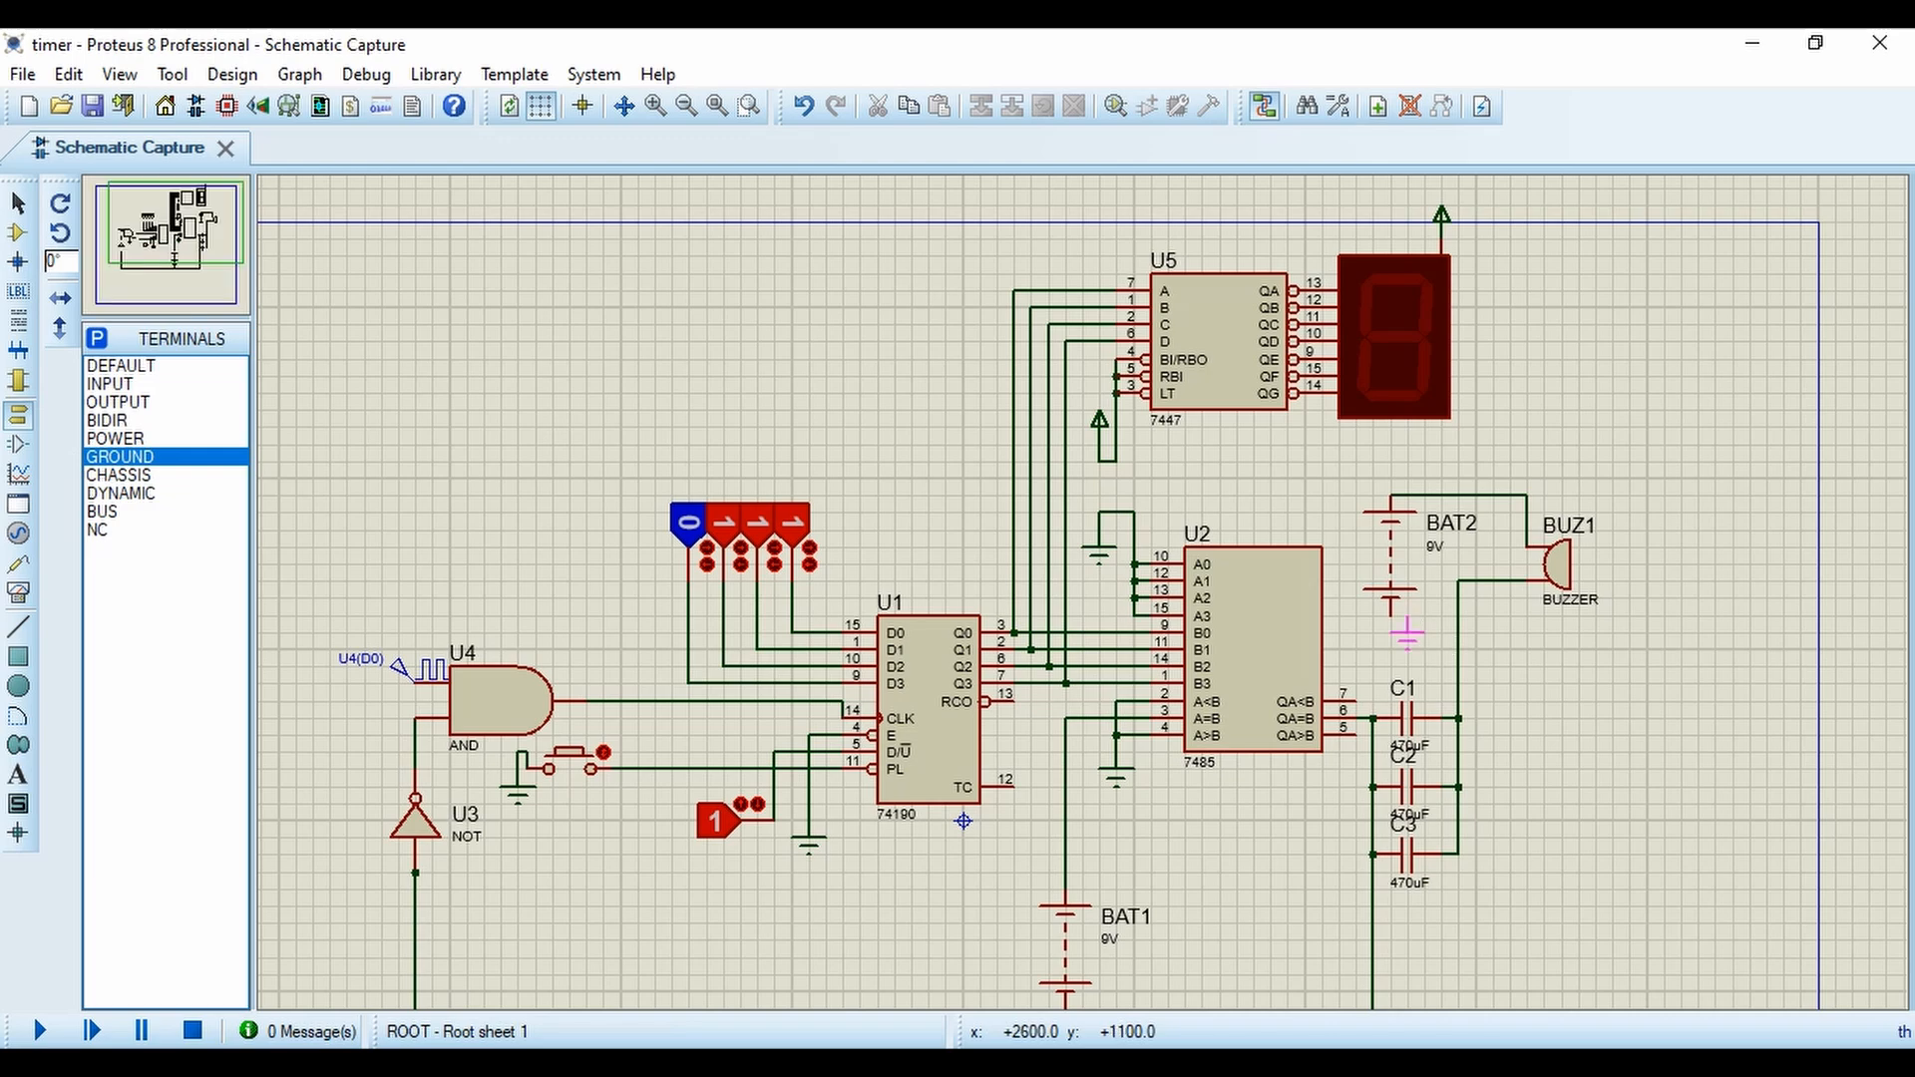
left_click(1389, 629)
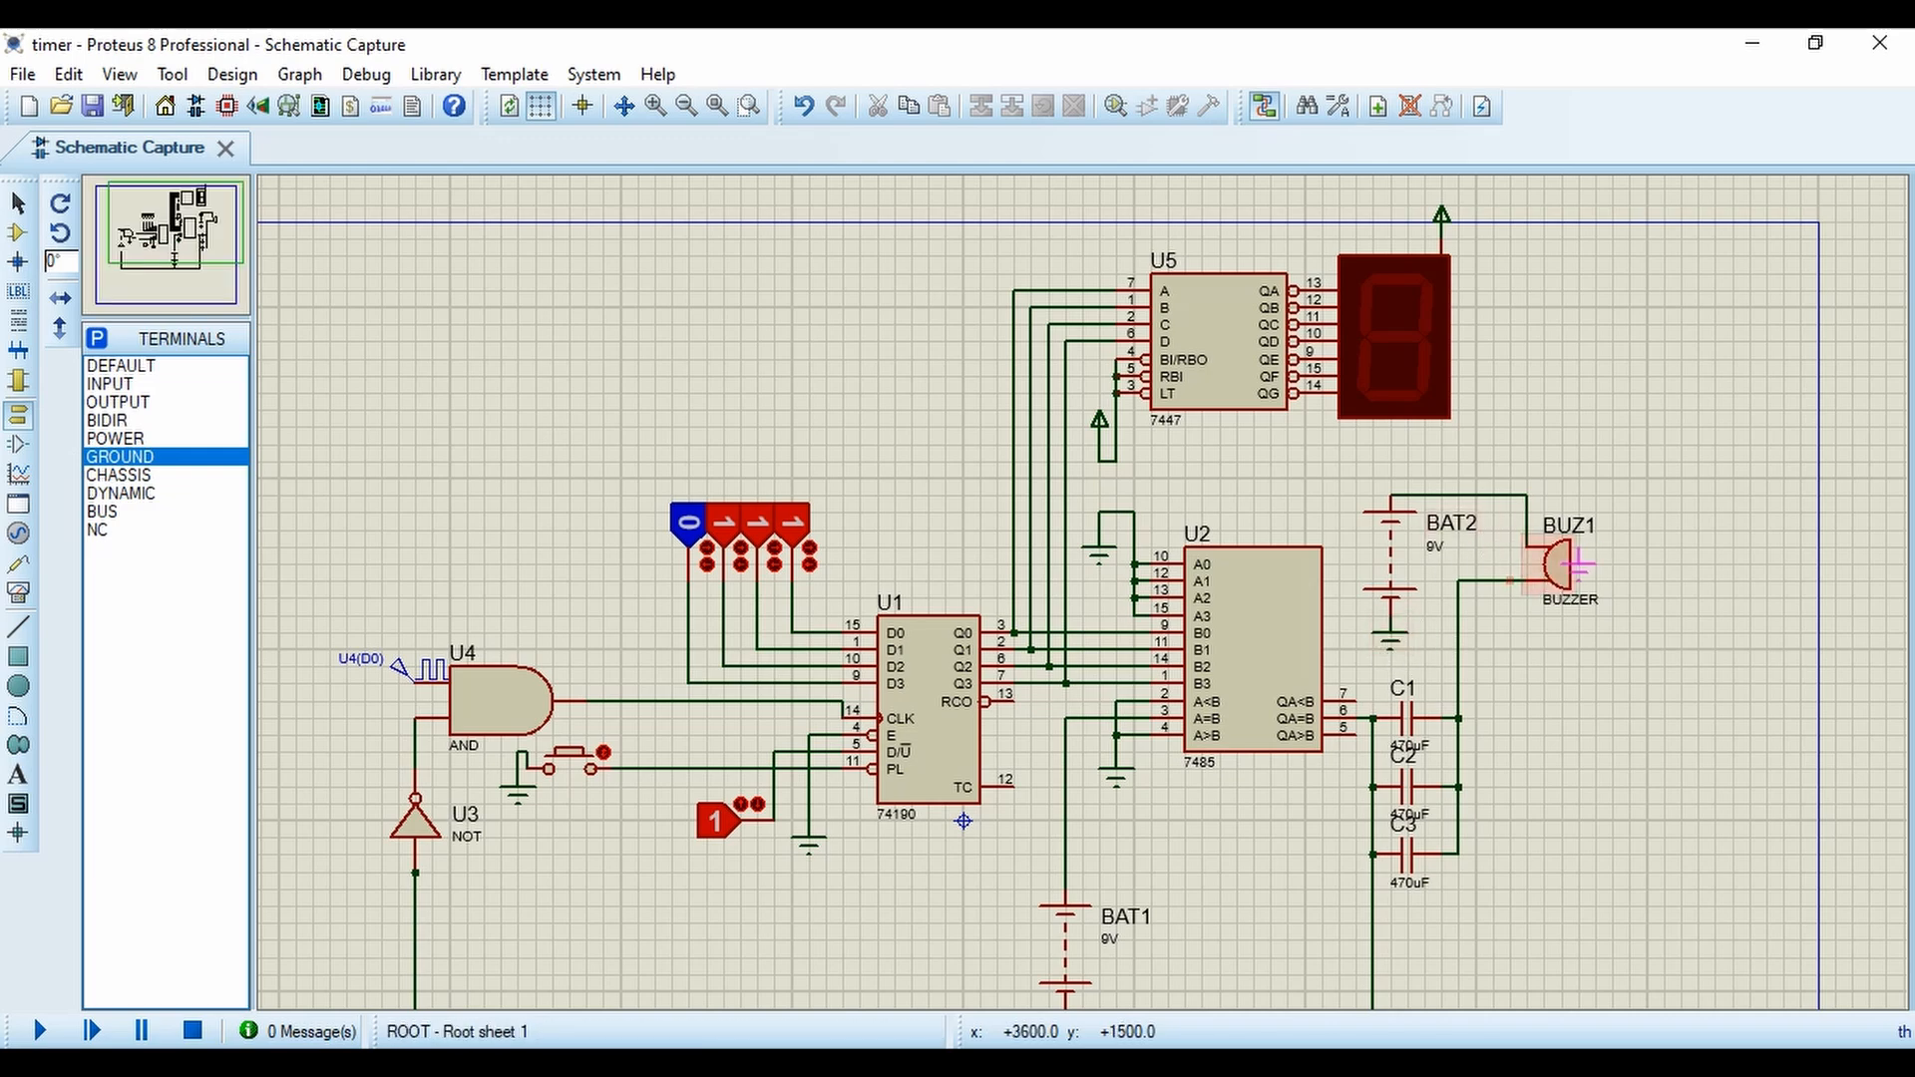
Set the buzzer's operating voltage to 2V, load resistance to 200 and frequency to 100Hz.
left_click(1563, 565)
double_click(1564, 571)
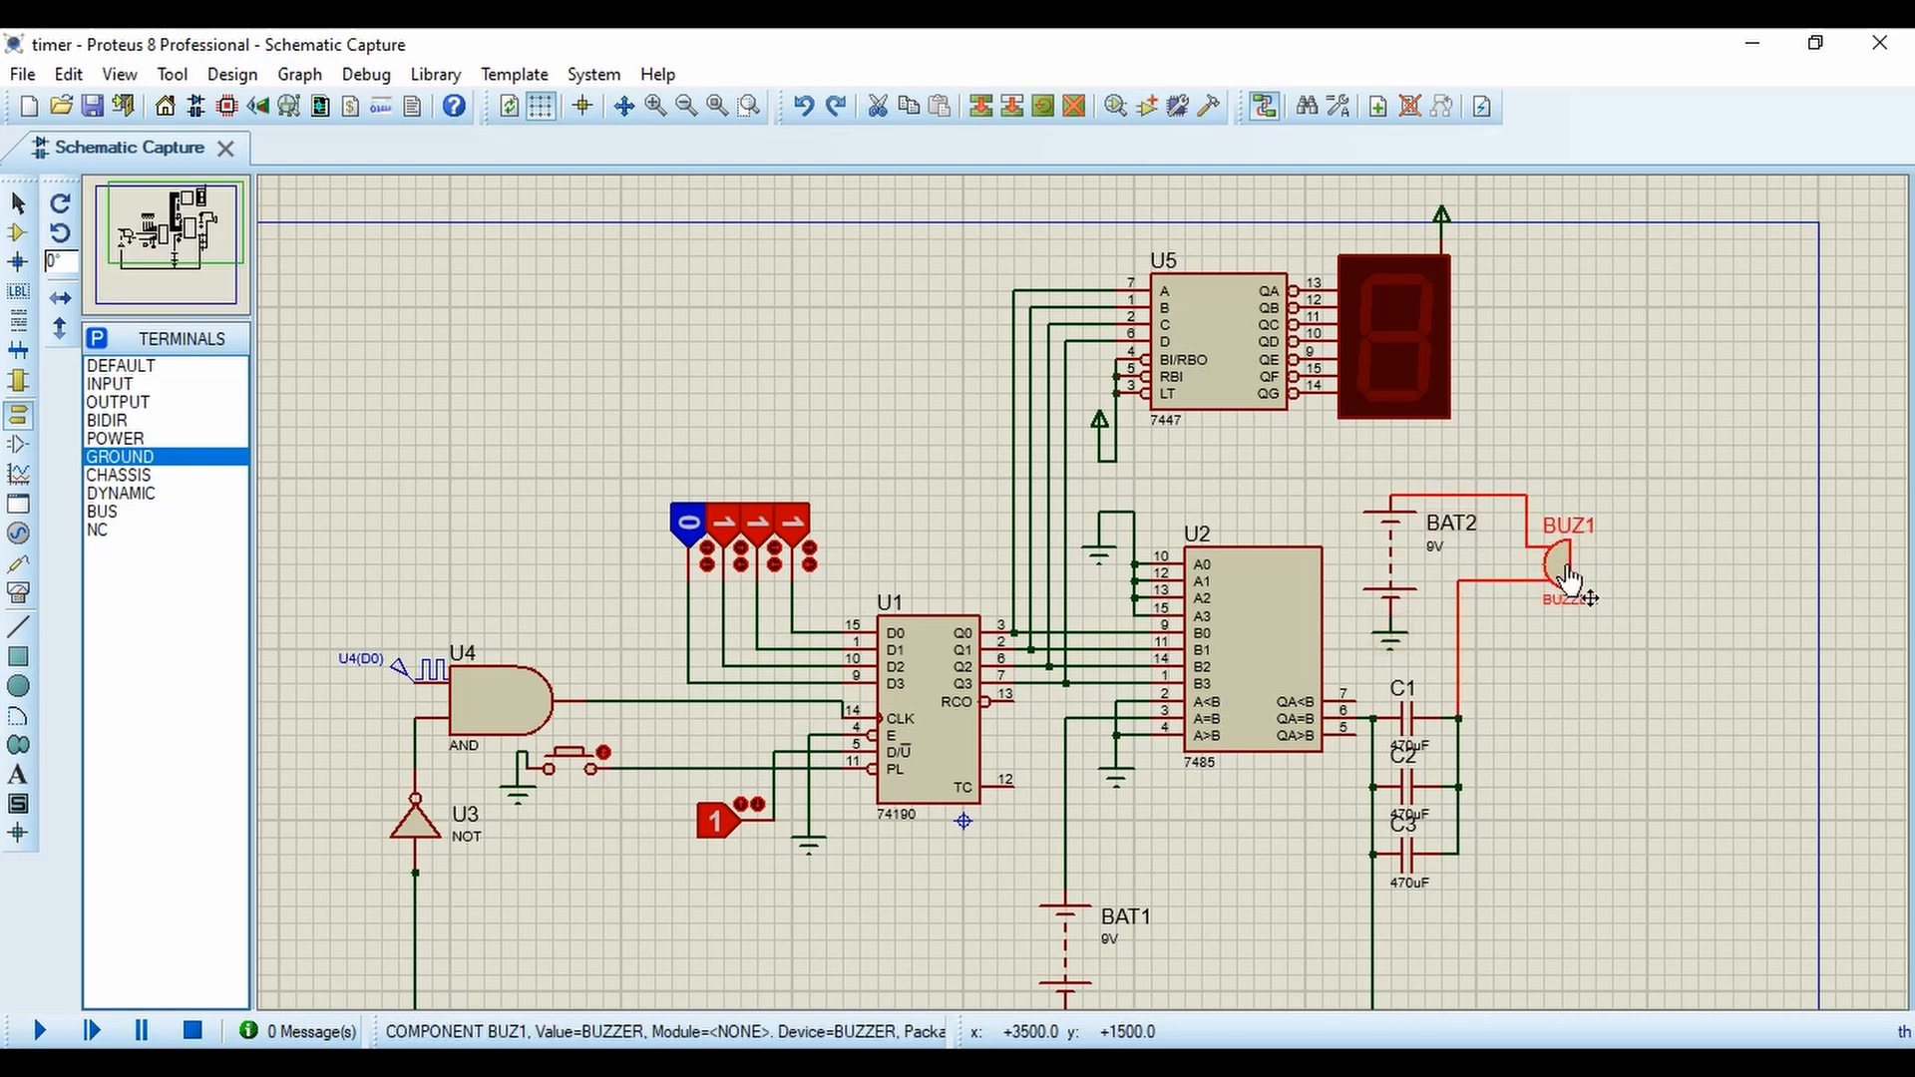
left_click(808, 433)
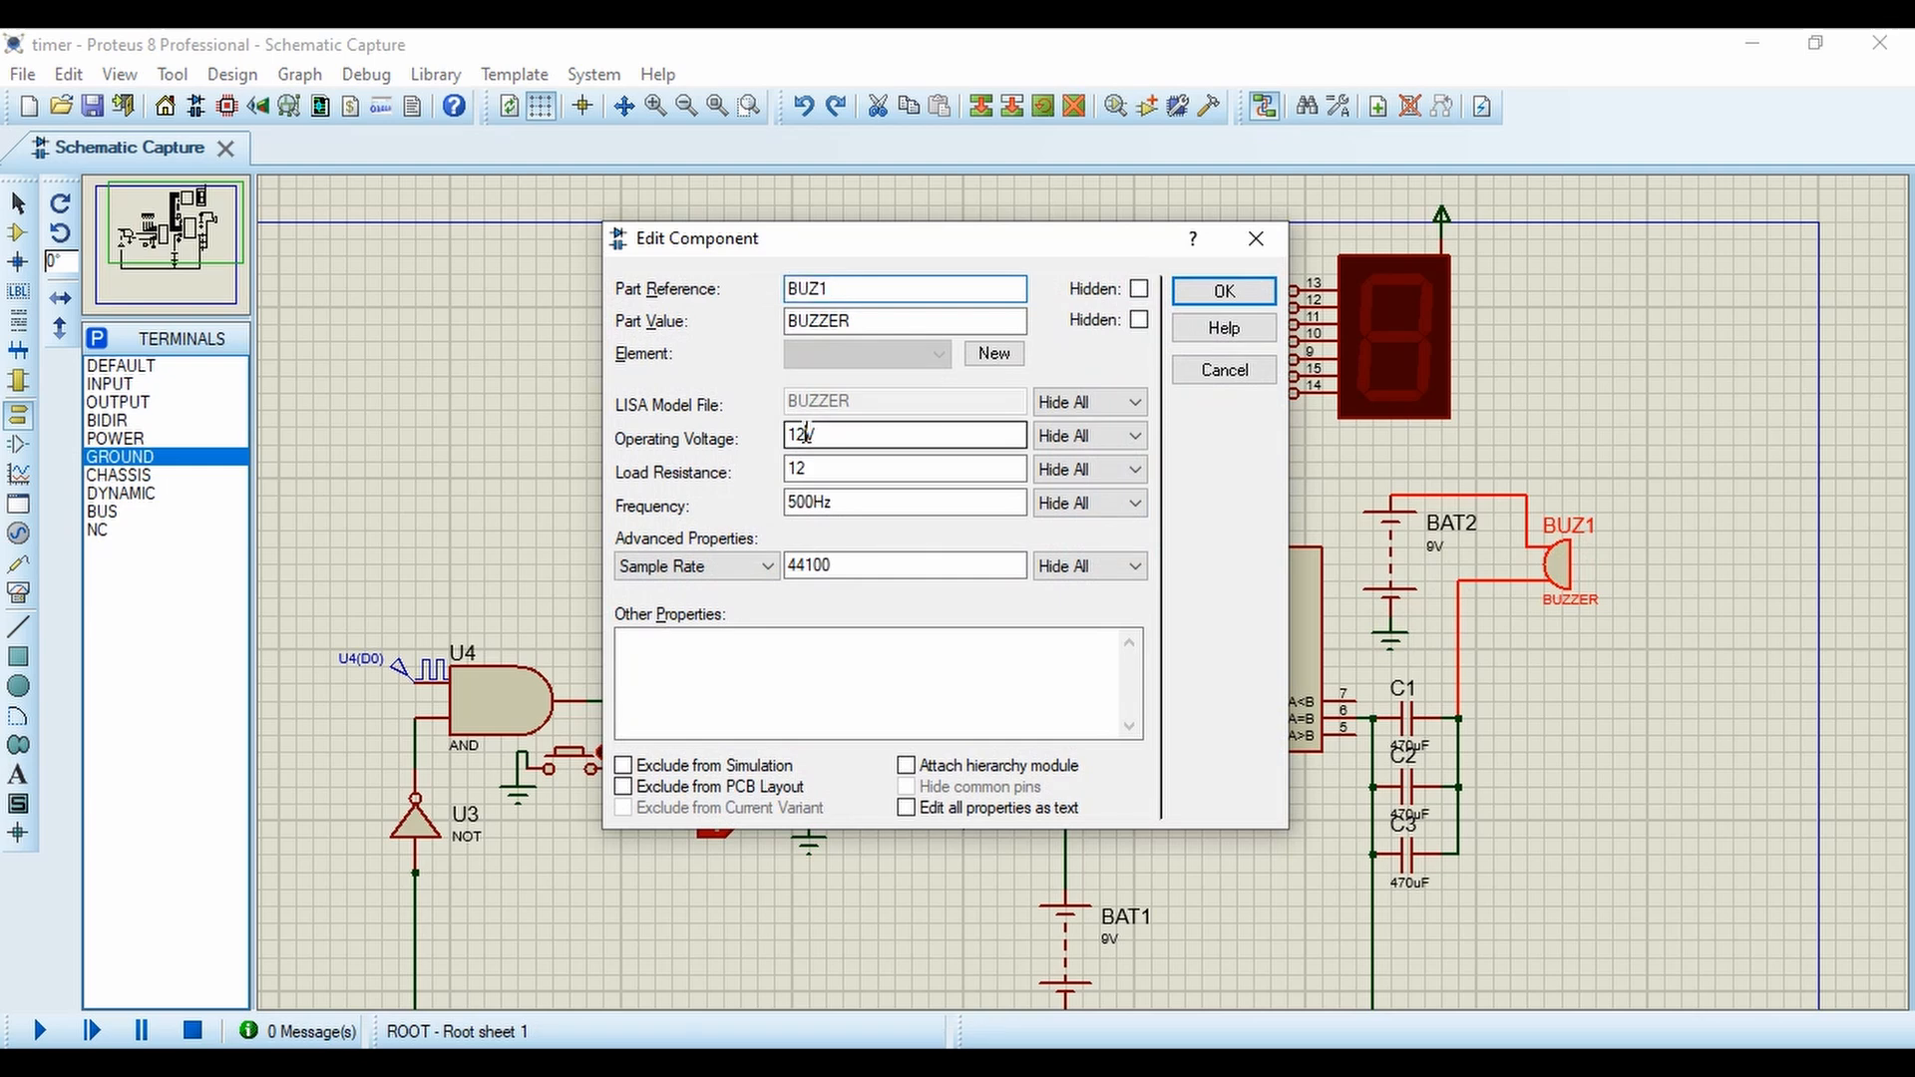
key("Tab")
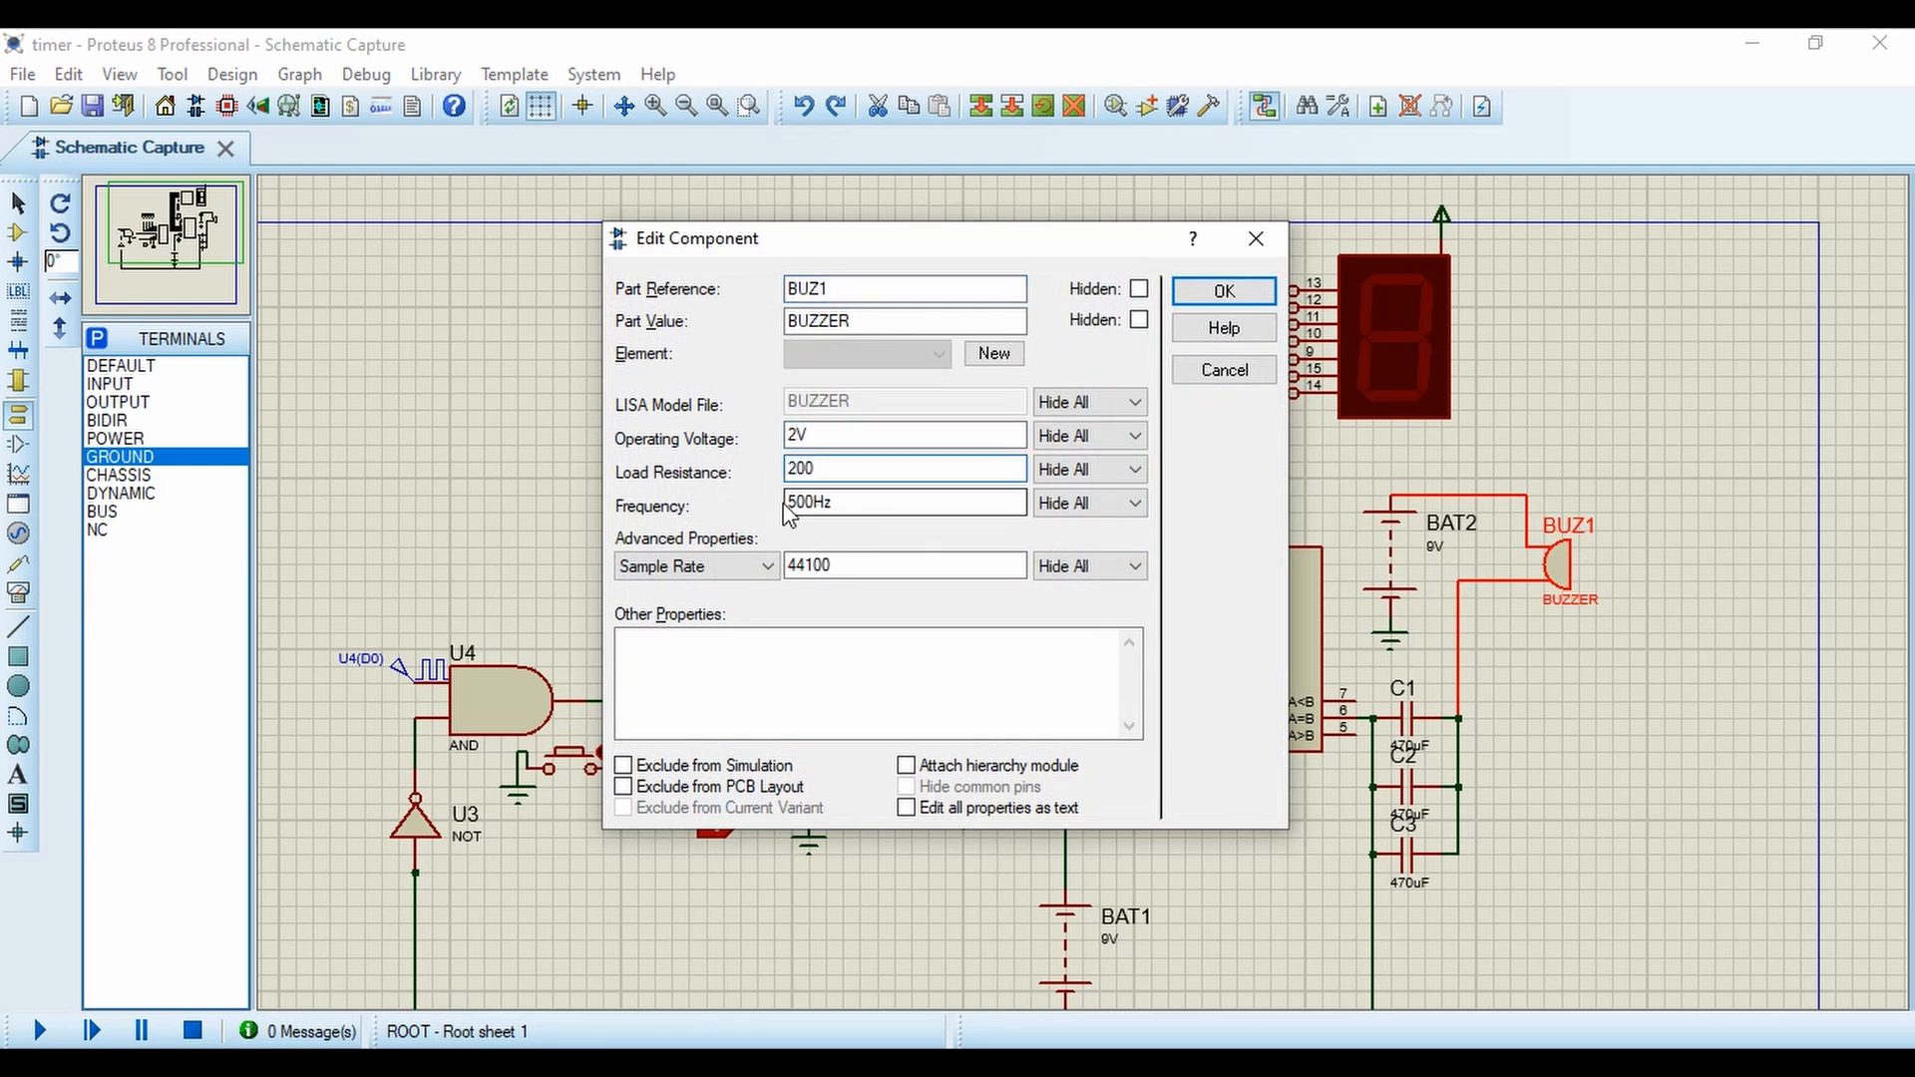
left_click(797, 498)
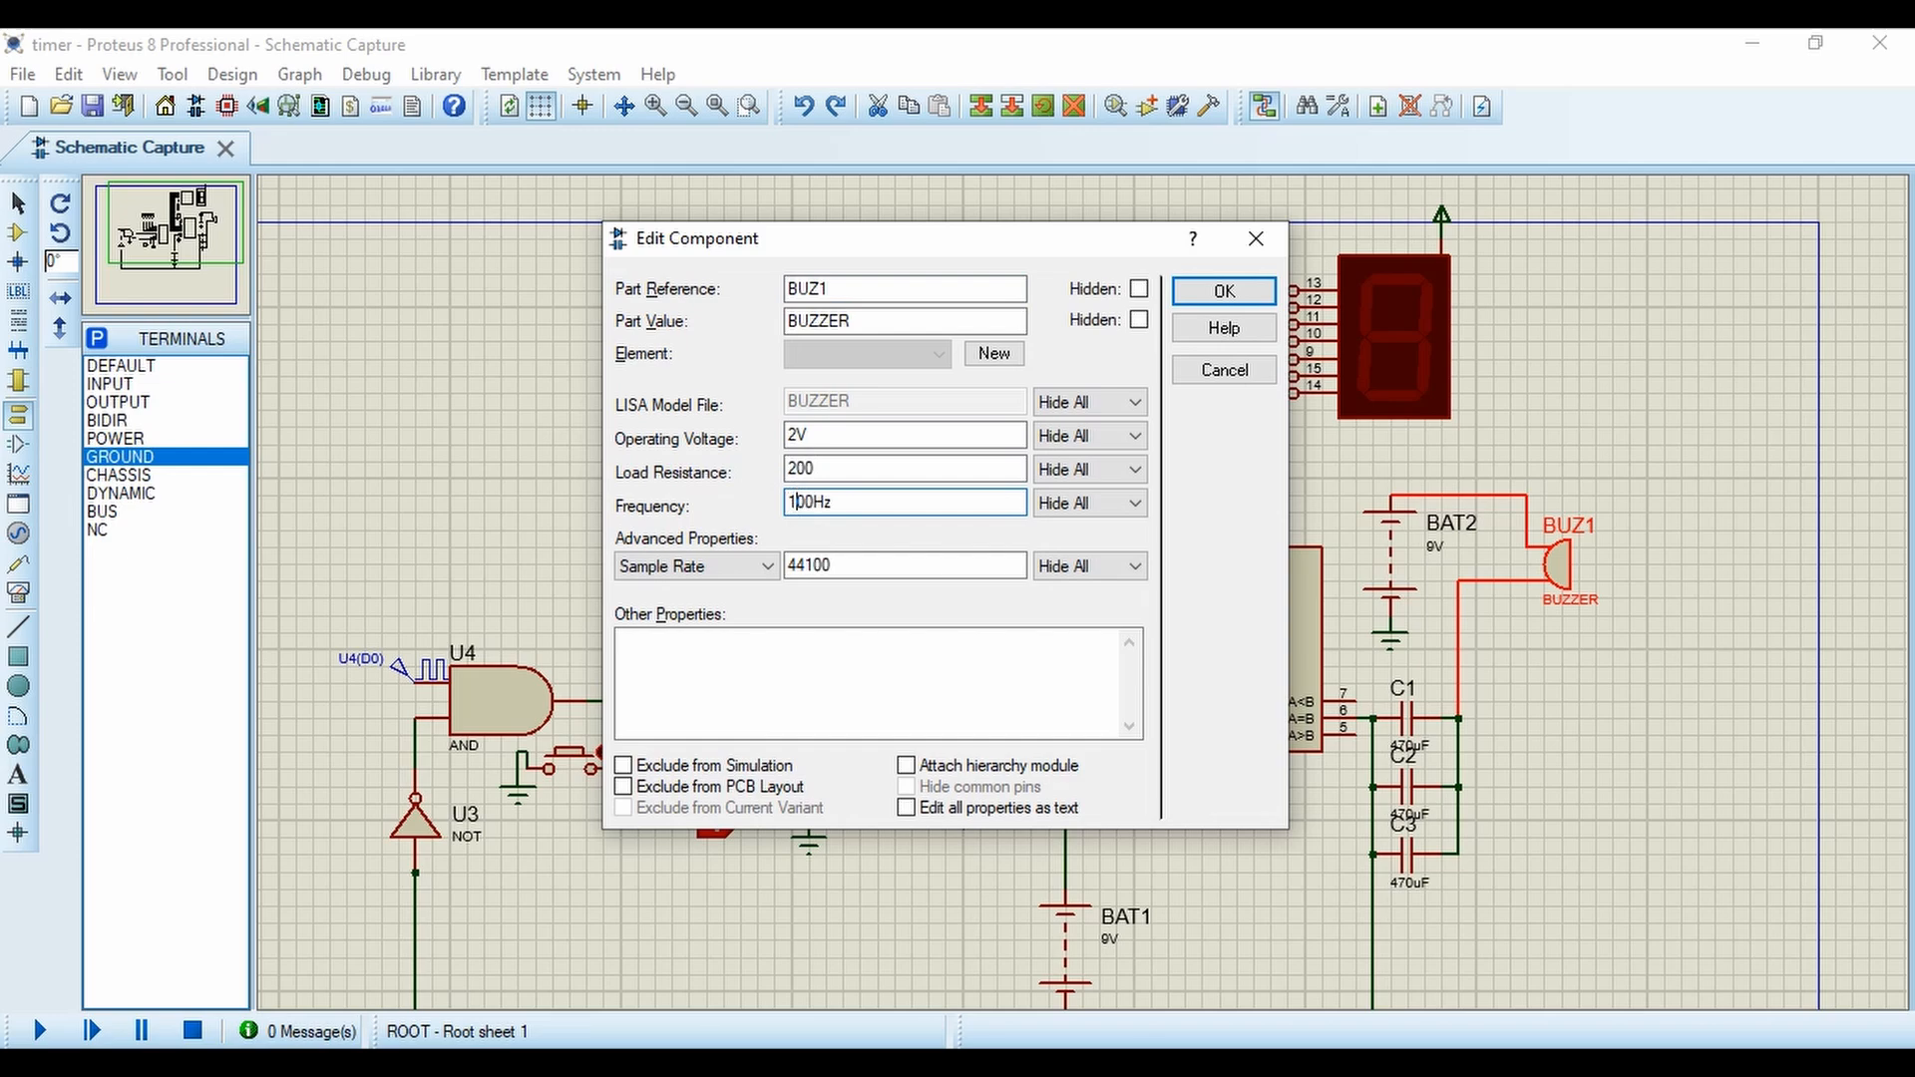
left_click(1224, 290)
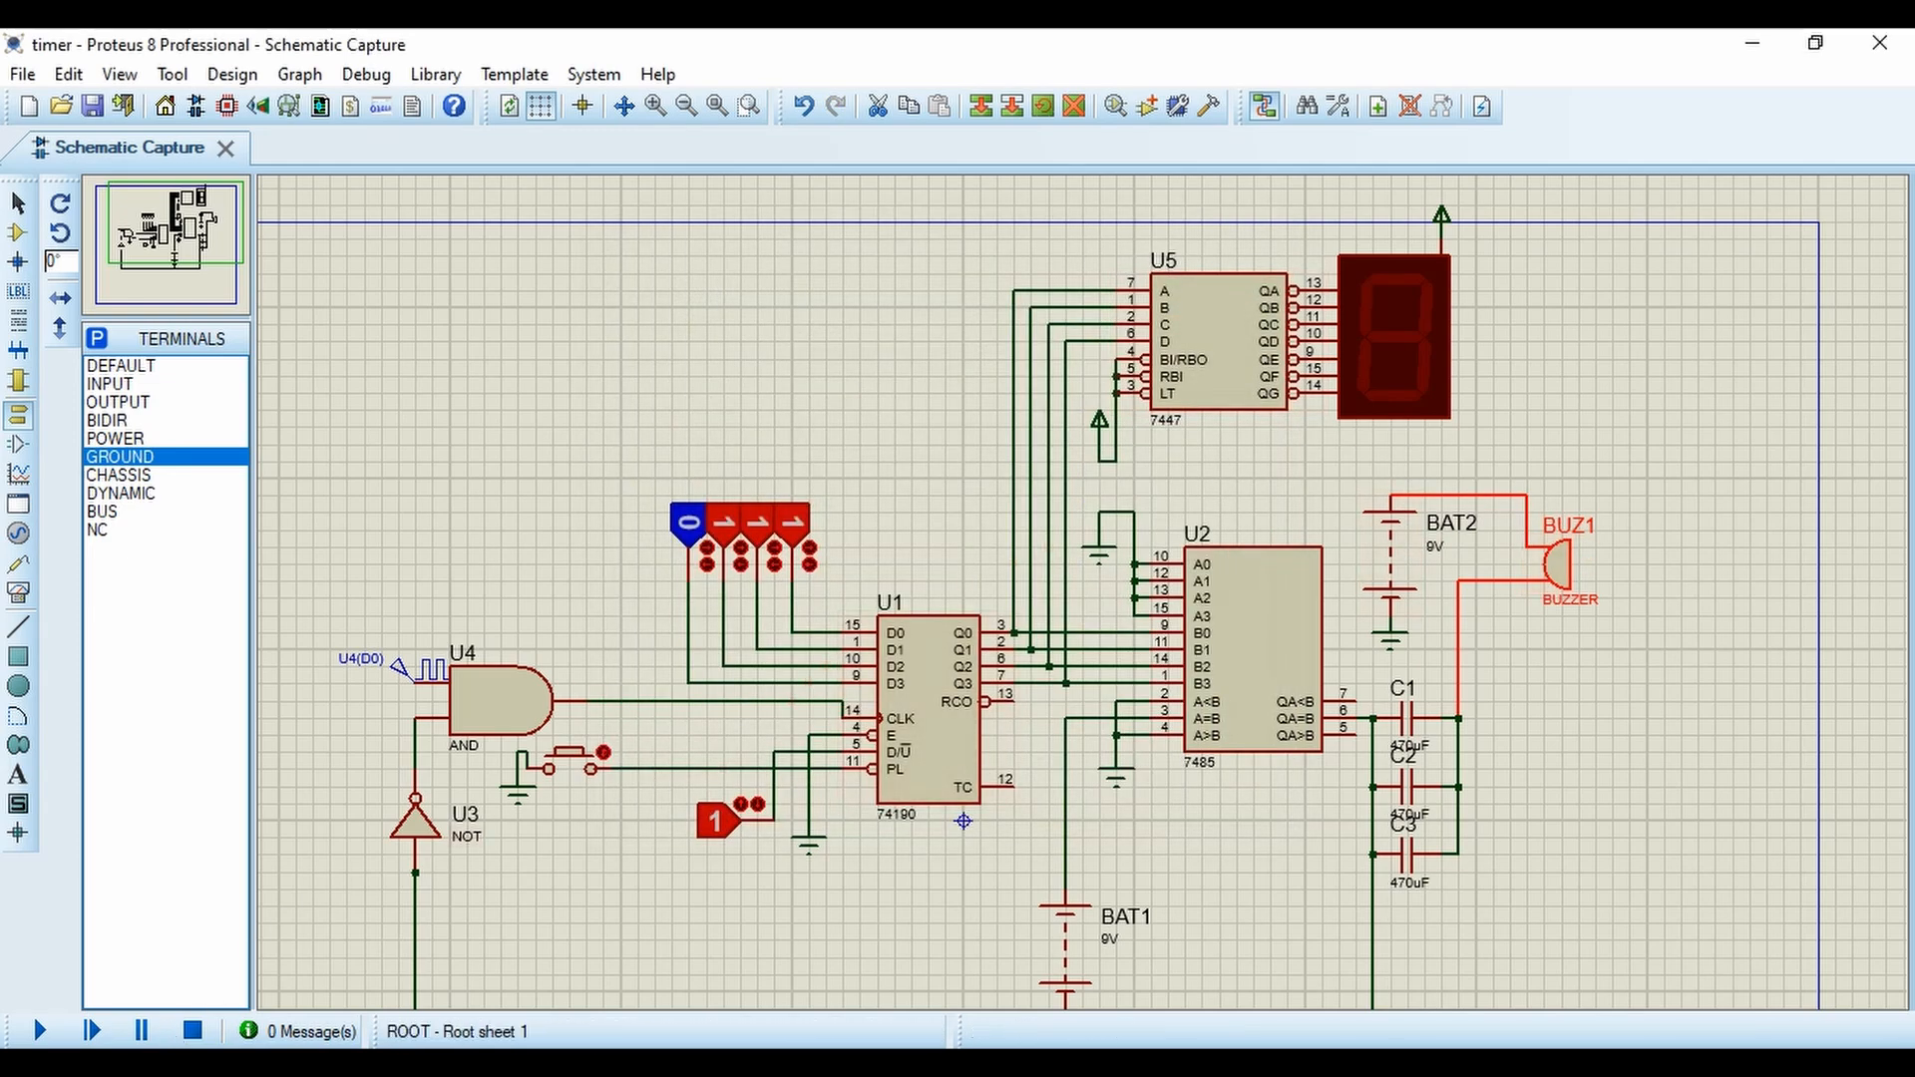
Run the simulation and trigger the counter's load push button, first with the preset inputs at 0111 and again with 0101.
left_click(40, 1031)
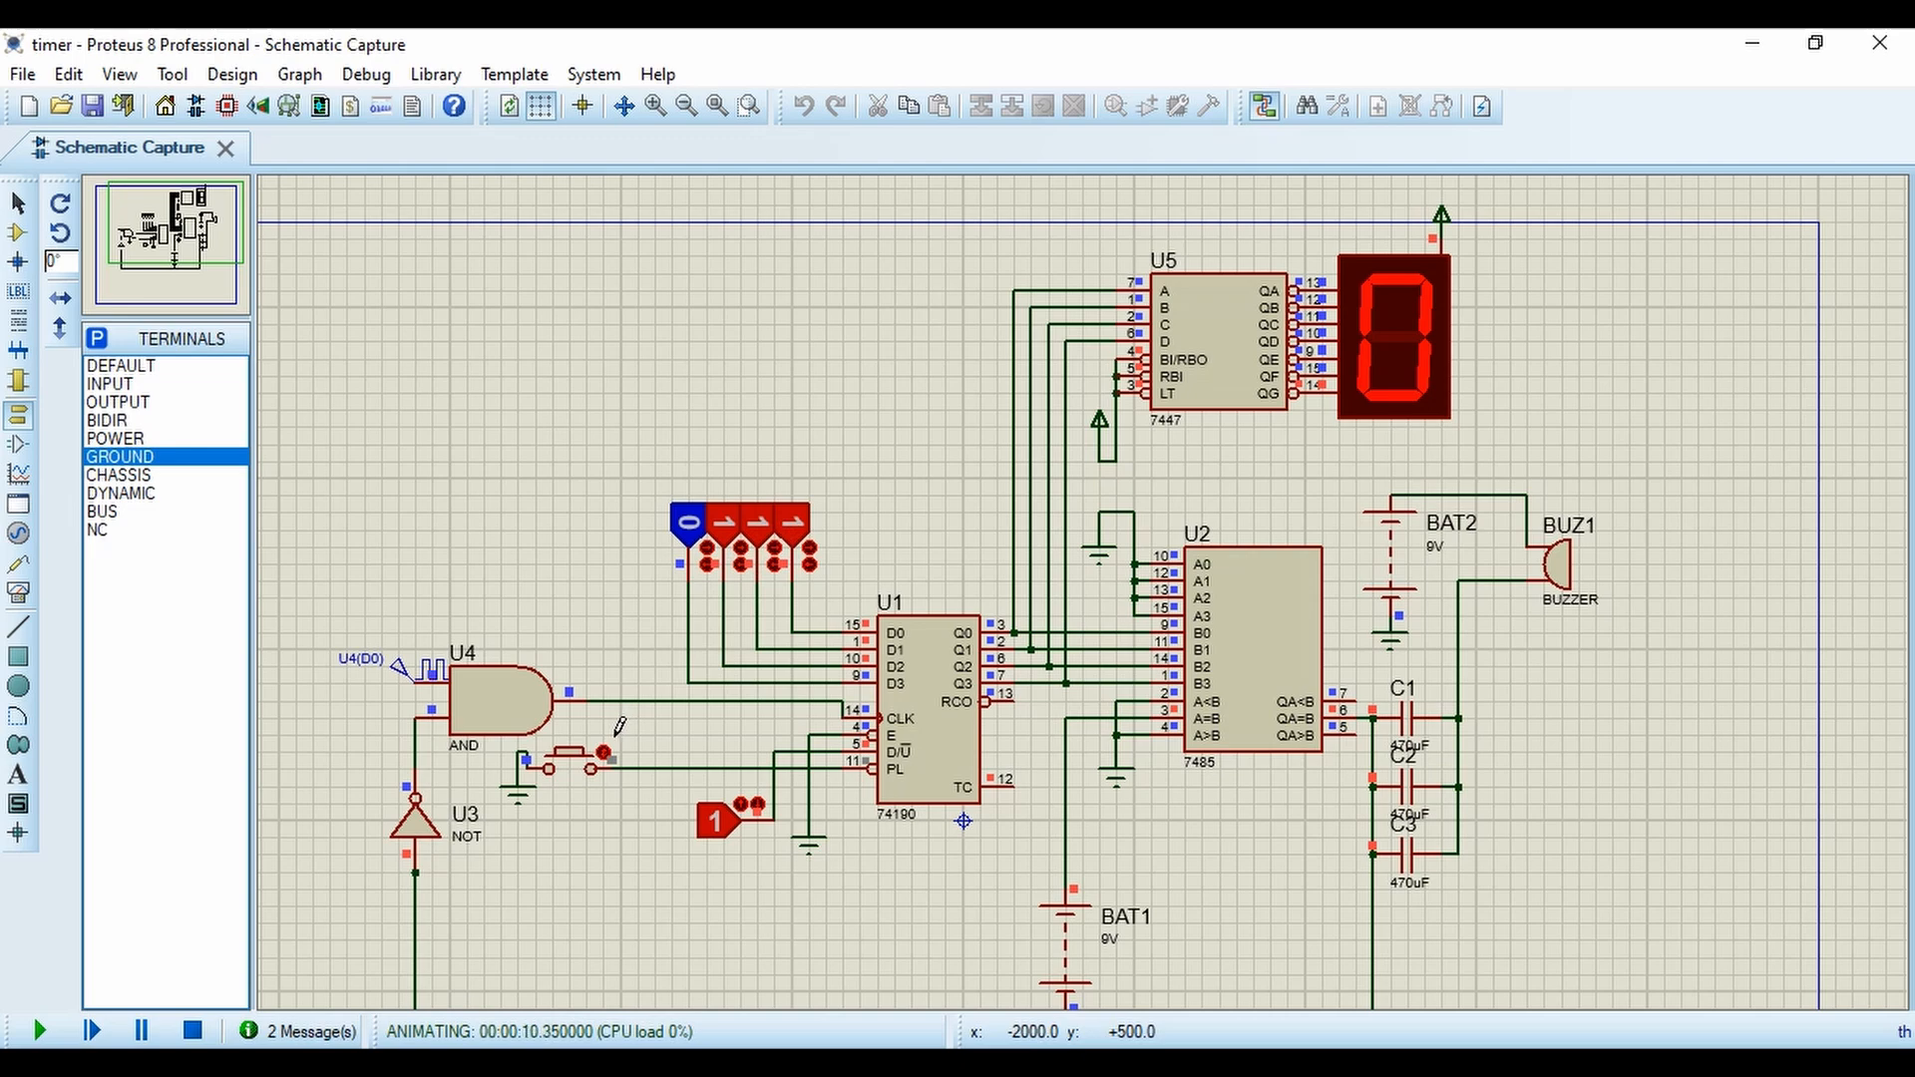
left_click(576, 769)
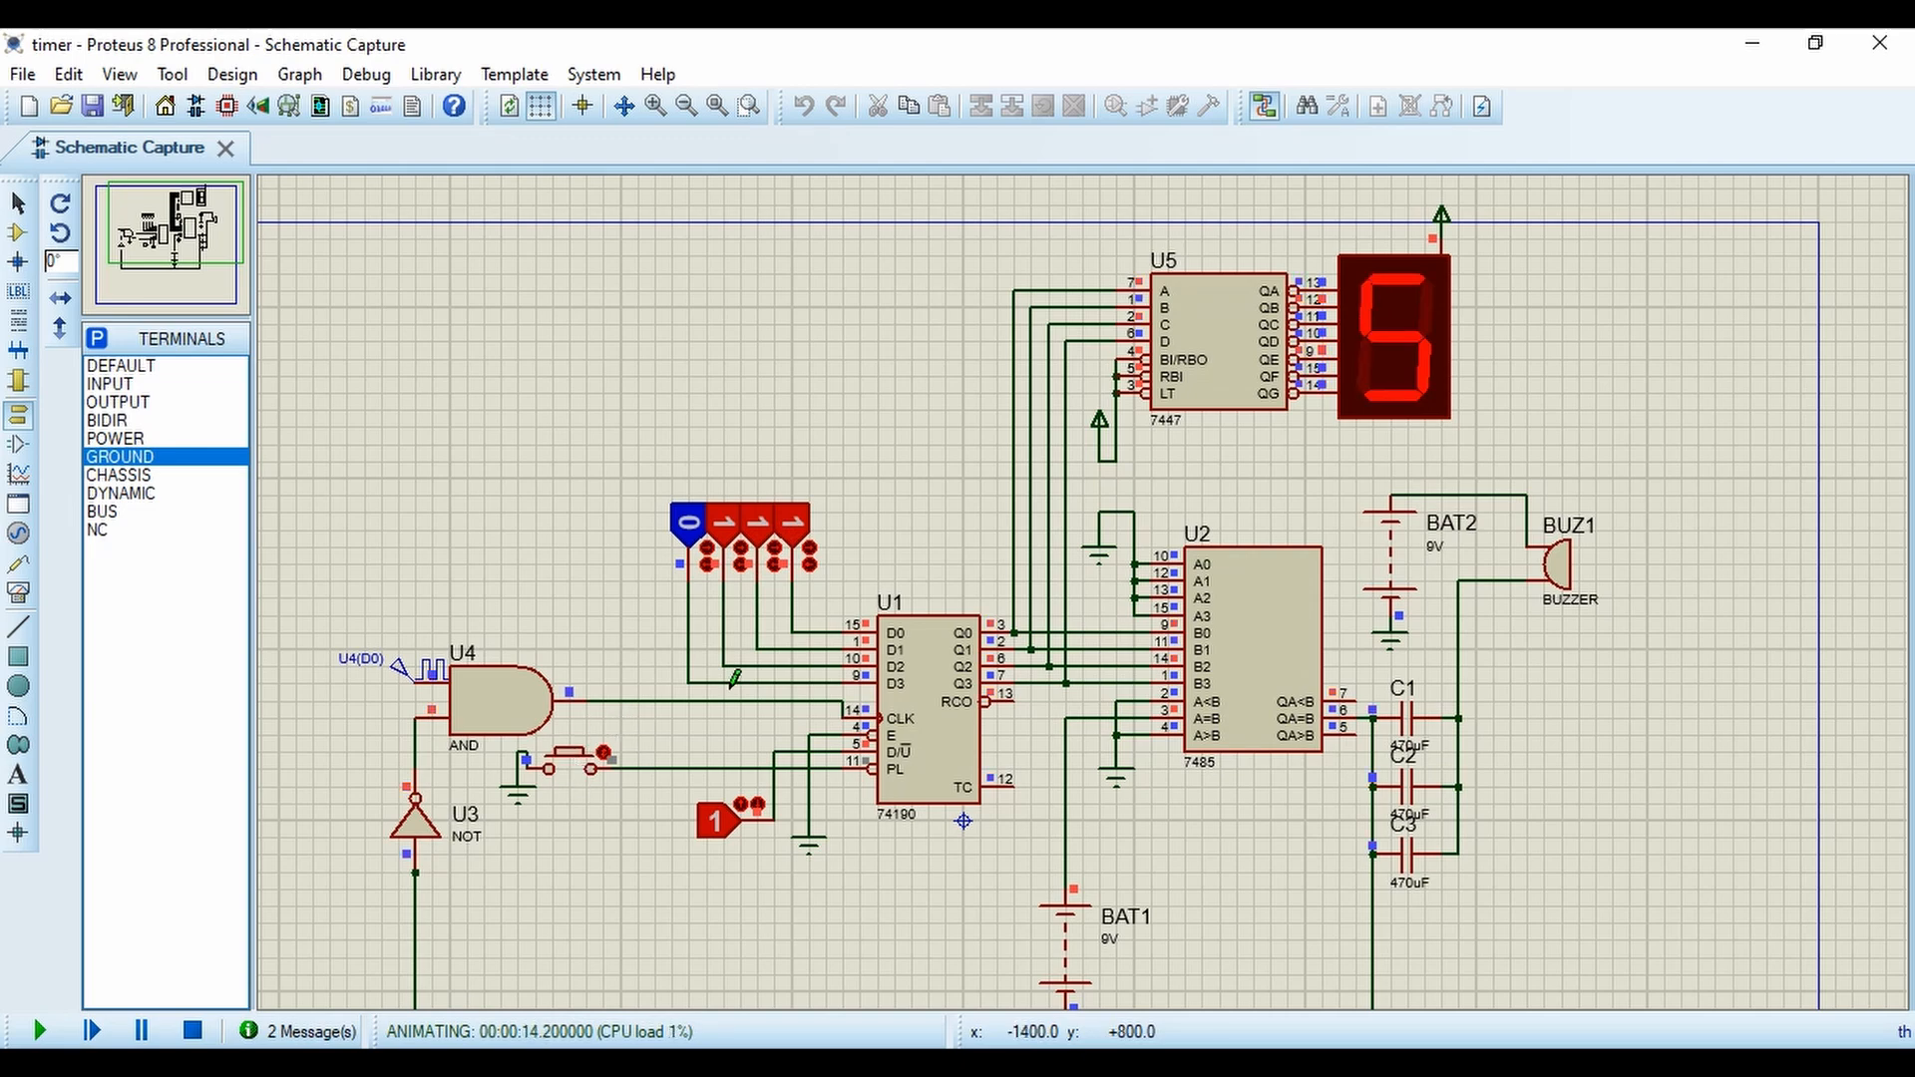
scroll(850, 641, "down", 1)
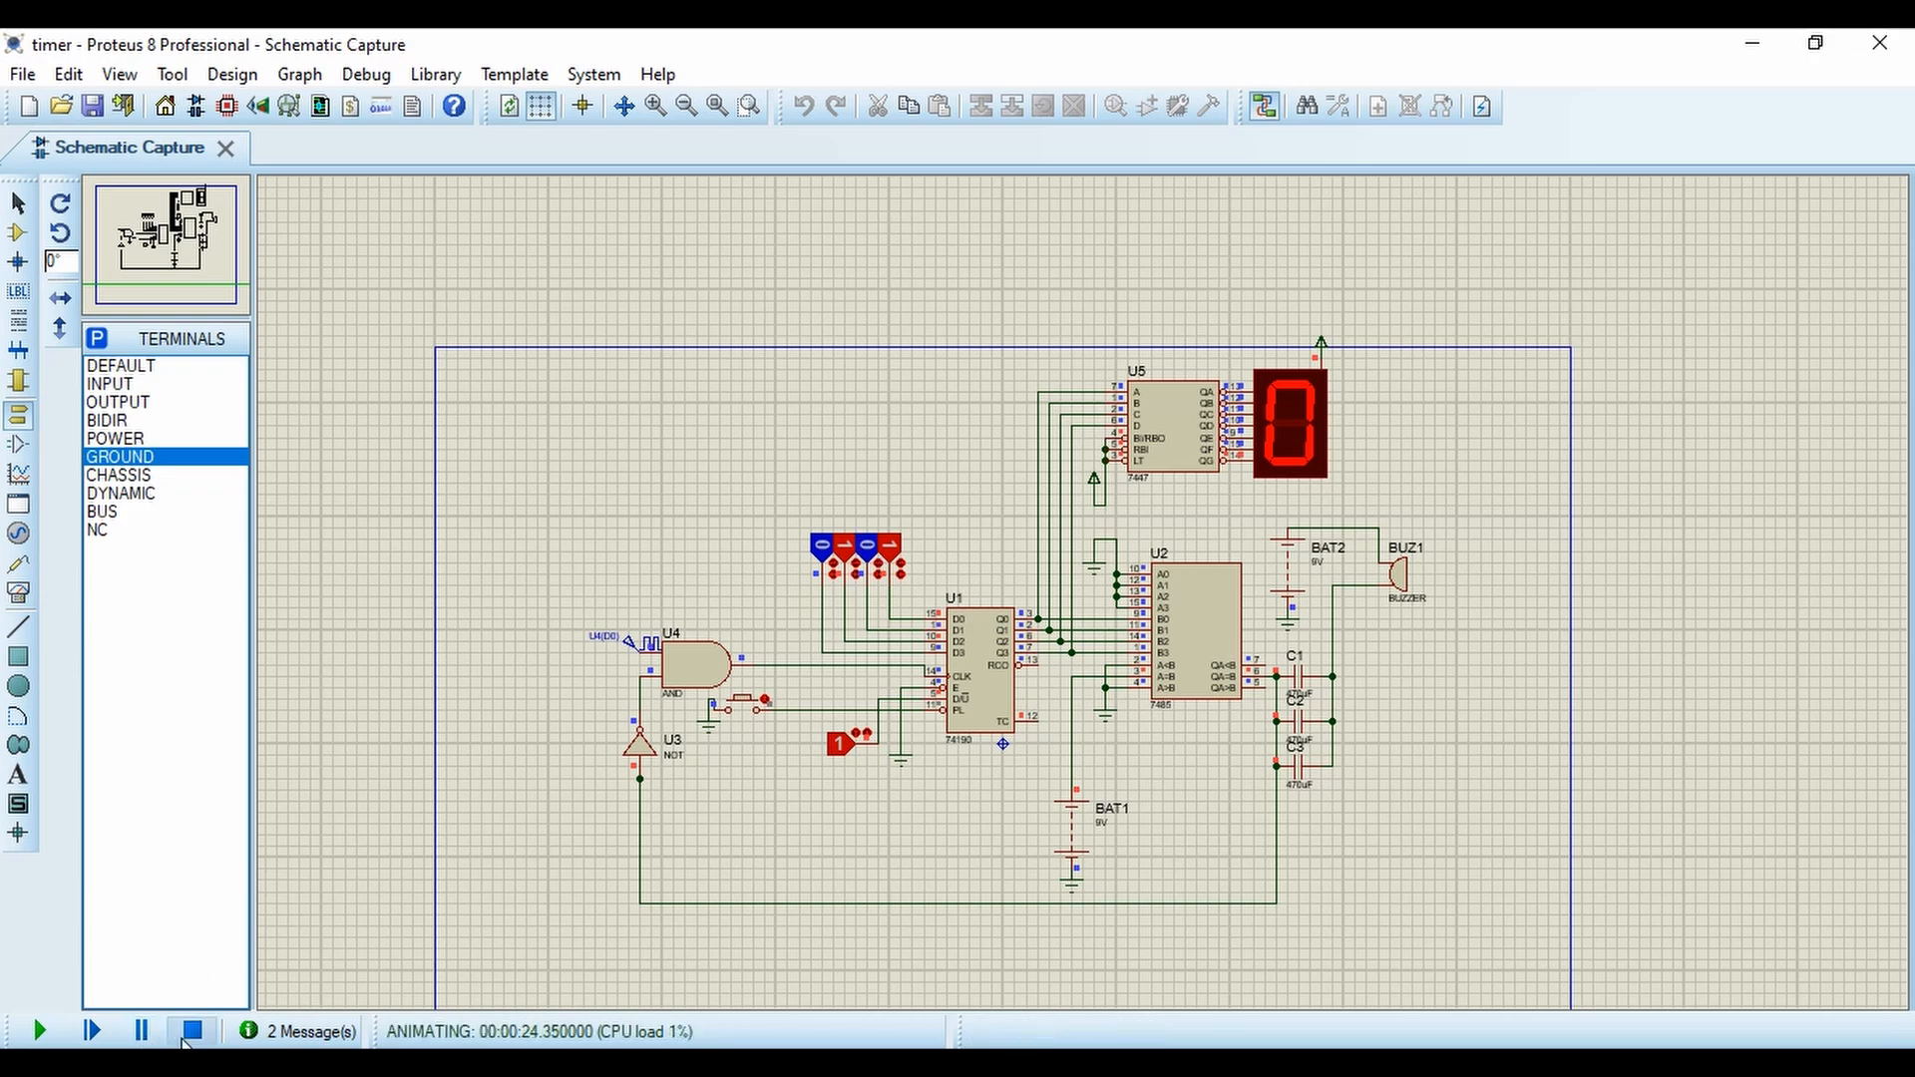
left_click(739, 708)
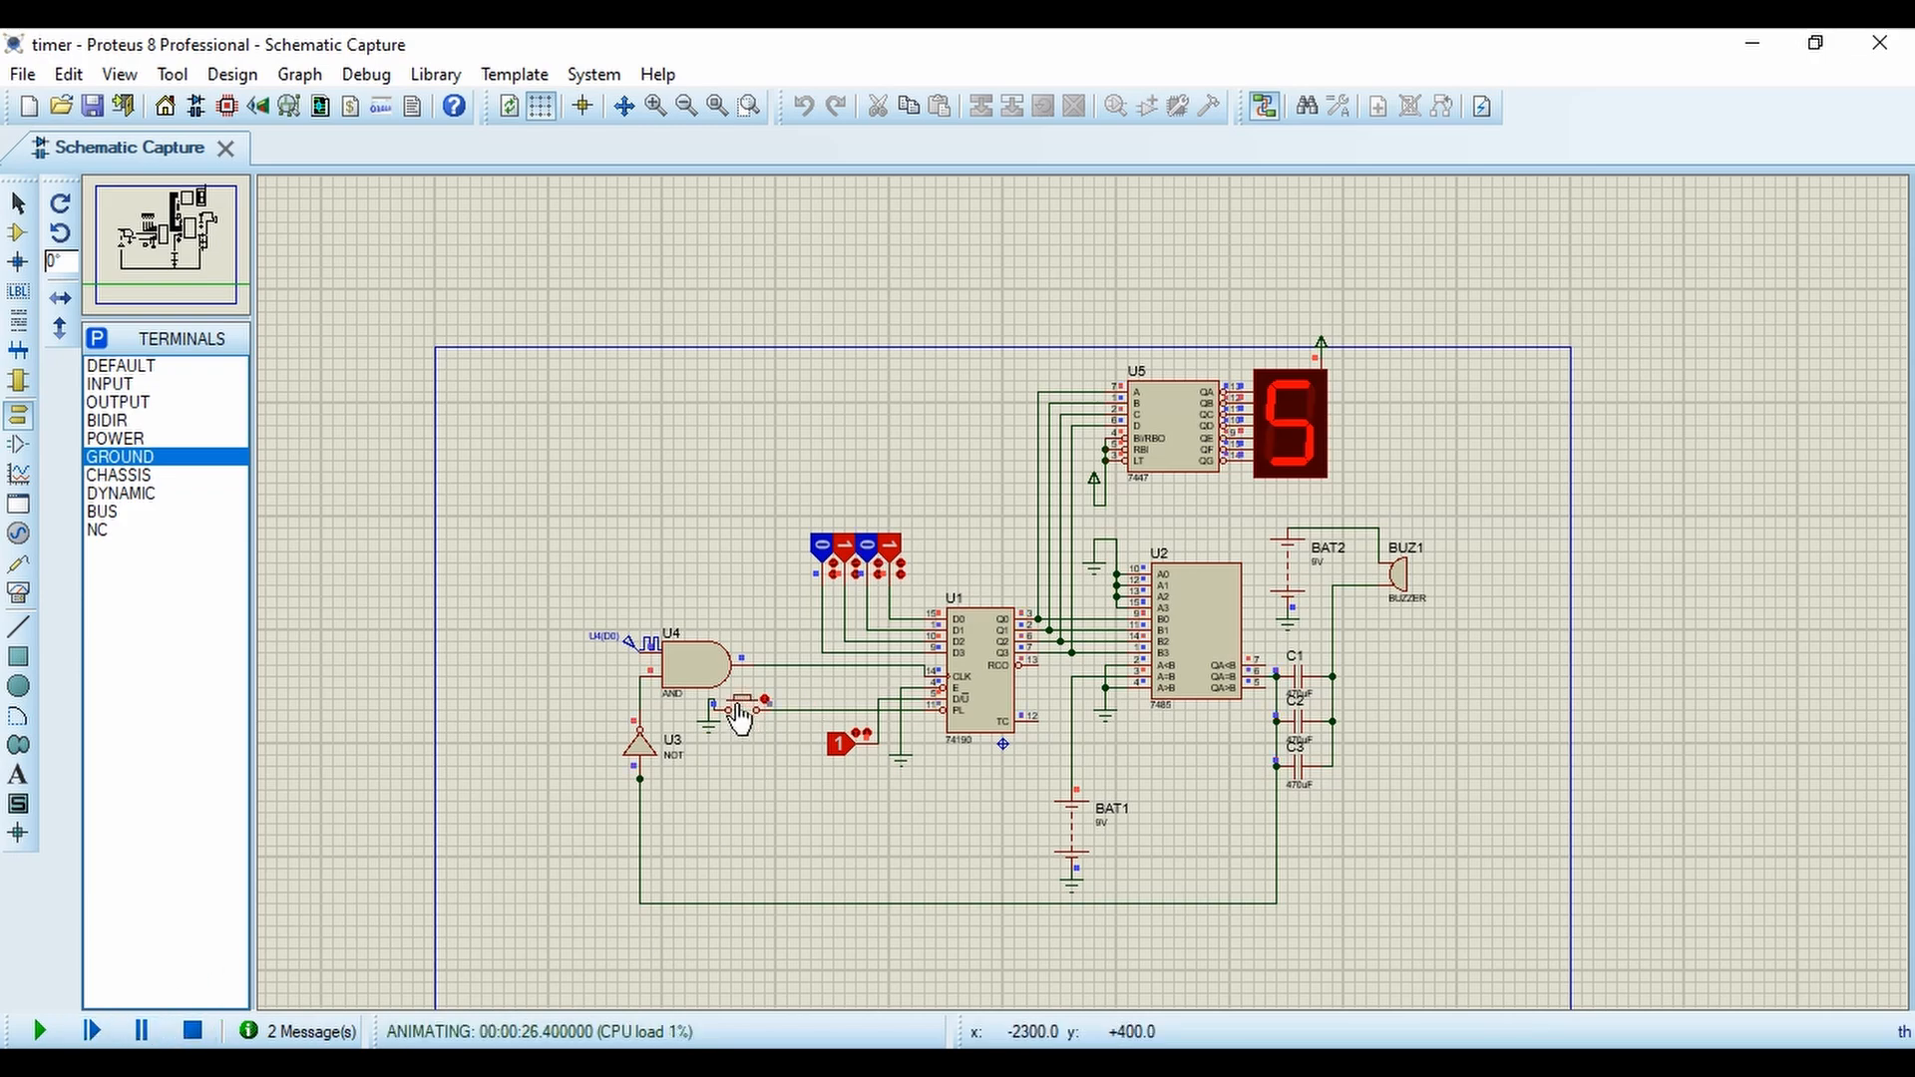